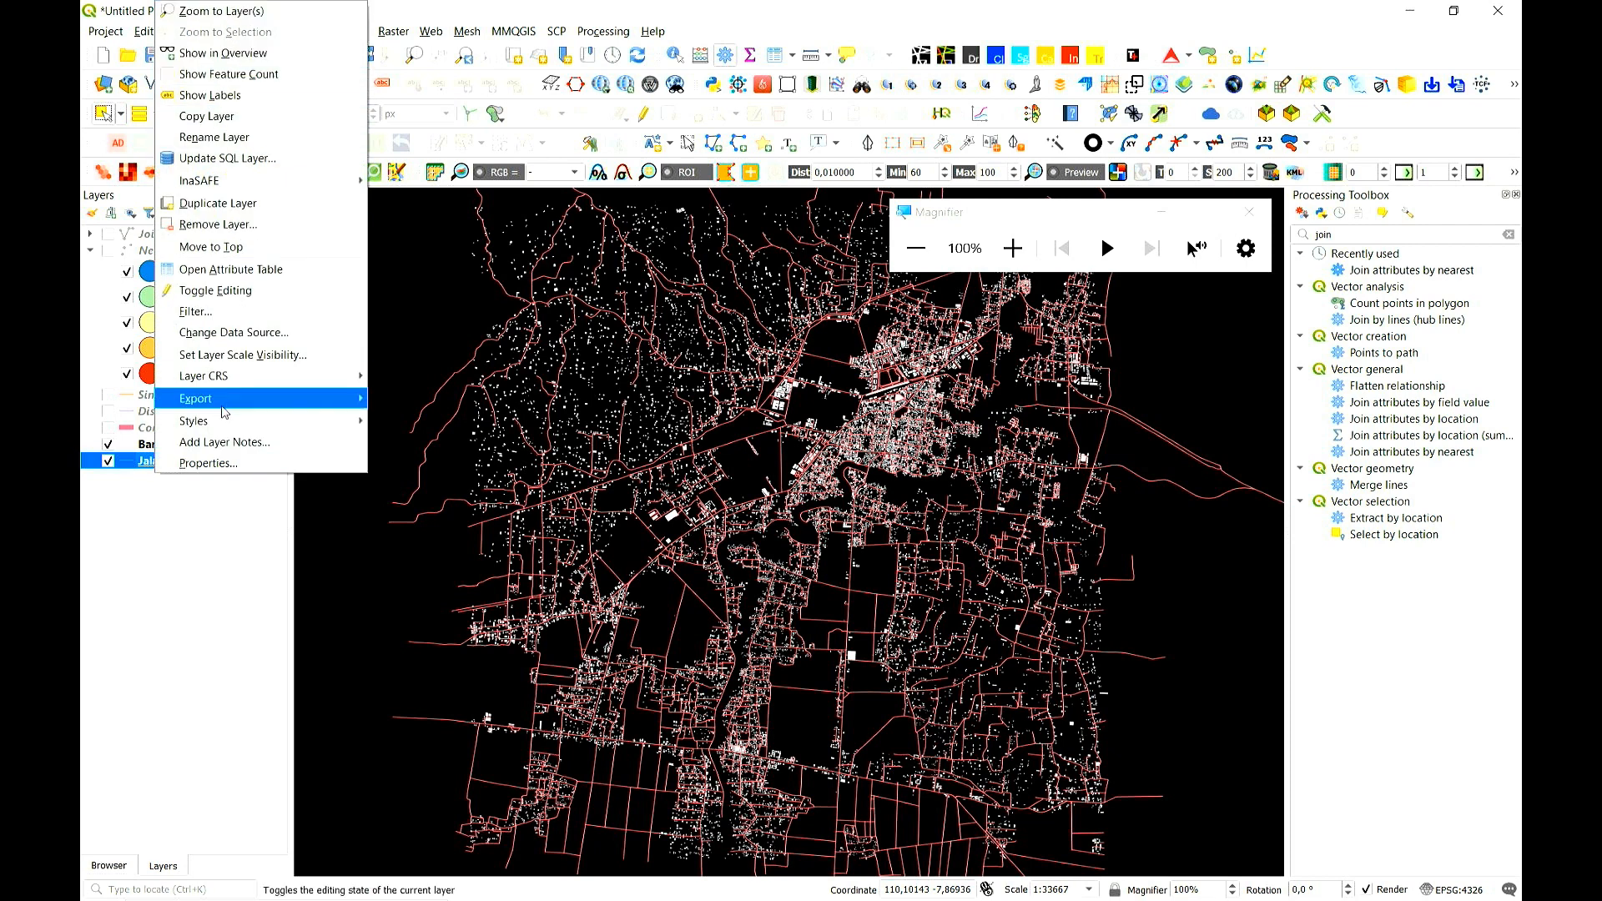
click(145, 461)
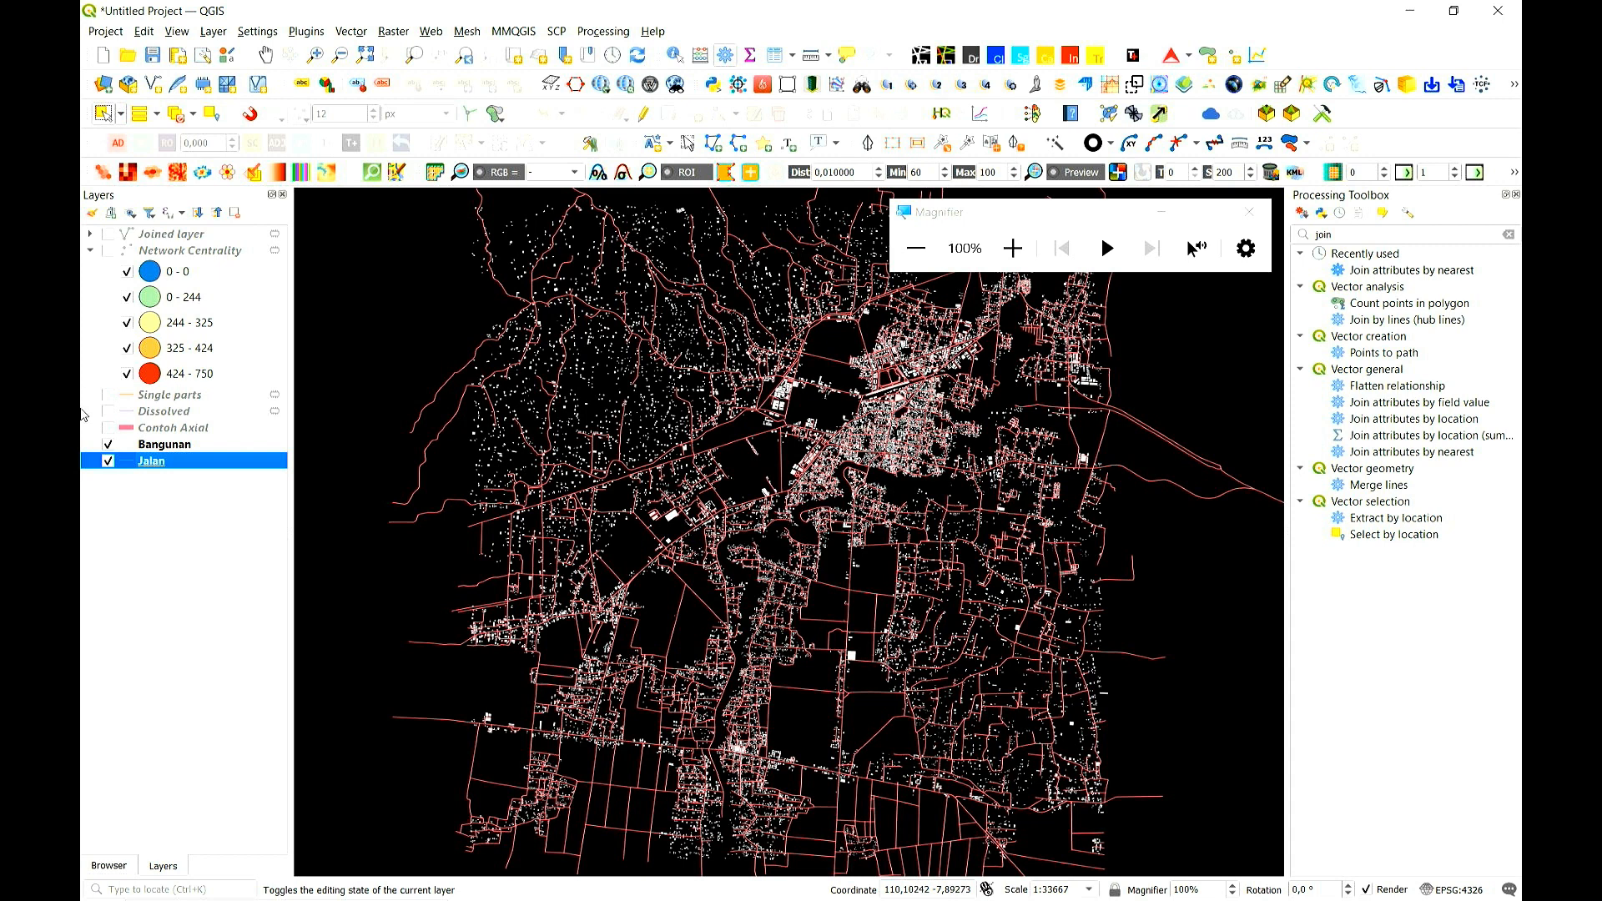
click(181, 449)
click(172, 459)
click(179, 448)
click(1015, 266)
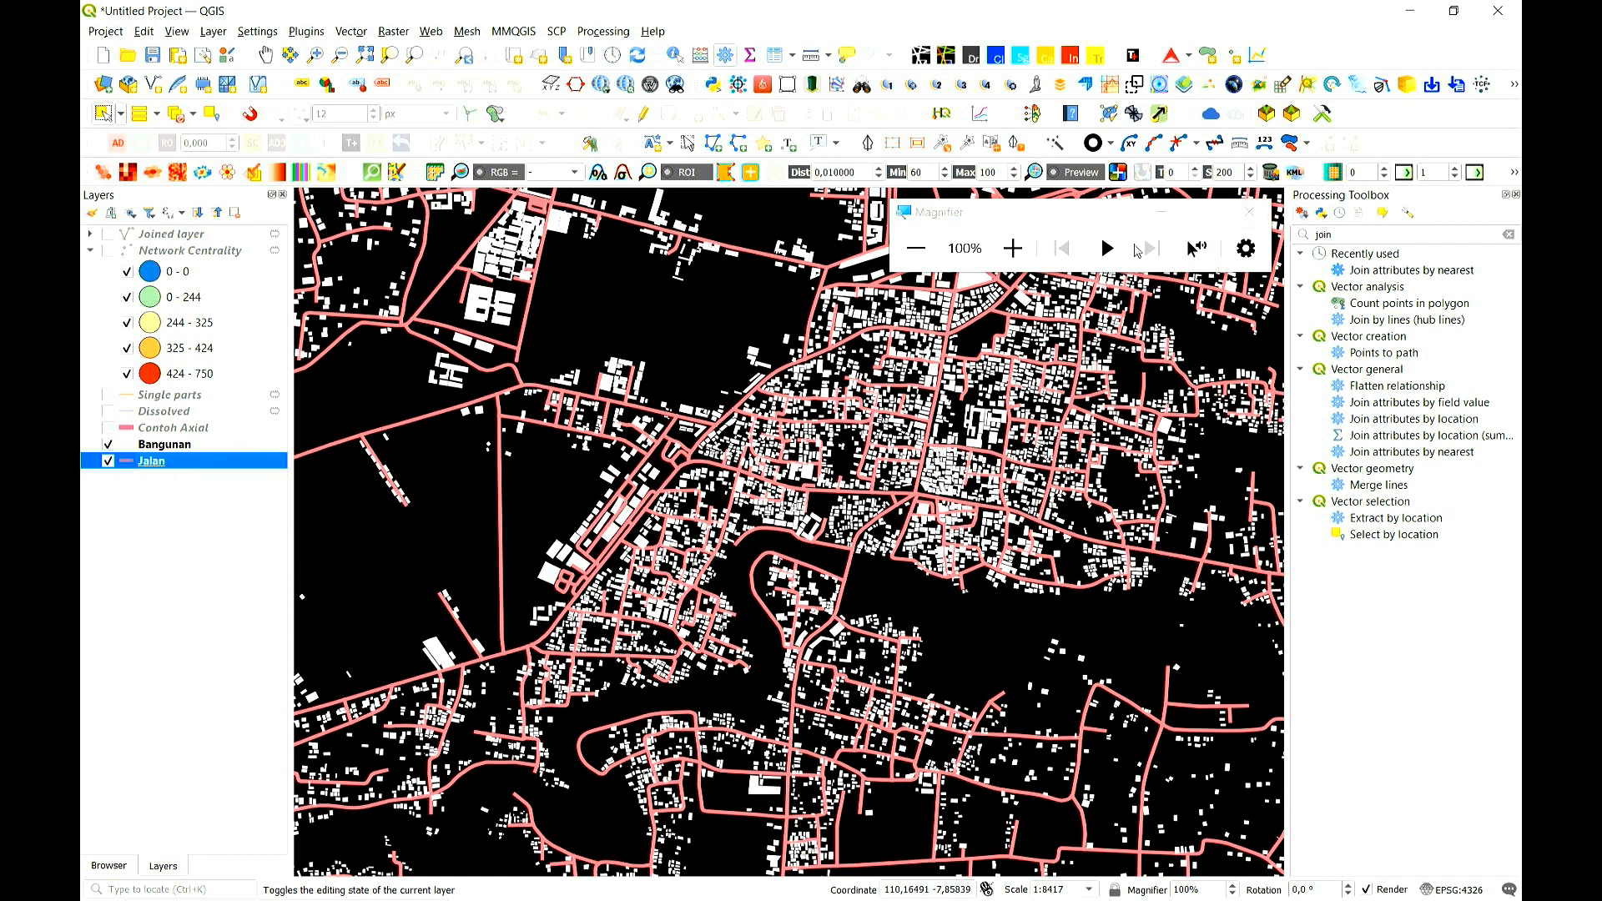
- Find the Dissolve algorithm and run it on the Jalan road layer, outputting to a temporary layer
click(1012, 248)
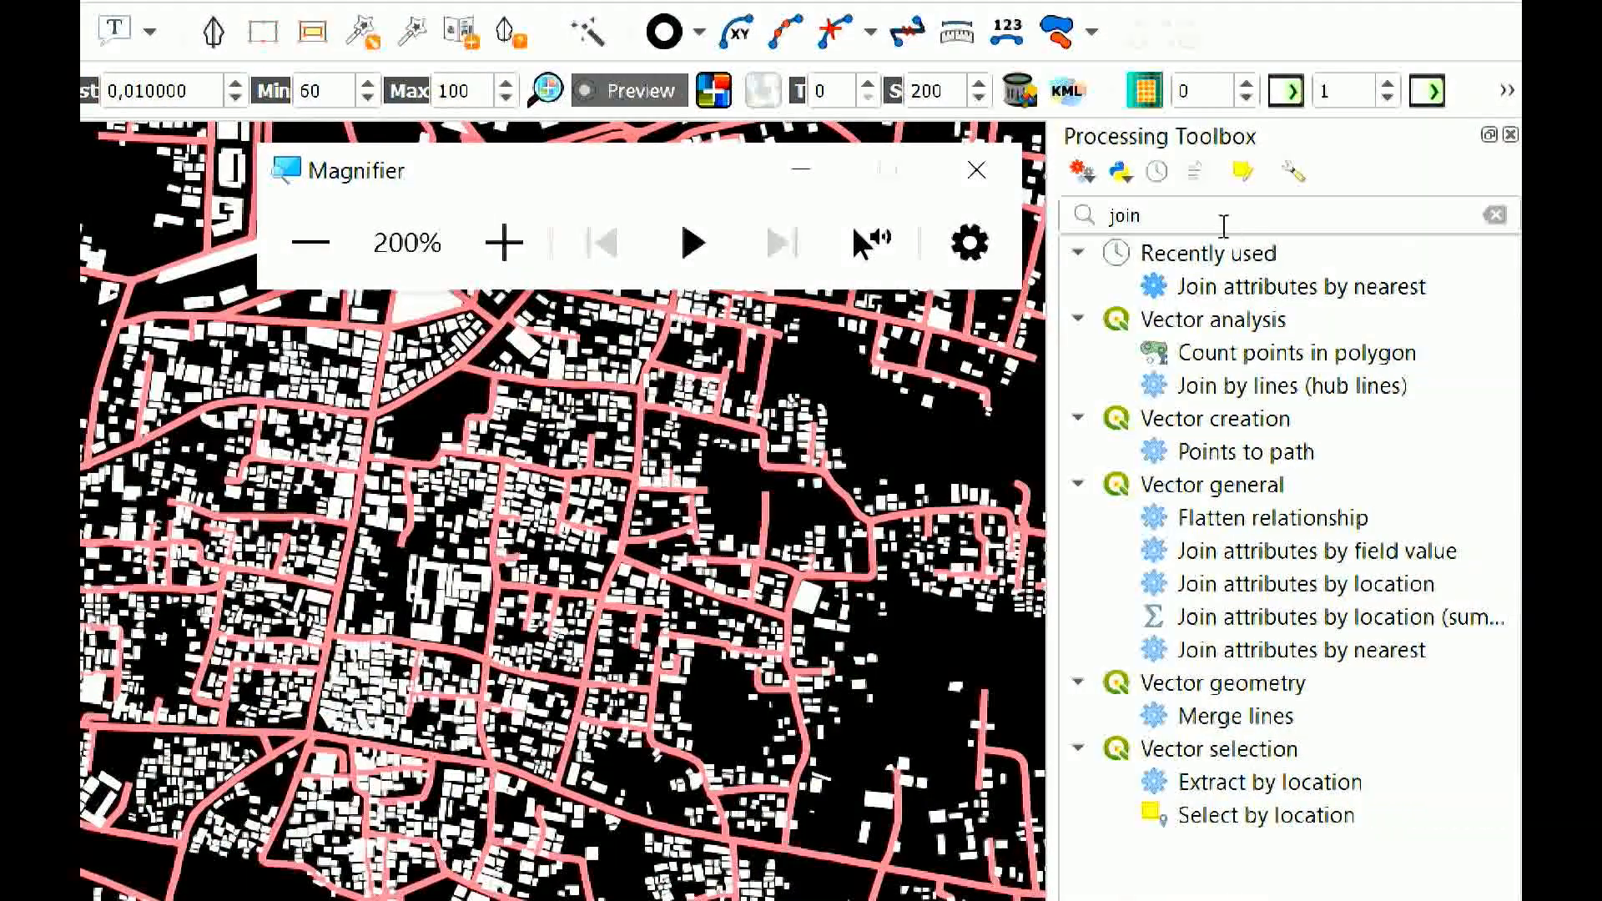
click(1223, 225)
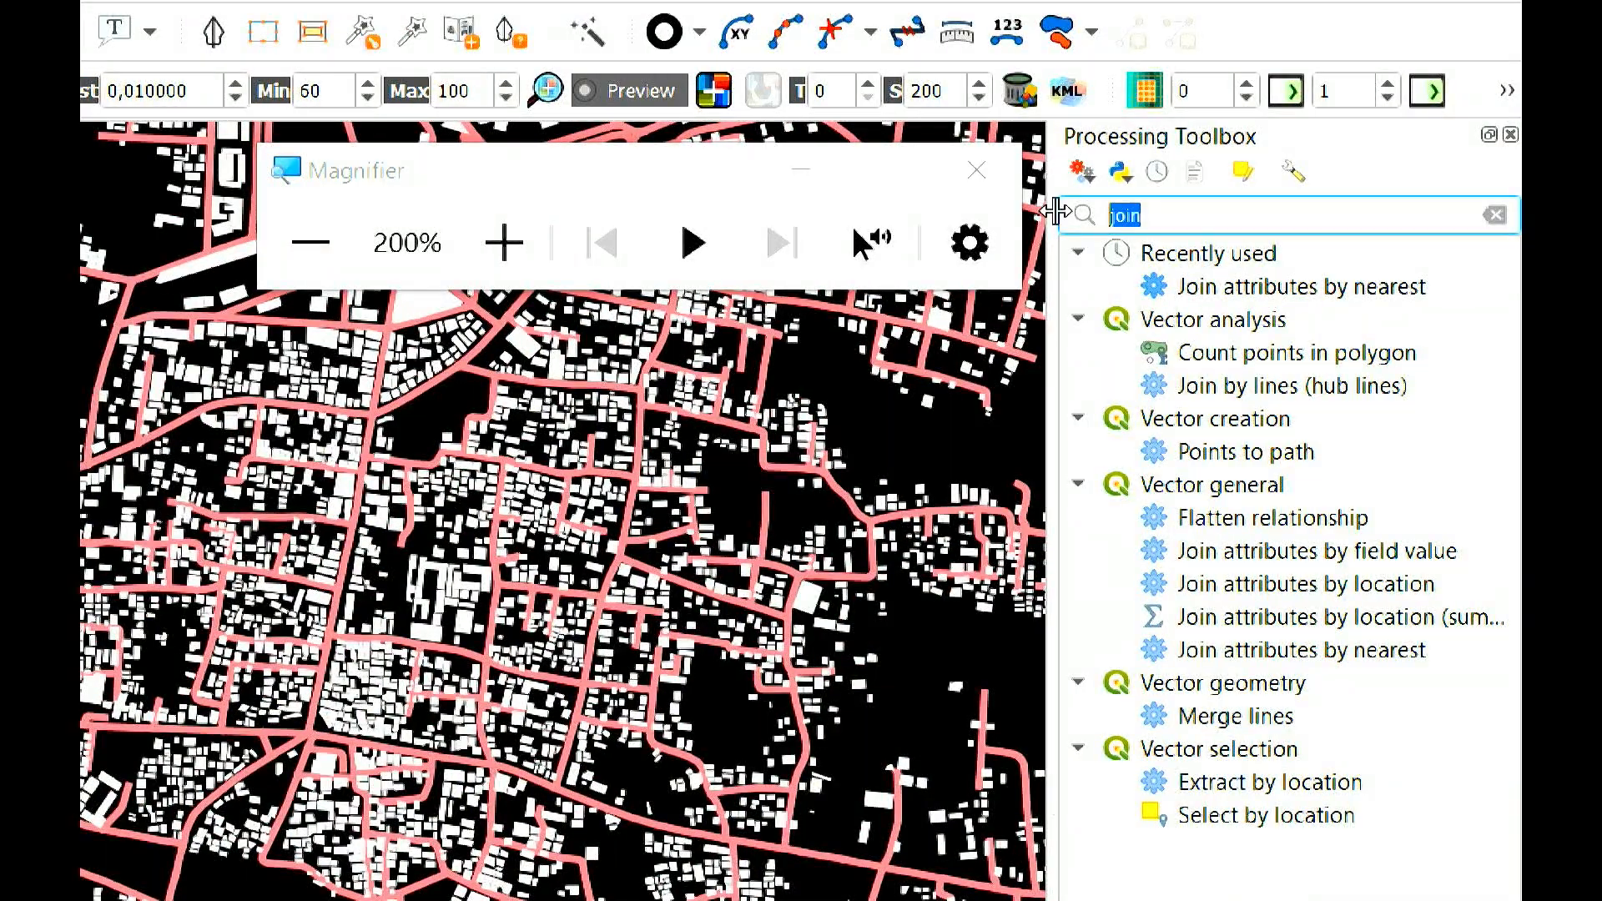
text(di)
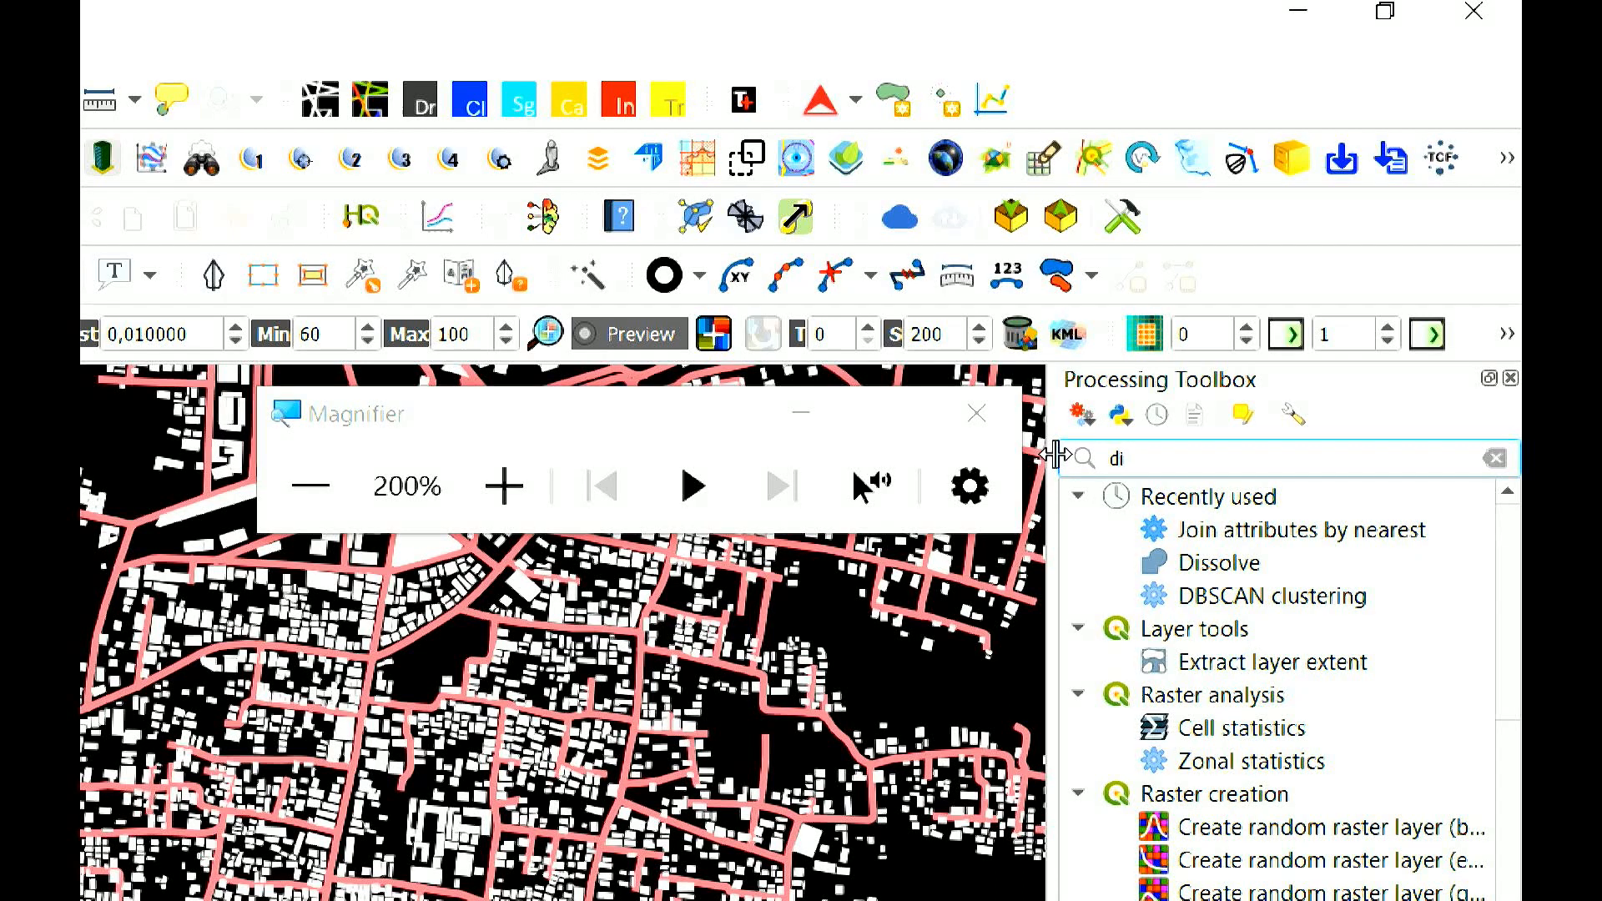
double_click(1228, 567)
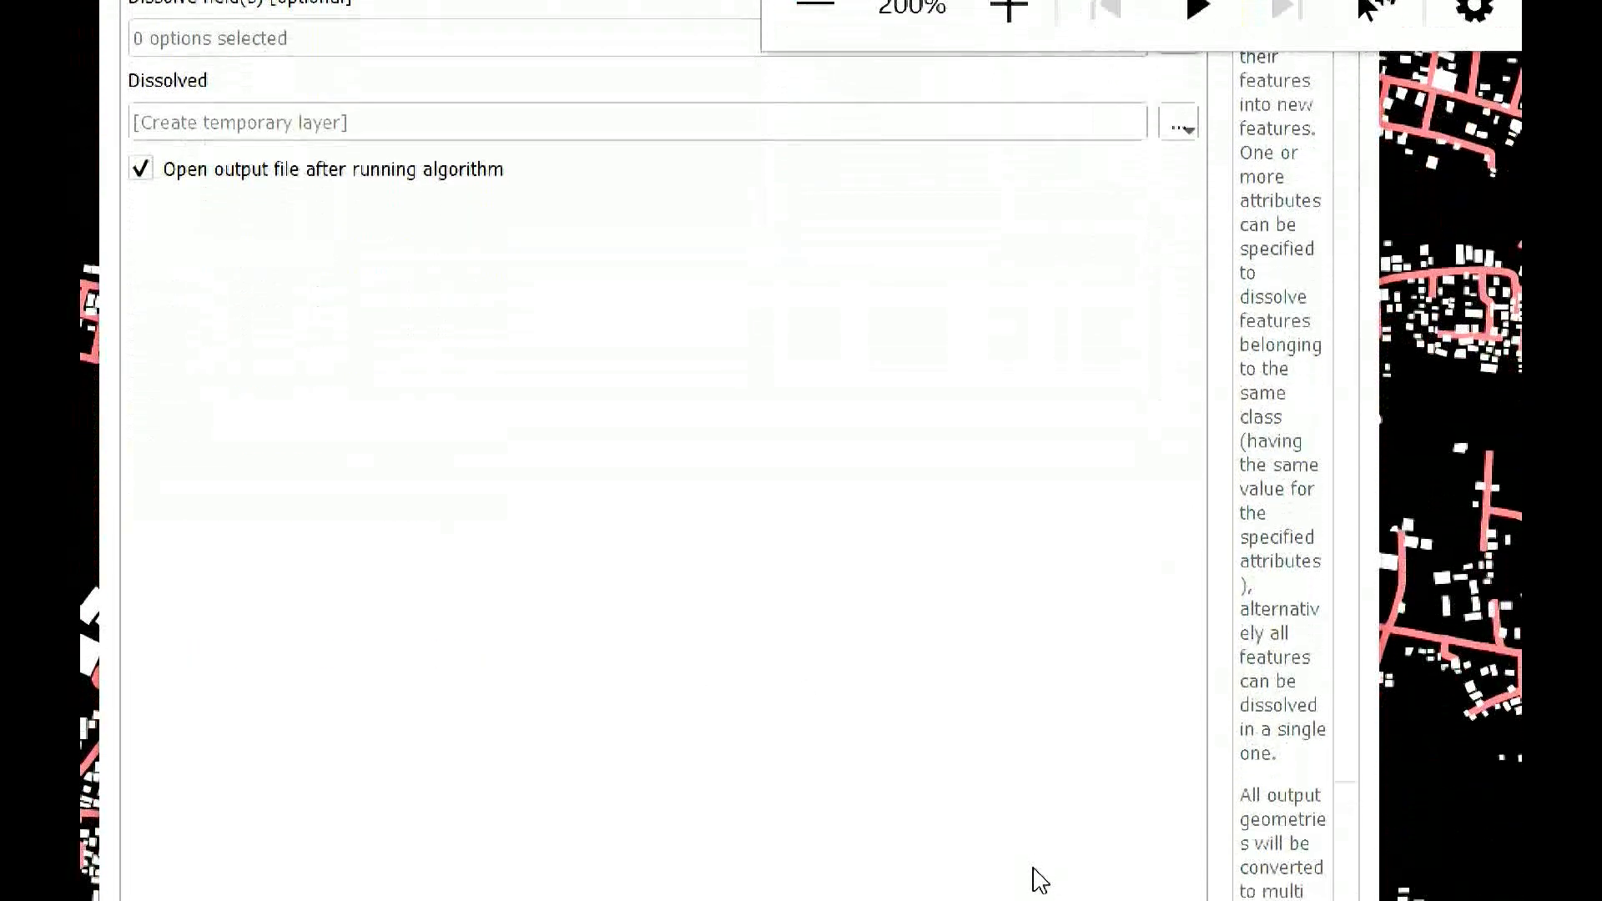
click(1062, 878)
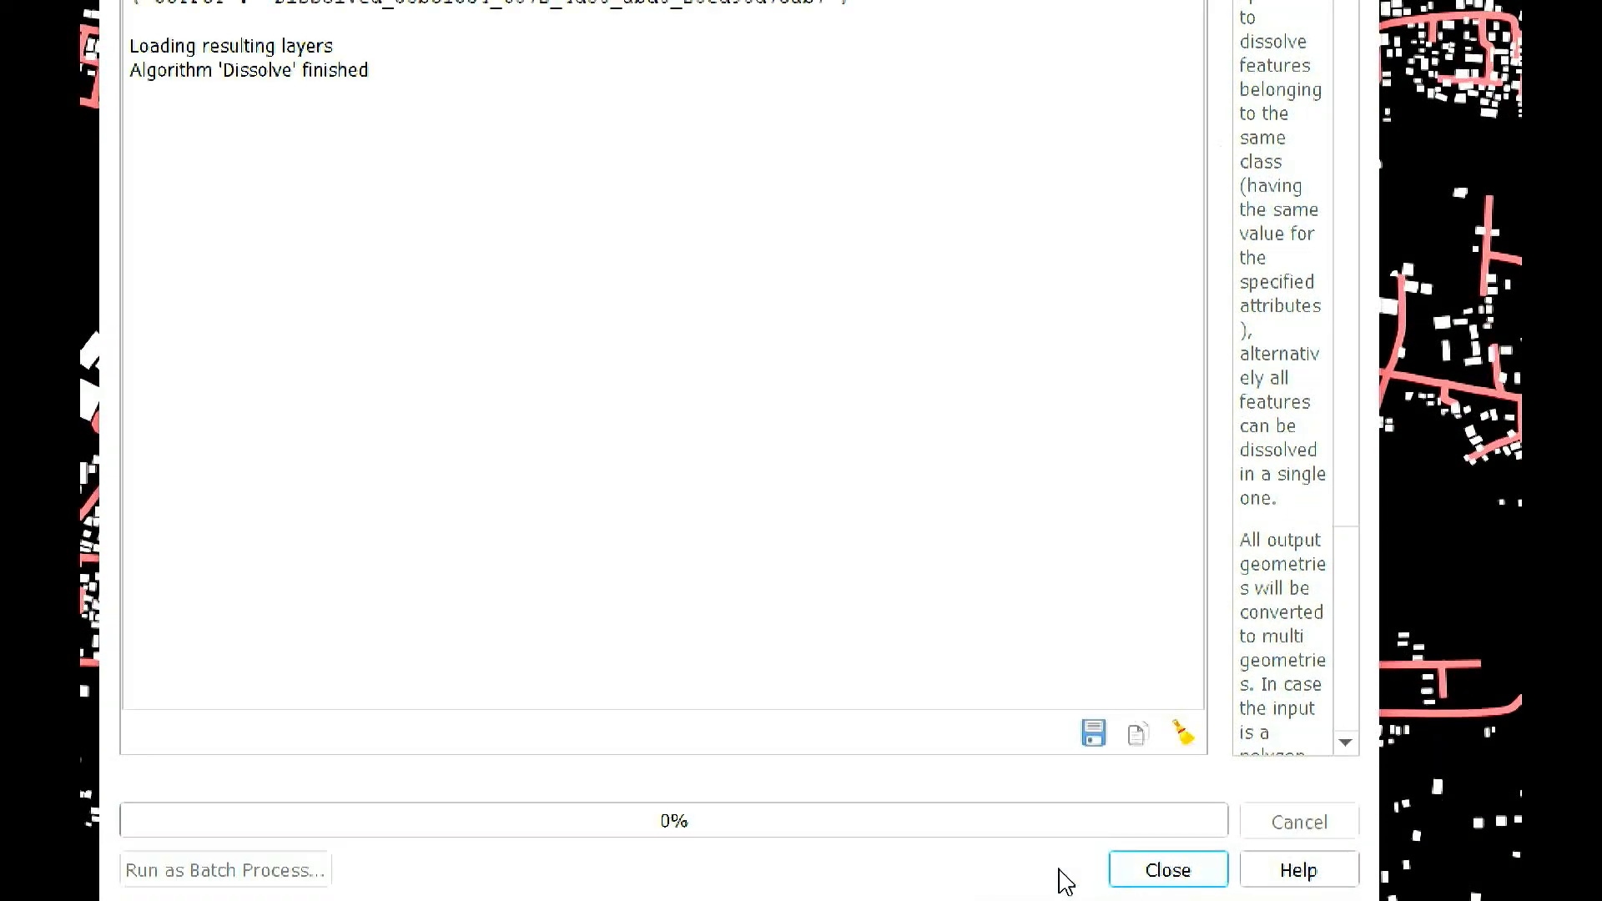
click(1189, 875)
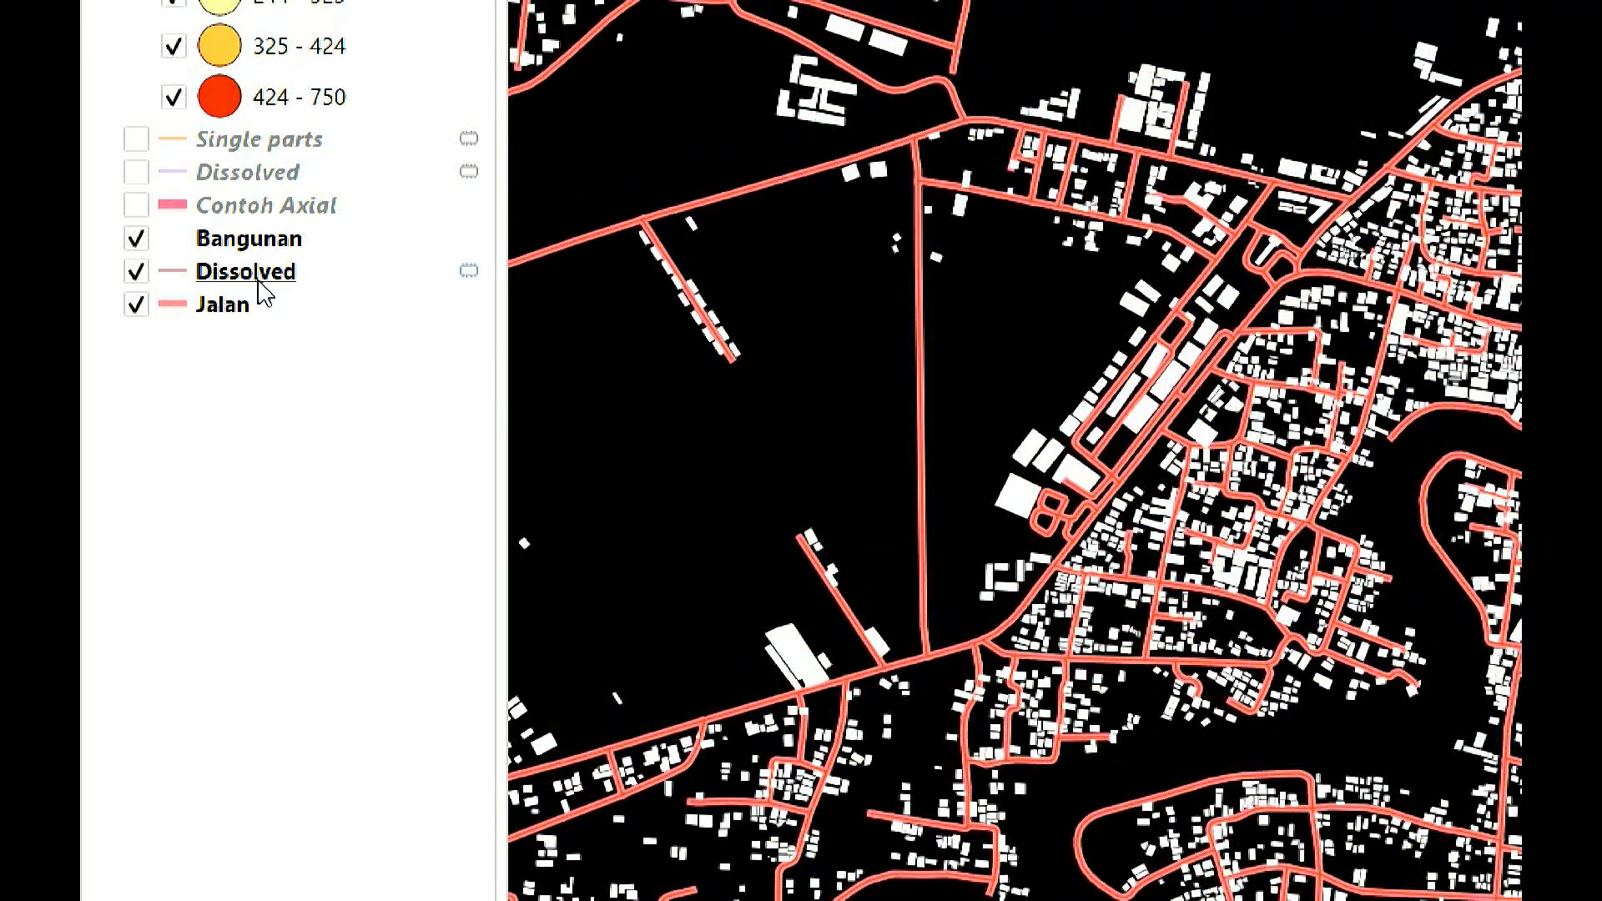
- Remove the newly created Dissolved layer above Jalan from the project
mouse_move(264, 292)
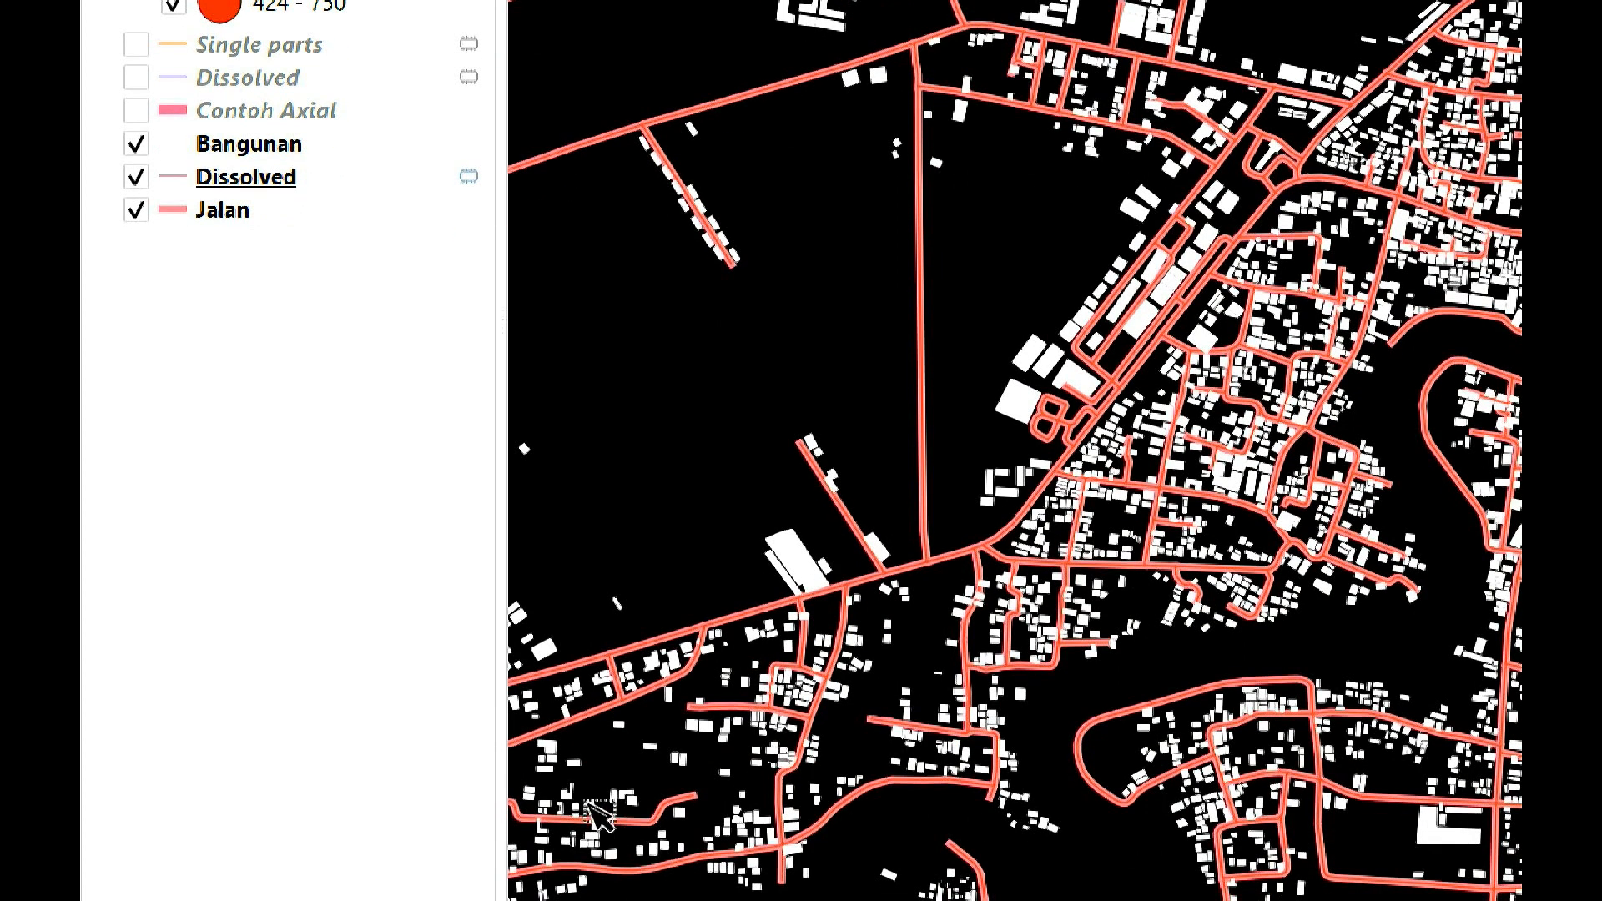
right_click(251, 177)
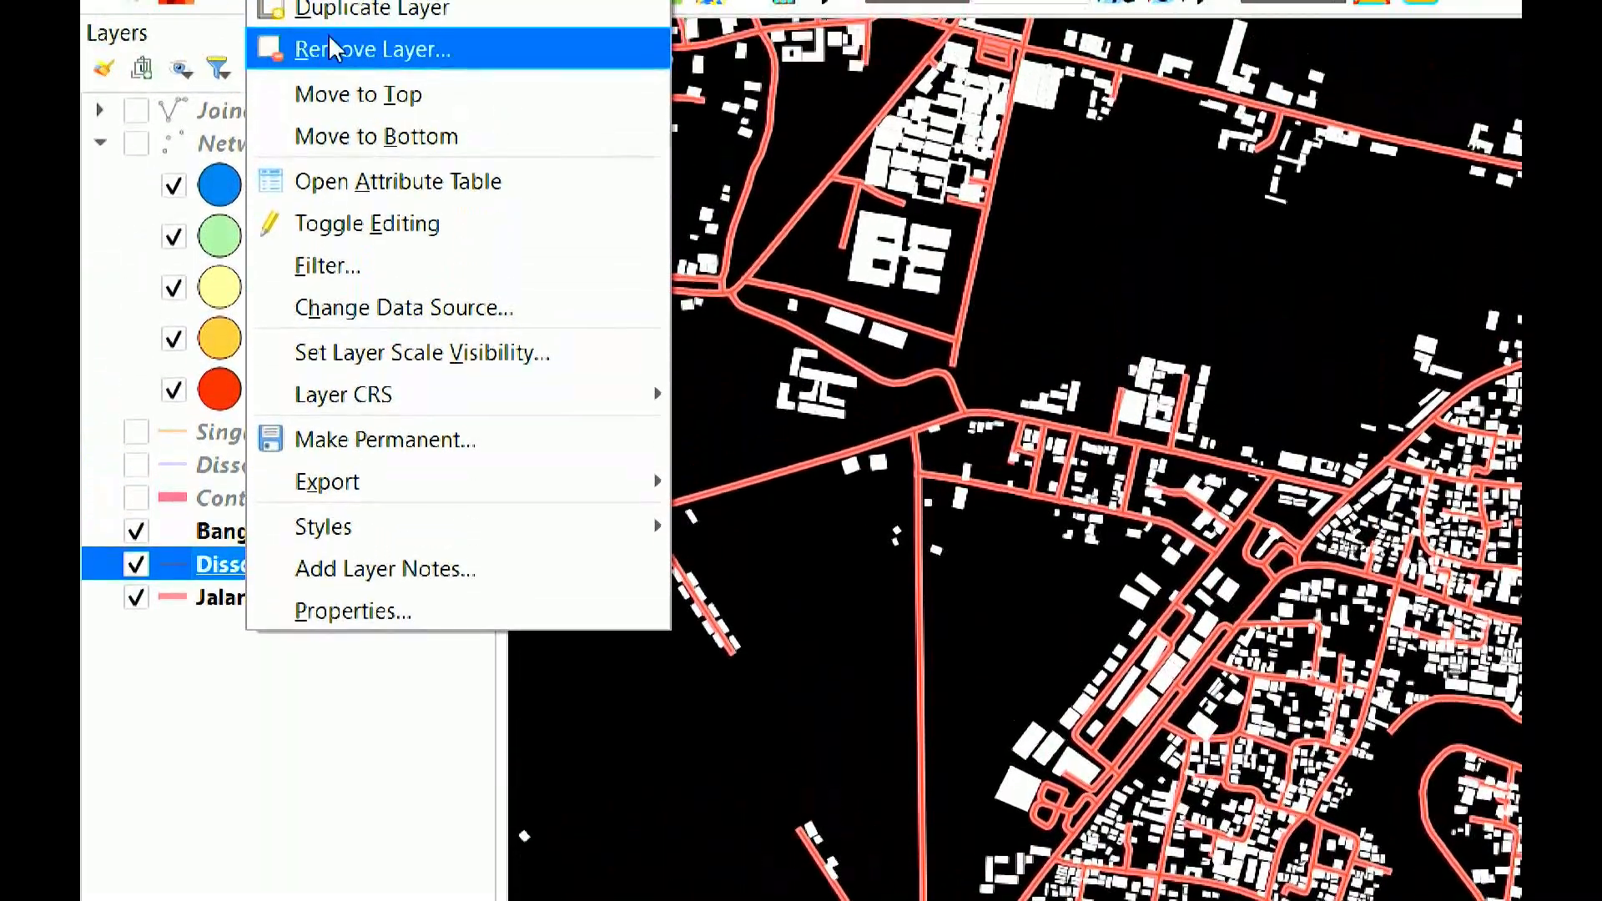
click(367, 48)
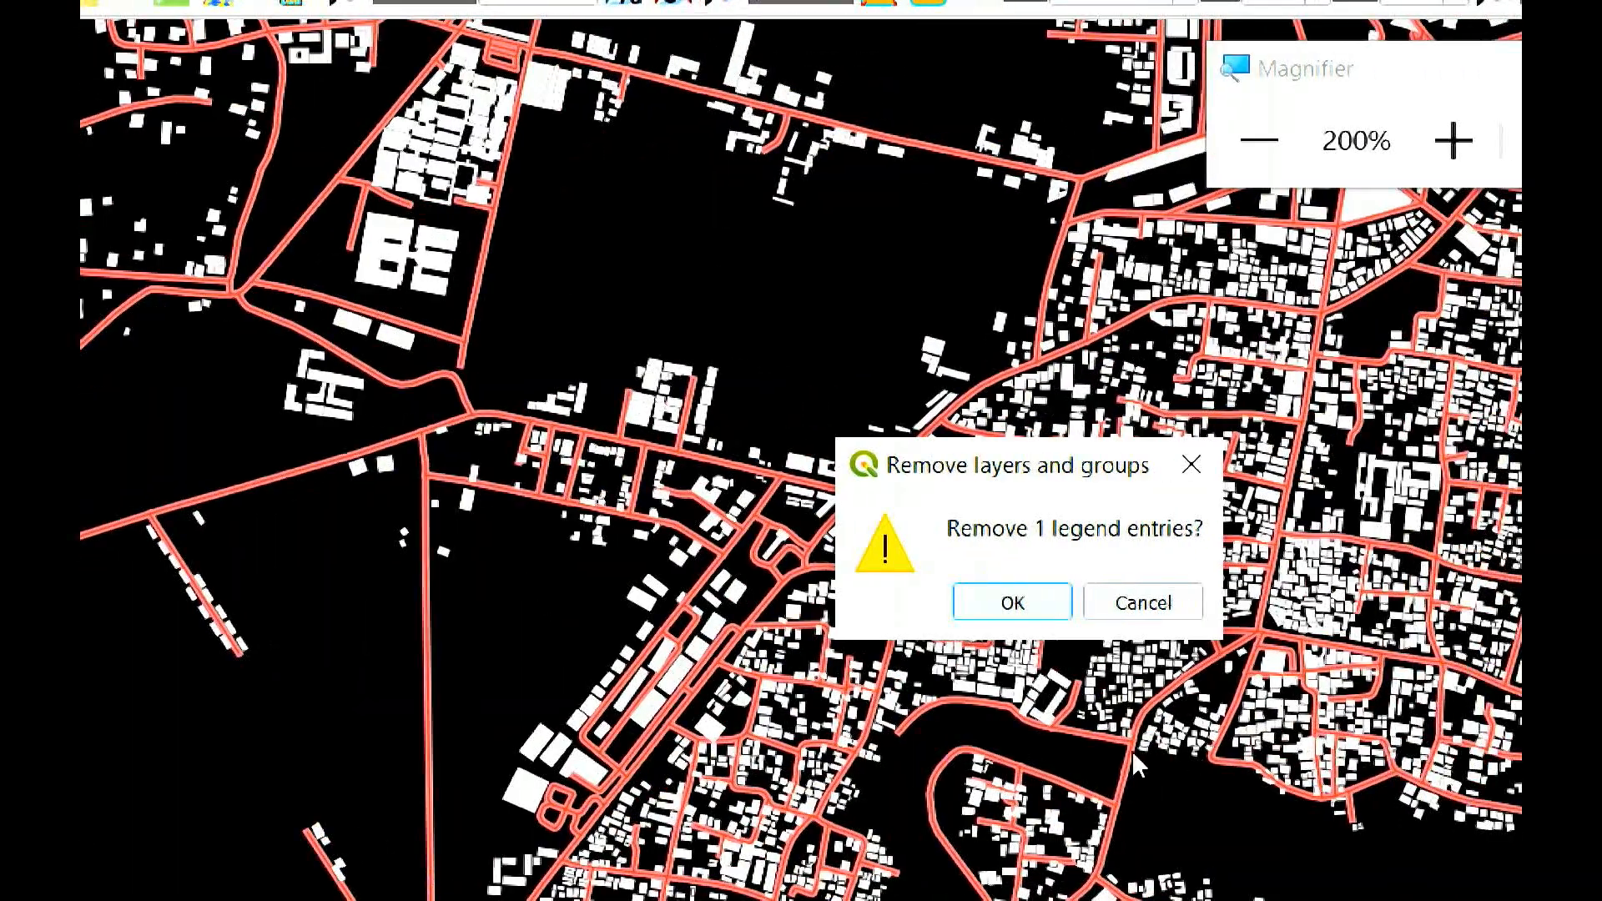
click(1505, 603)
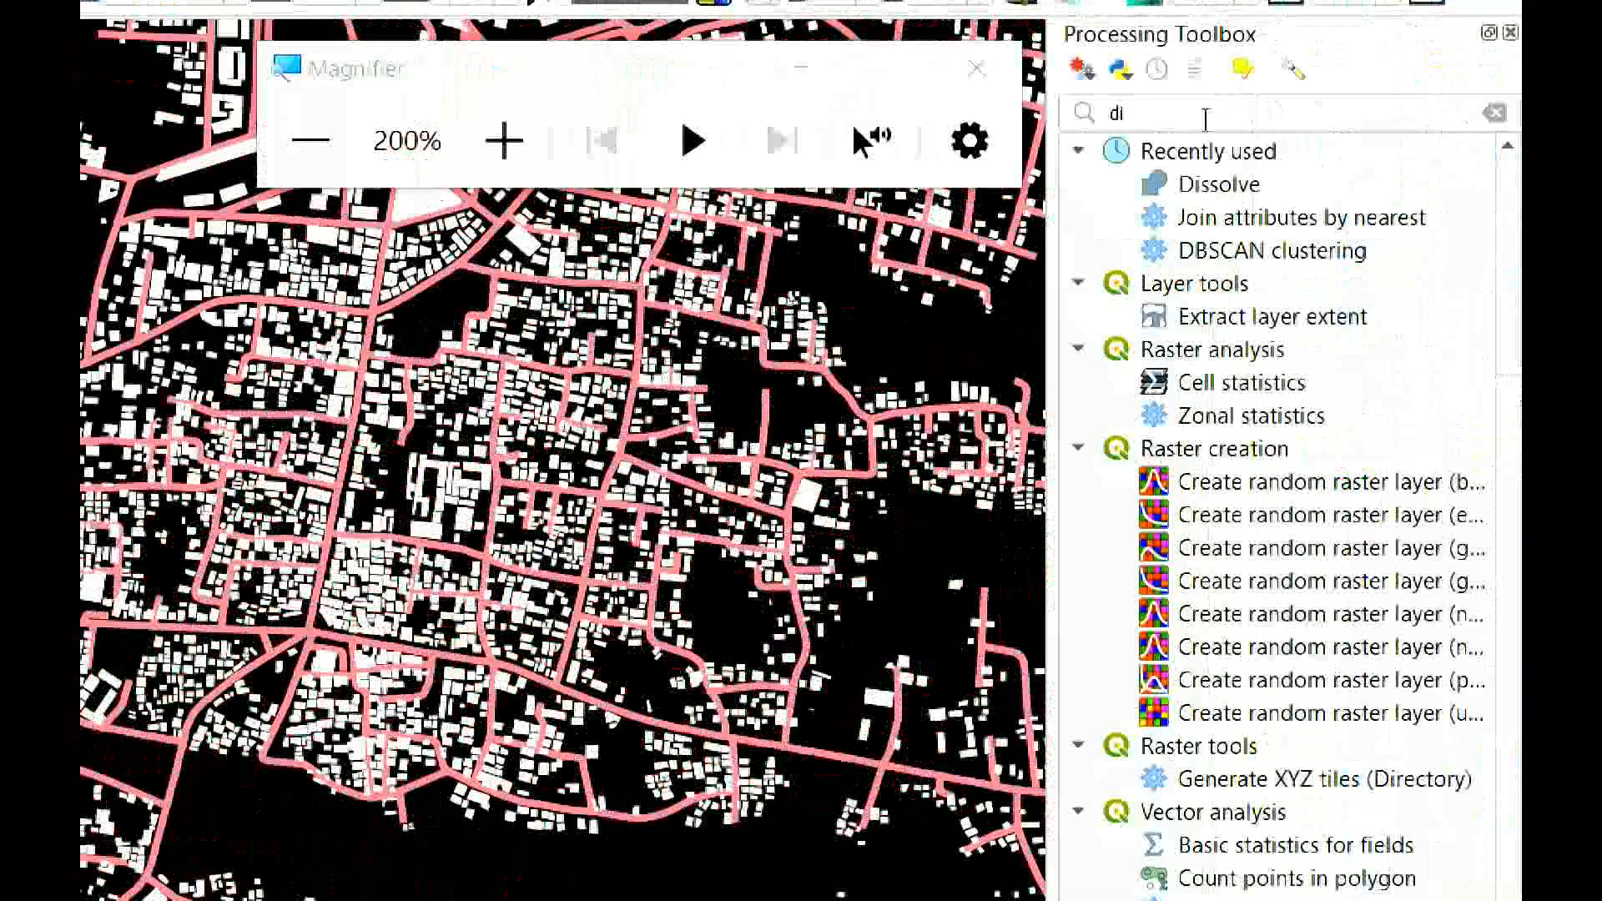
- Run Dissolve with Jalan [ESRI:54034] as the input layer, creating a temporary layer
click(1218, 190)
double_click(1218, 187)
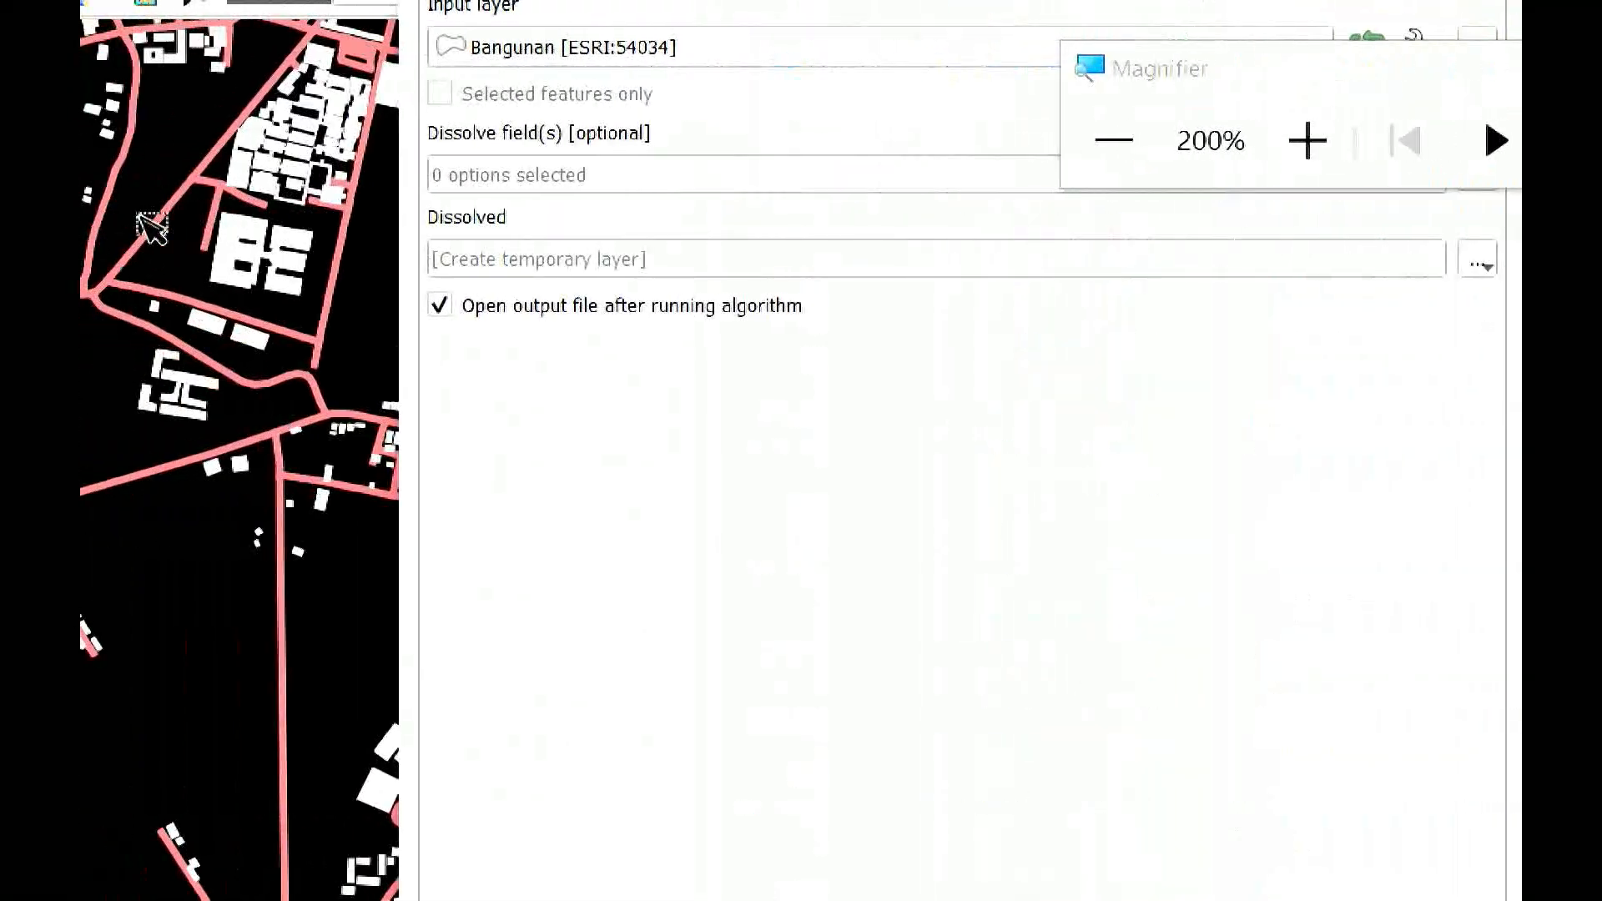
click(643, 194)
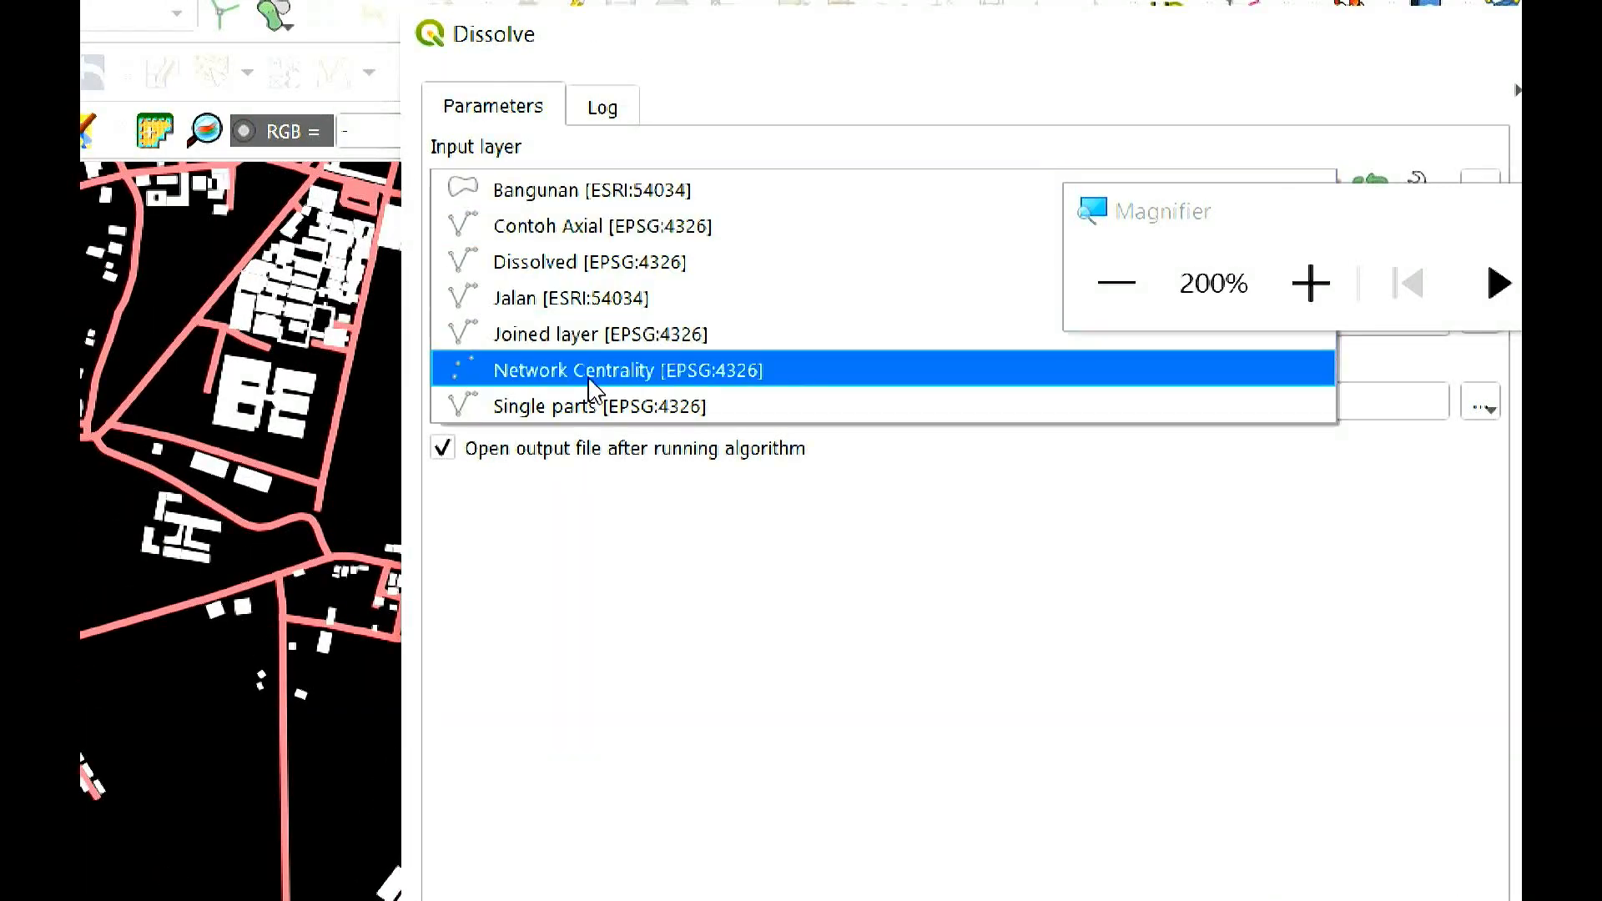
click(583, 301)
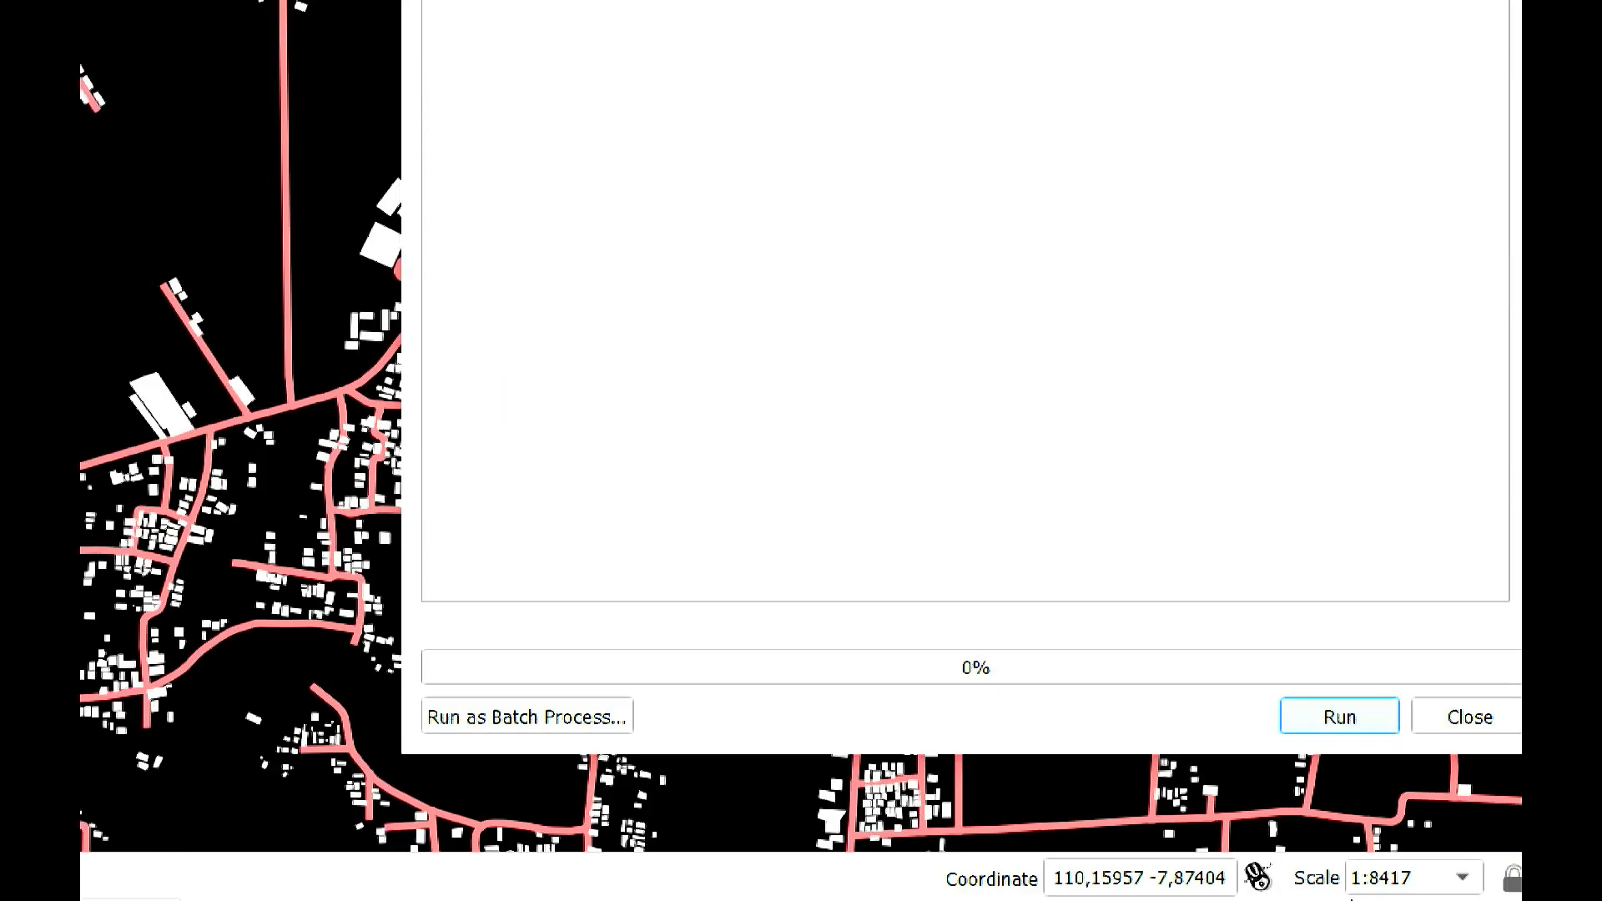
click(1372, 724)
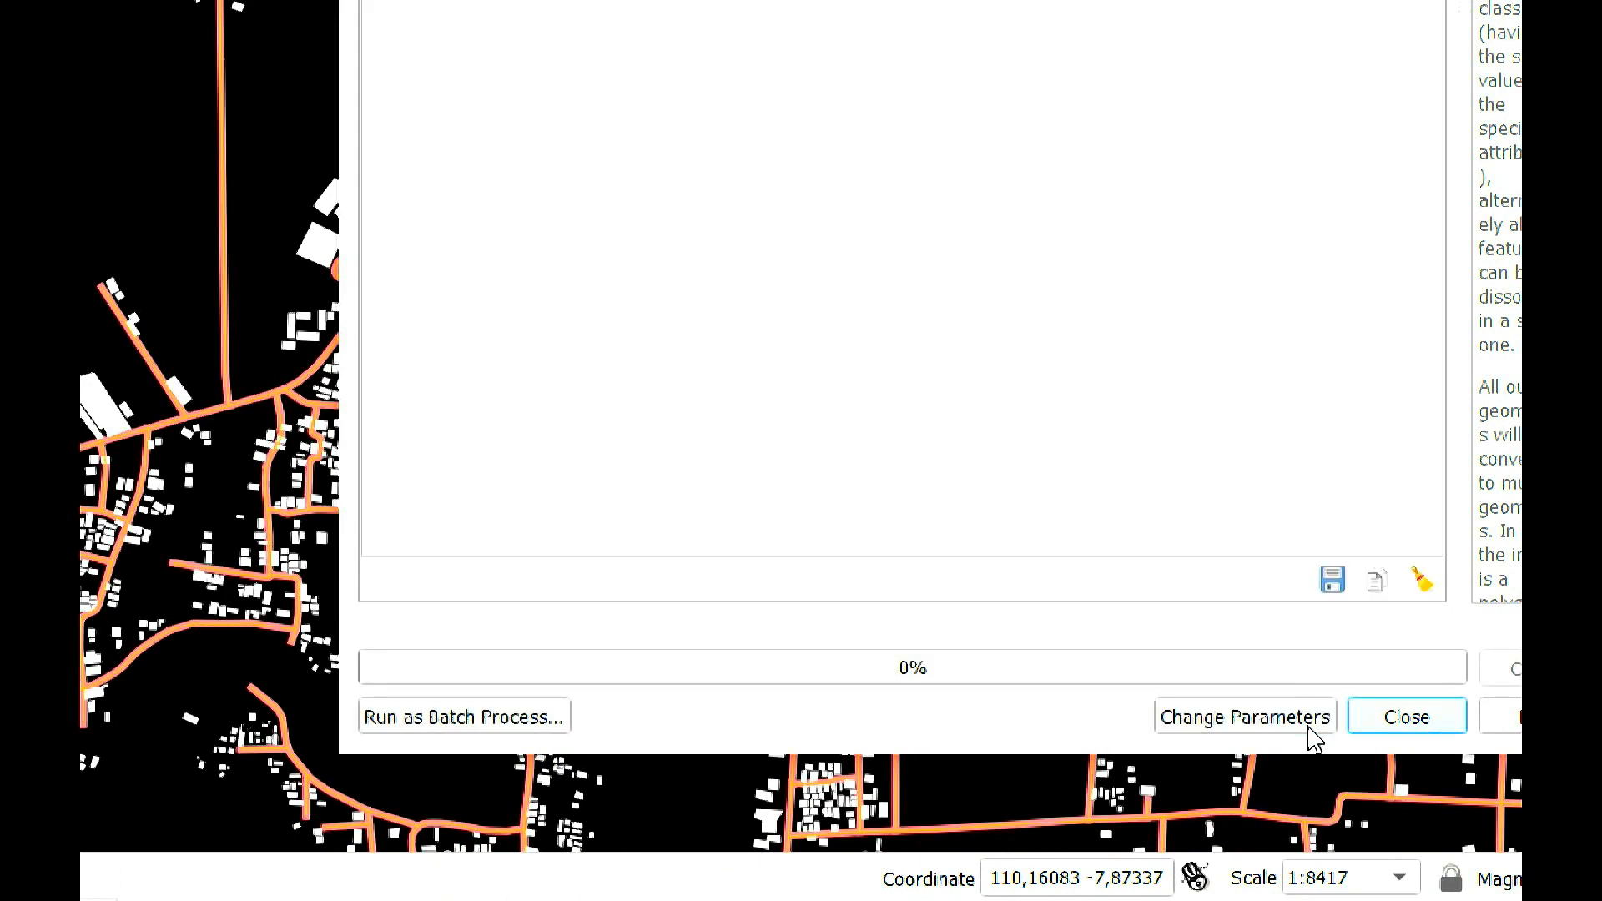
click(1410, 724)
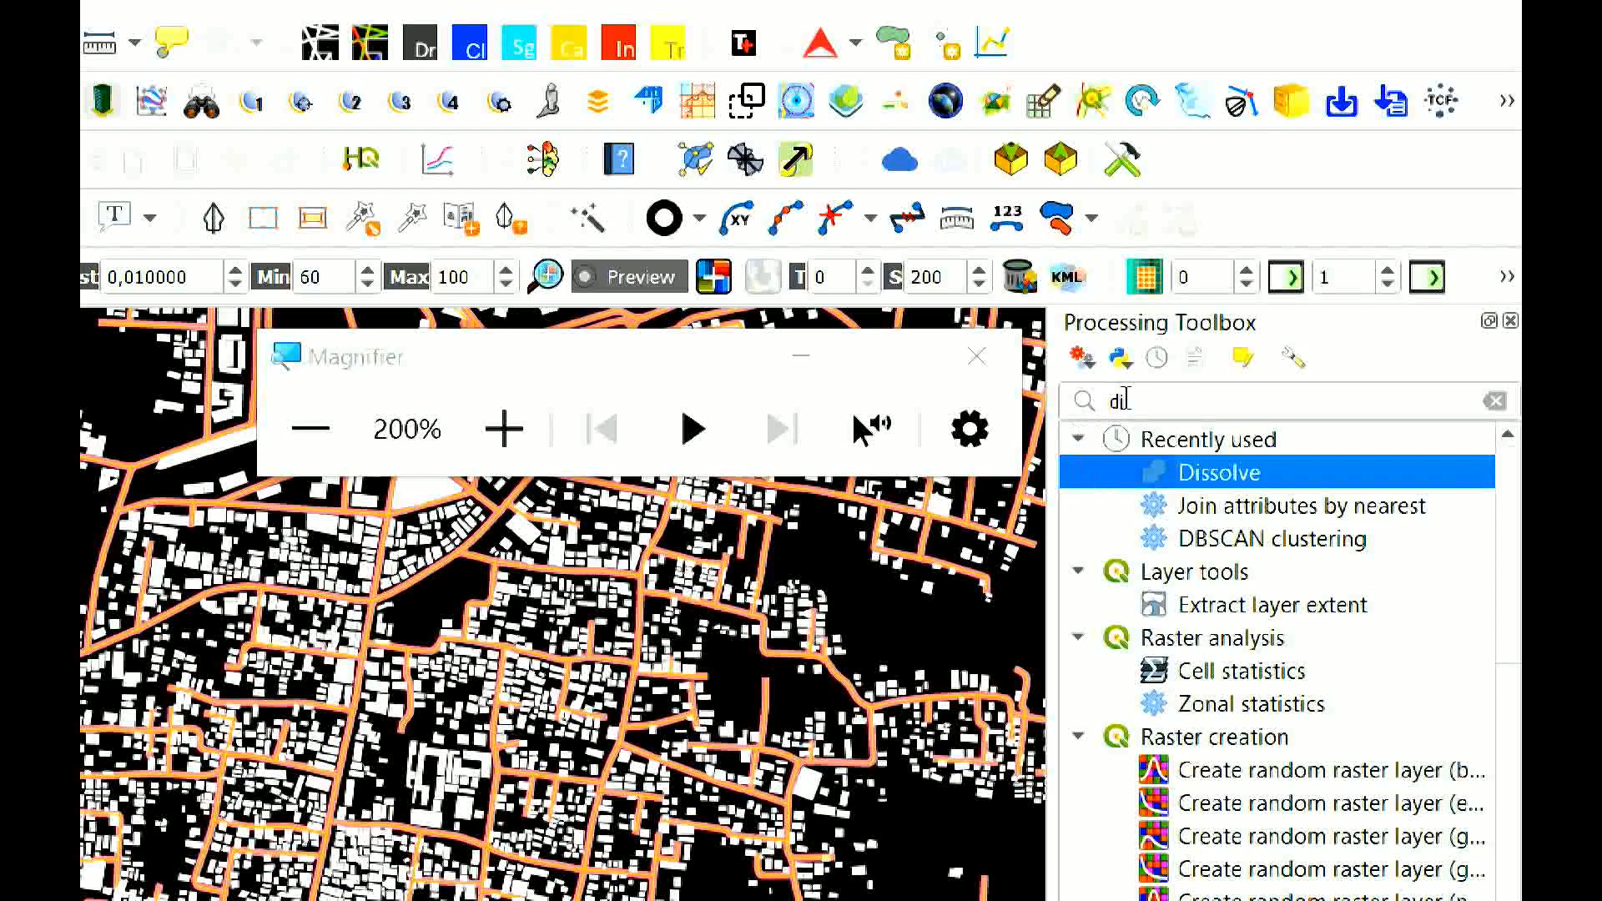
- Find the Multipart to singleparts algorithm and run it on the new dissolved road layer with a temporary output
double_click(1118, 400)
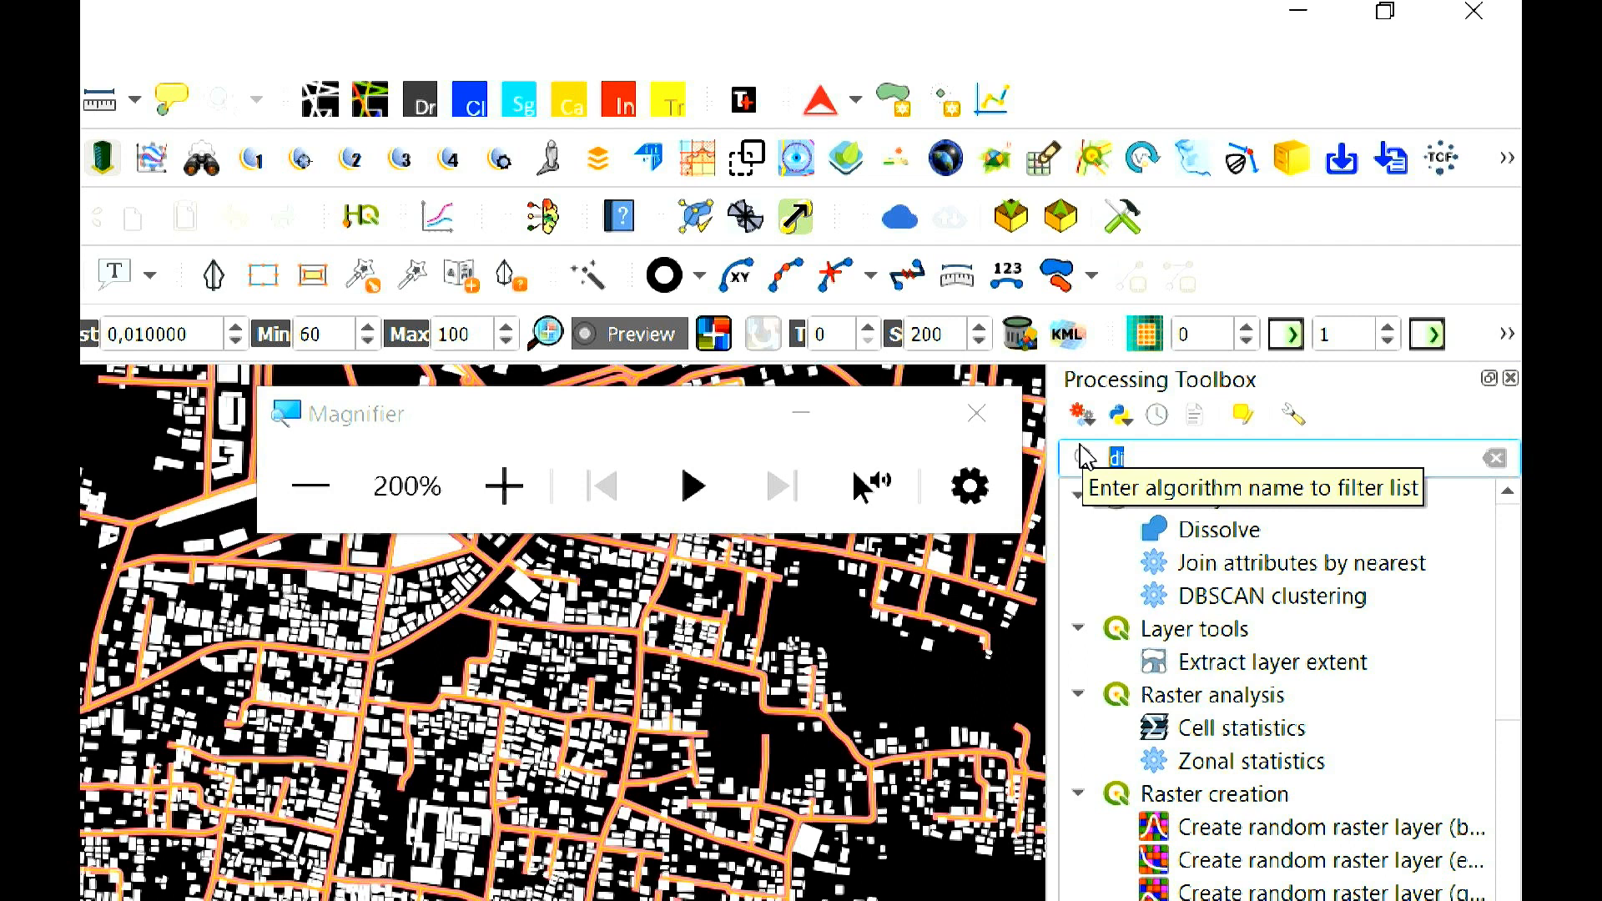
text(mult)
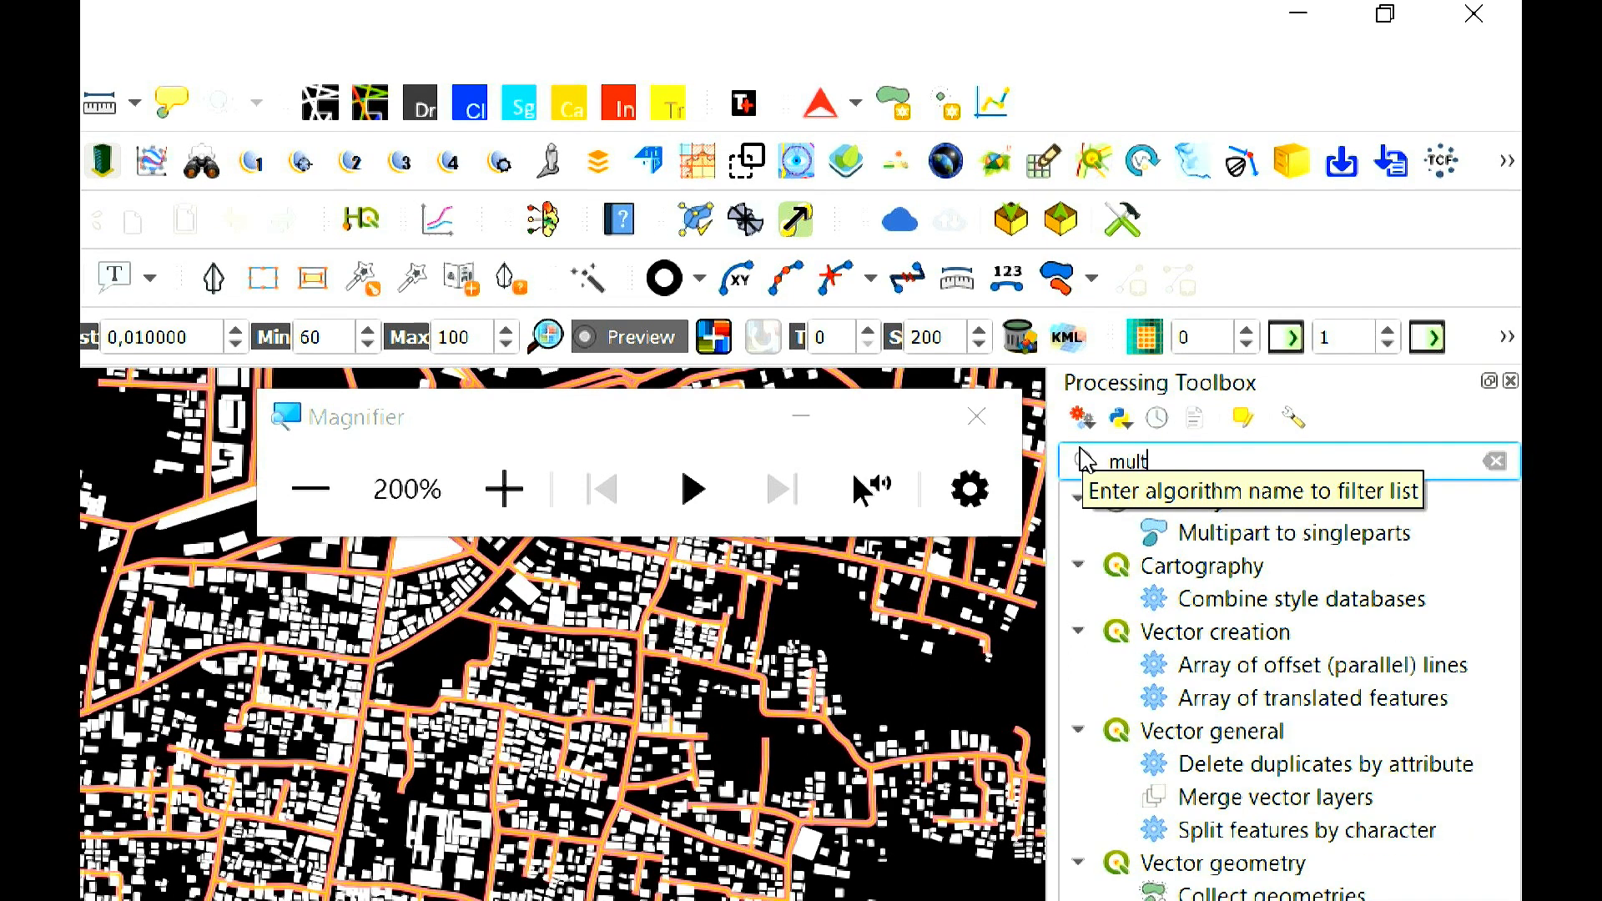
double_click(1229, 538)
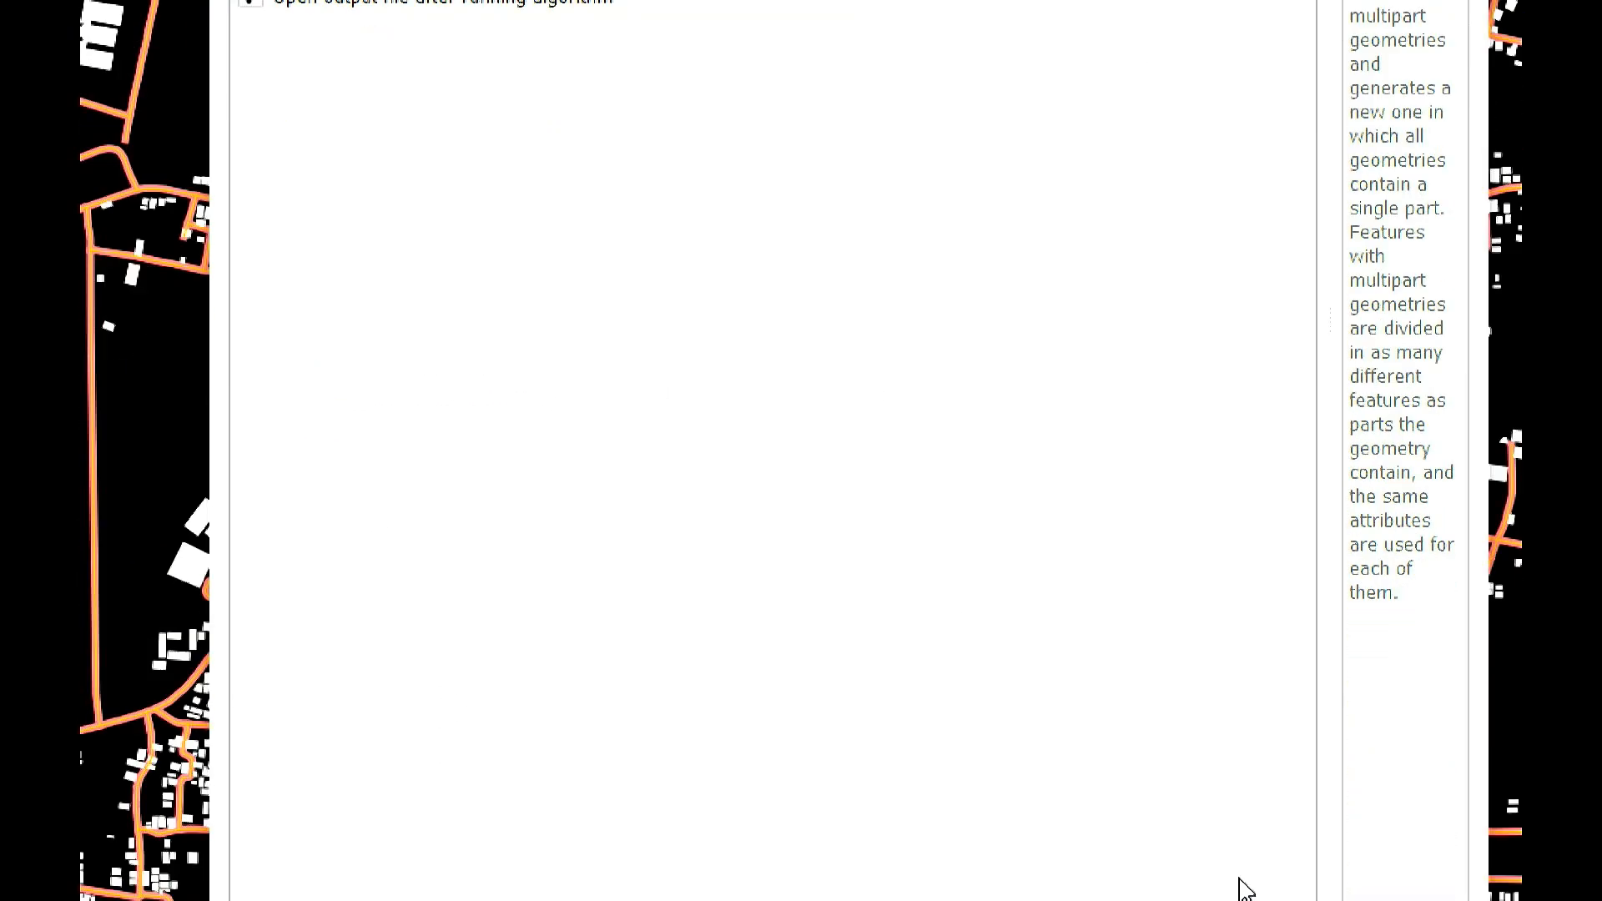
click(1185, 803)
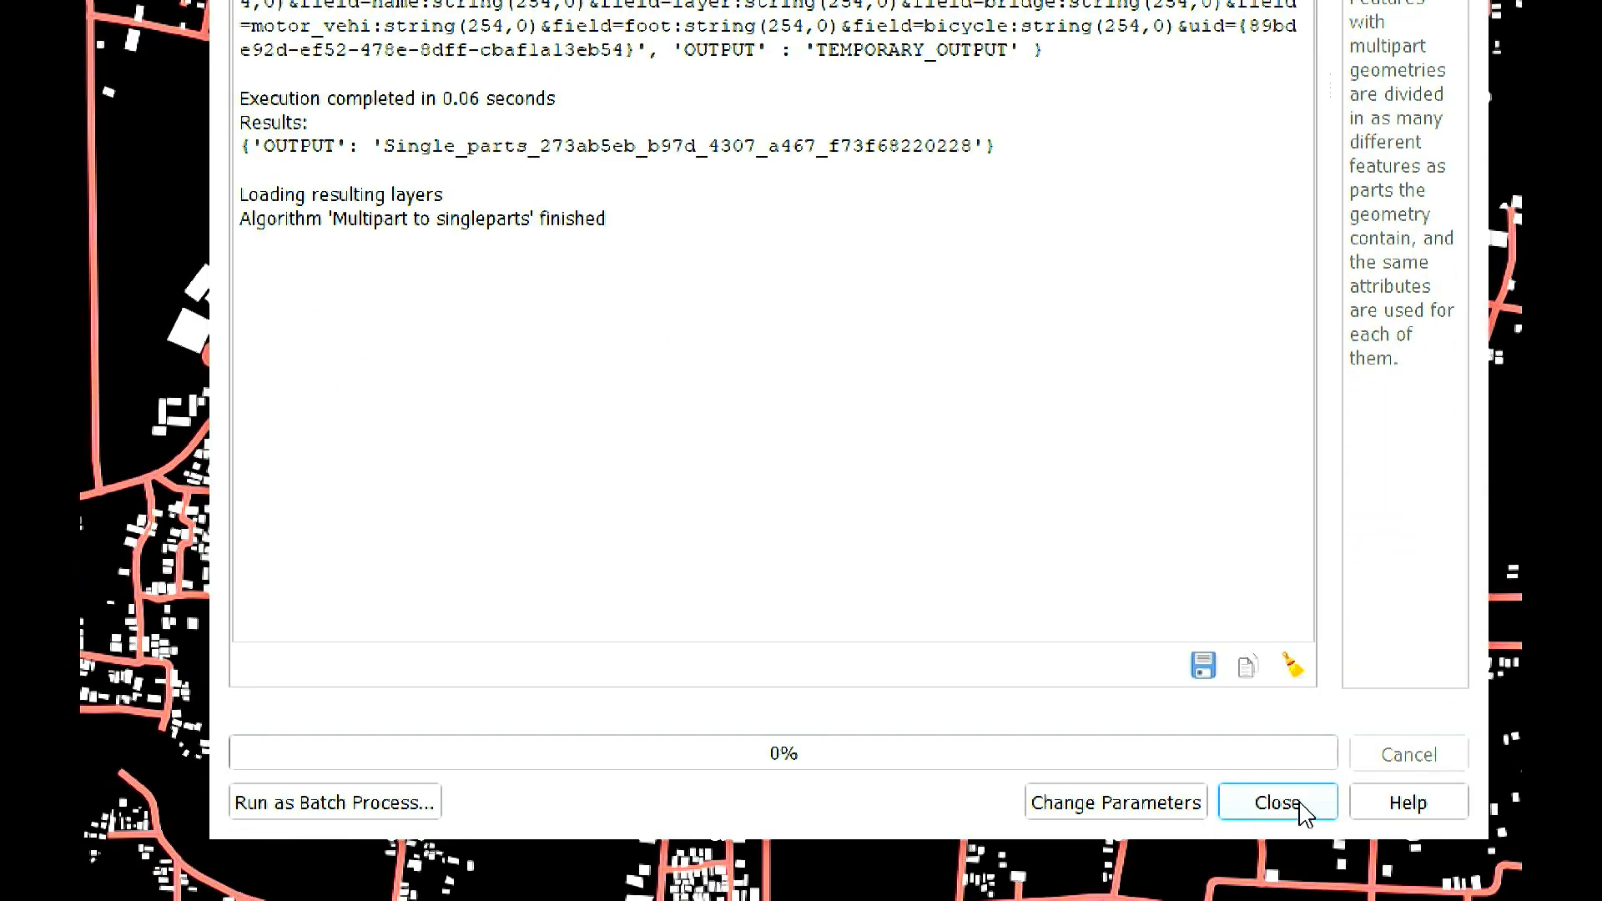
click(1298, 806)
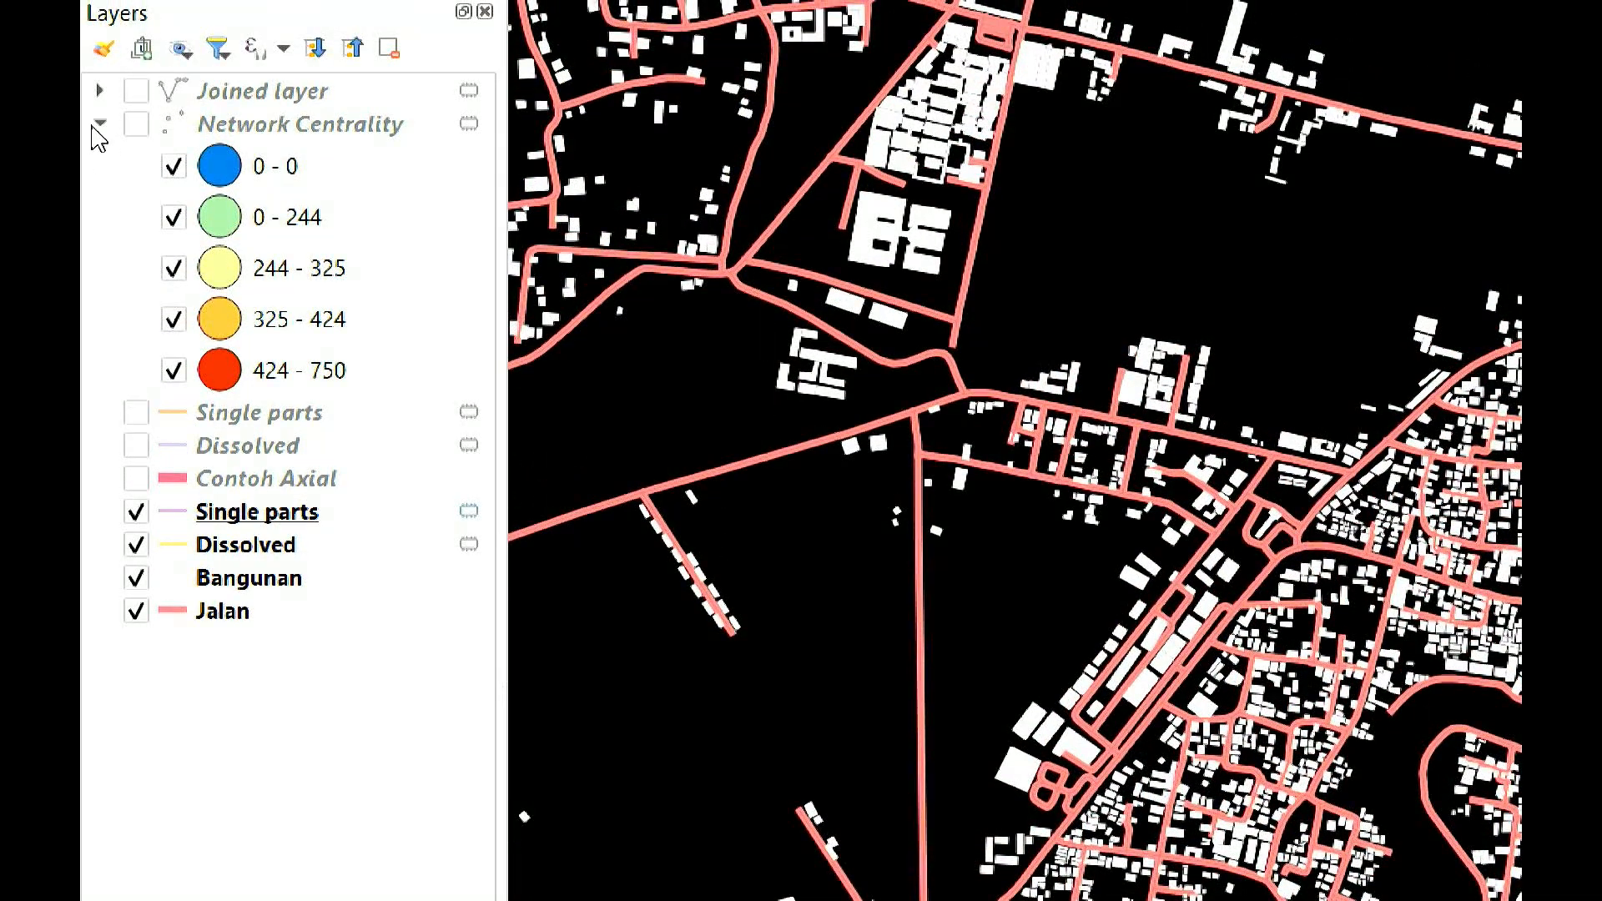
- Collapse the Network Centrality legend and hide the new Dissolved layer and the Jalan layer
click(99, 123)
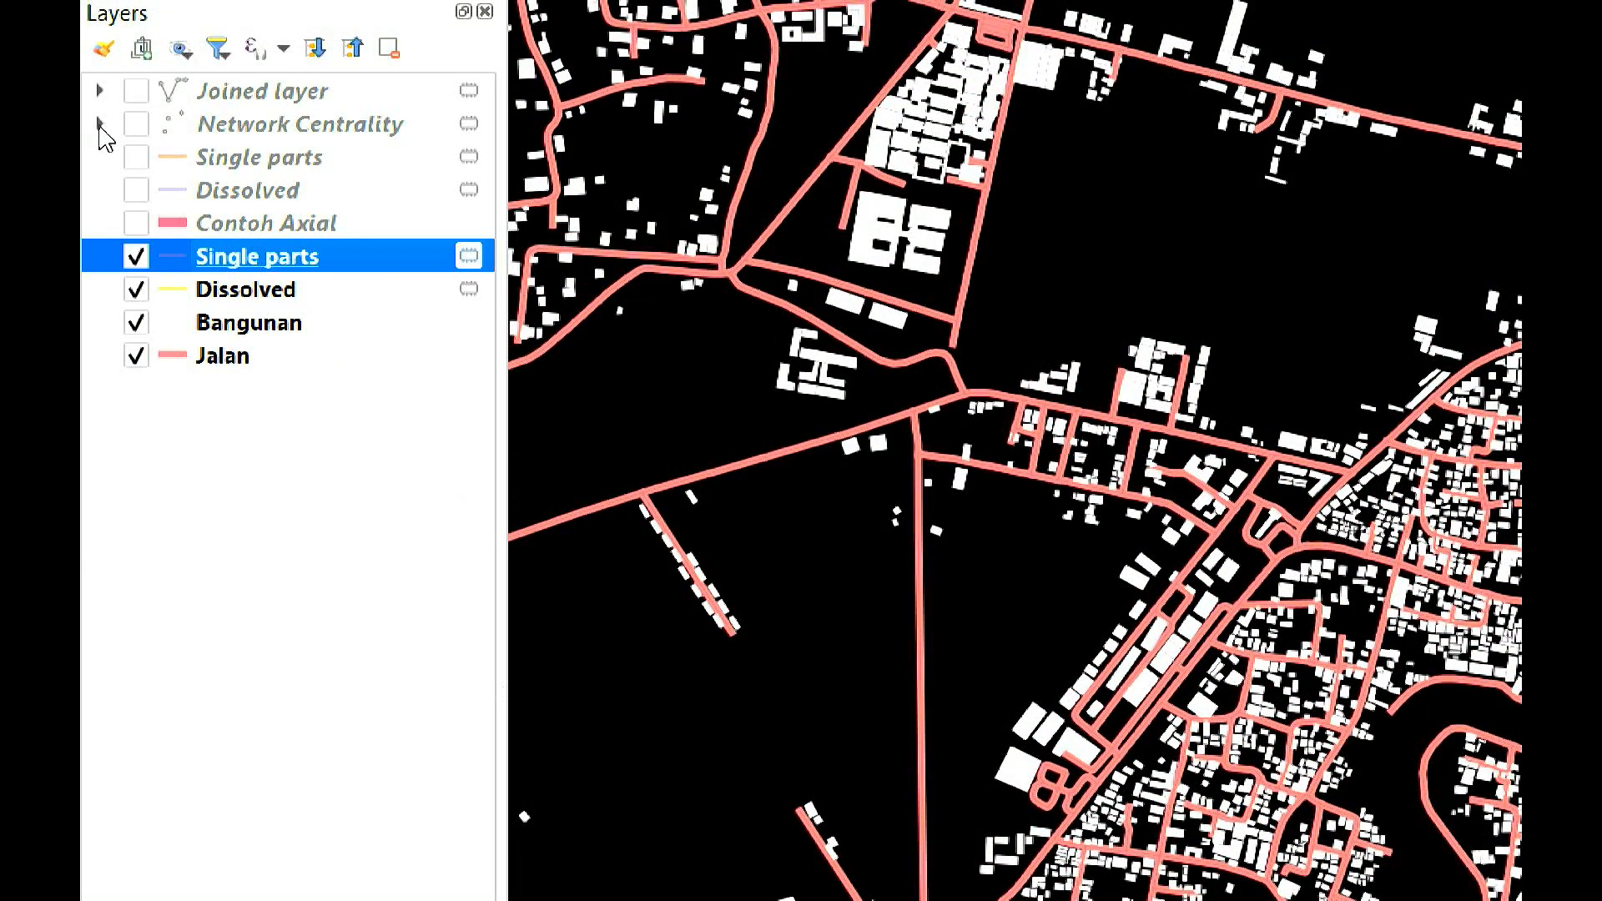
click(136, 290)
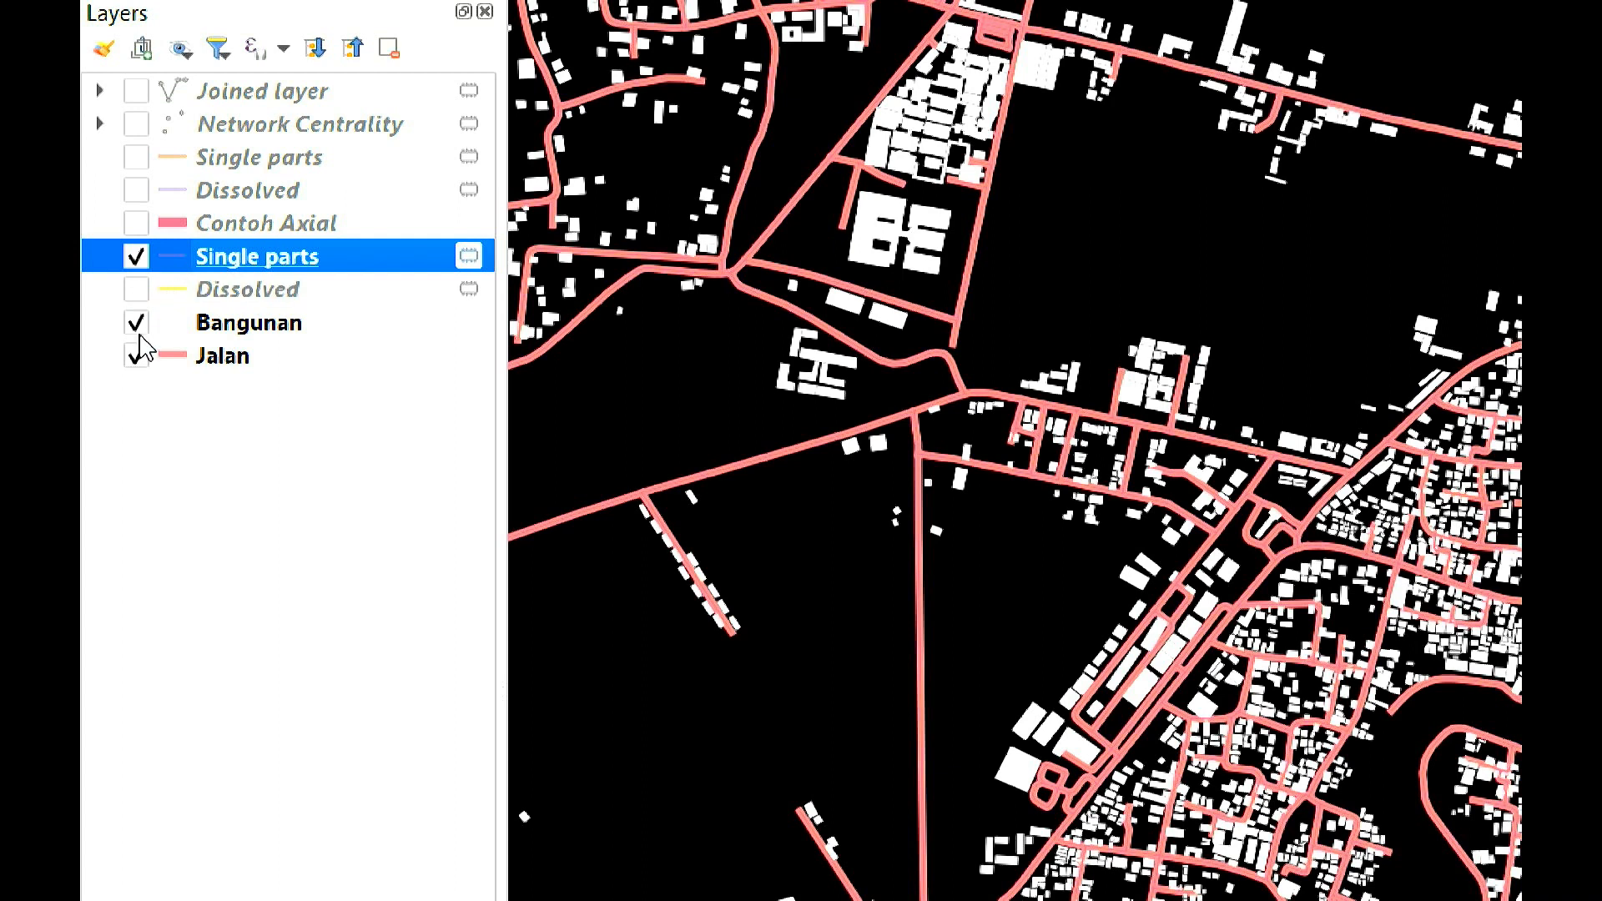
click(136, 355)
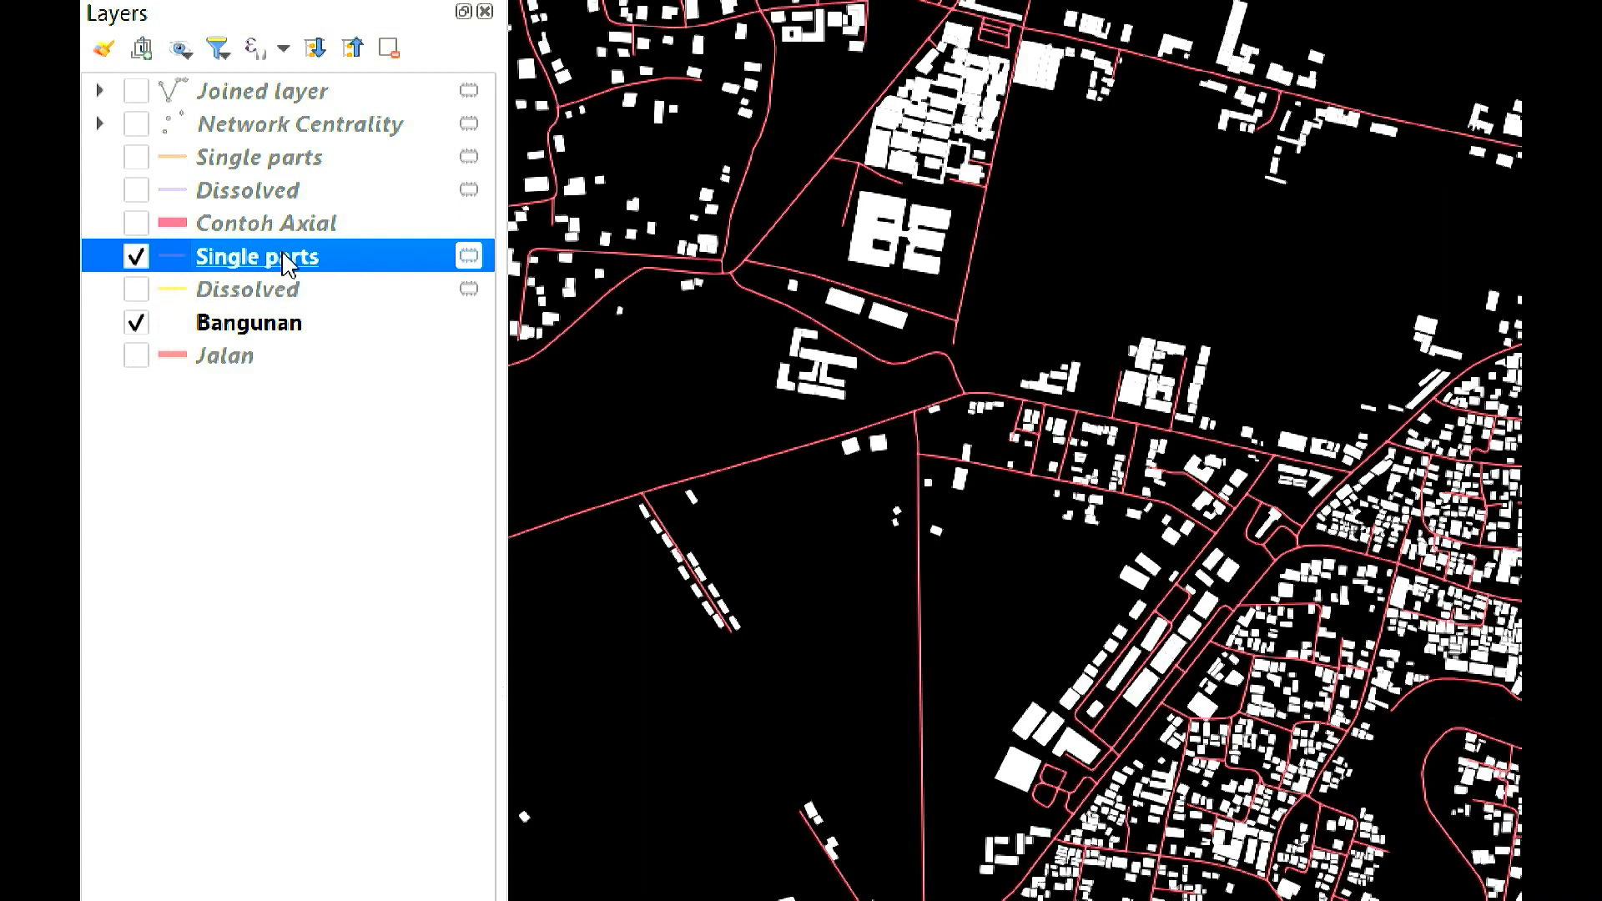
- Set the line width of the visible Single parts layer to 1.06 millimetres in its symbology
double_click(286, 261)
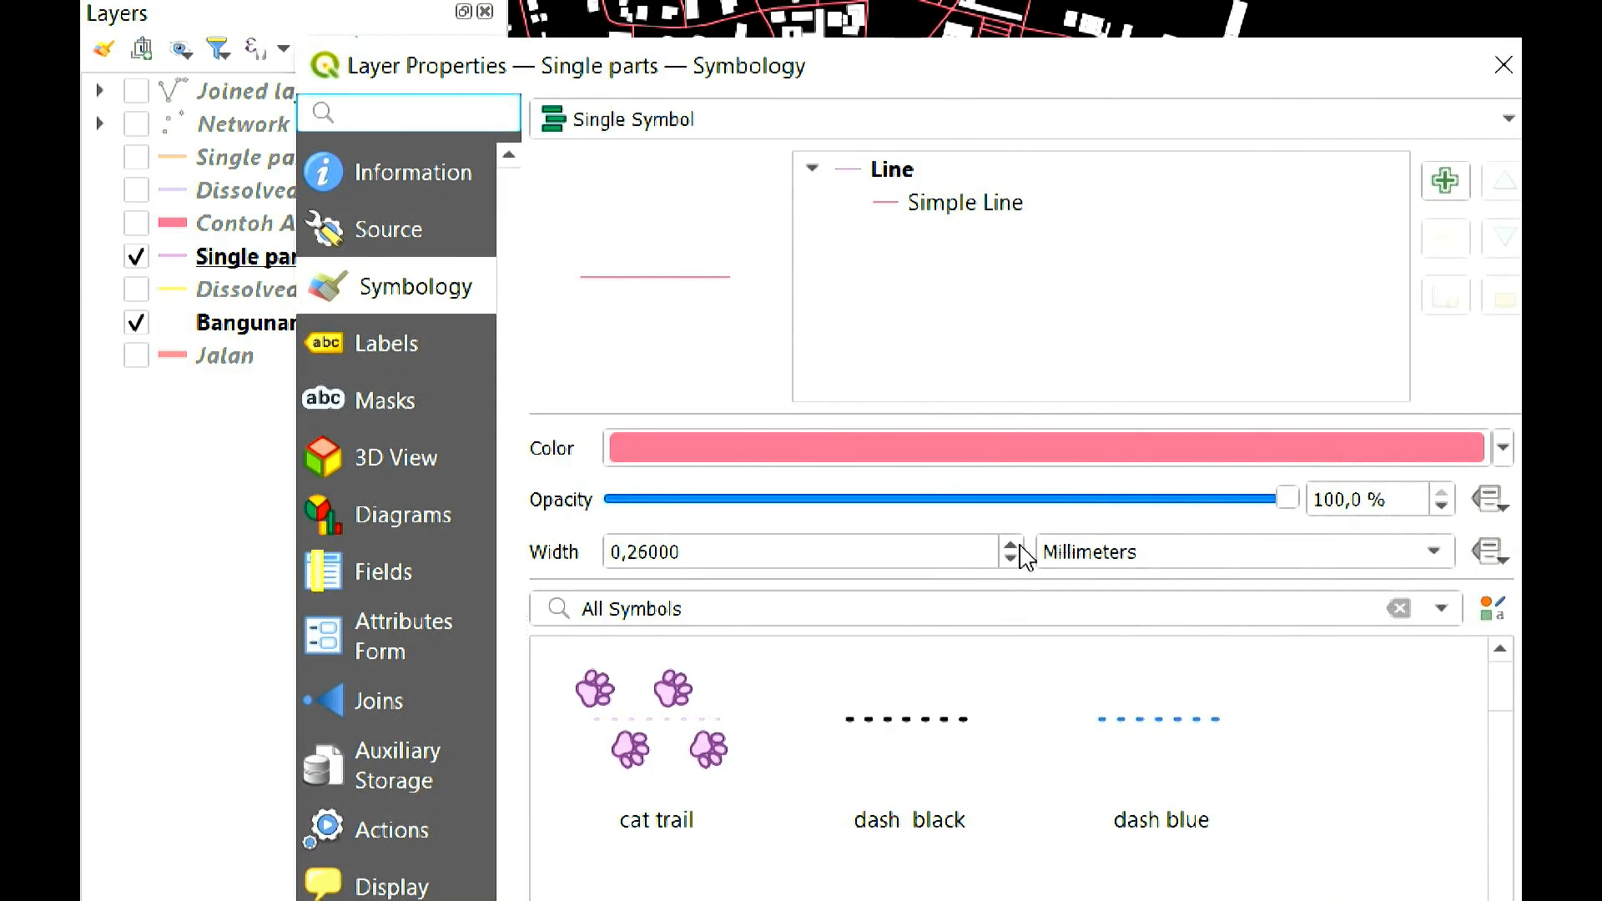
scroll(1019, 547, up, 4)
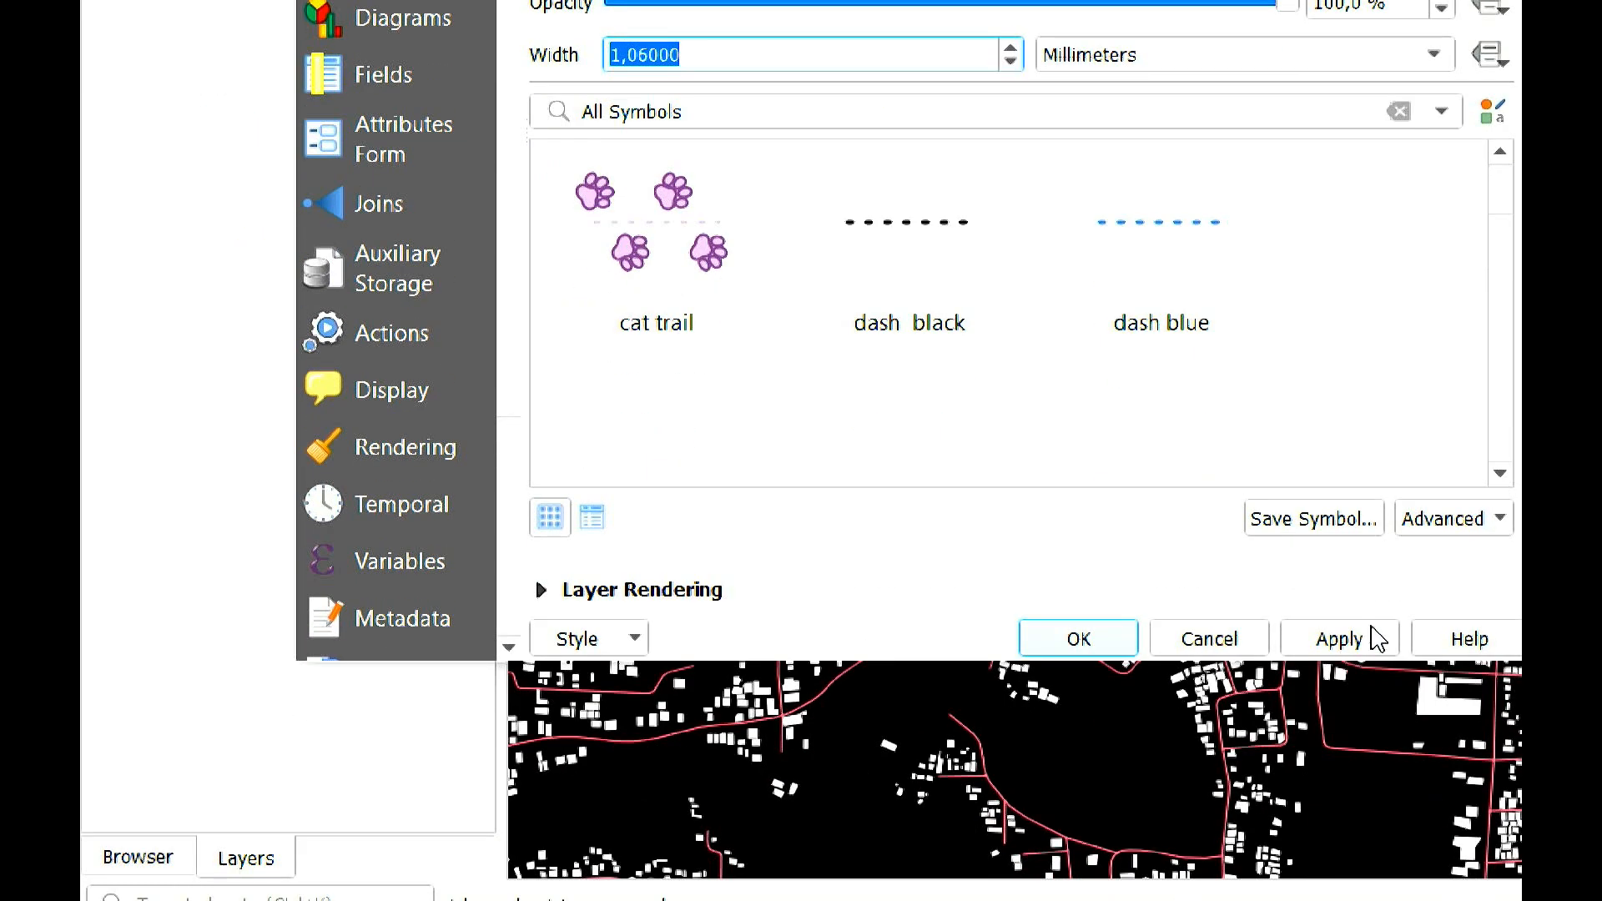
click(1359, 638)
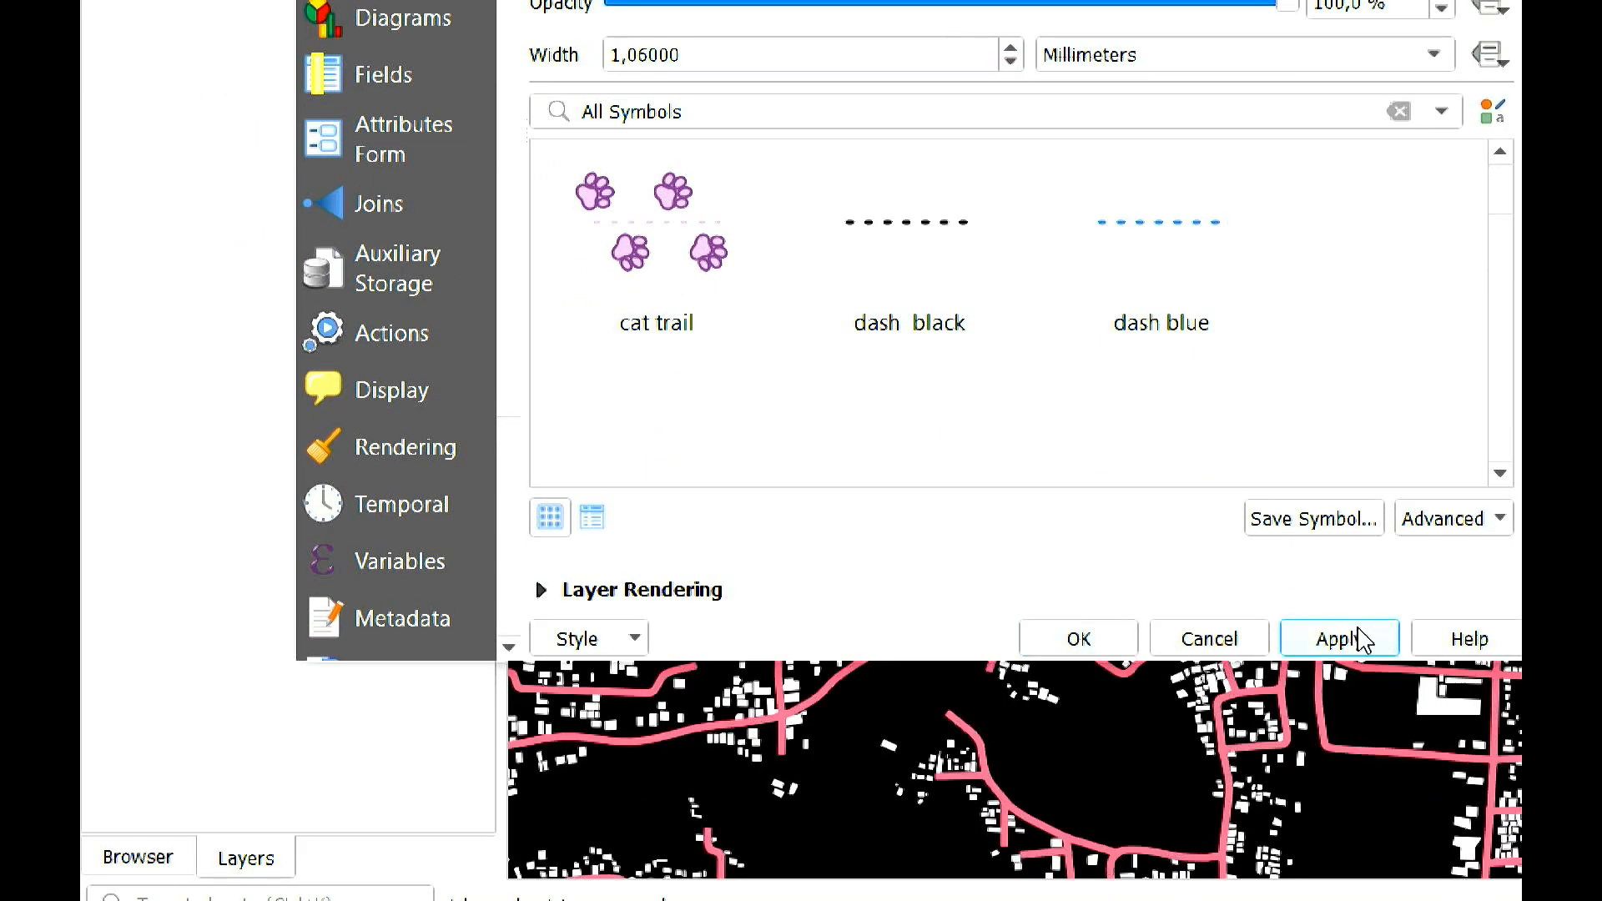
click(1118, 643)
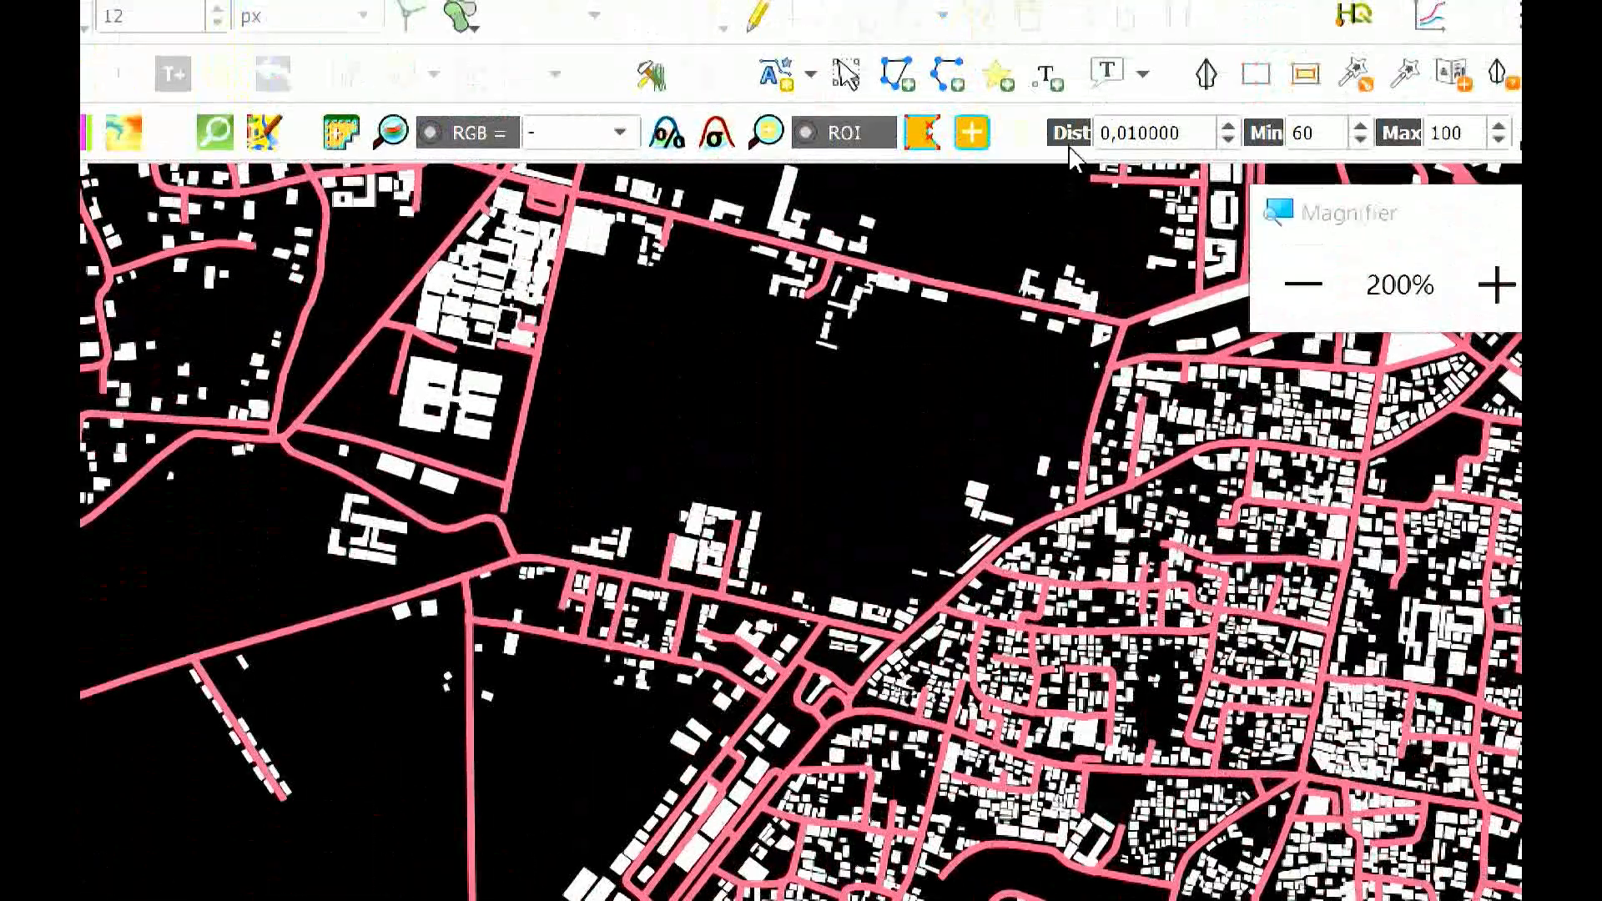
- Clear the algorithm search filter and open the recently used v.net.centrality tool
click(1303, 285)
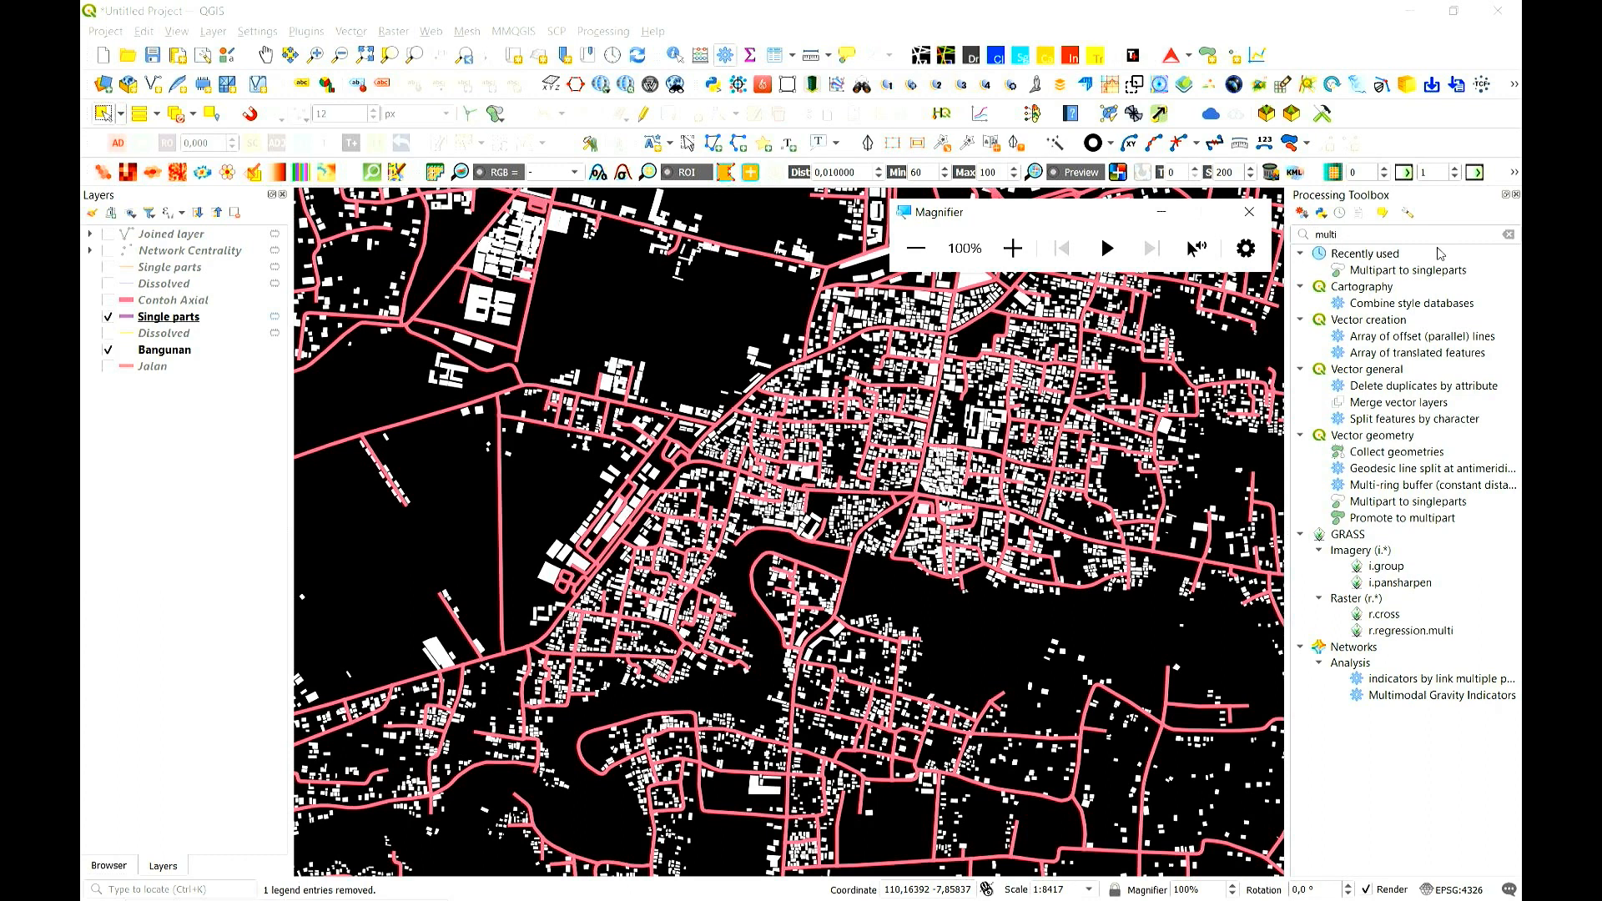
click(1509, 235)
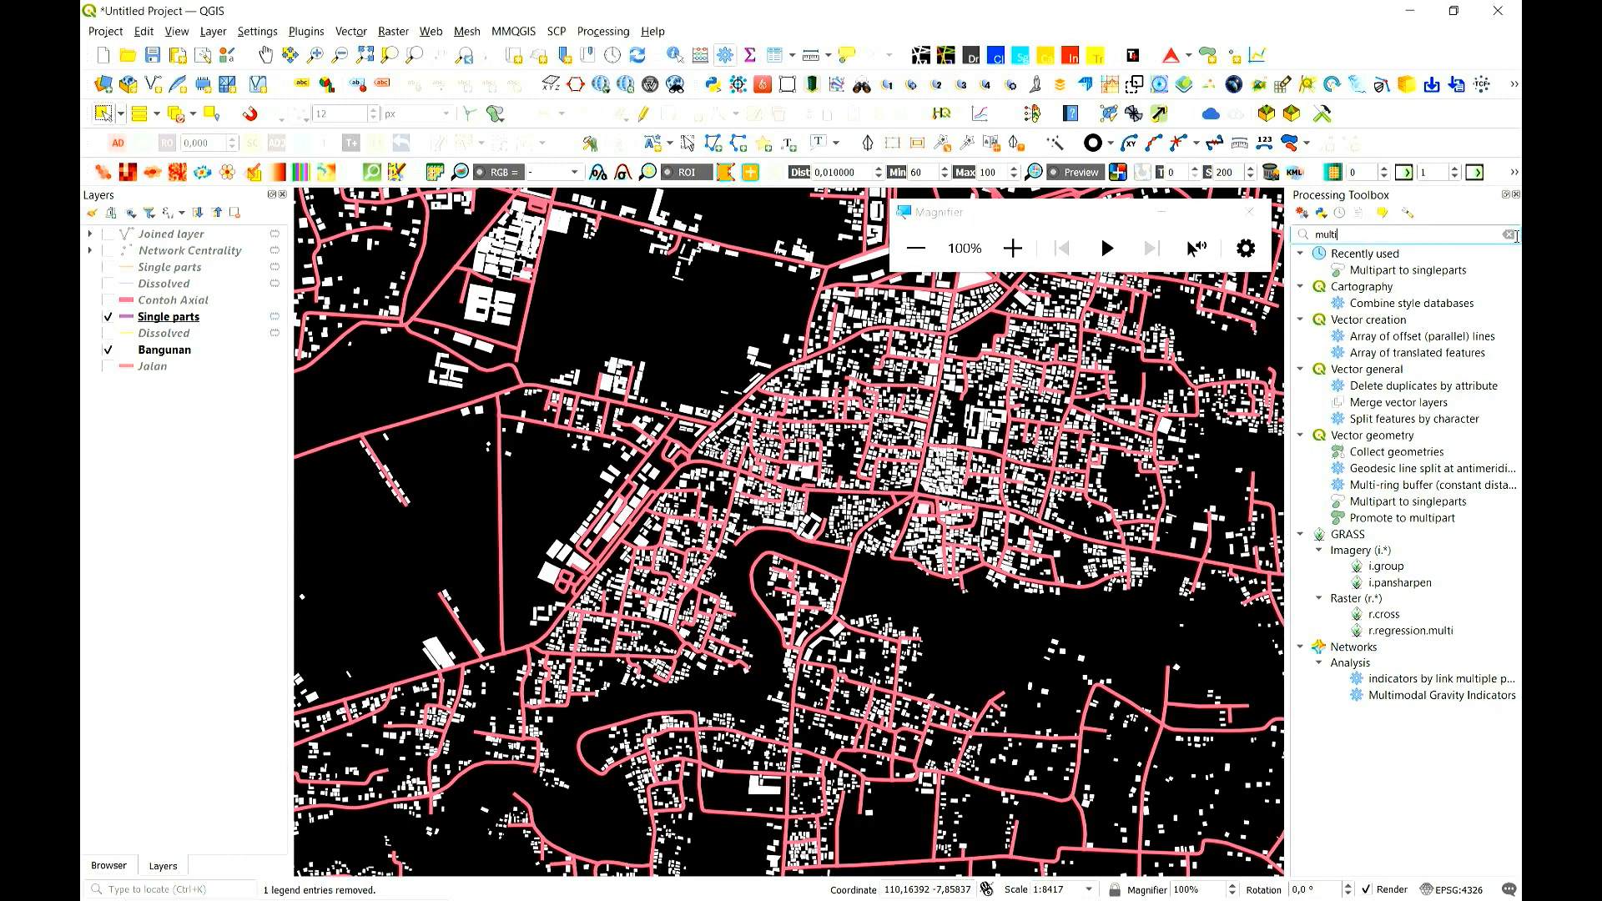
click(1300, 254)
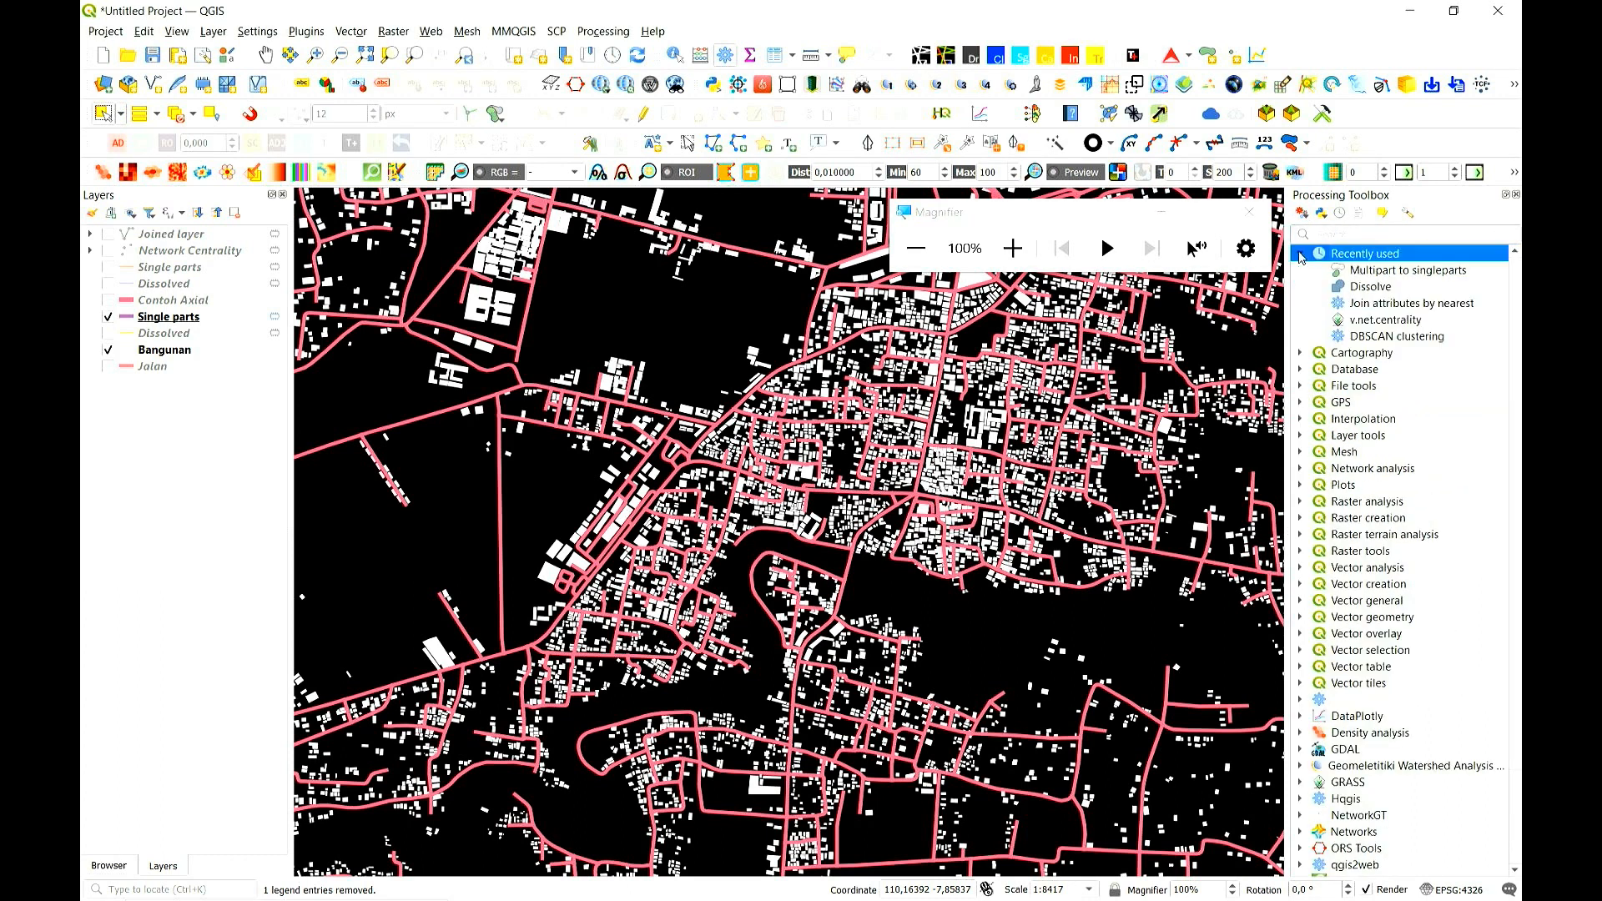
click(1408, 323)
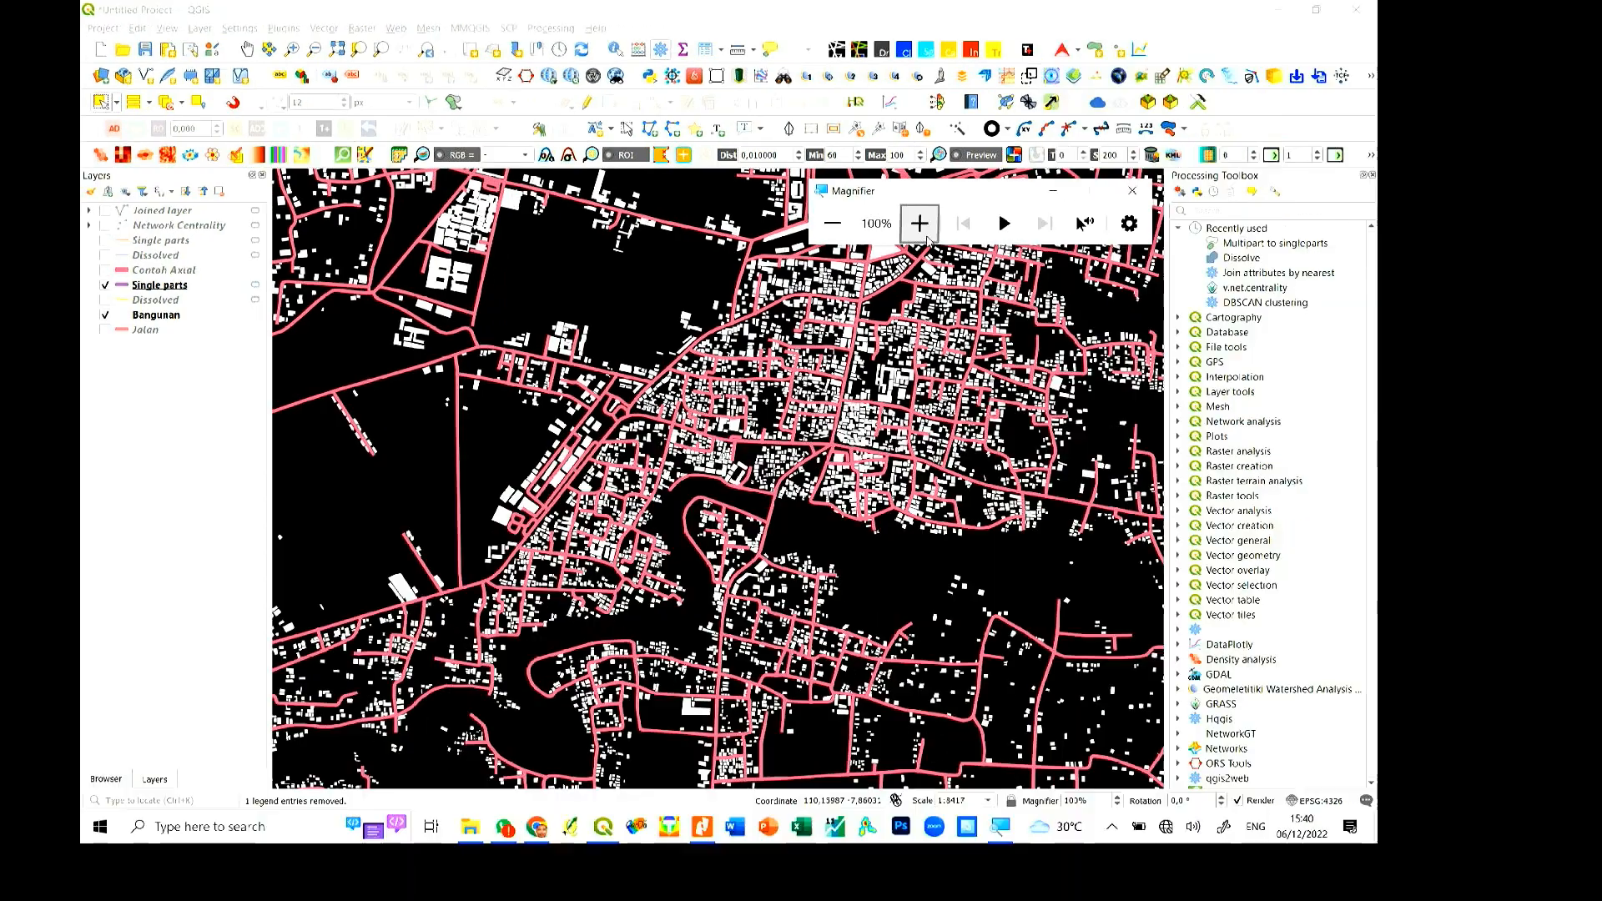
click(1012, 248)
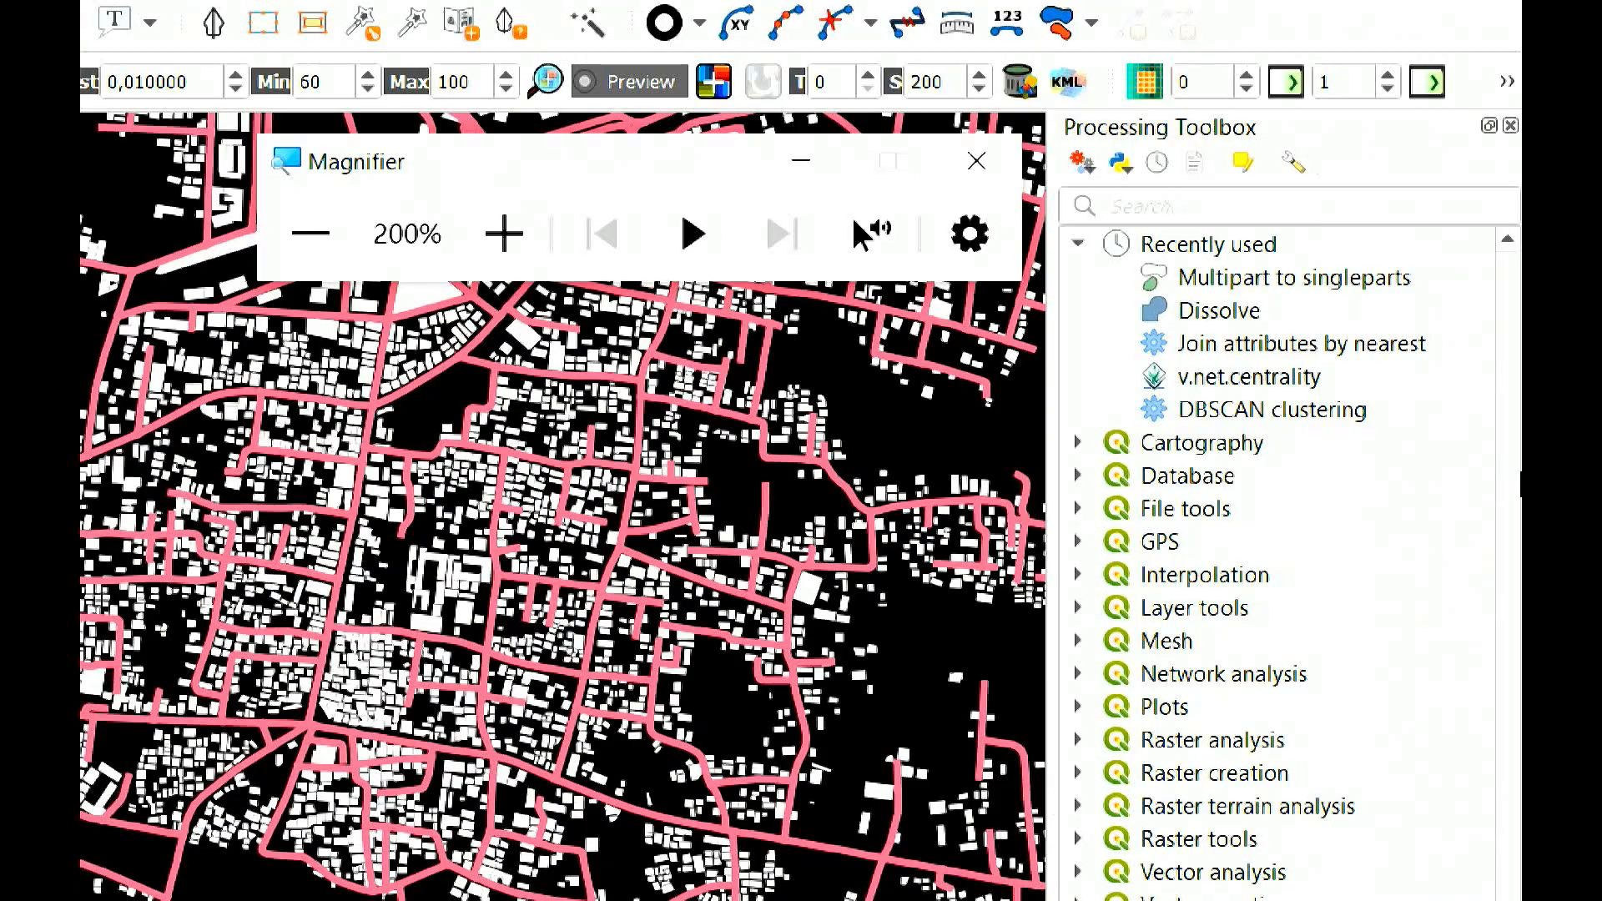
double_click(1299, 382)
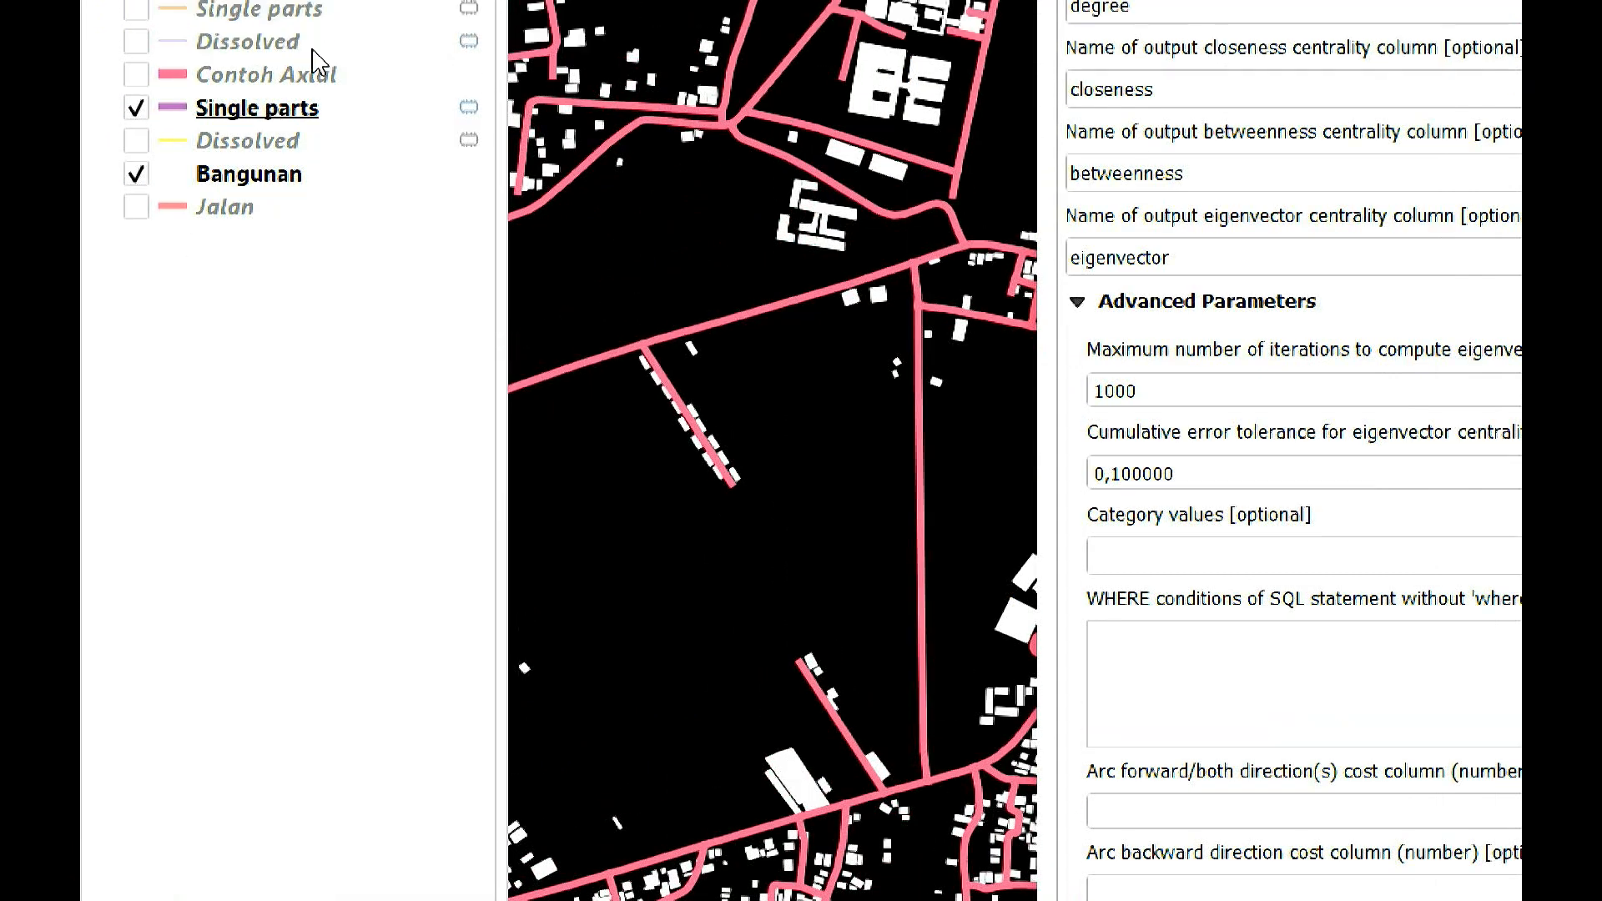
- Run v.net.centrality on the prepared road network with its current parameters and close the tool
drag(279, 417, 1311, 193)
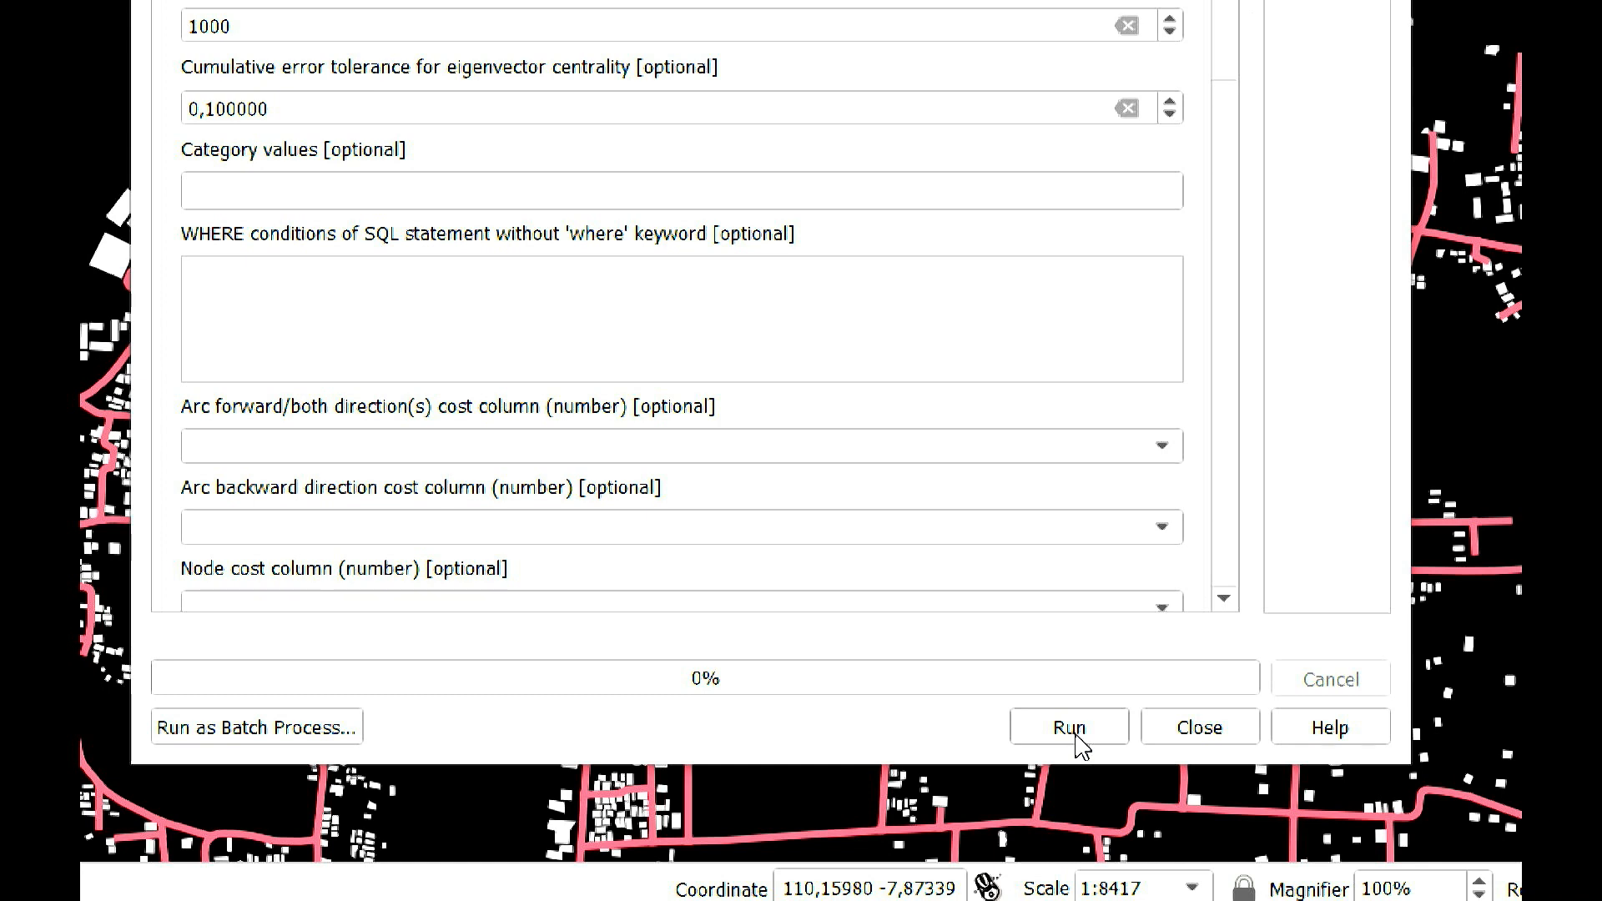
click(1070, 727)
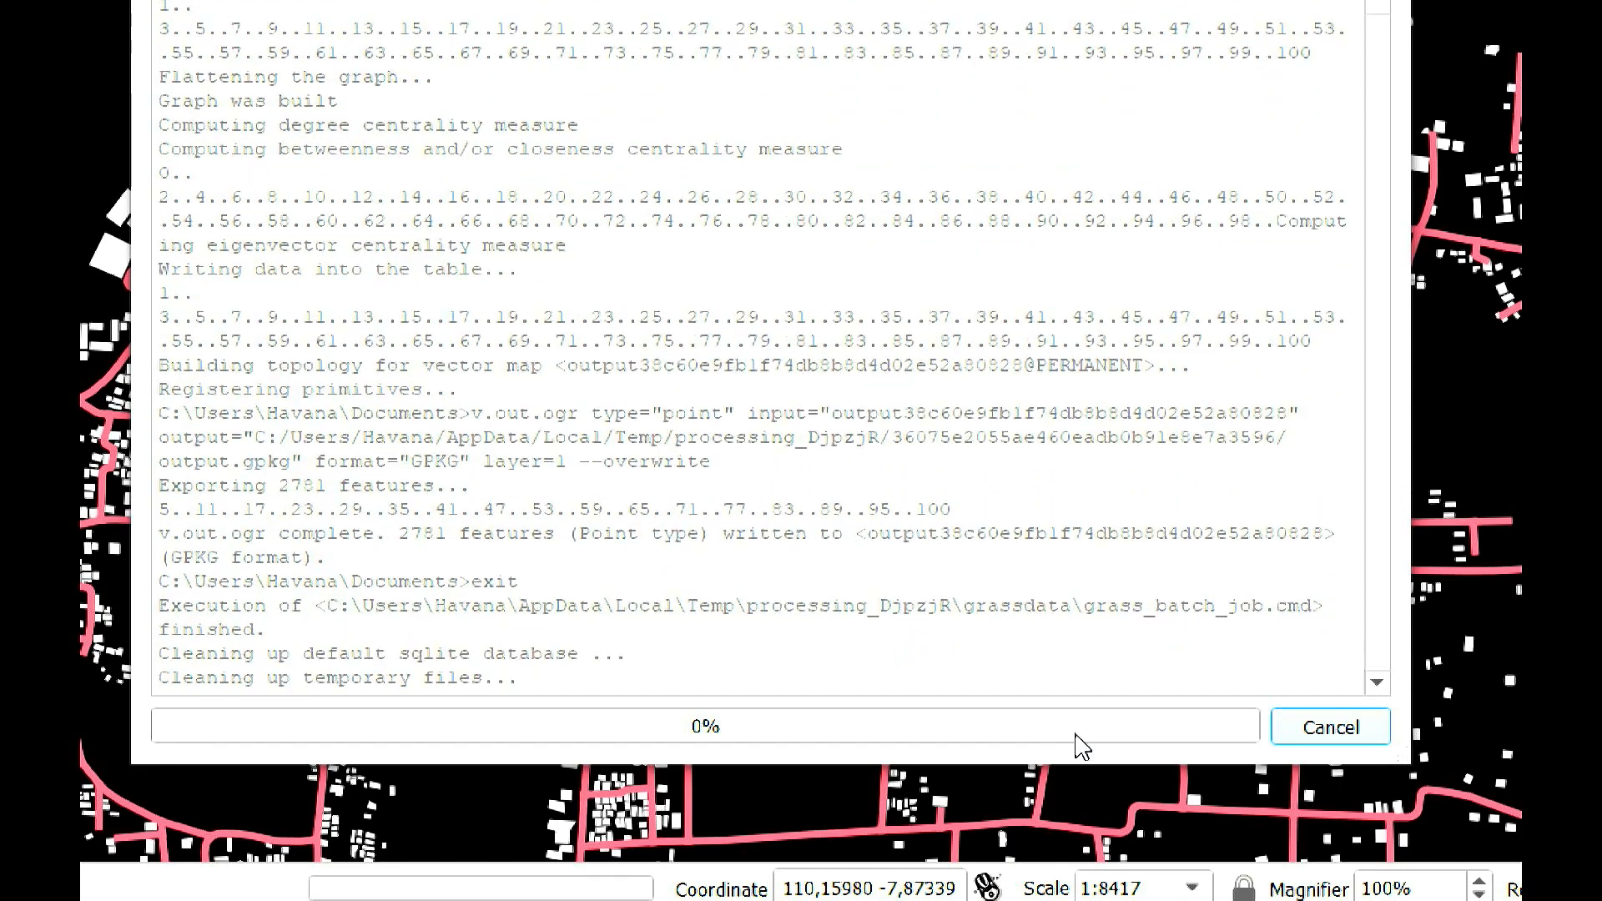
click(1198, 726)
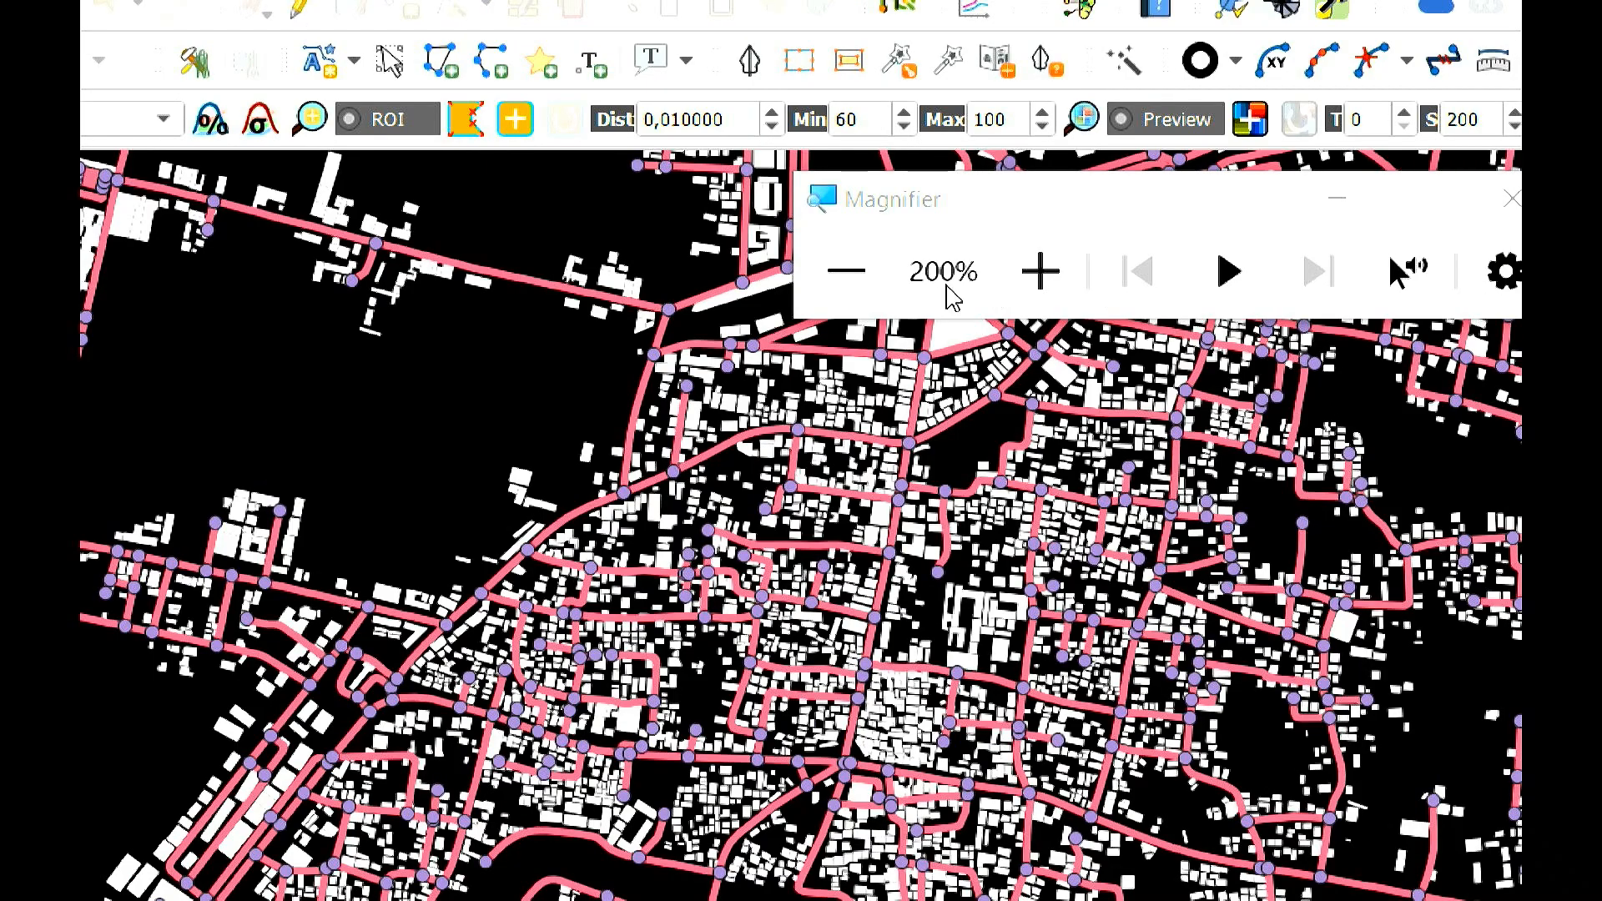
- View the full extent of the new Network Centrality layer and frame the main part of the road network more closely
click(866, 269)
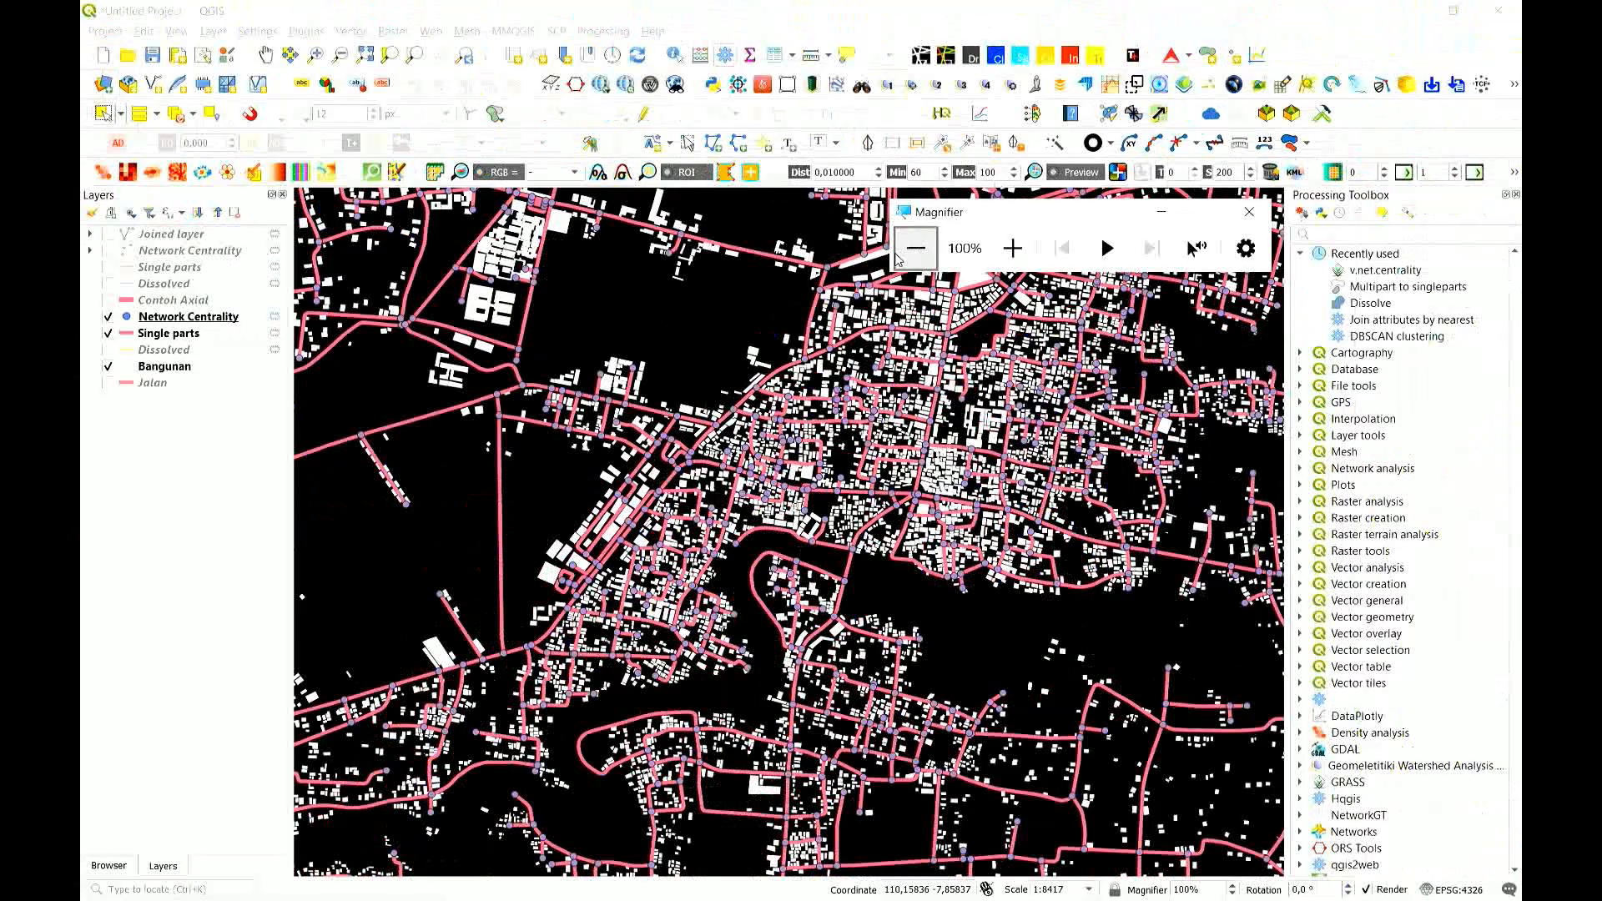
right_click(174, 318)
click(205, 331)
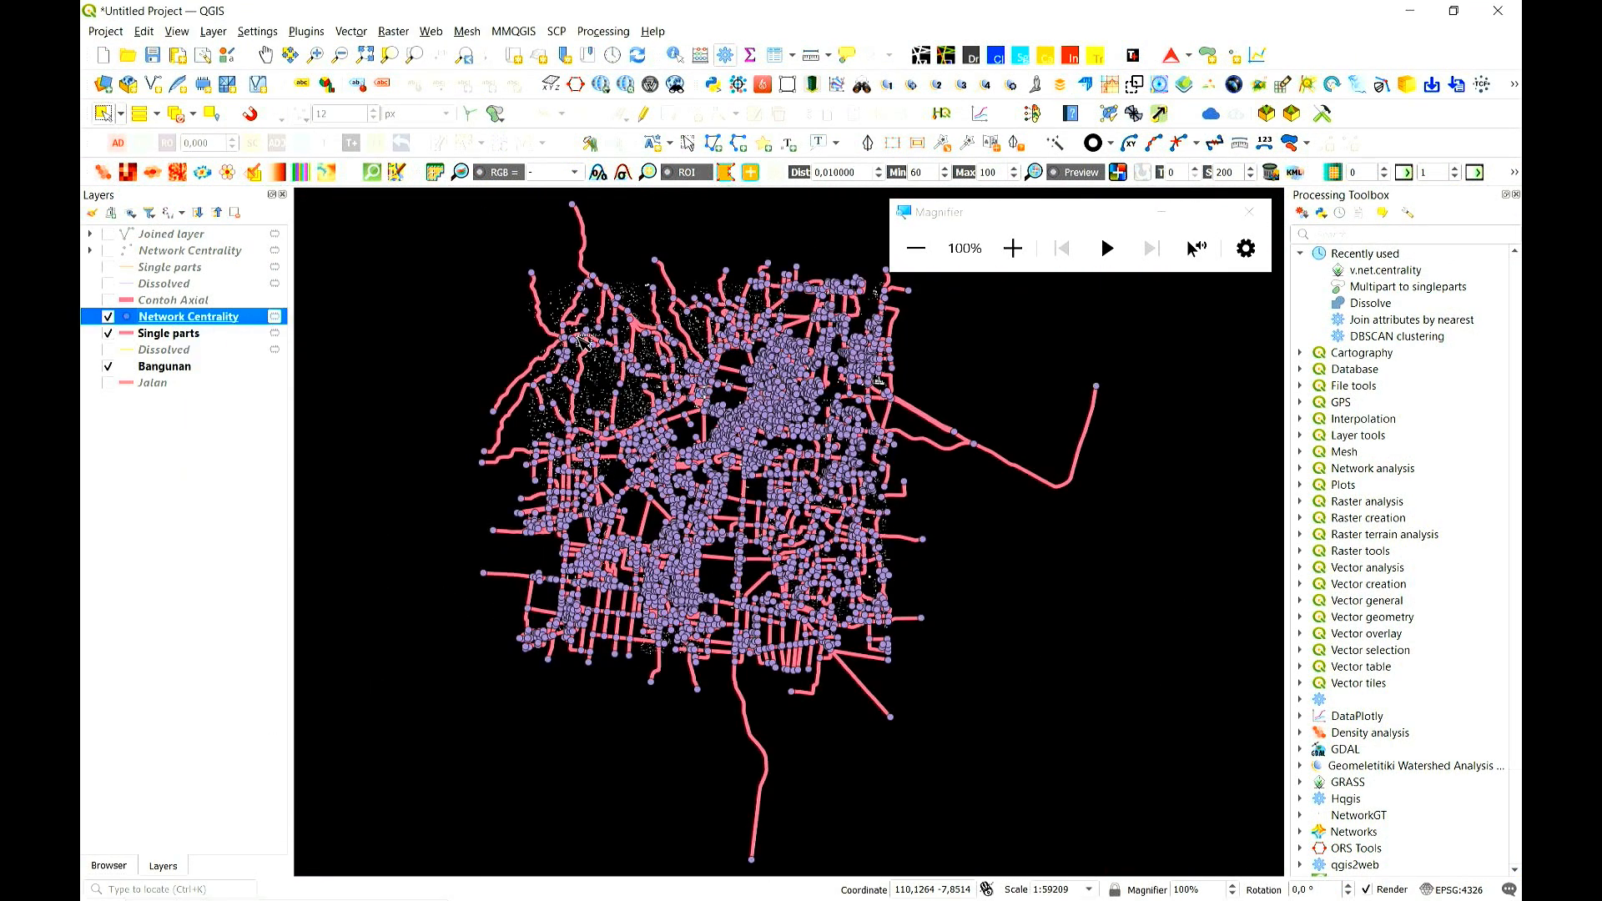
double_click(216, 324)
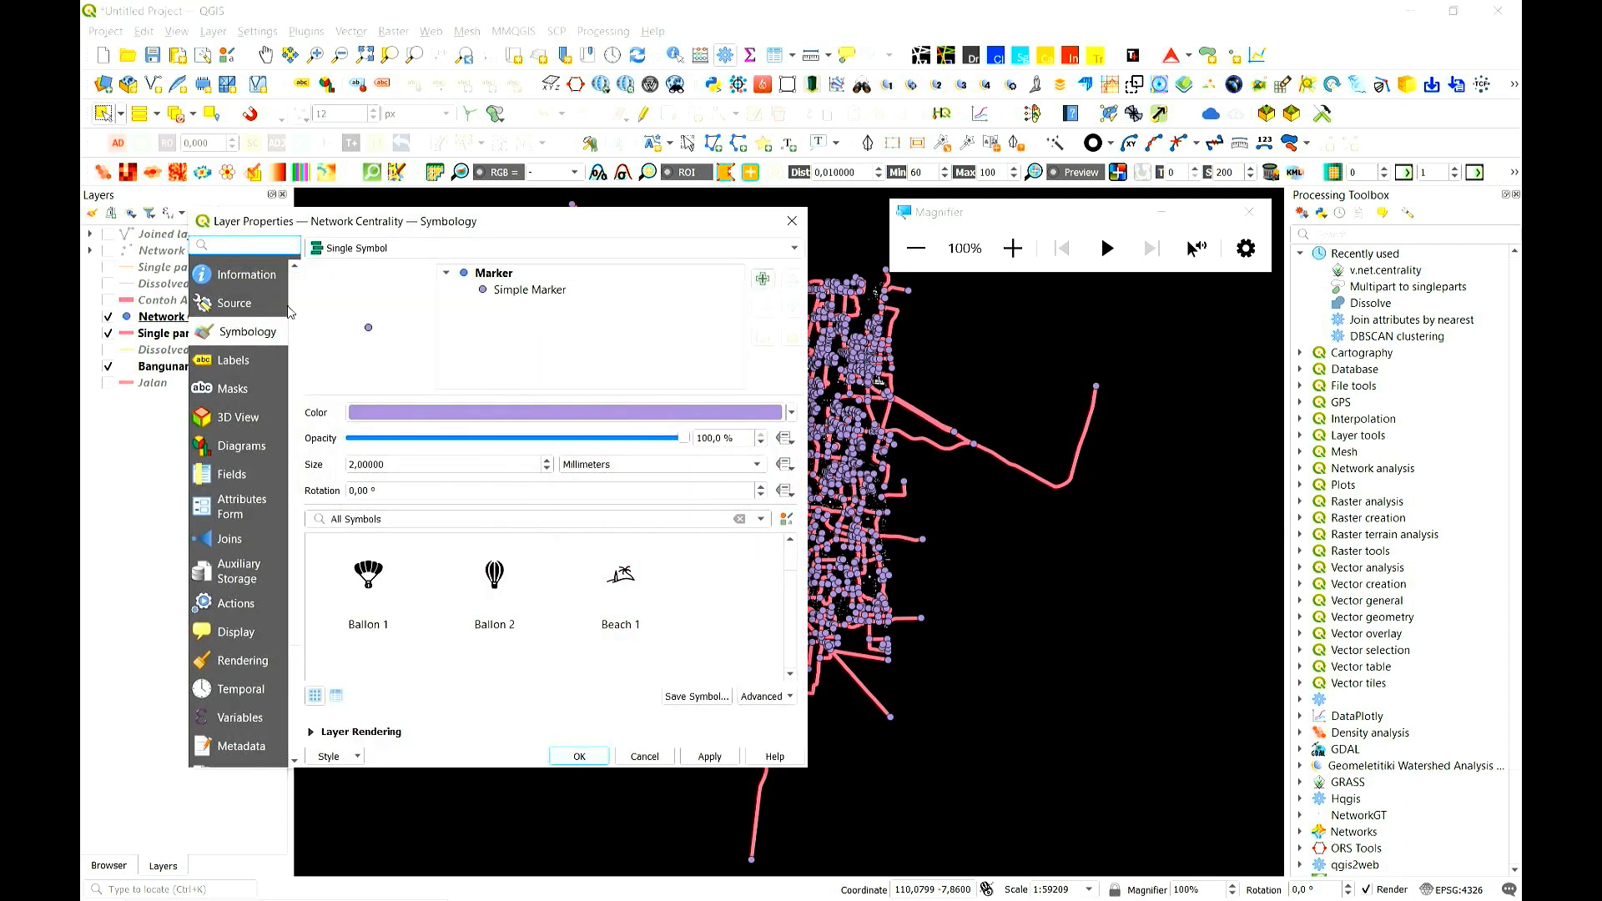
click(791, 221)
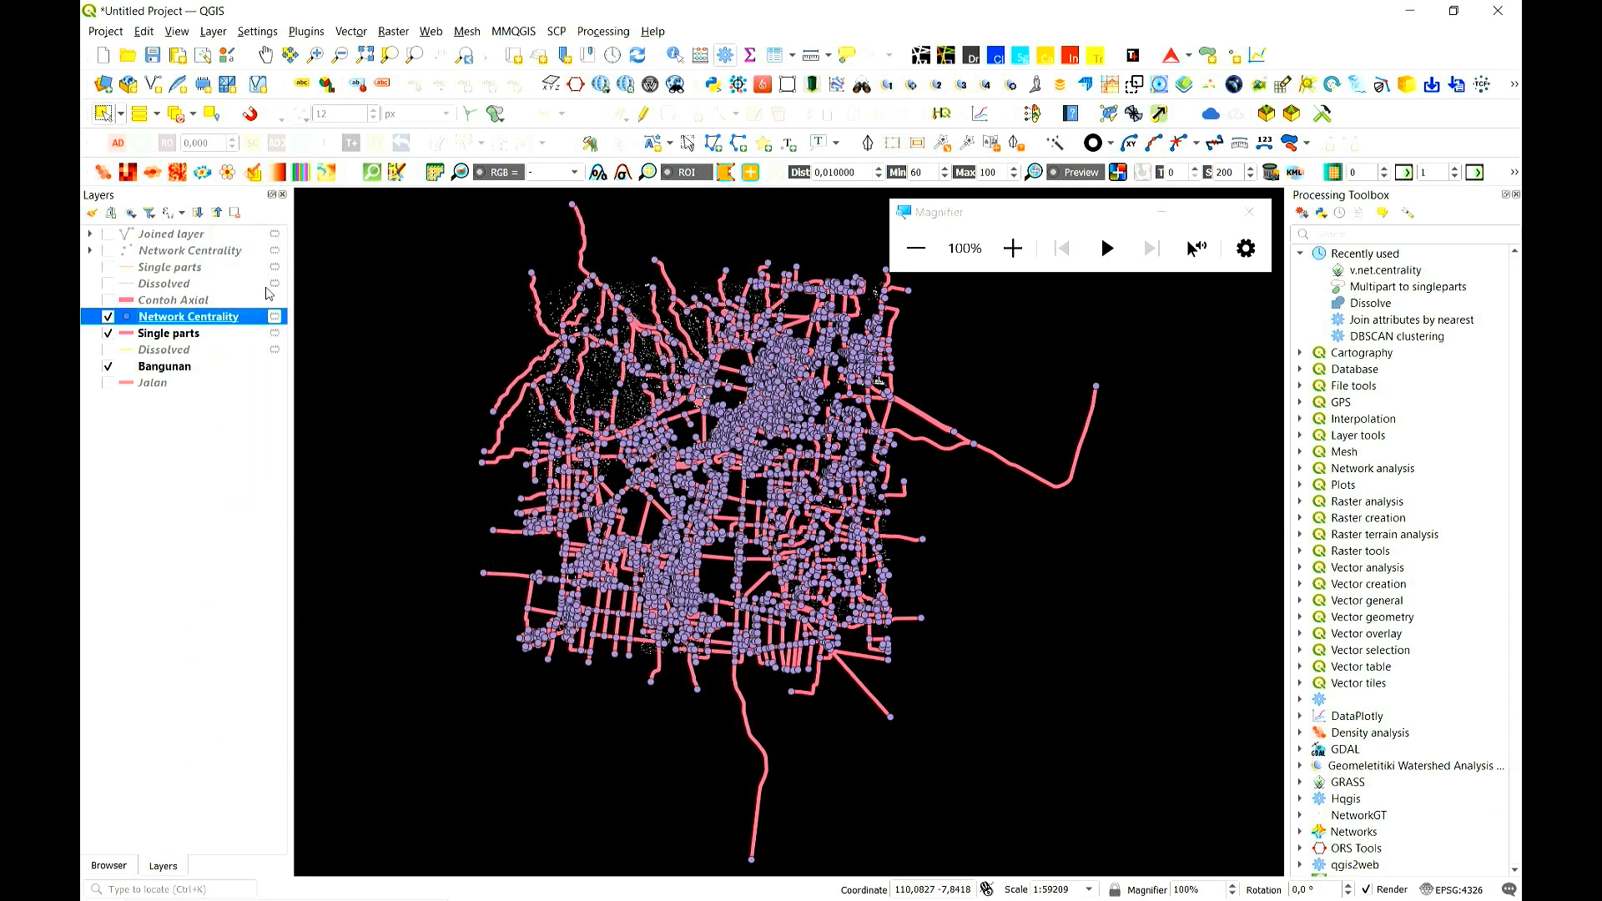
right_click(214, 321)
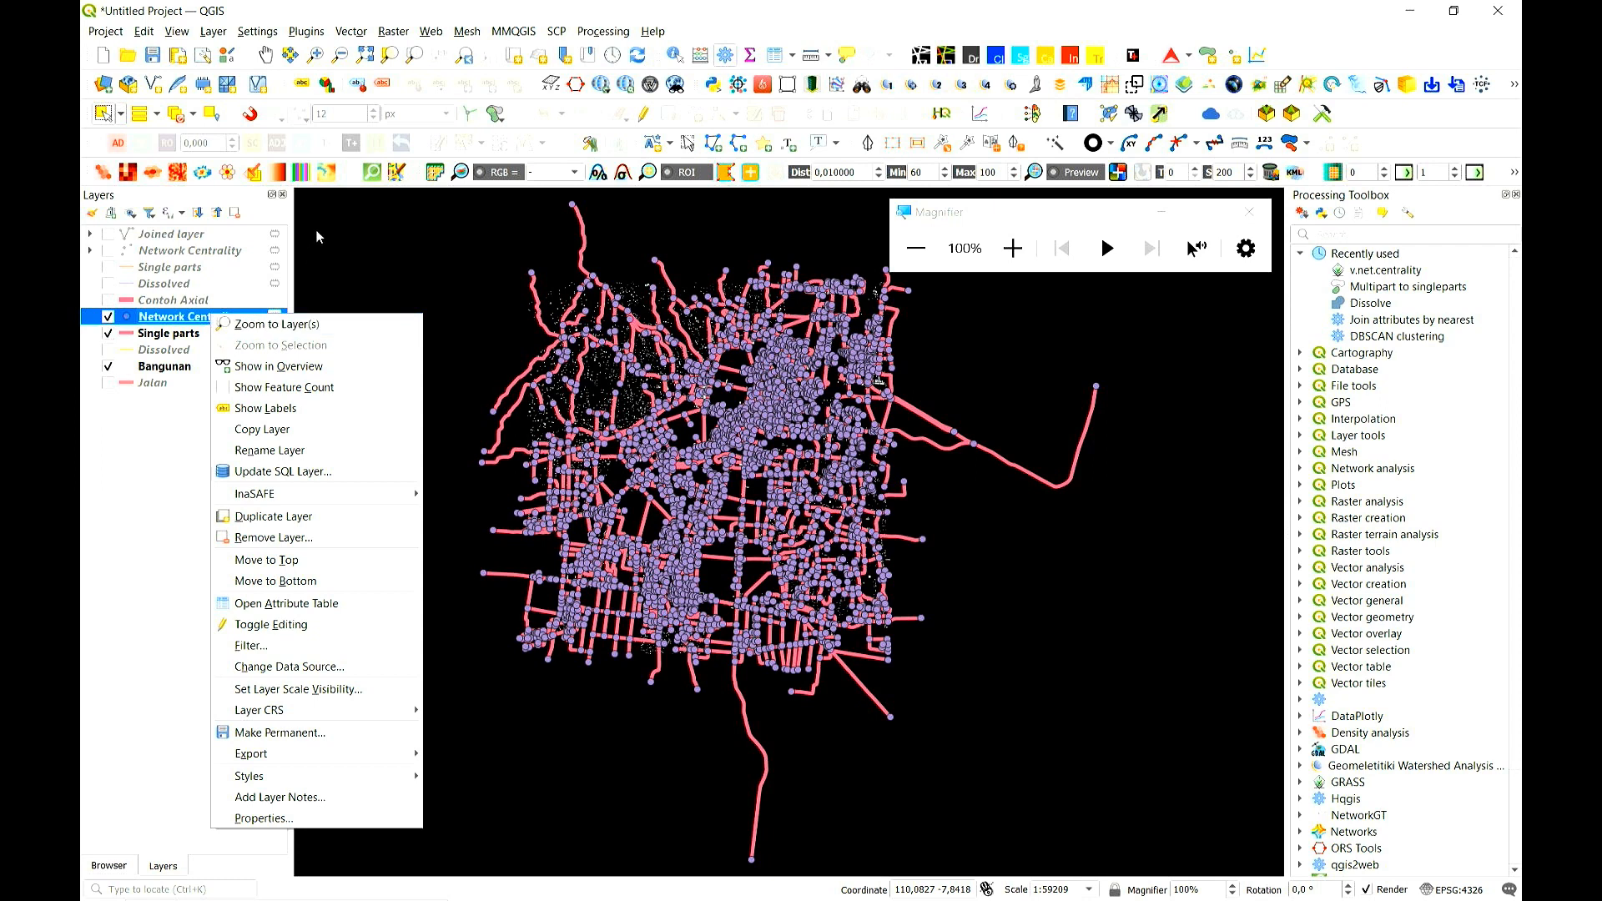
click(323, 61)
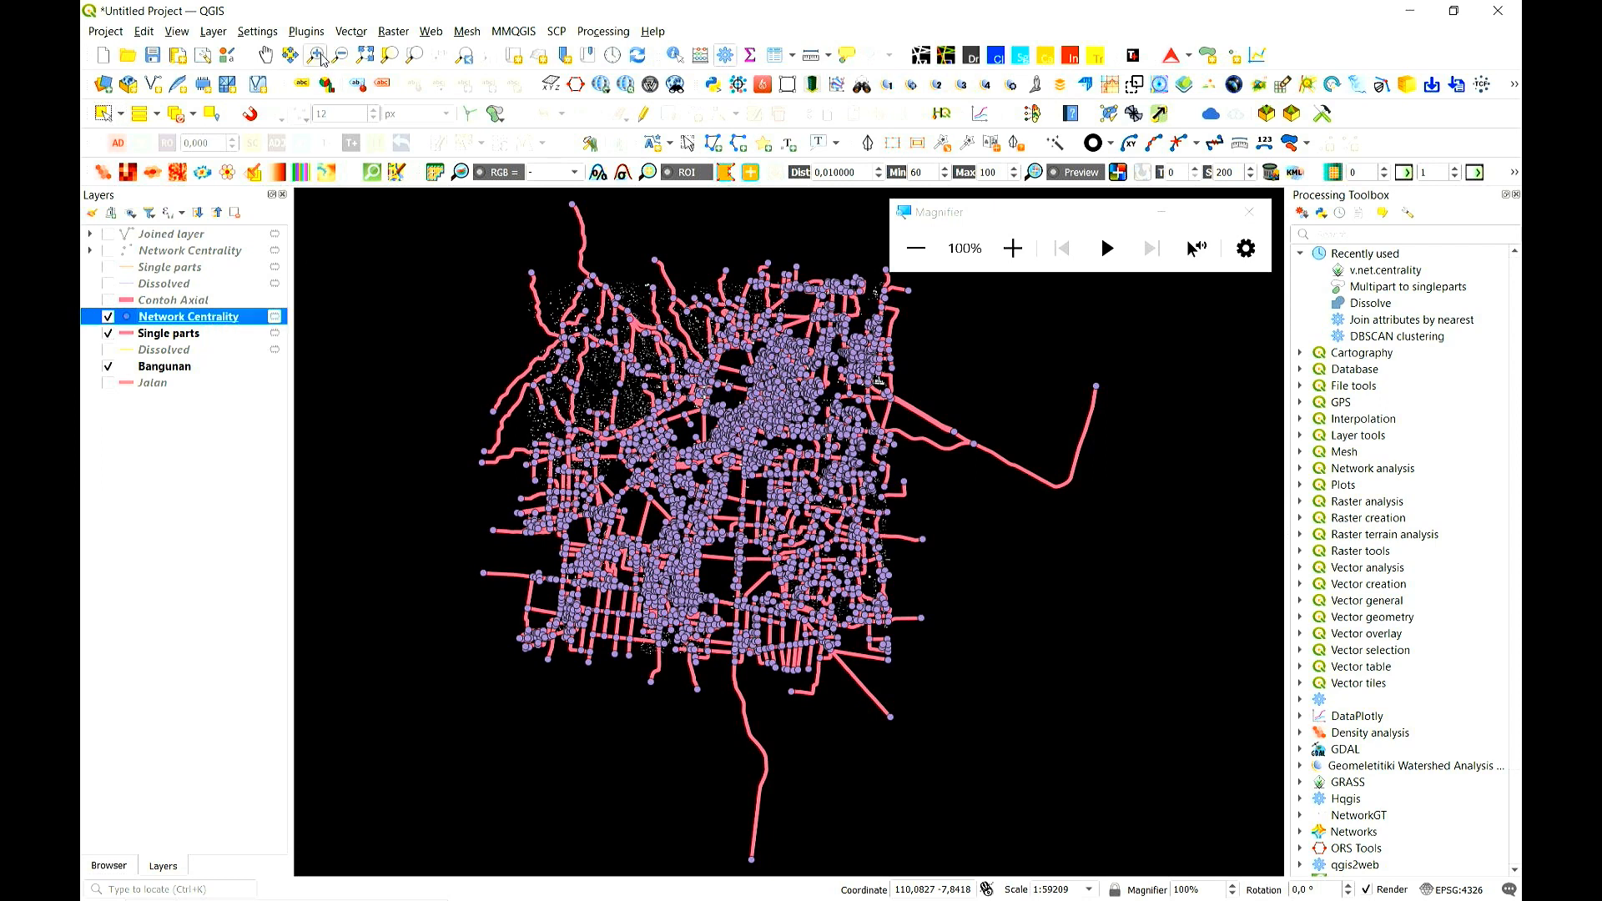
drag(455, 254, 946, 711)
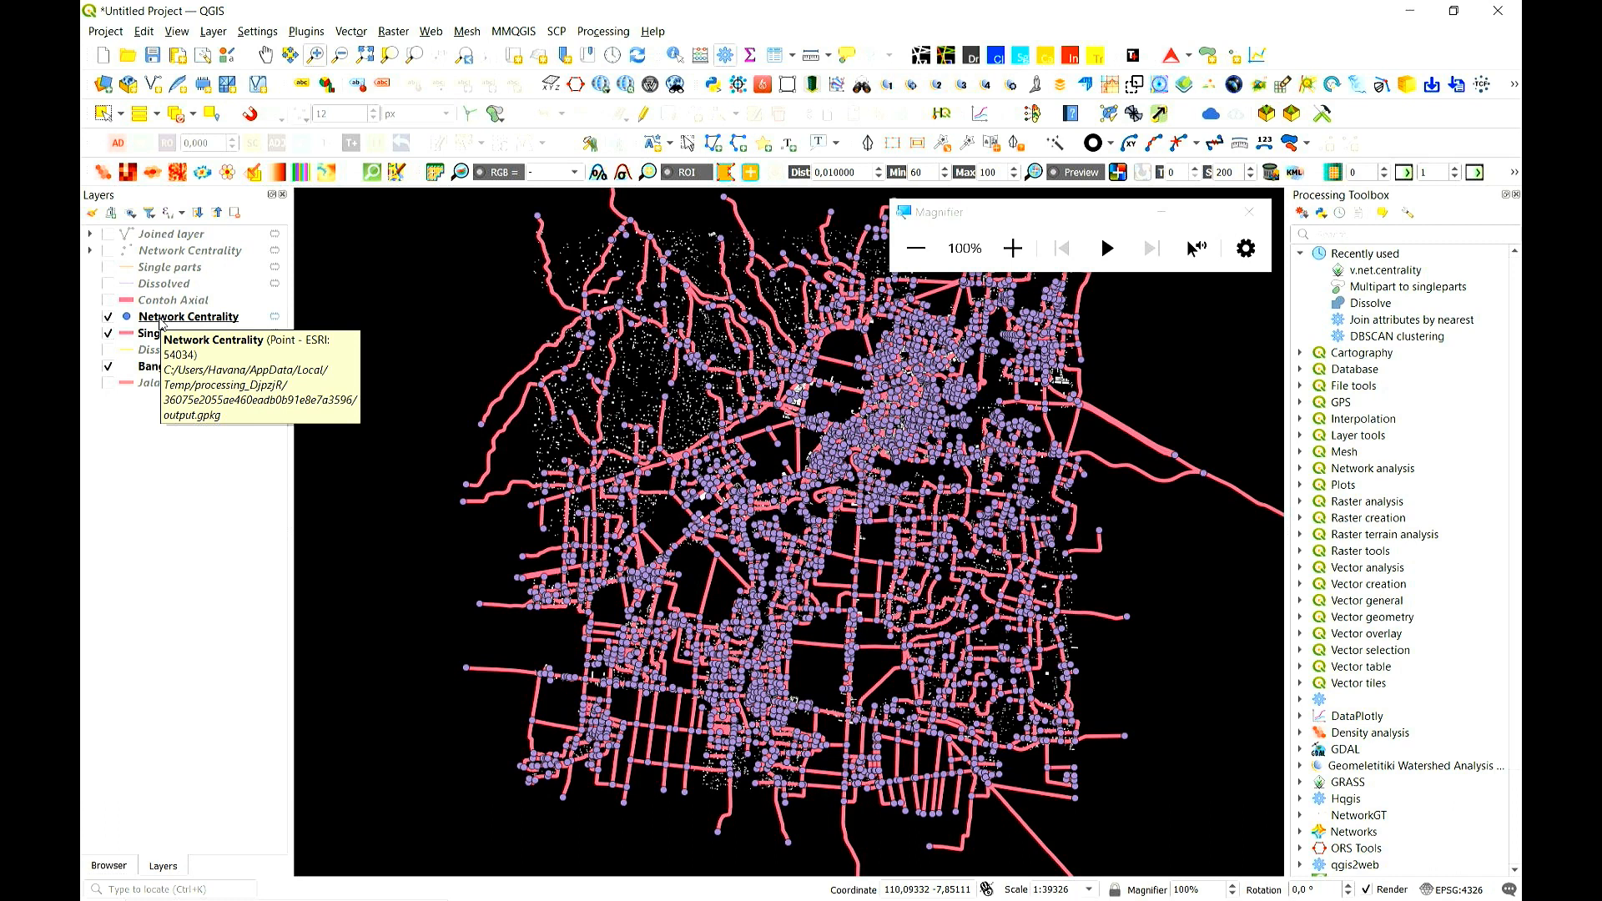
- Switch the new Network Centrality layer's symbology to Graduated, using closeness as the value
double_click(161, 322)
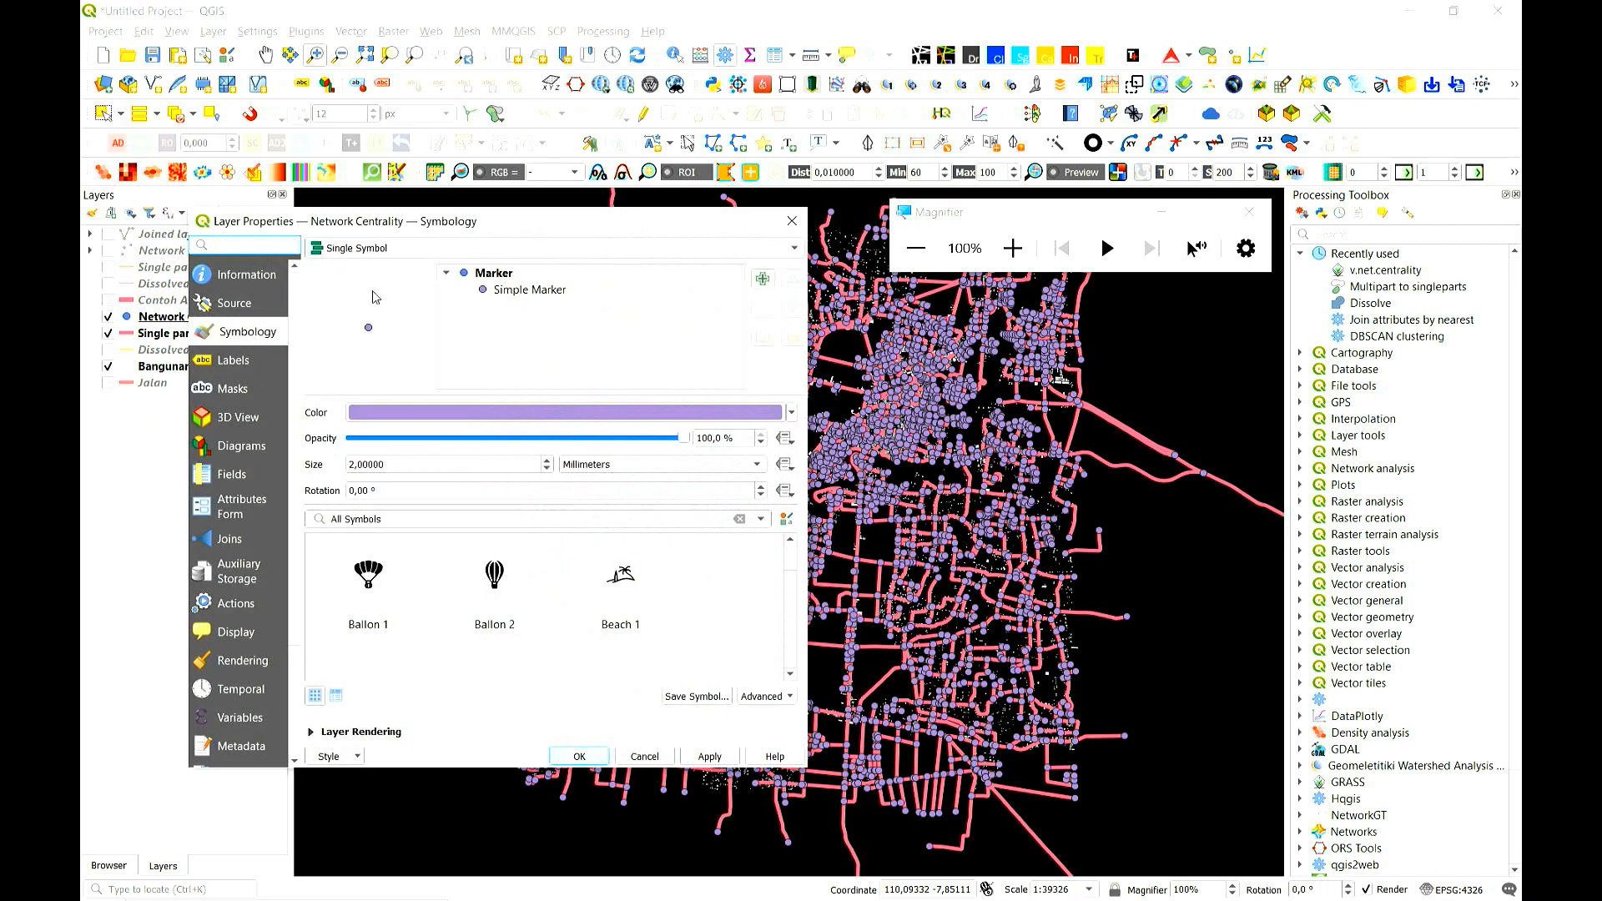
click(433, 247)
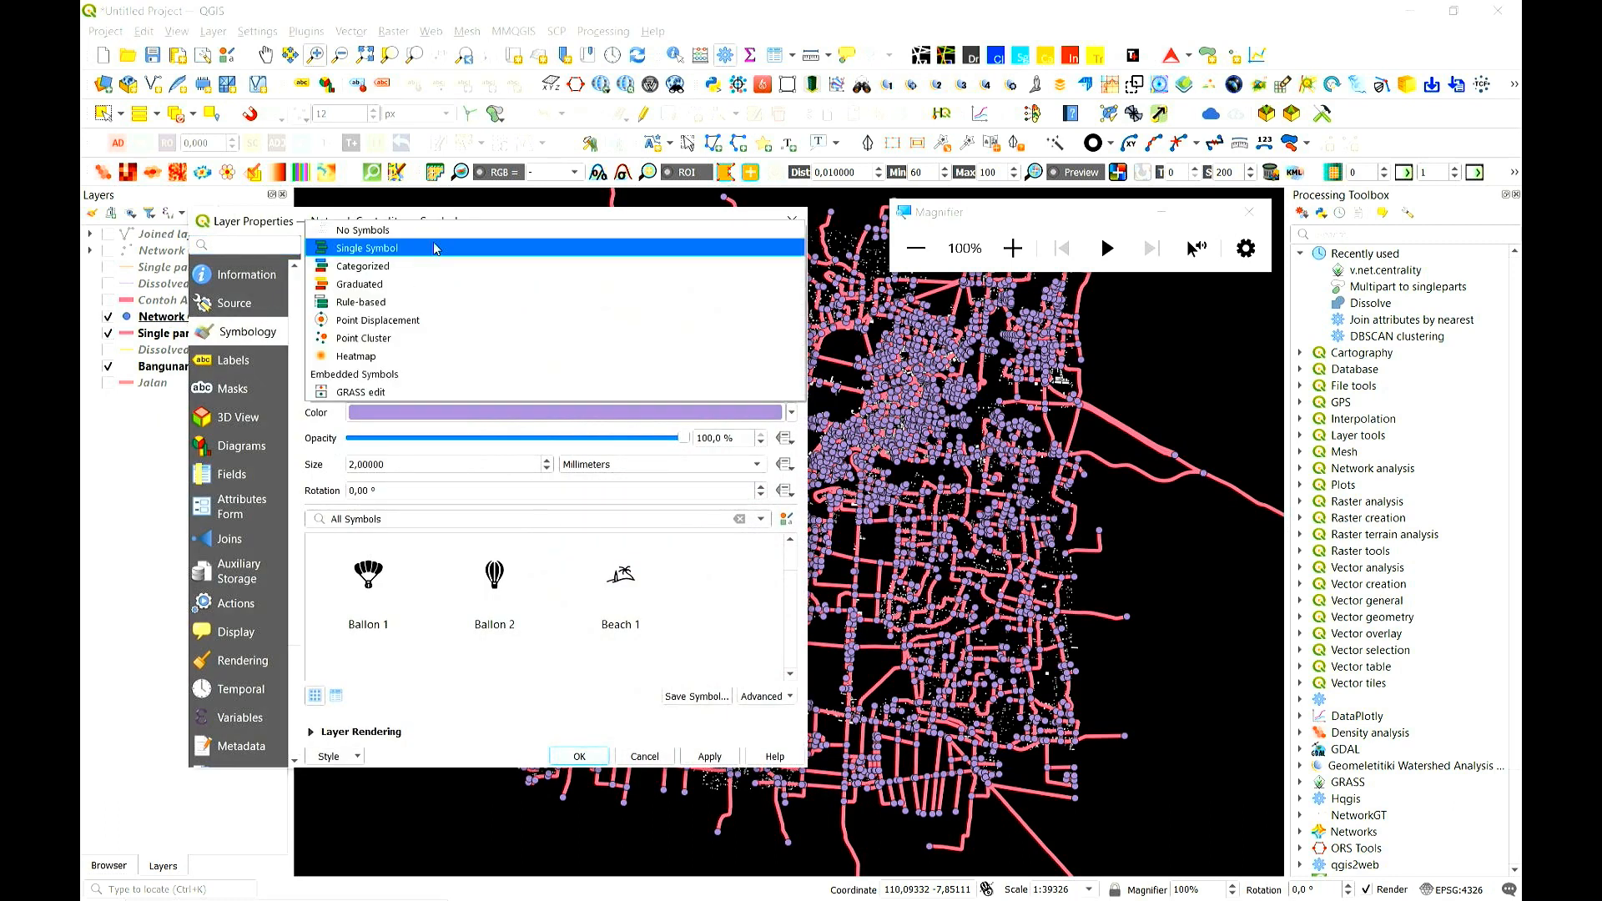
click(433, 284)
click(771, 277)
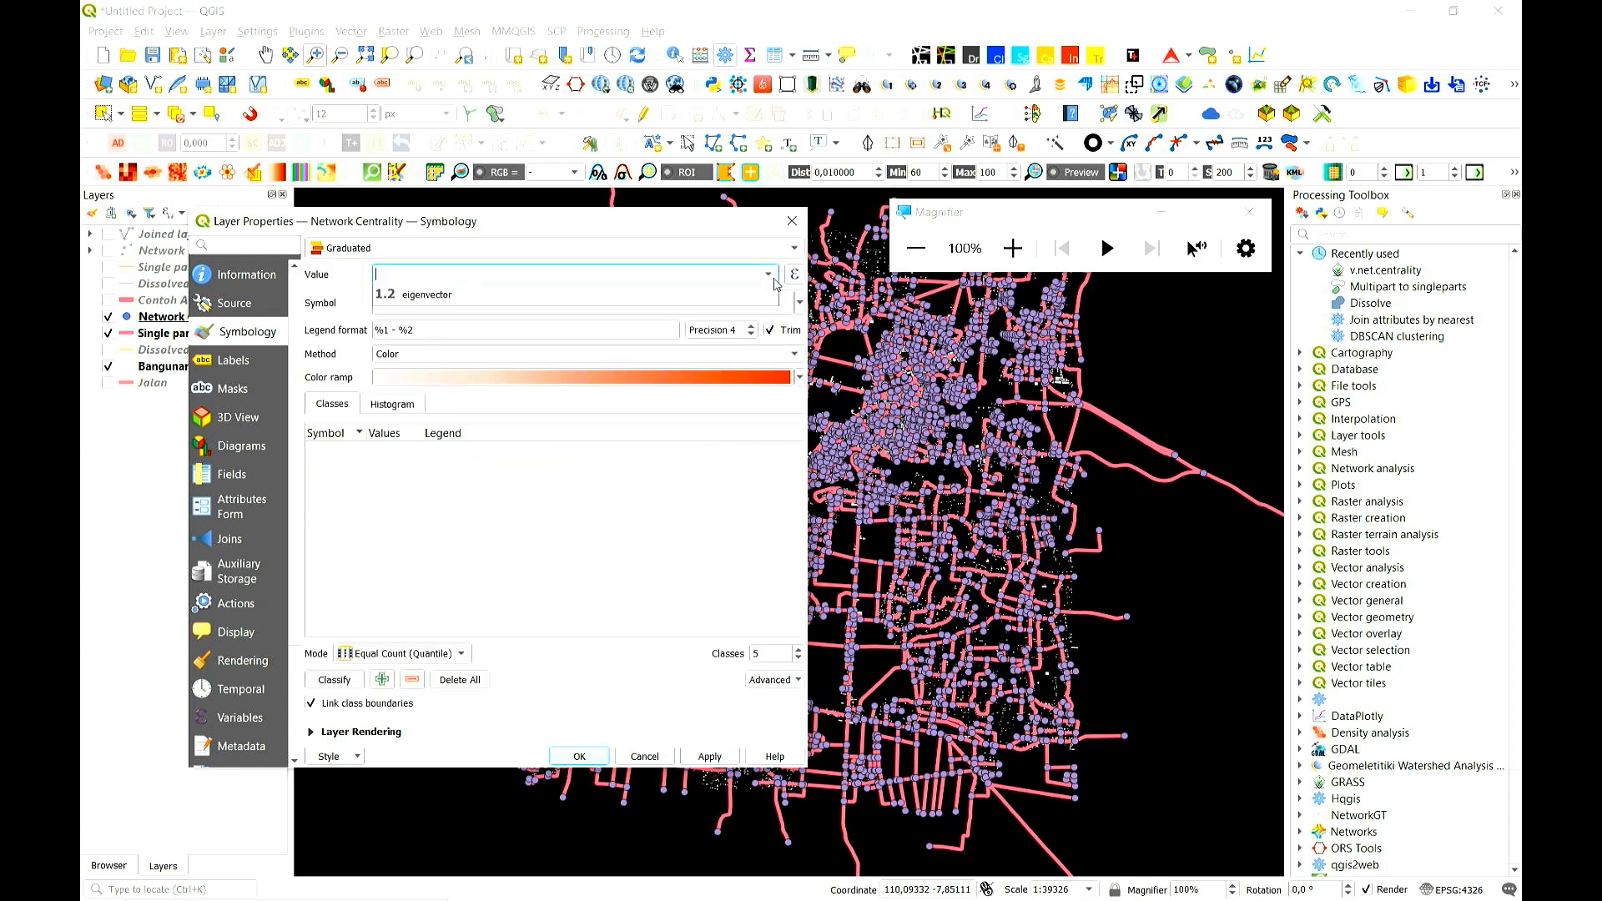
click(594, 364)
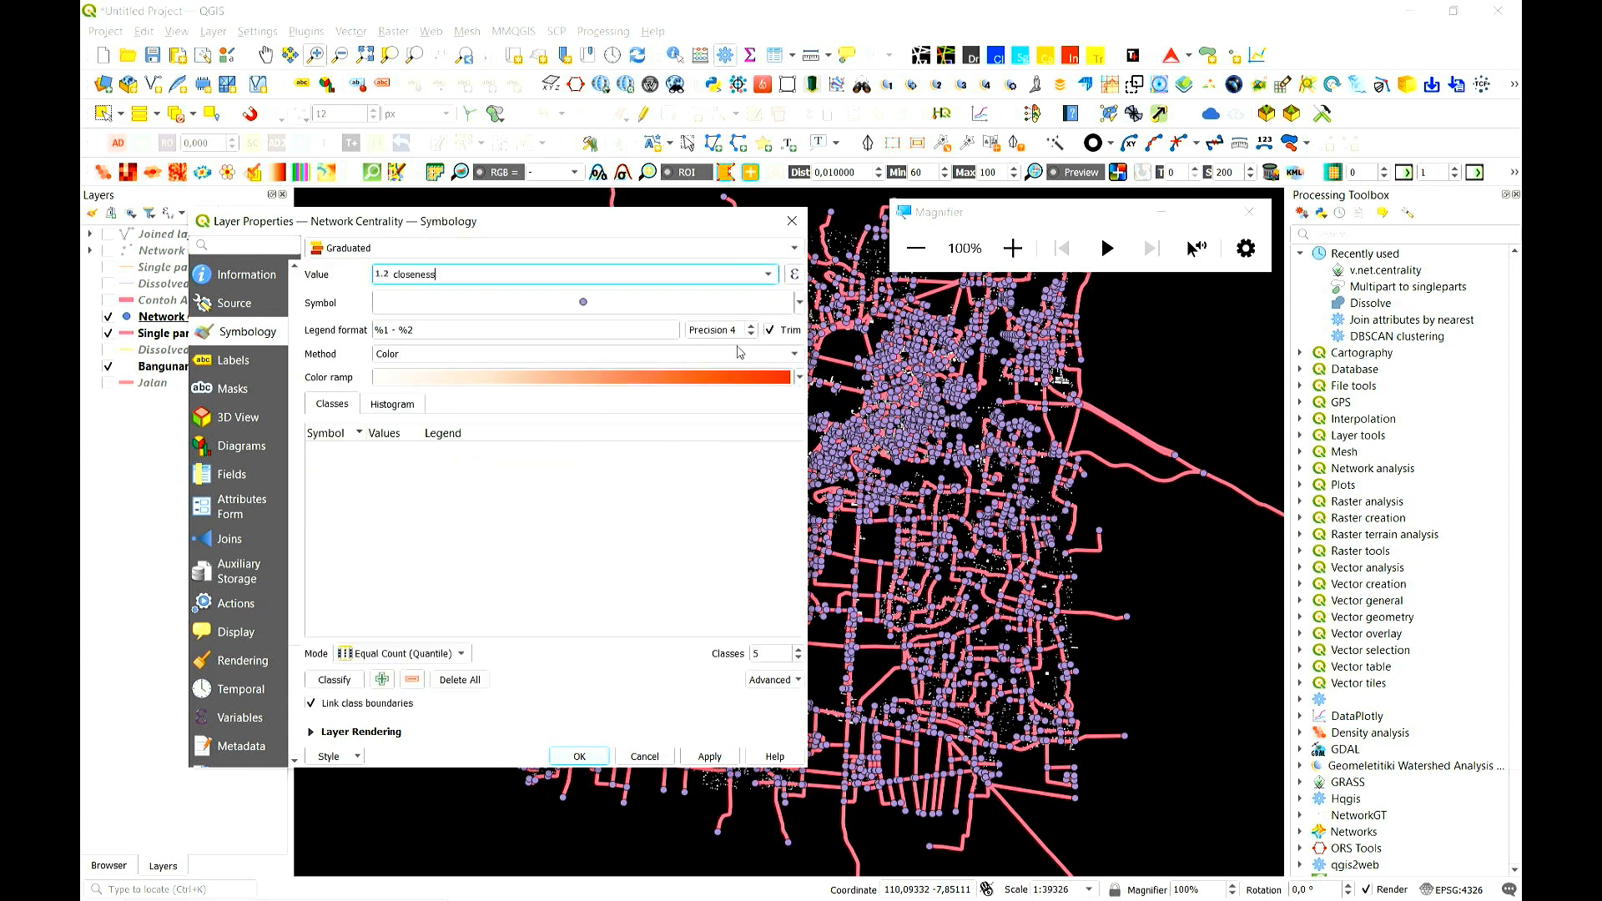
- Give the closeness symbology a red-yellow-blue color ramp, classify it by Natural Breaks (Jenks) and apply it
click(798, 380)
click(485, 632)
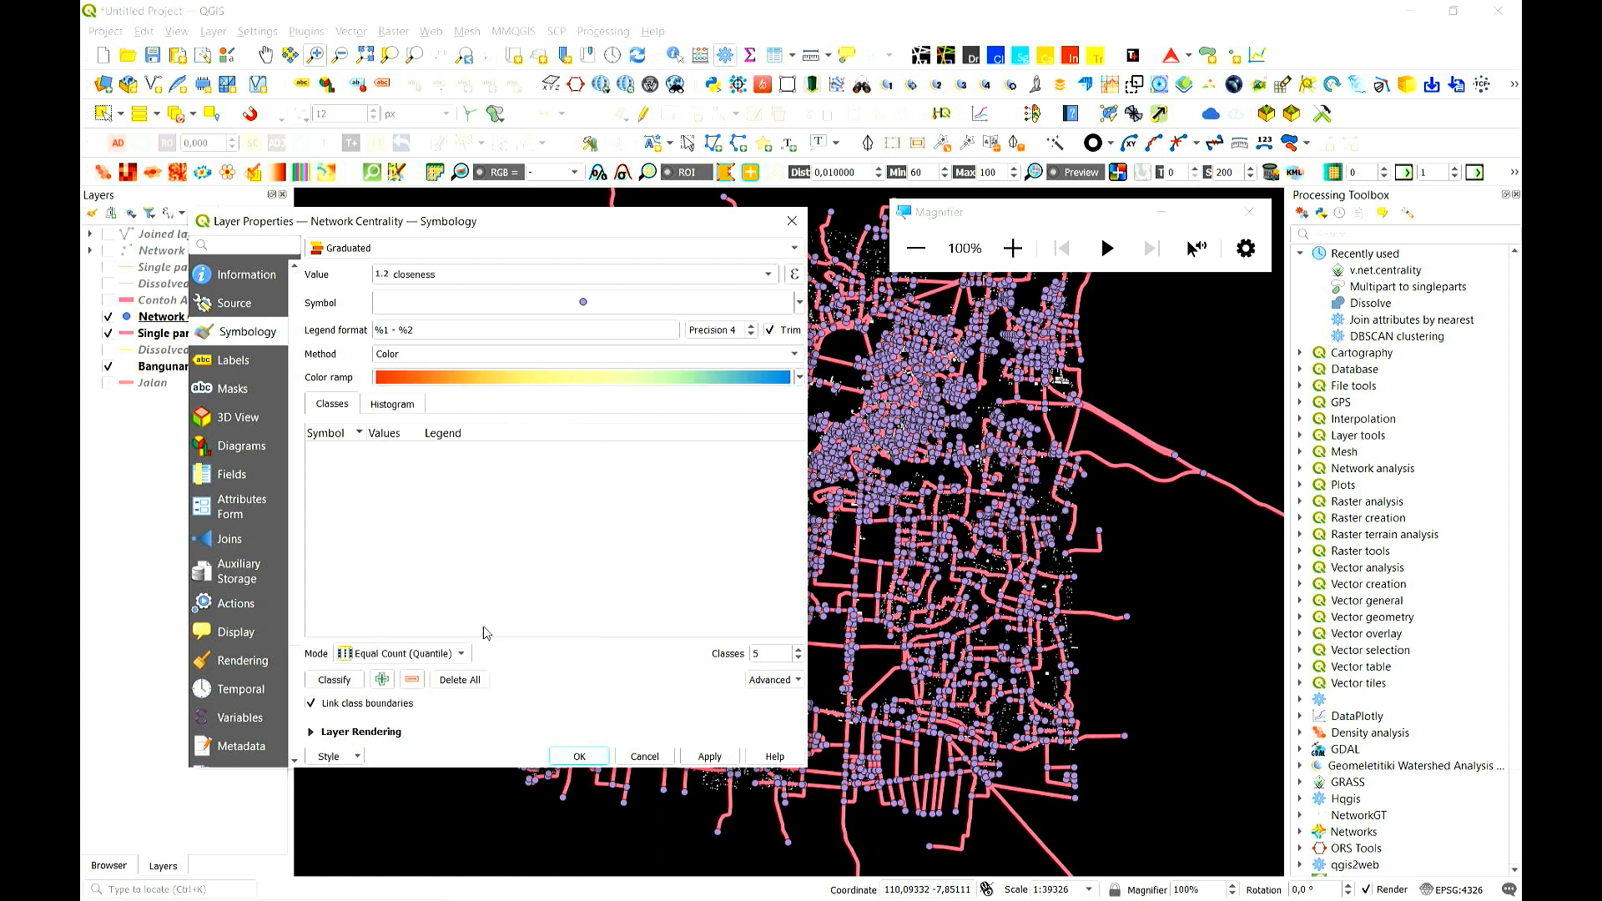
click(379, 652)
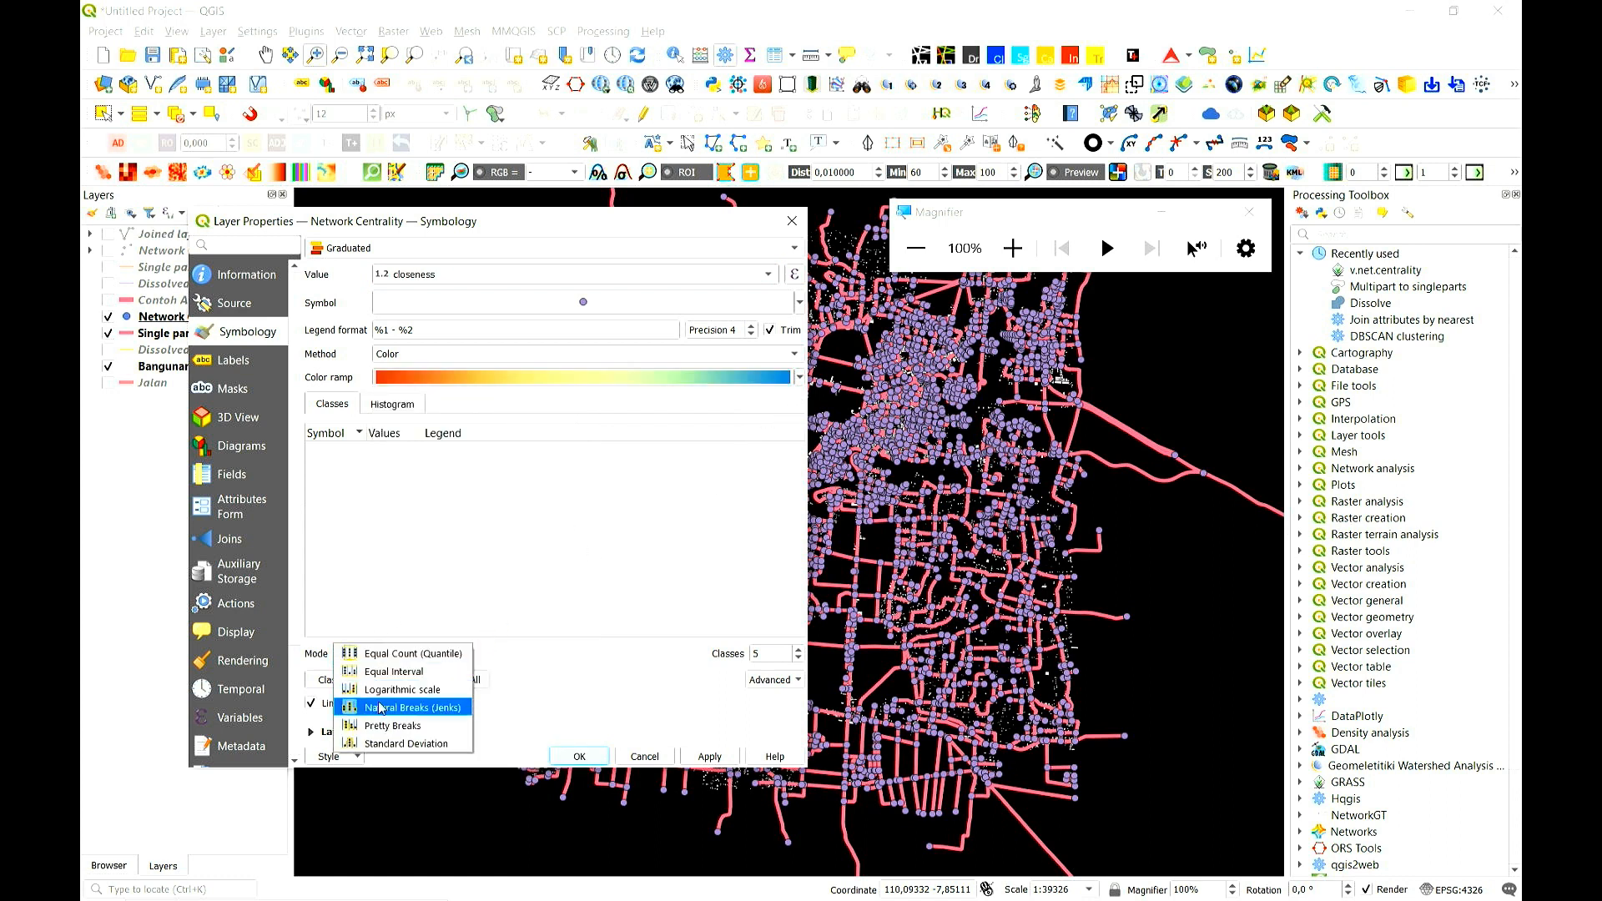
click(379, 707)
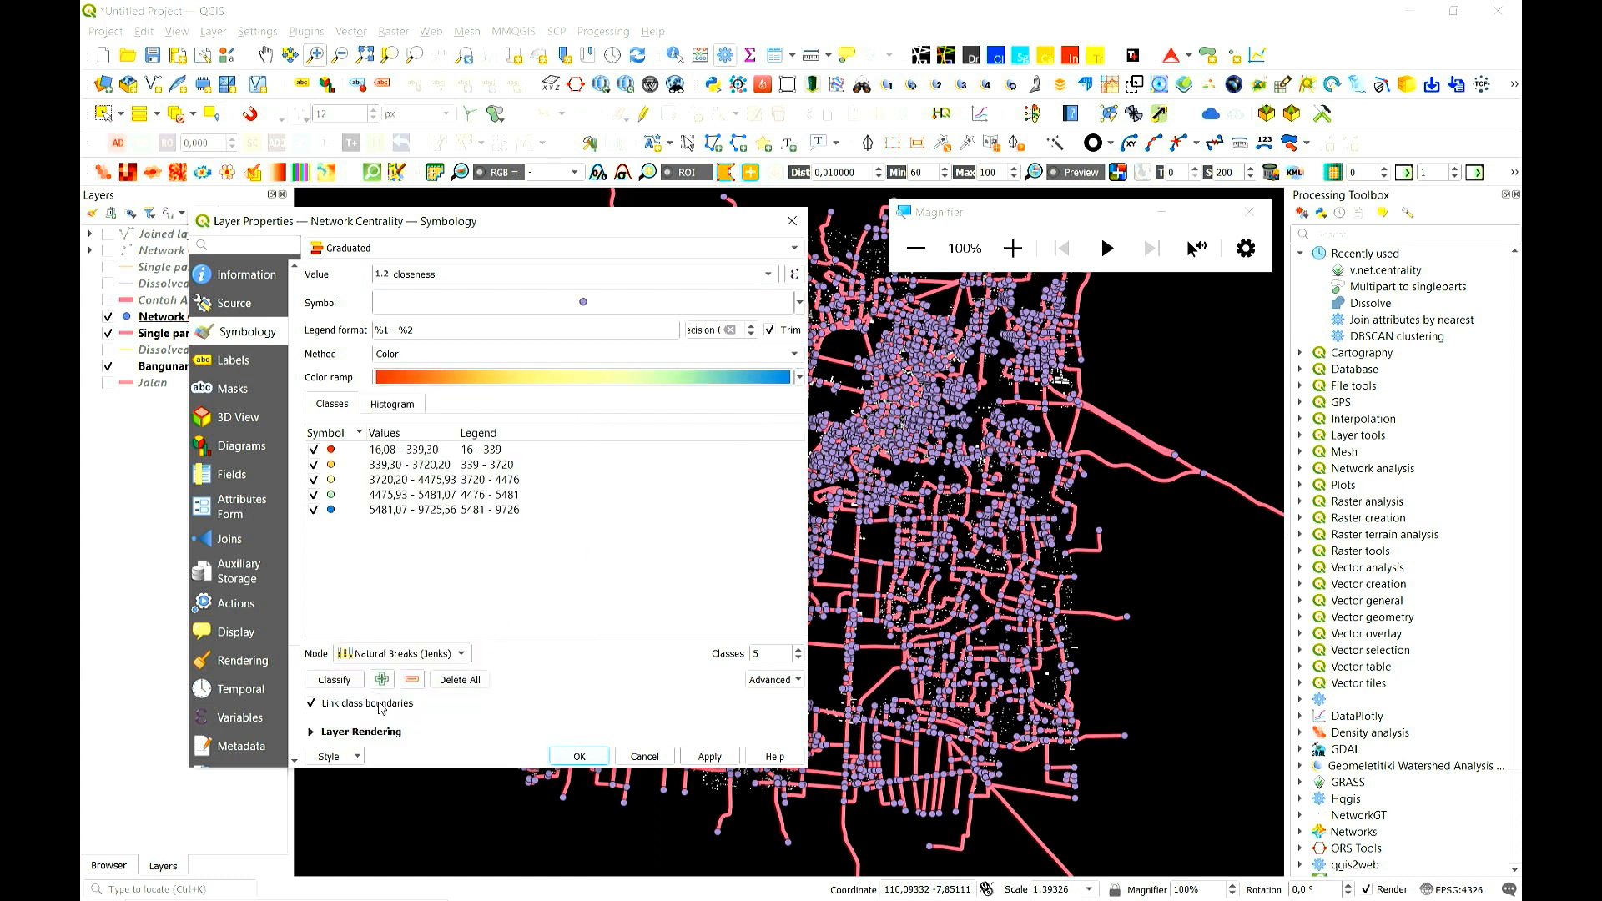
click(708, 756)
click(579, 756)
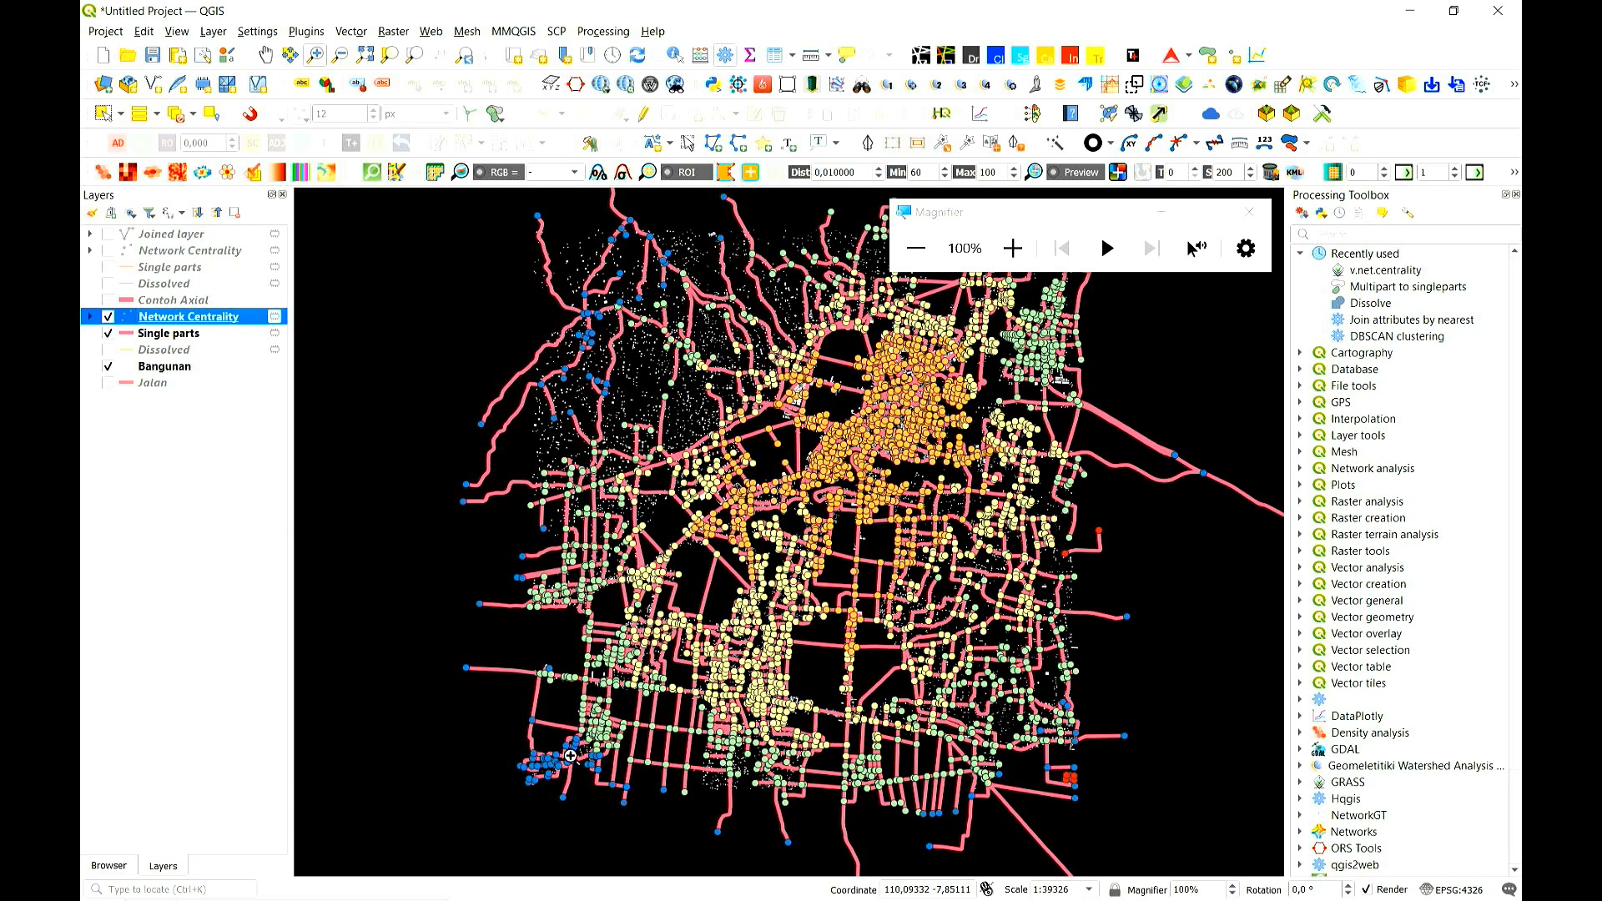
- Change the Network Centrality classification mode to Equal Count (Quantile) and apply it
double_click(214, 318)
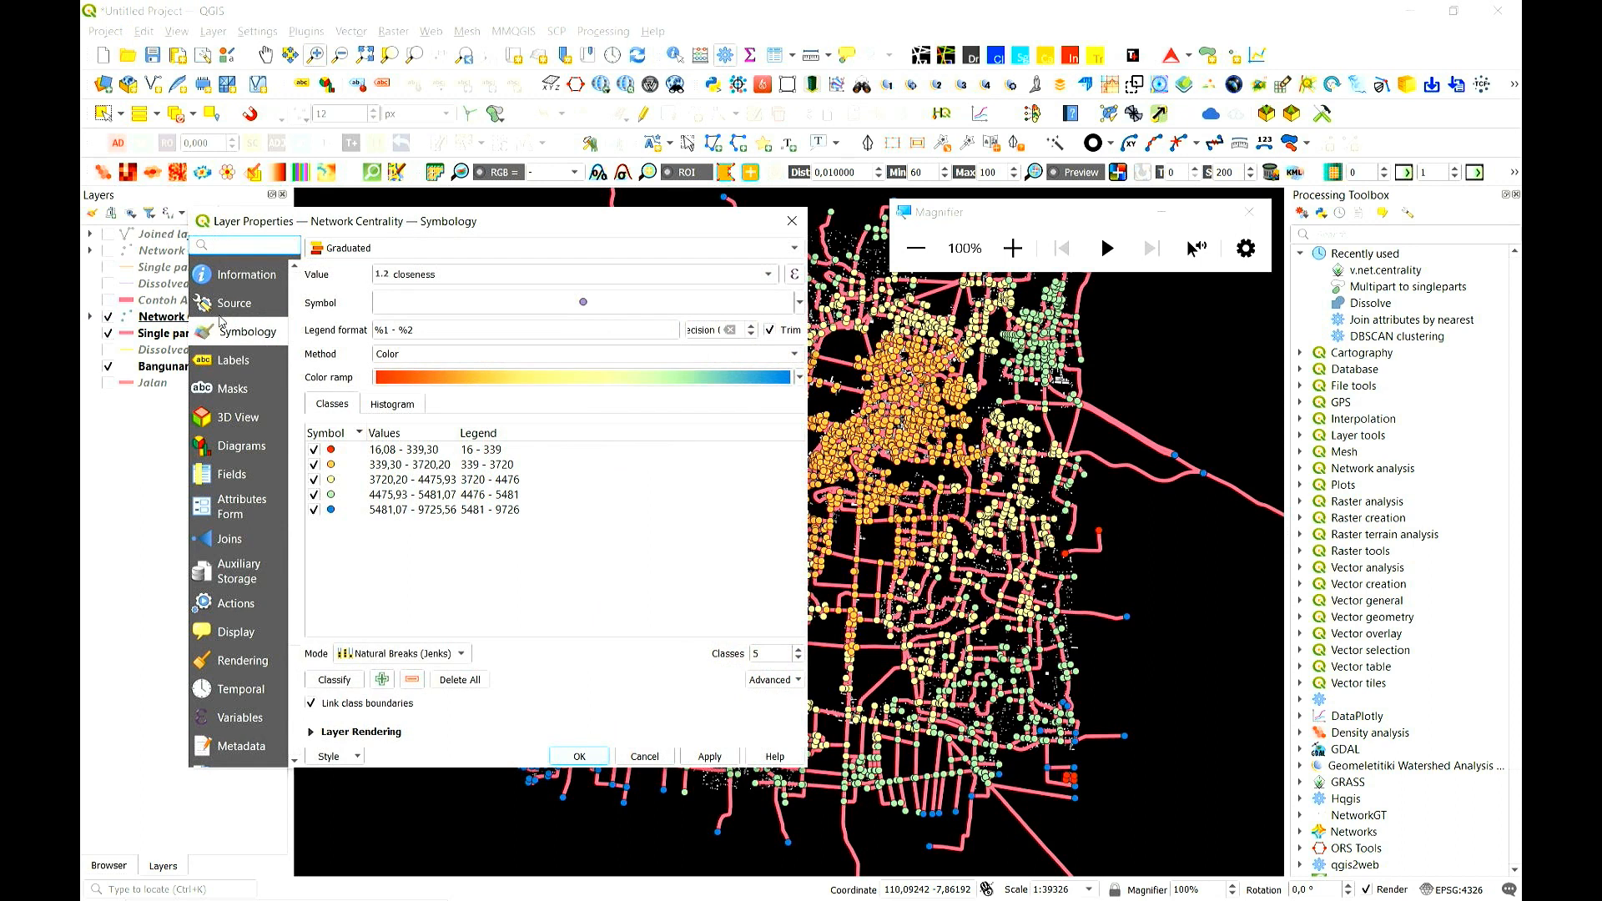
click(421, 653)
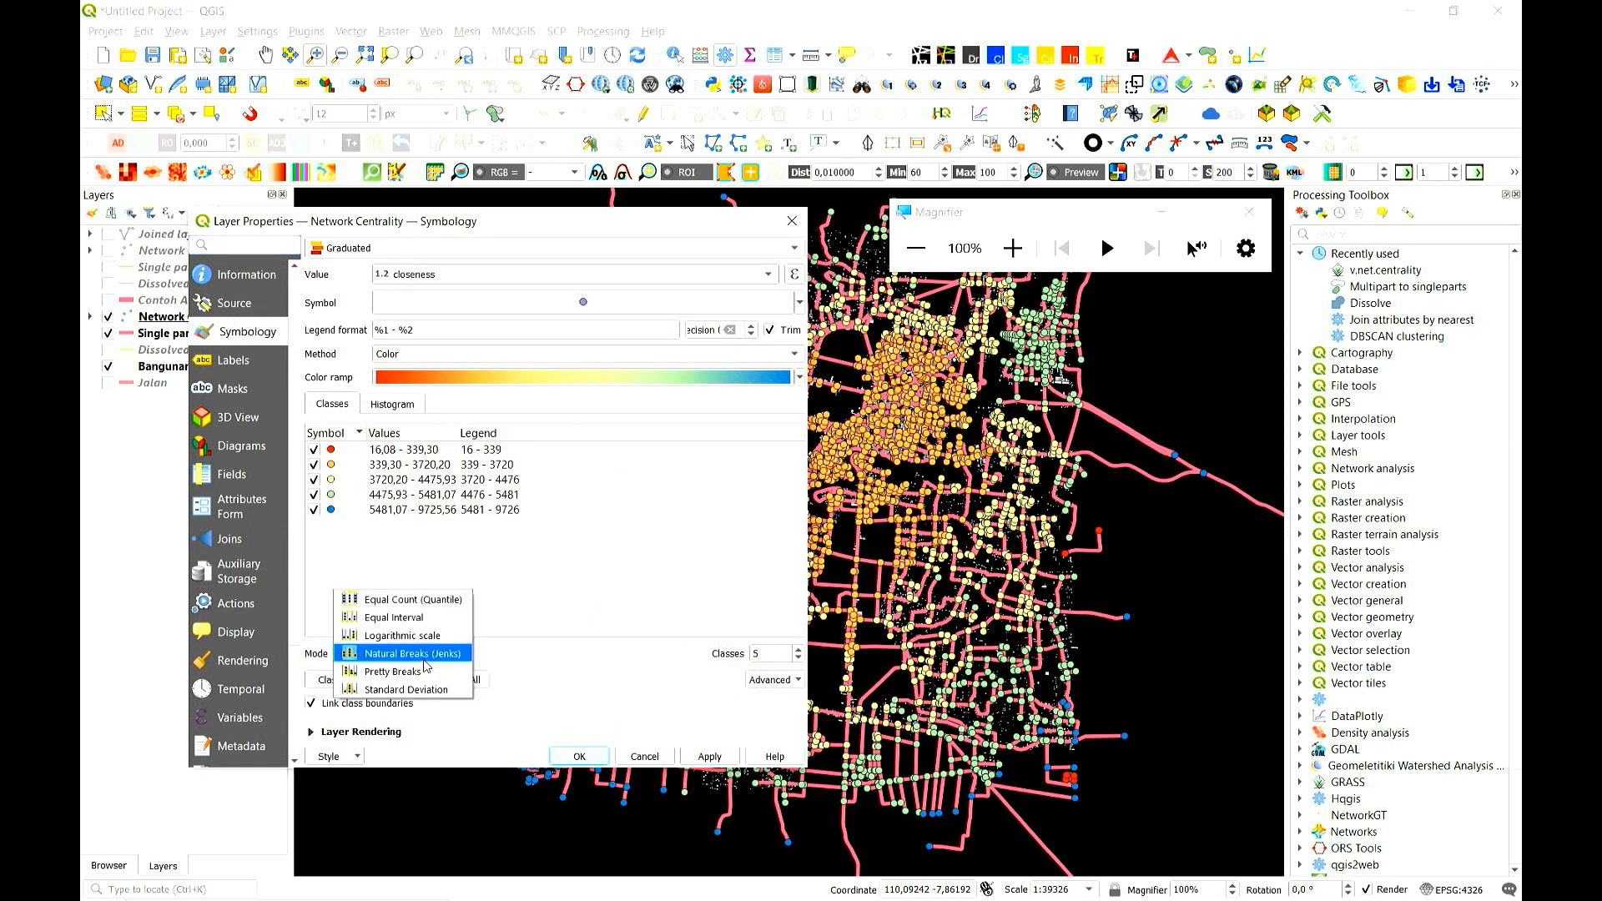
click(393, 597)
click(709, 755)
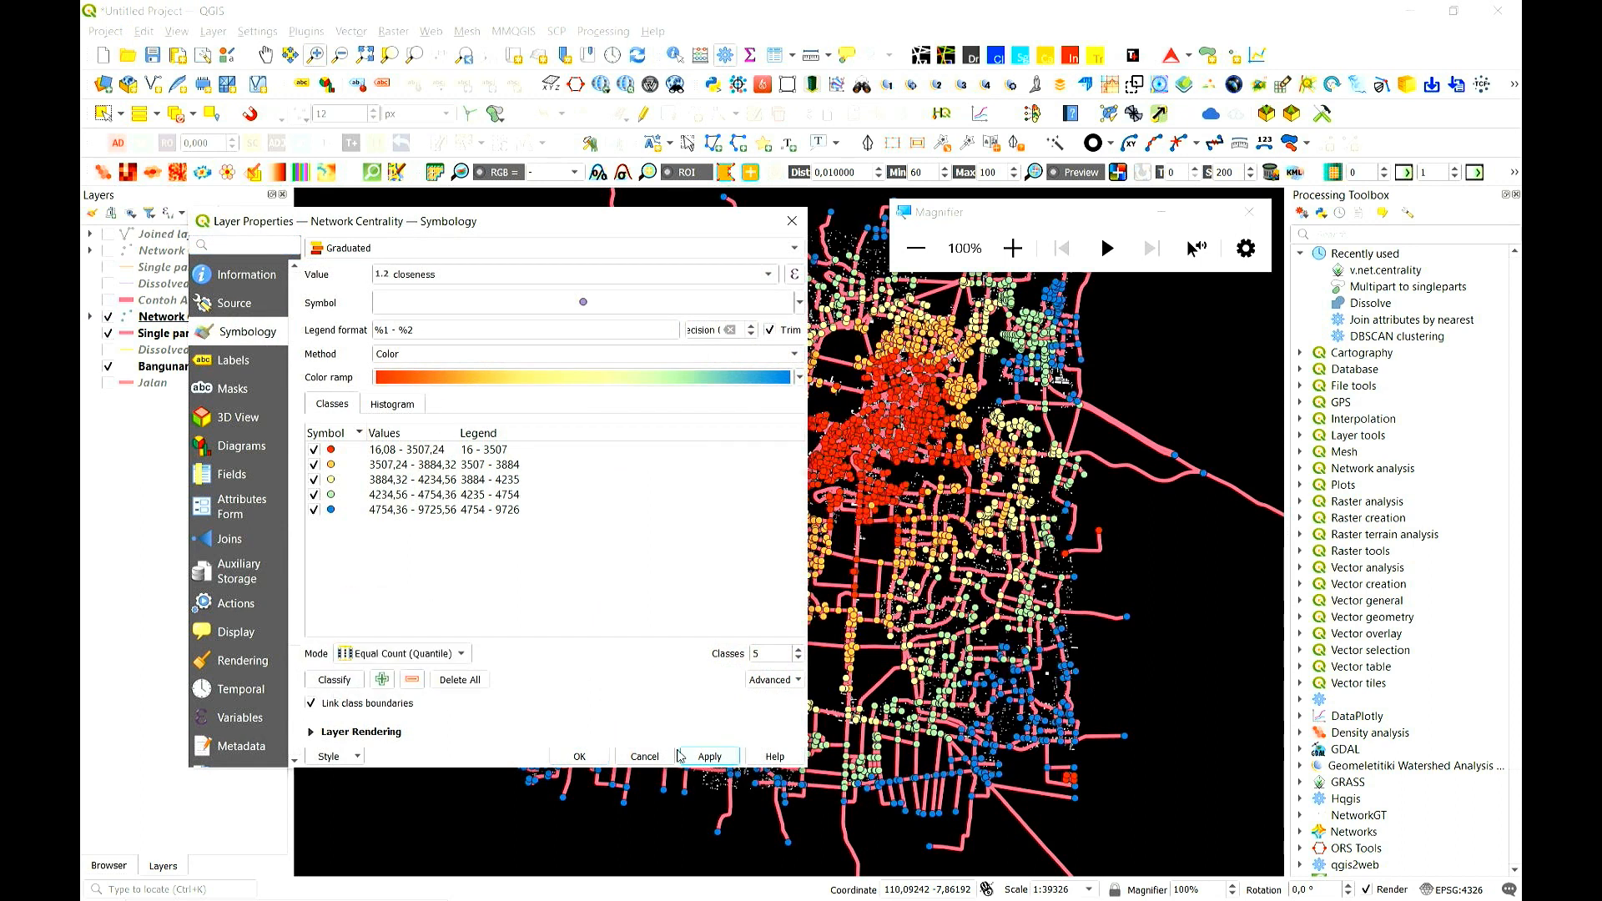
click(579, 755)
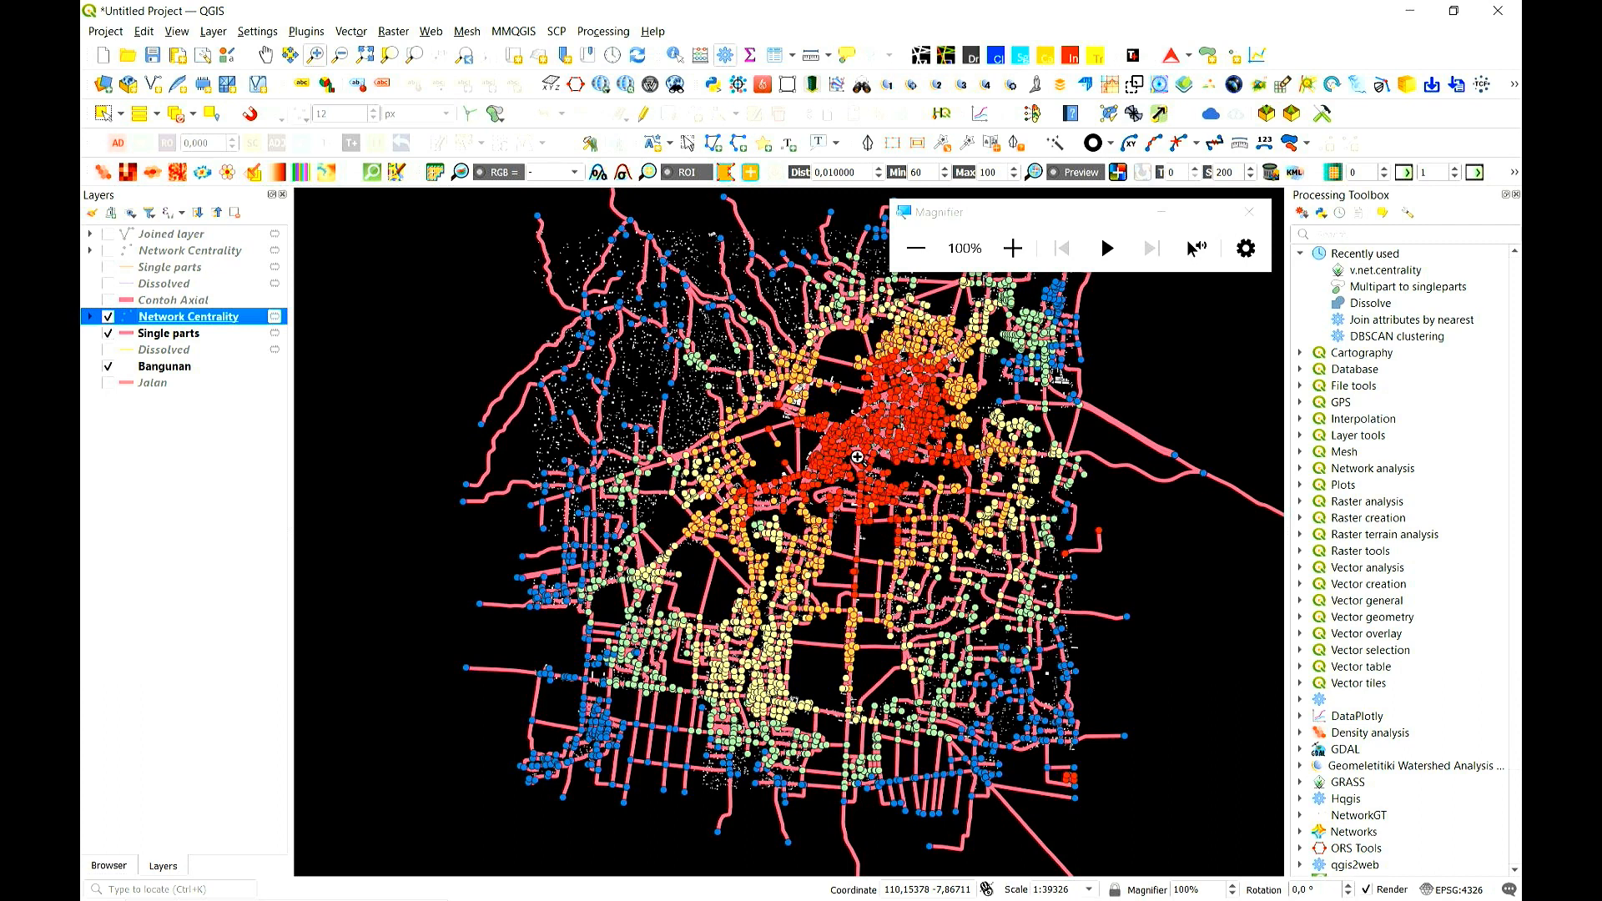
- Review the closeness classes and available classification modes in the Network Centrality symbology, keeping Equal Count (Quantile)
double_click(222, 319)
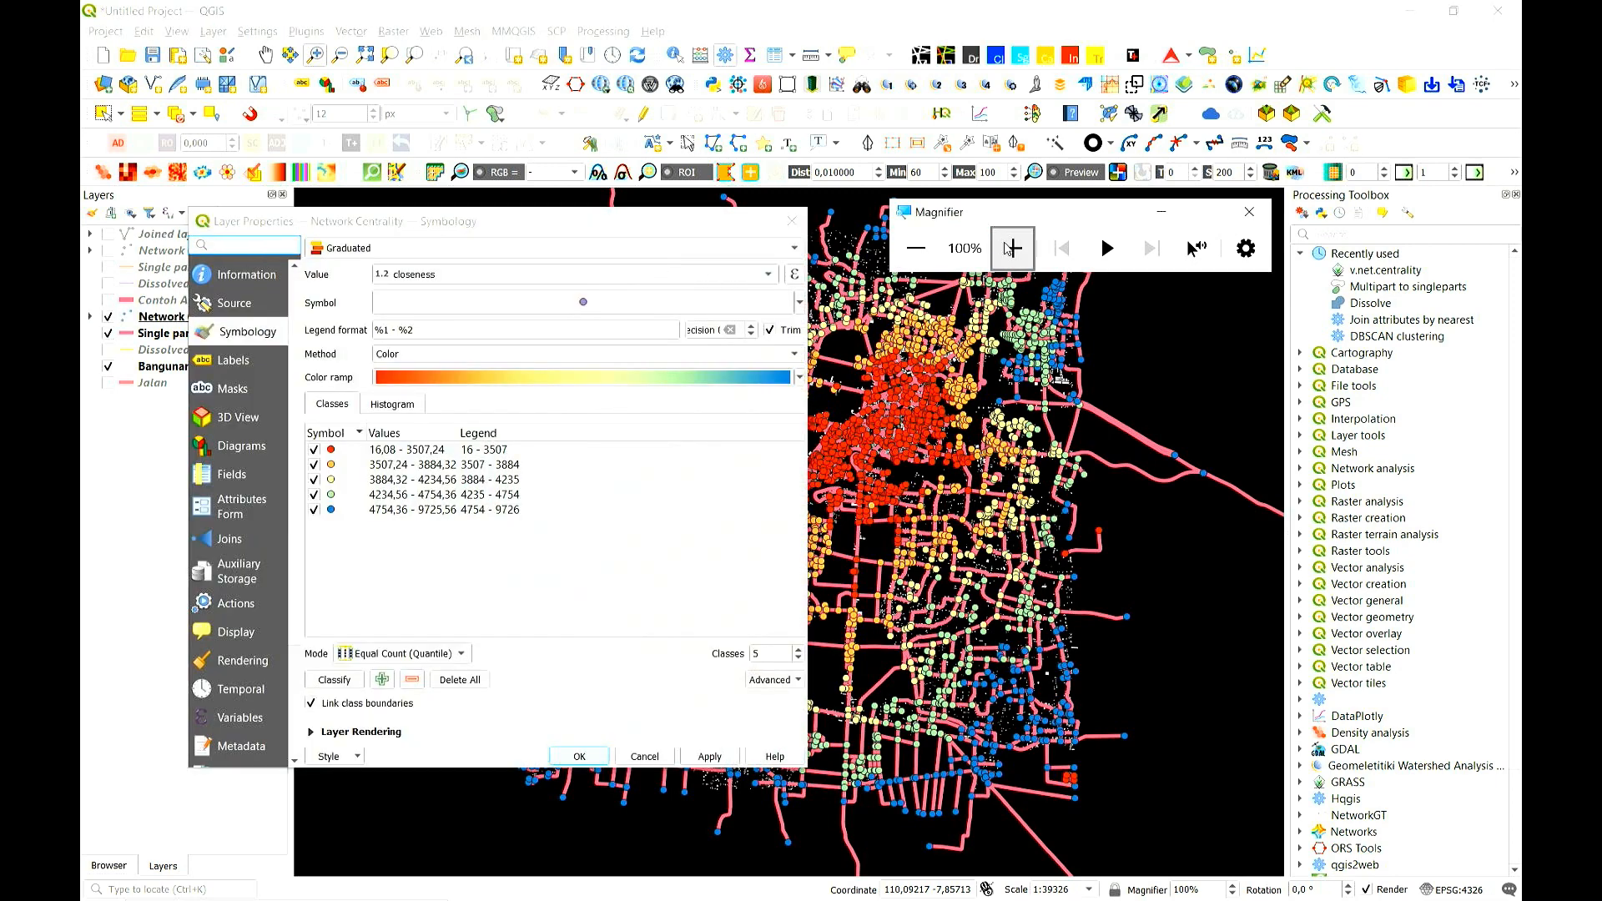
click(1011, 248)
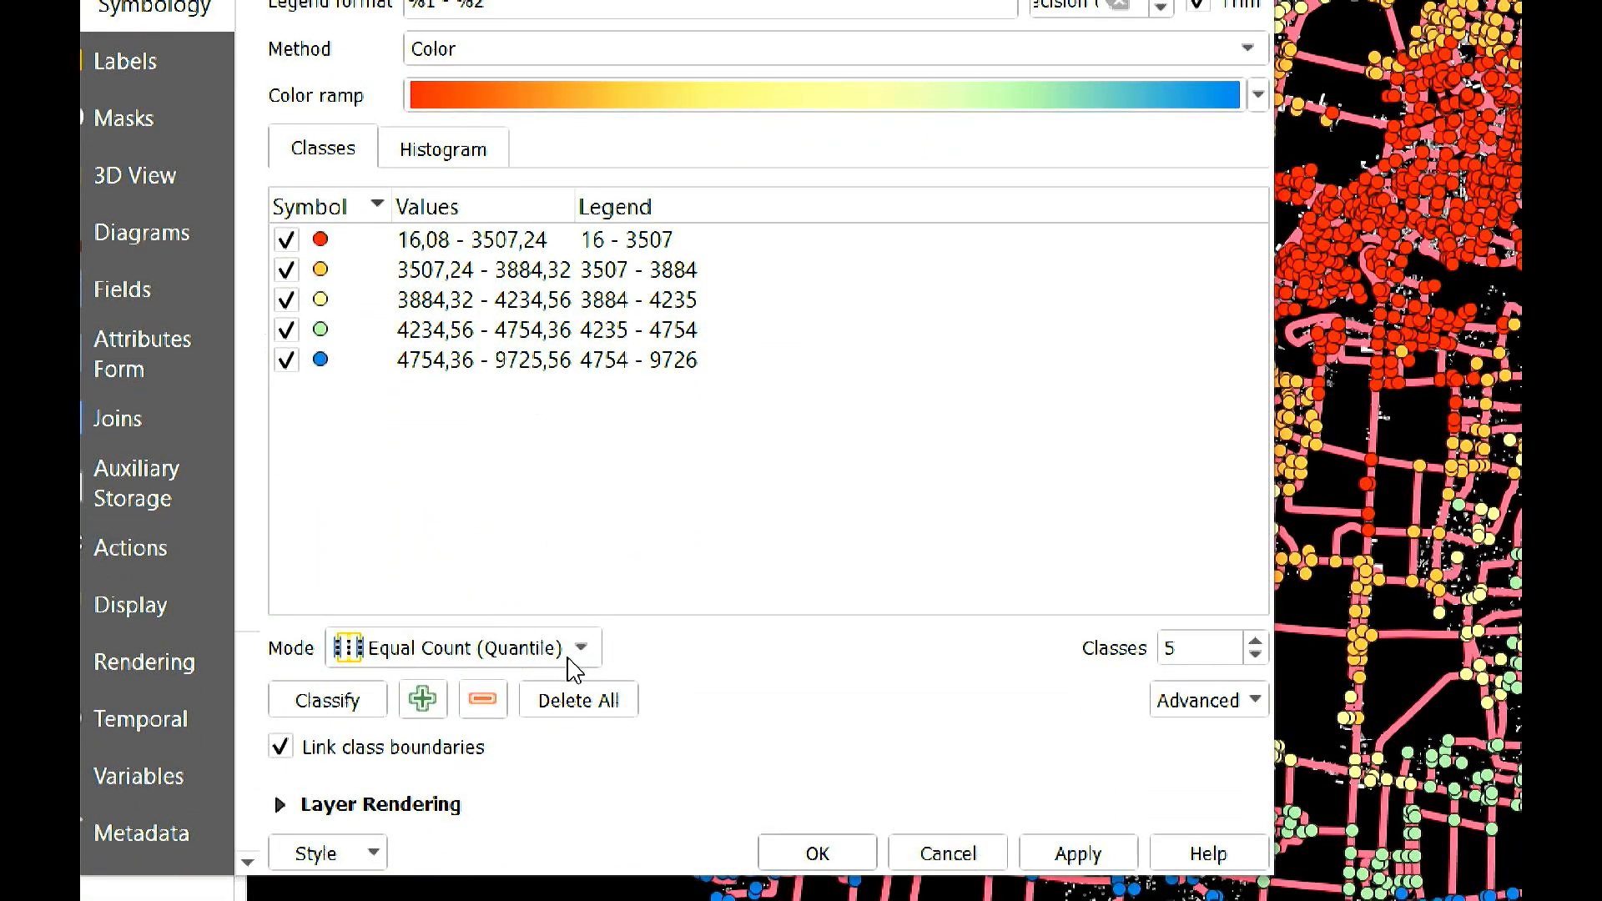
click(571, 659)
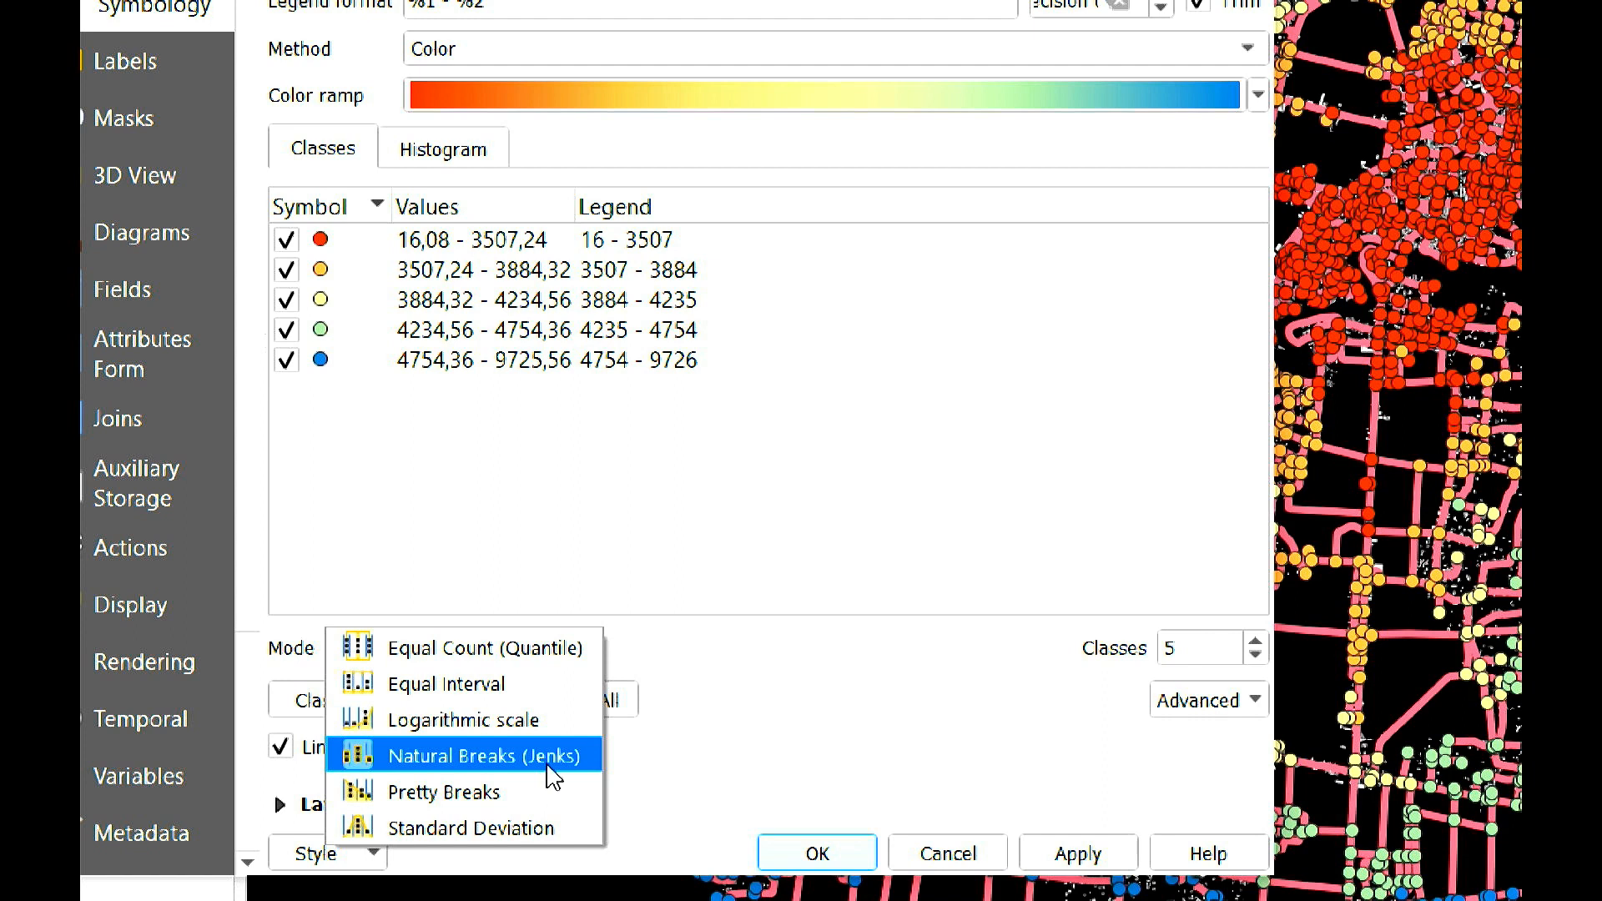
click(489, 658)
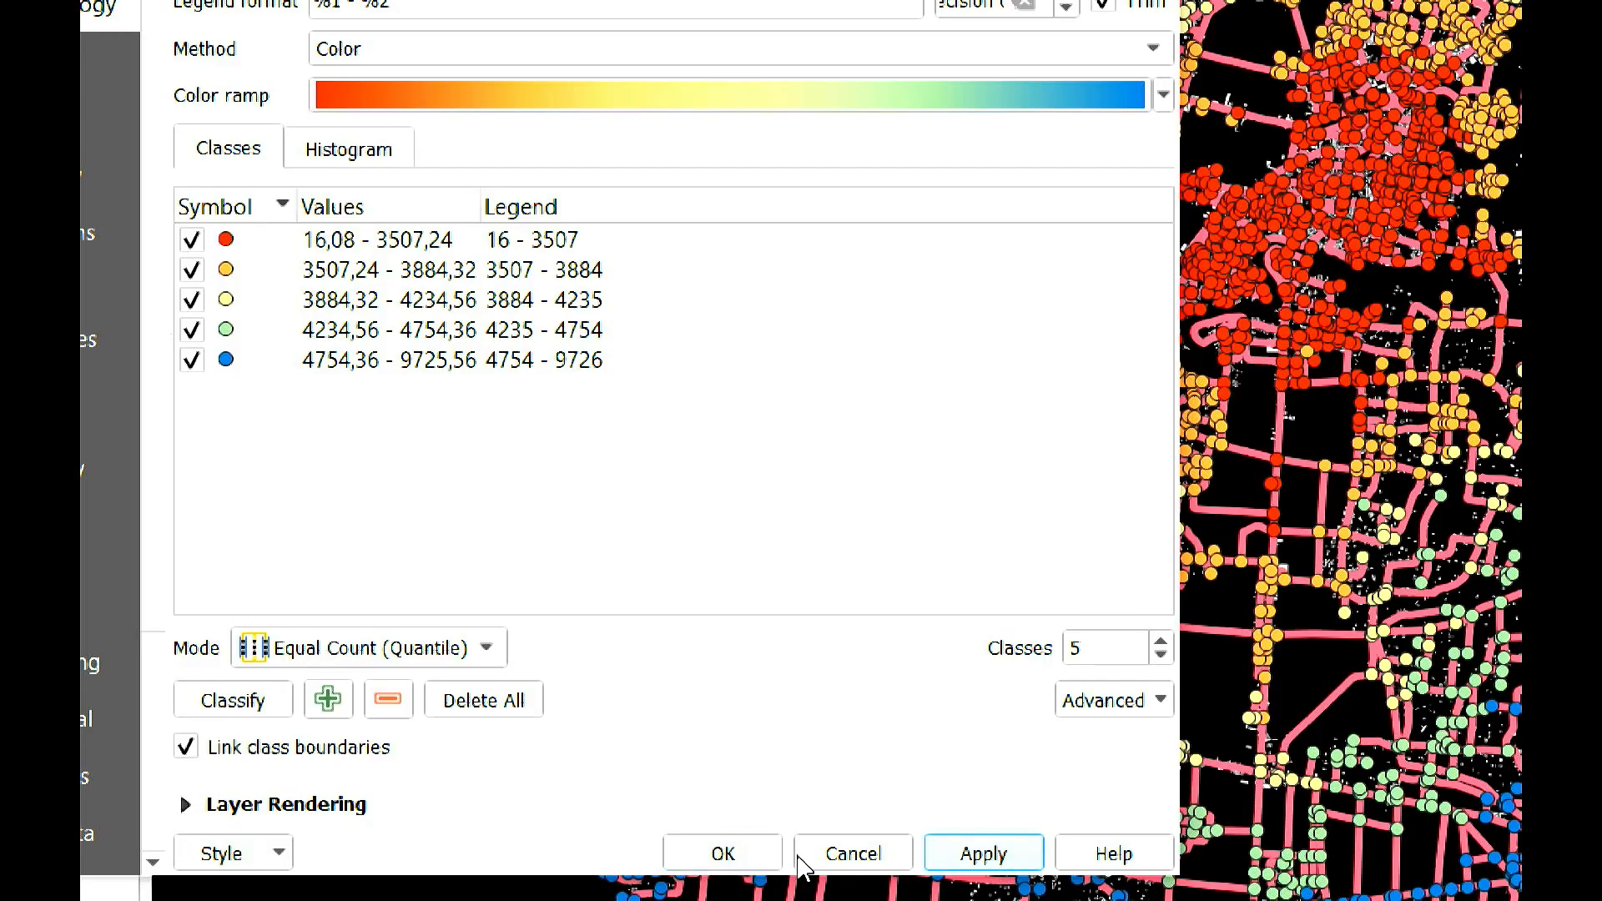
click(734, 855)
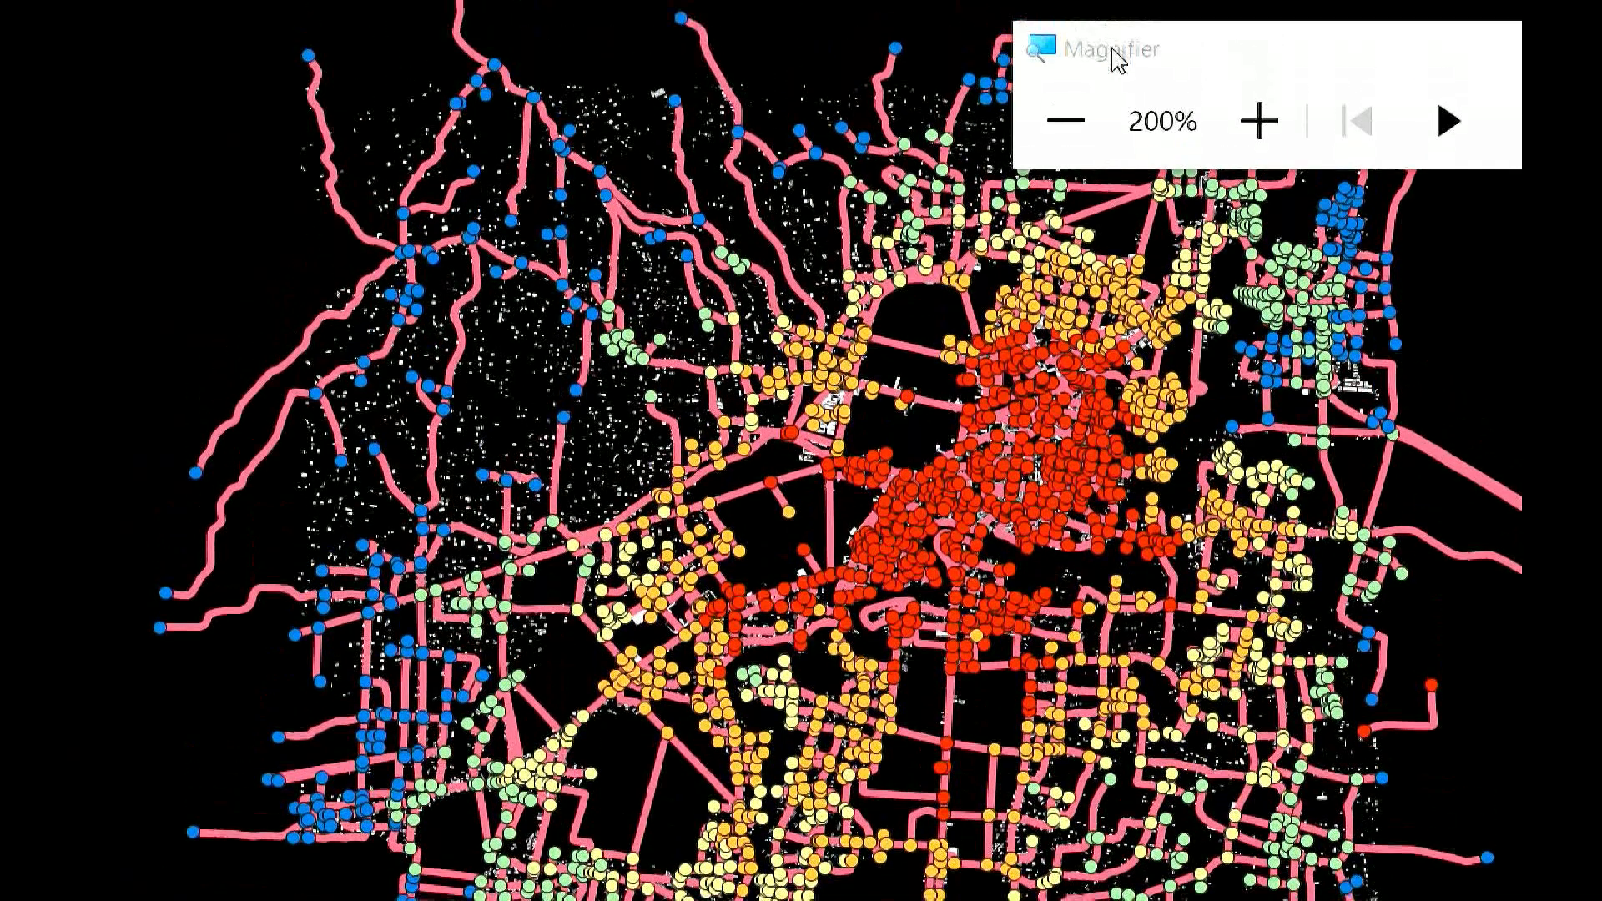
- Reopen the Network Centrality symbology, reclassify closeness with Equal Count (Quantile) in 5 classes, and apply it
click(1065, 121)
click(218, 321)
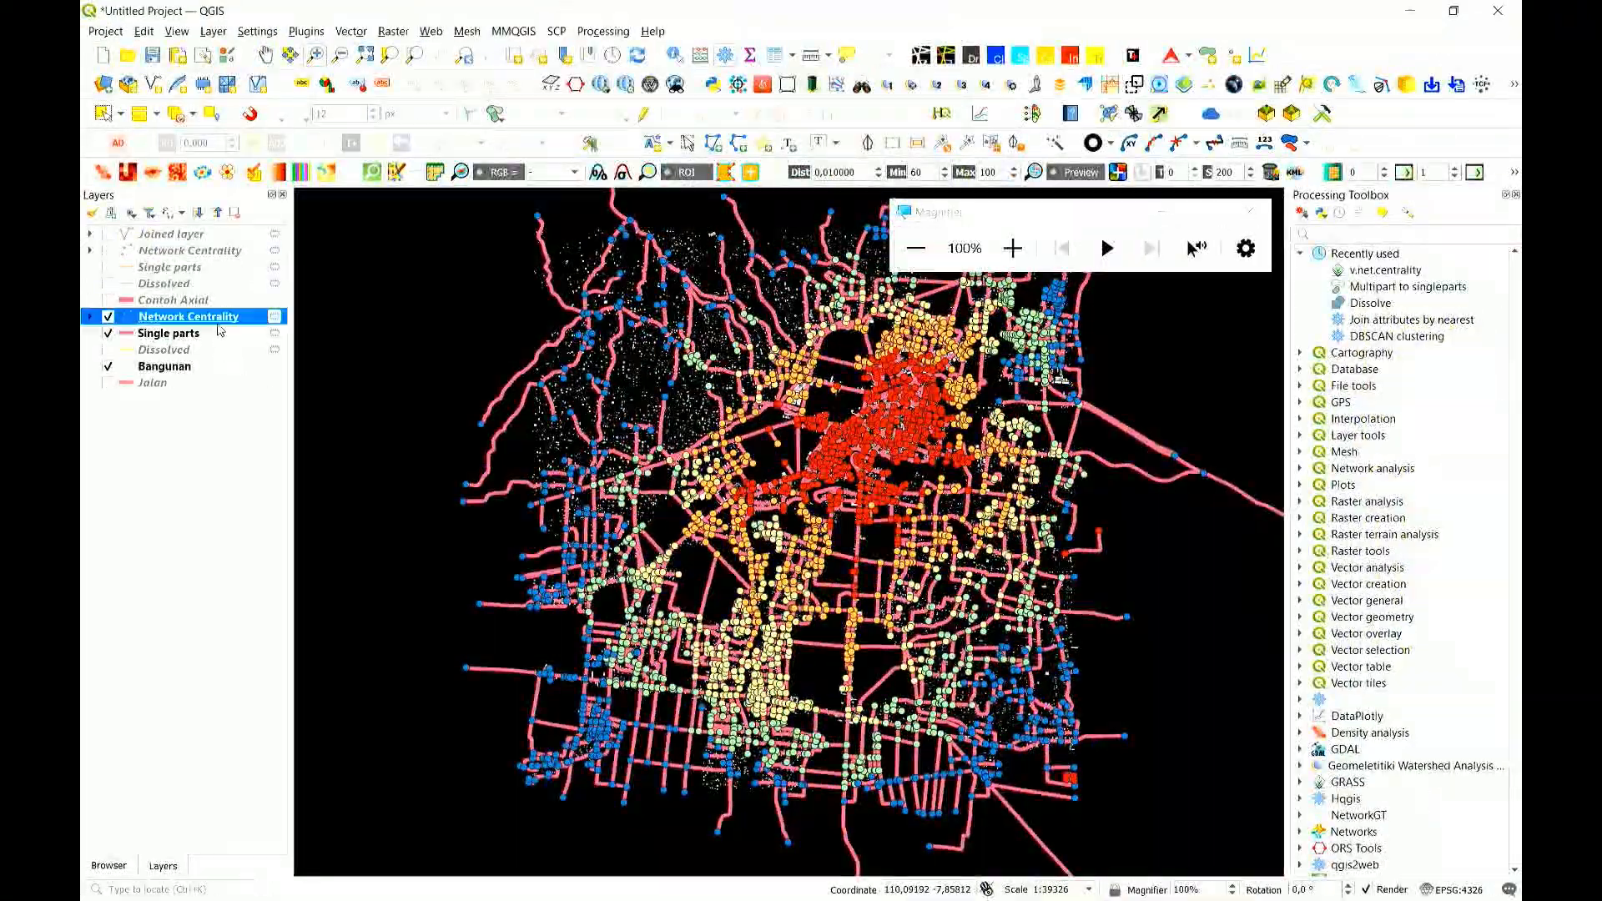
click(1011, 248)
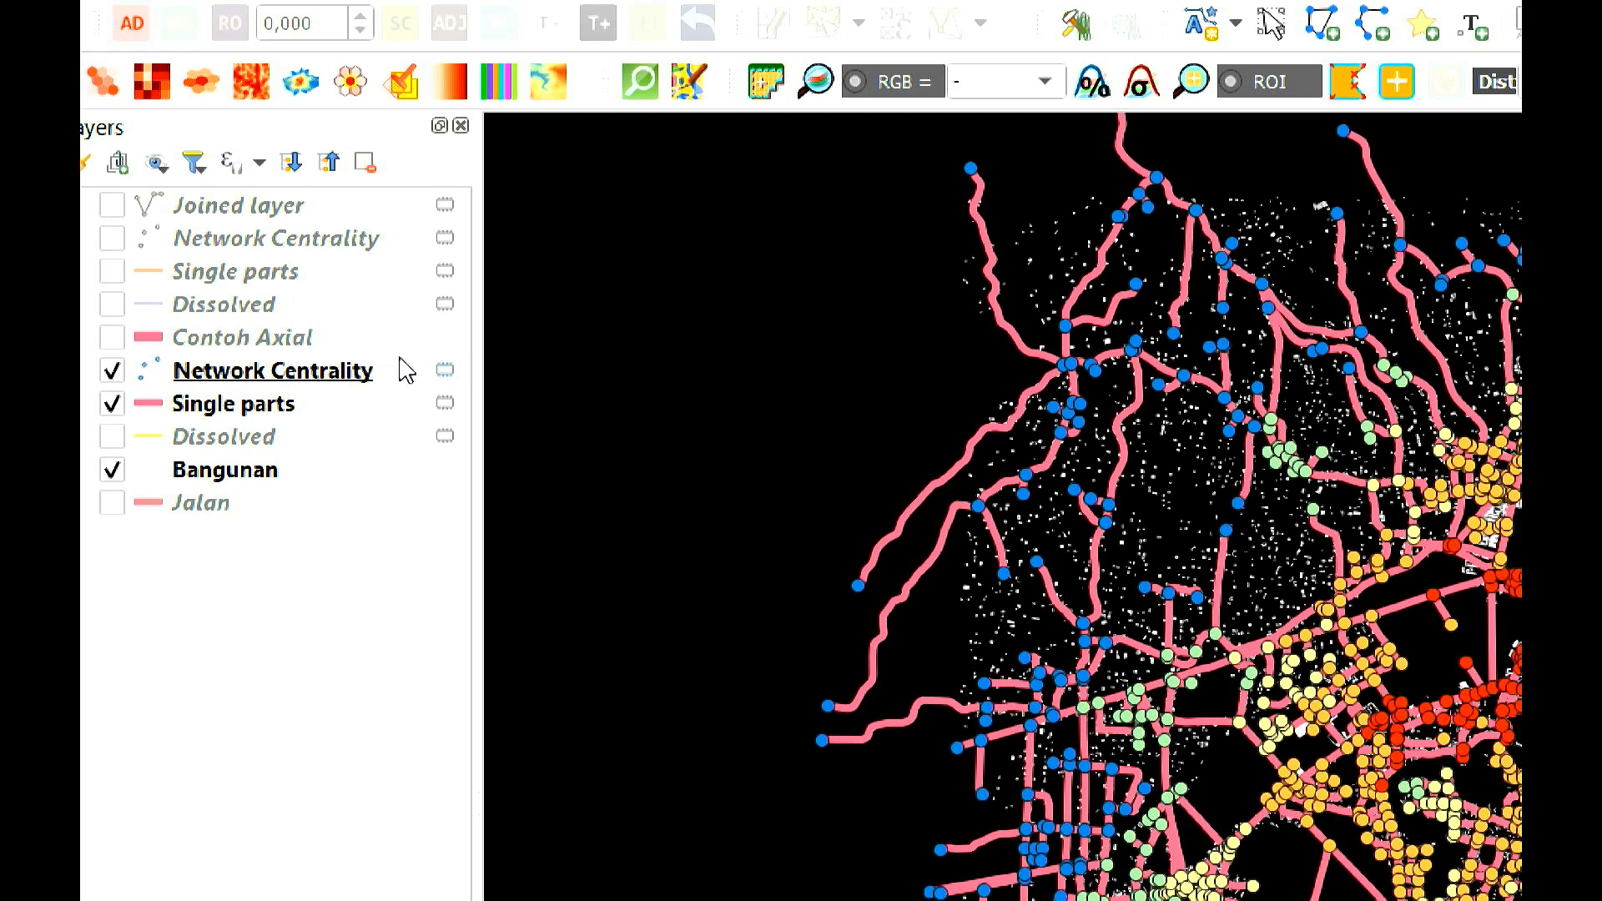
double_click(322, 372)
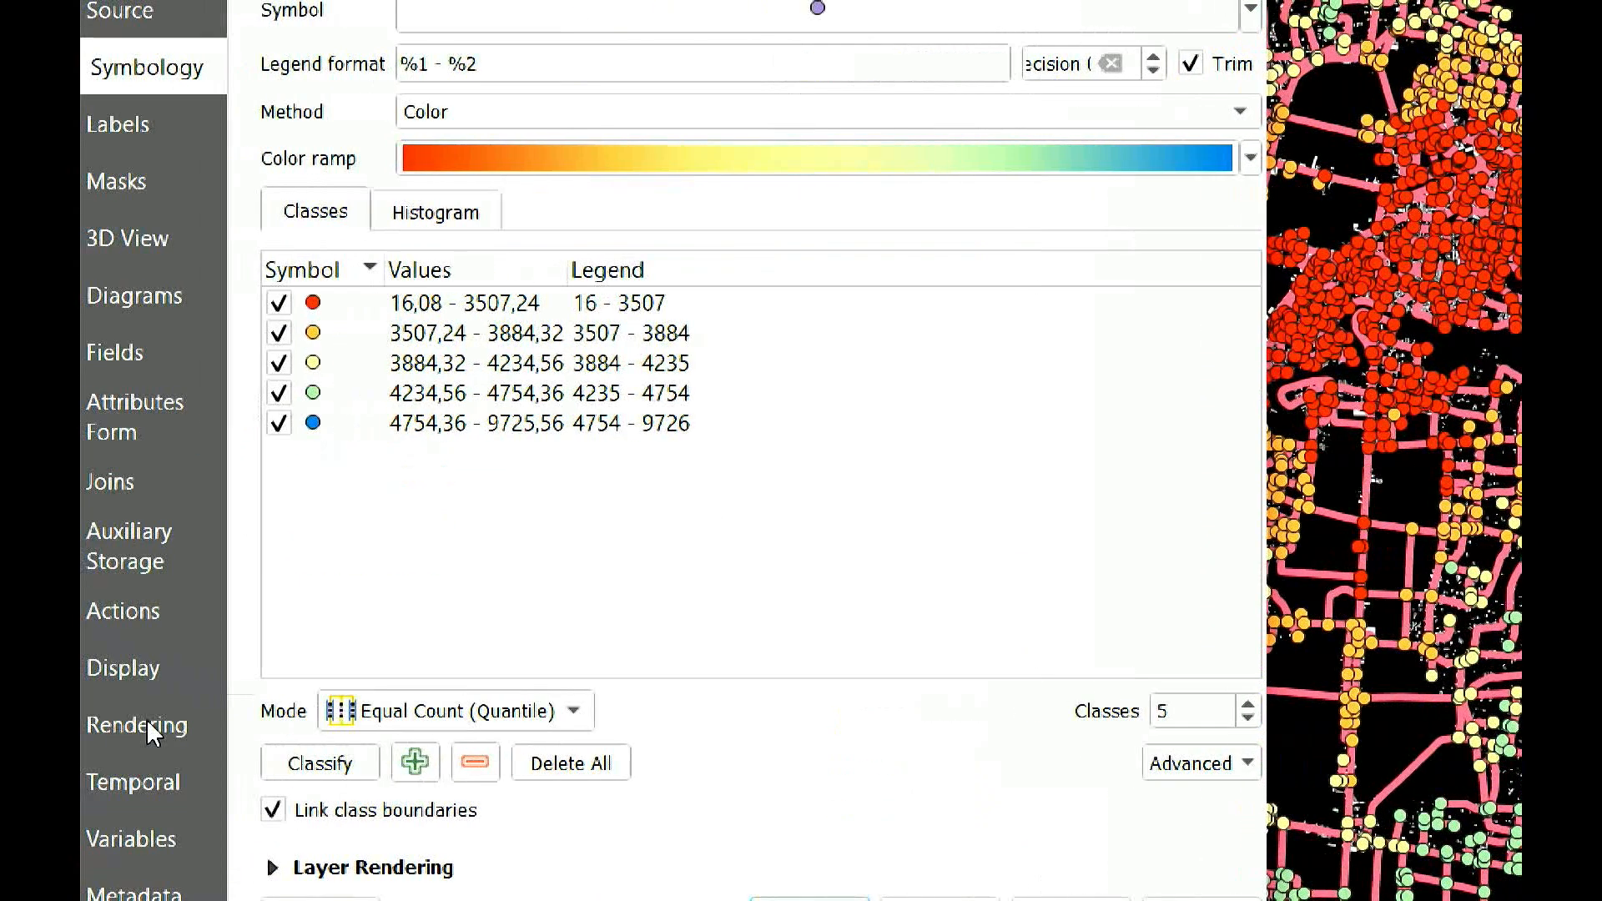
click(467, 723)
click(534, 722)
click(305, 774)
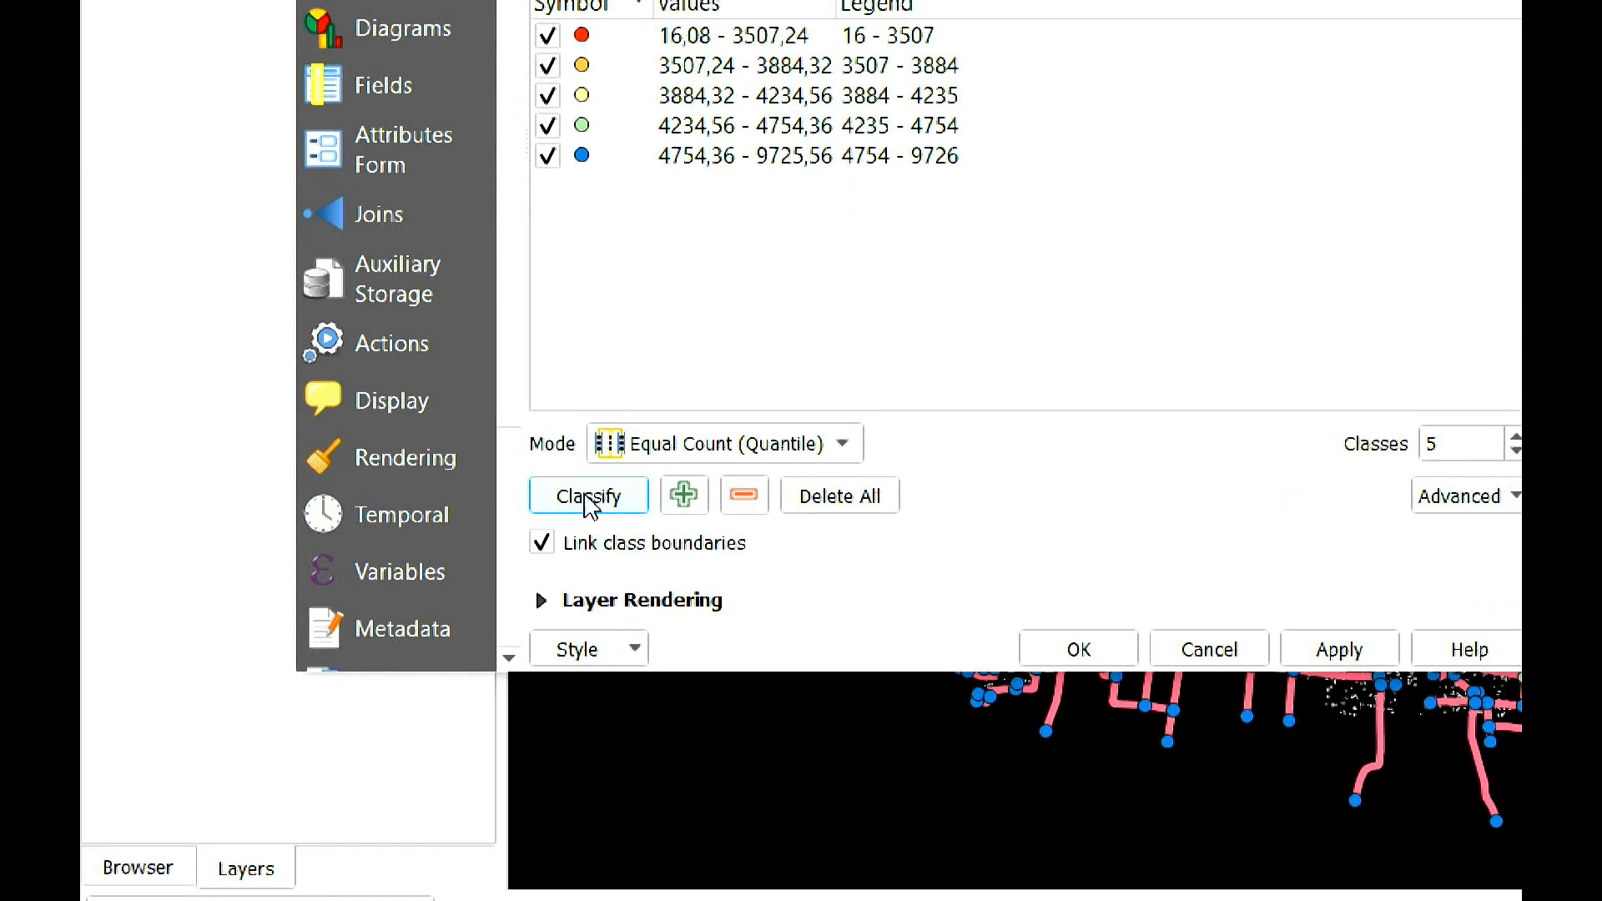
click(1356, 653)
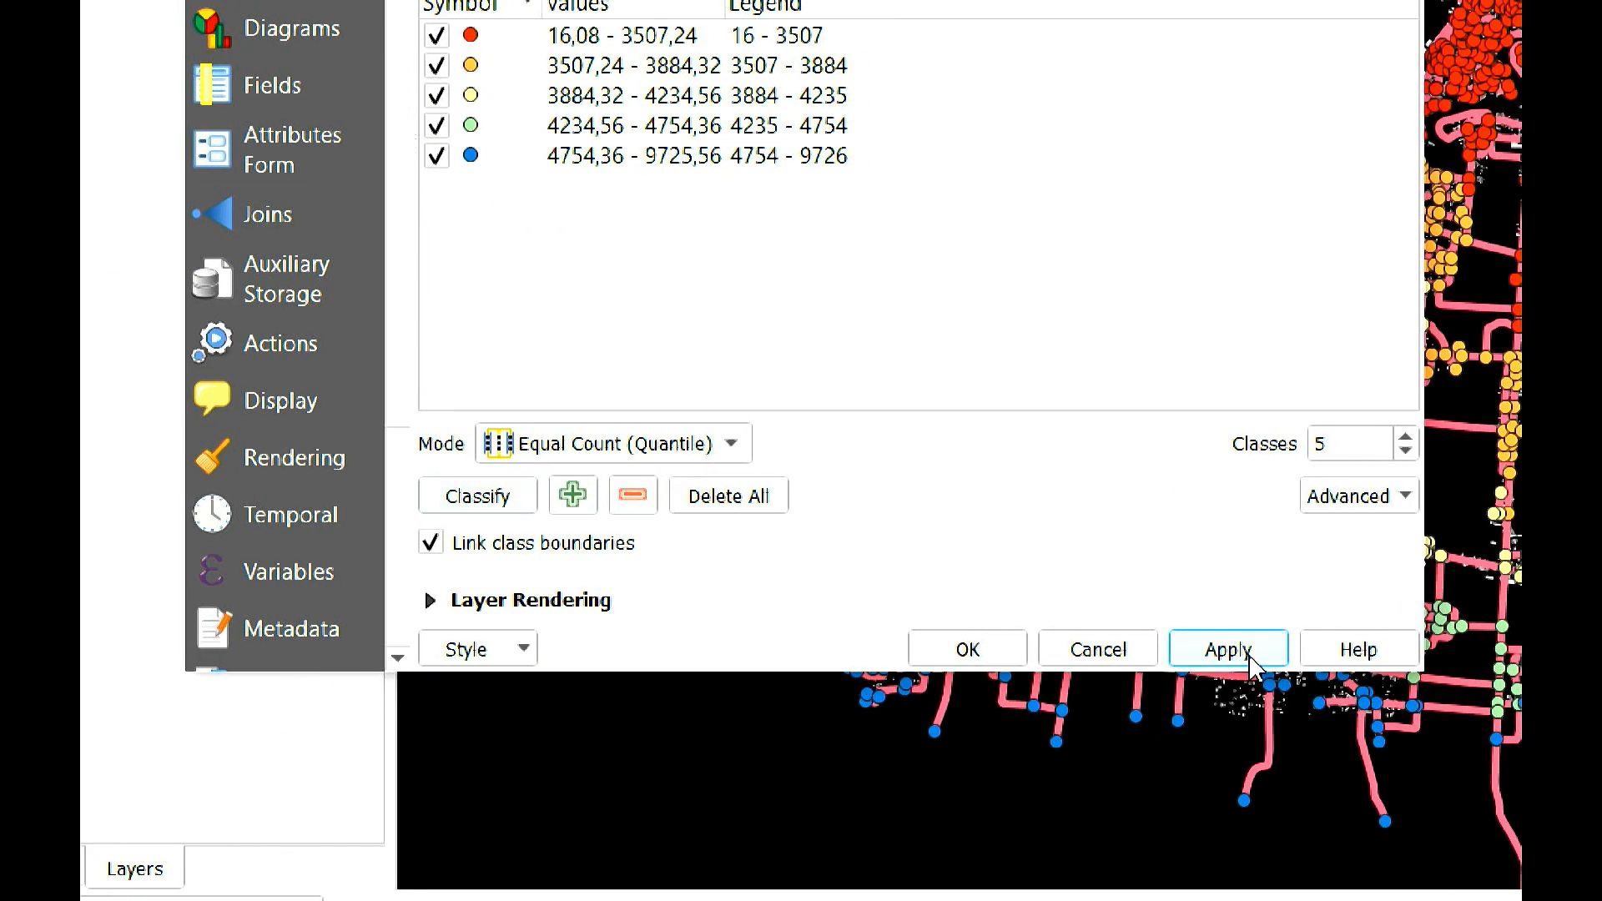
click(953, 662)
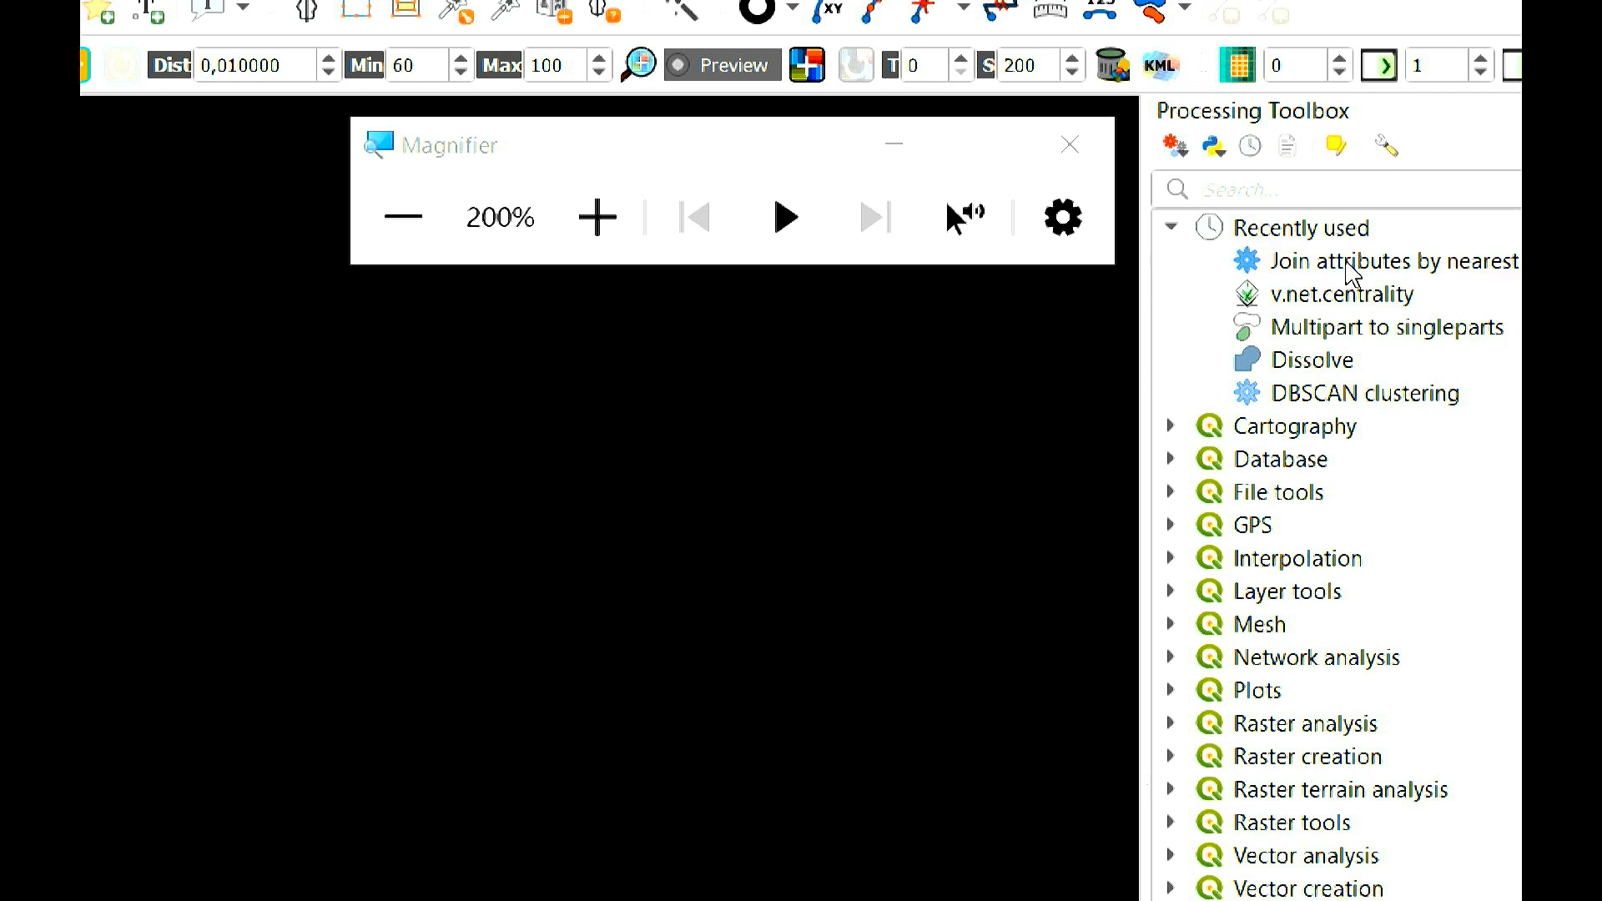
- Set up Join Attributes by Nearest with the road network's Single parts as input layer and its Network Centrality as input layer 2
double_click(1349, 266)
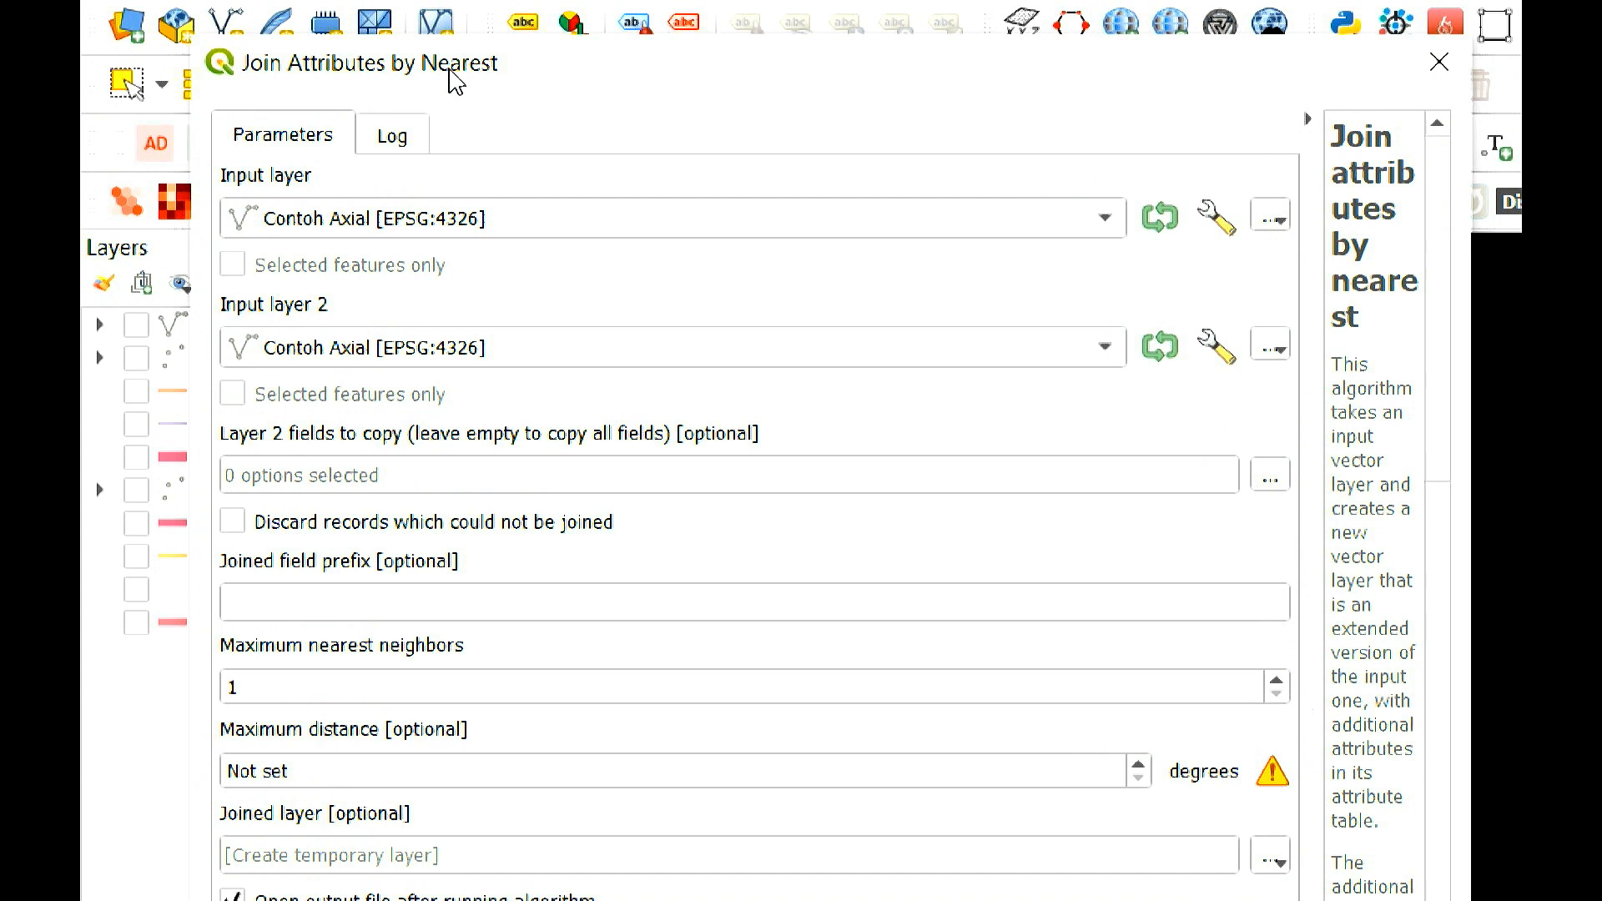
drag(450, 71, 792, 93)
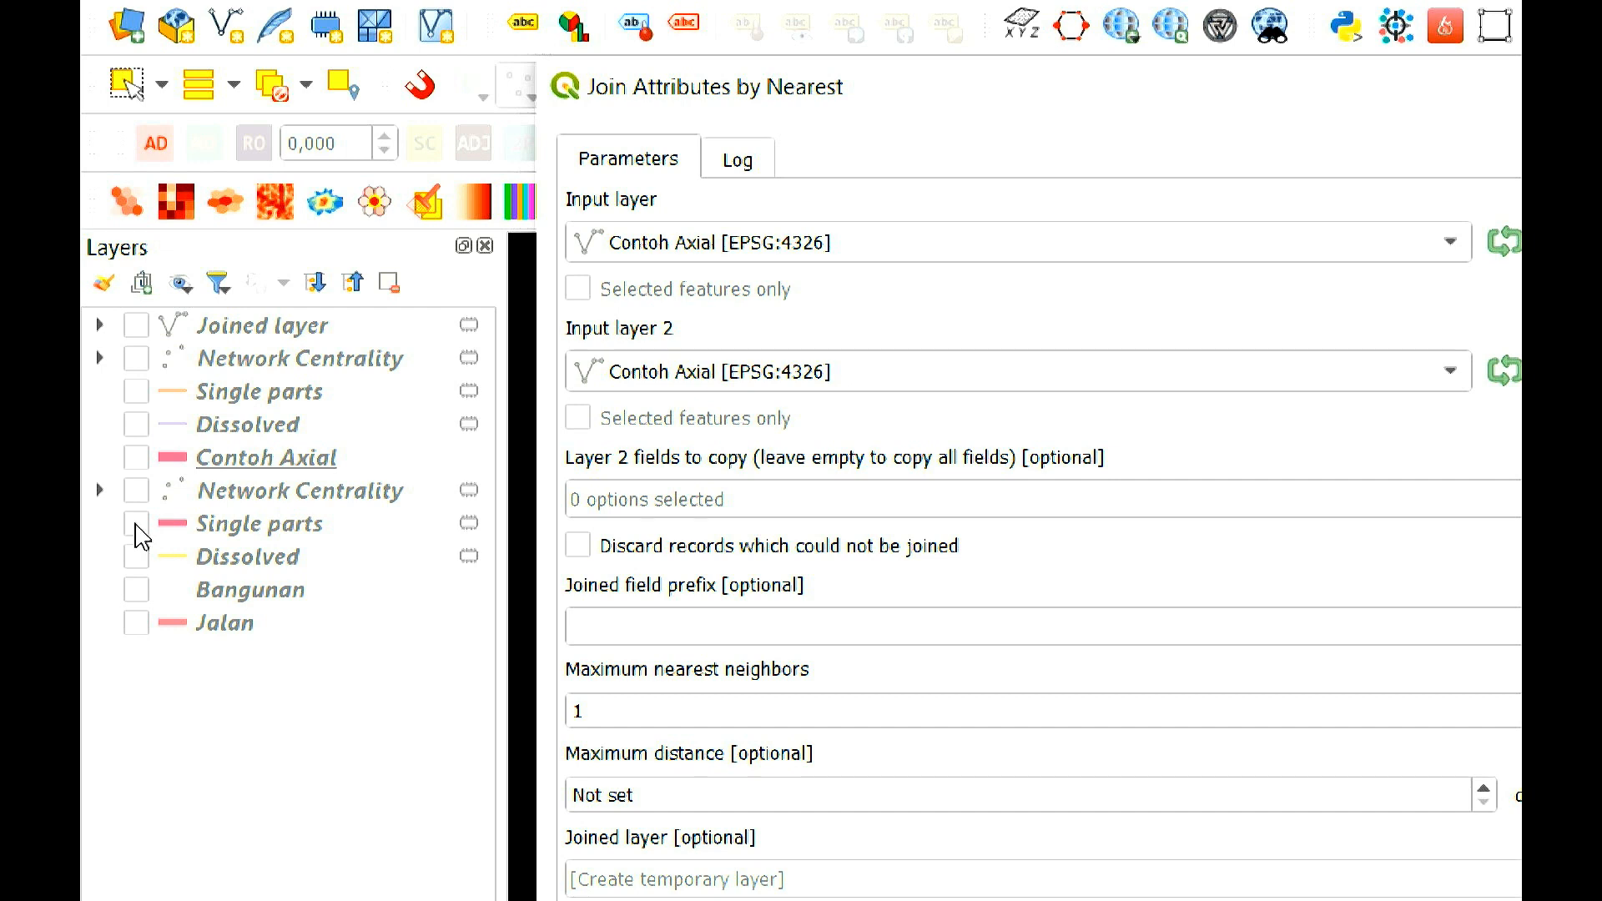
drag(271, 524, 713, 248)
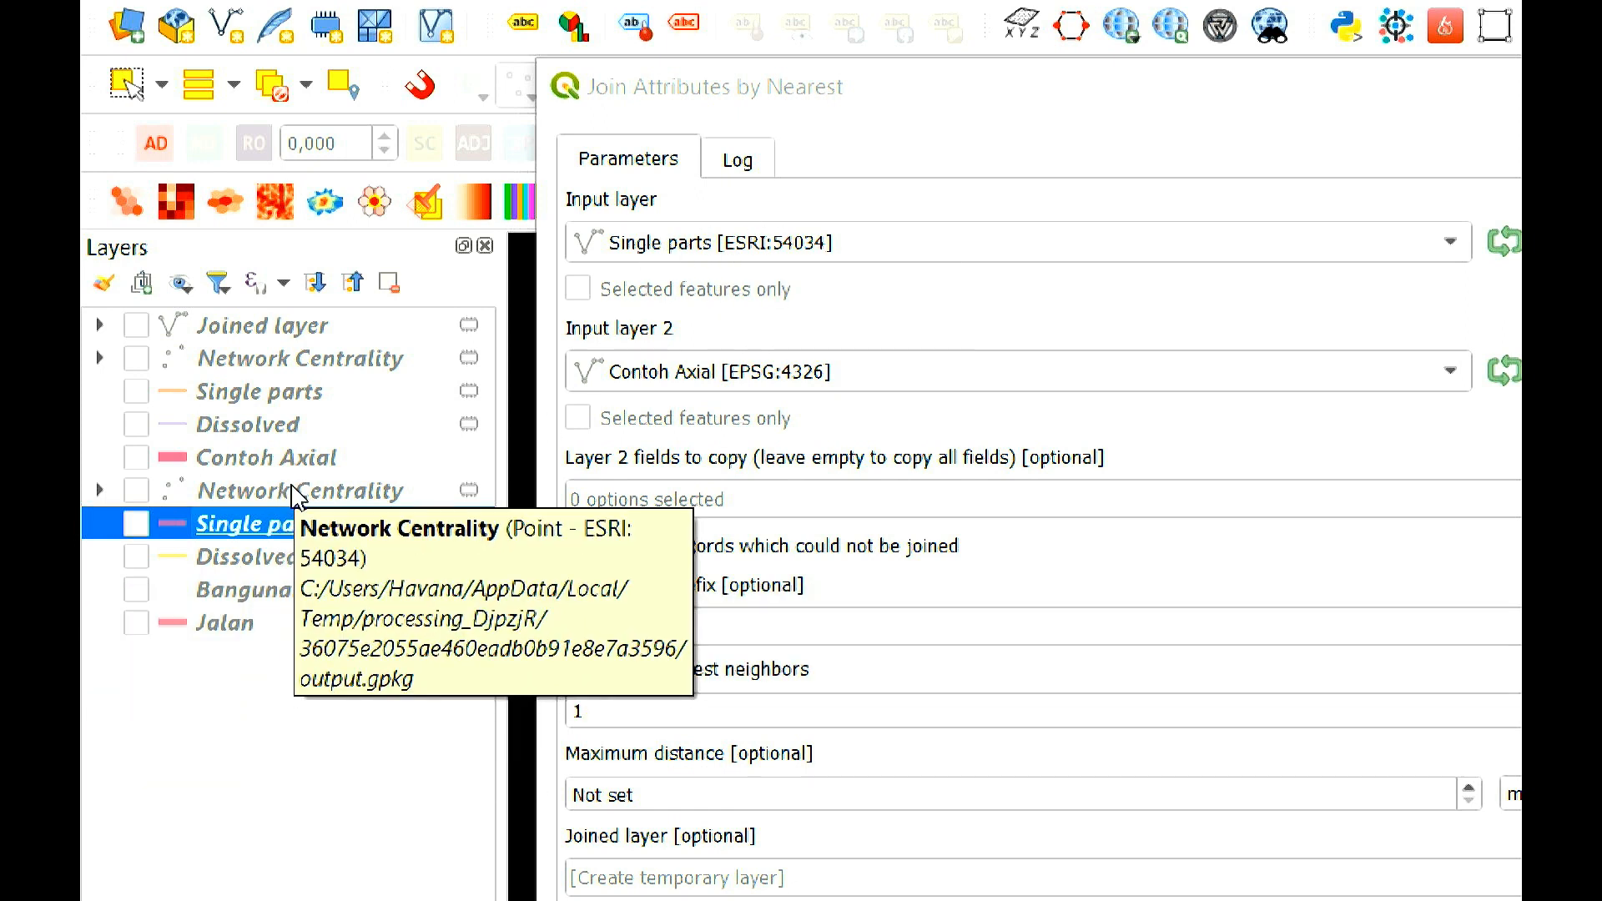
drag(292, 490, 768, 369)
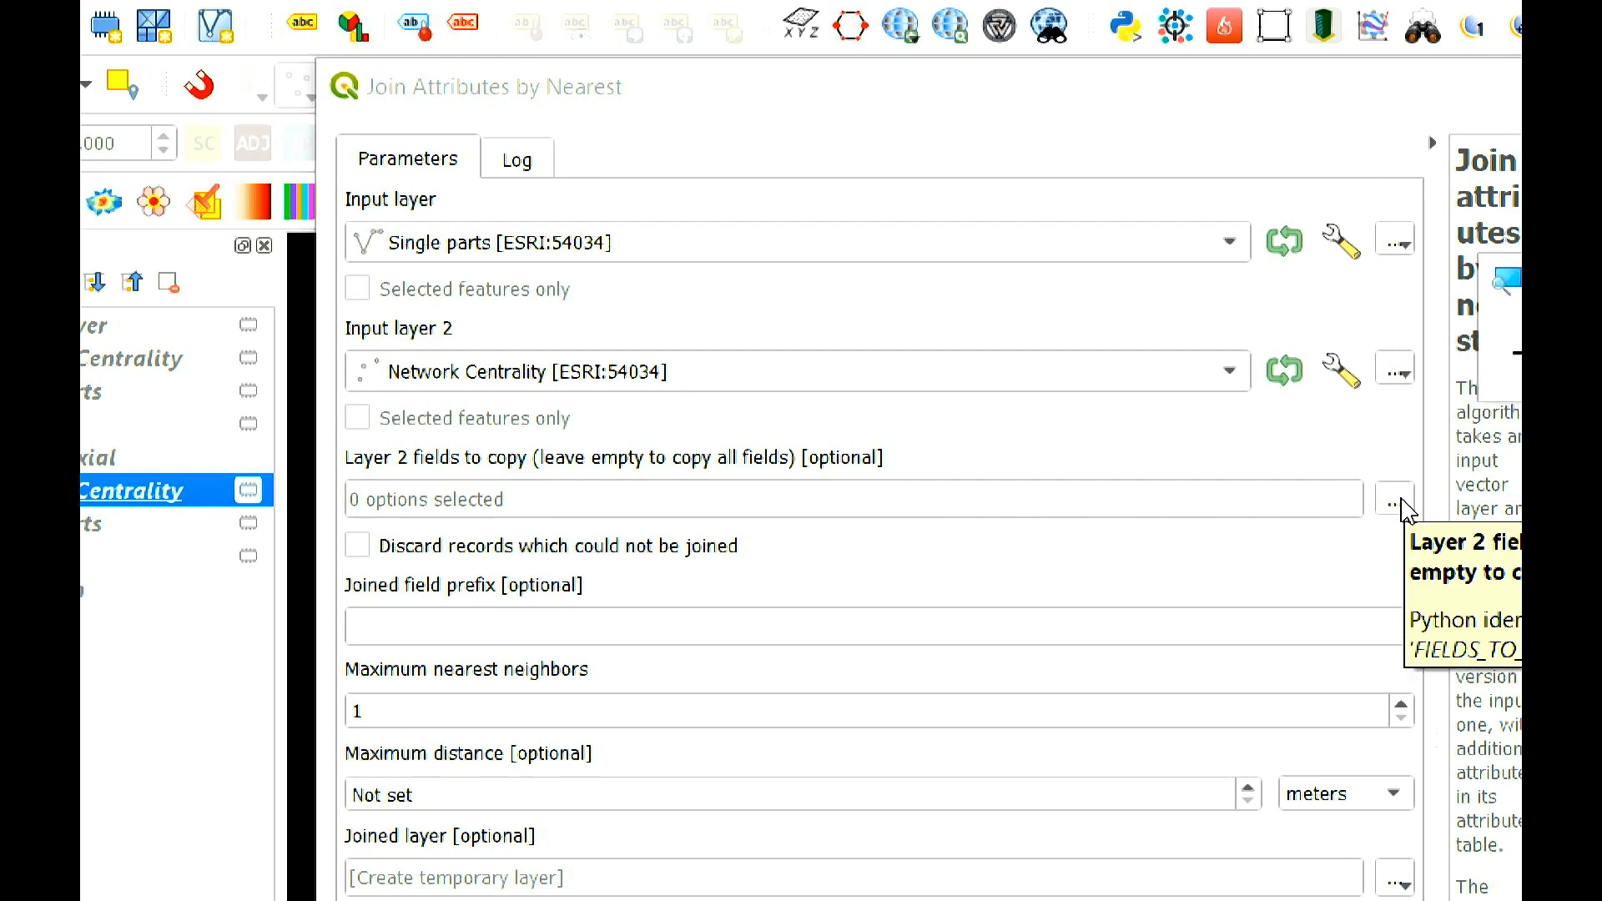
- Restrict the copied layer 2 fields to degree, closeness and betweenness, and run the nearest join to a temporary layer
click(1405, 505)
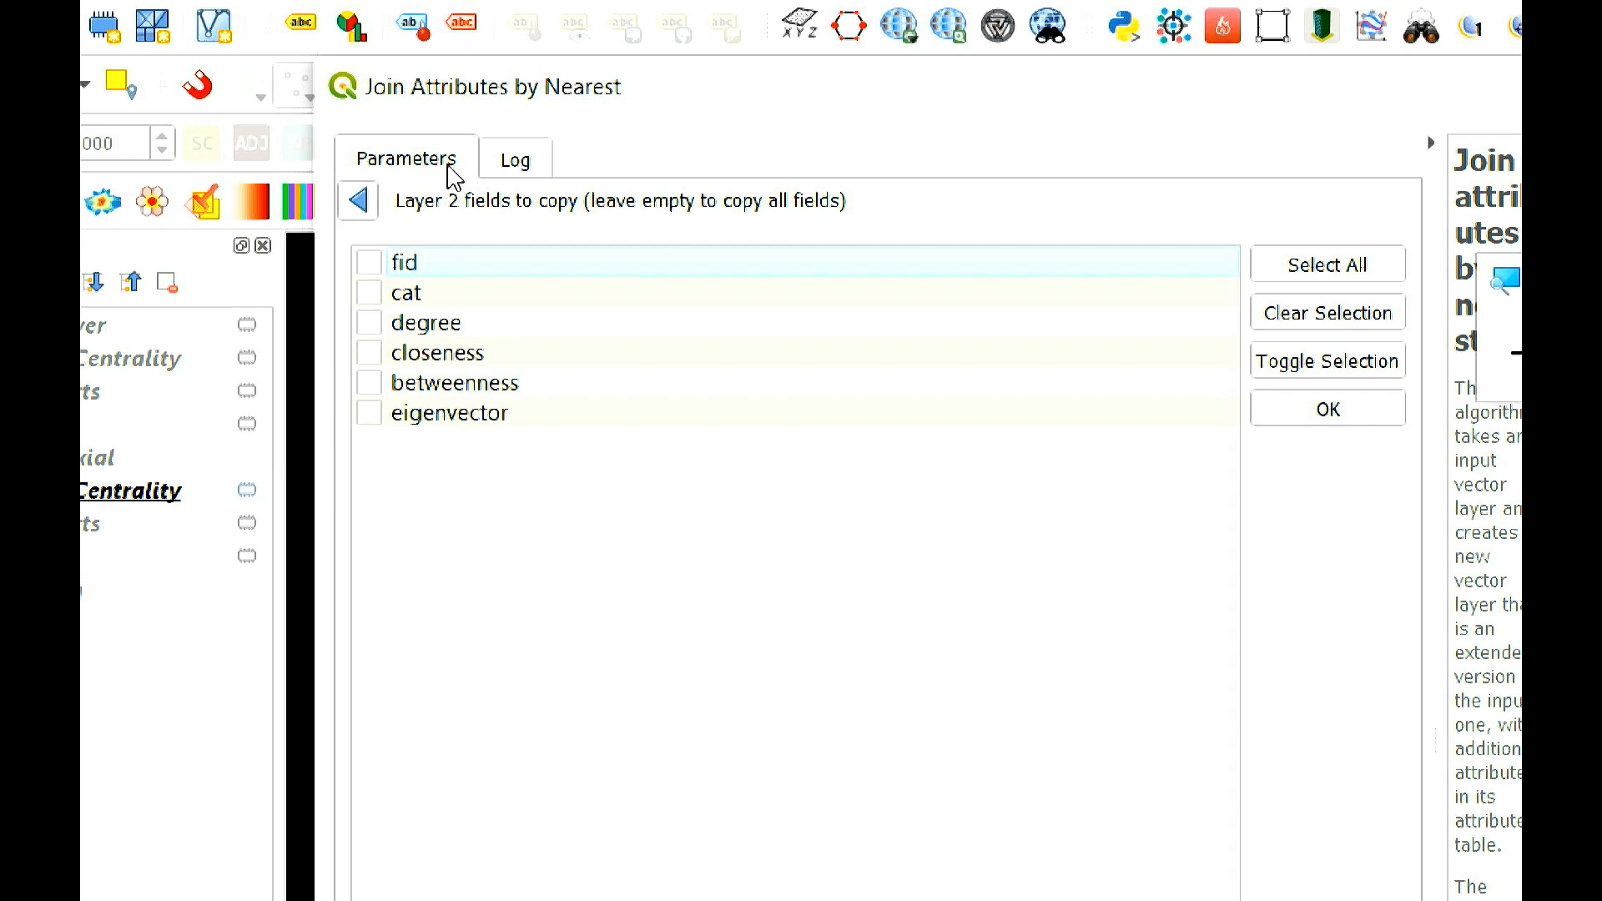
click(360, 205)
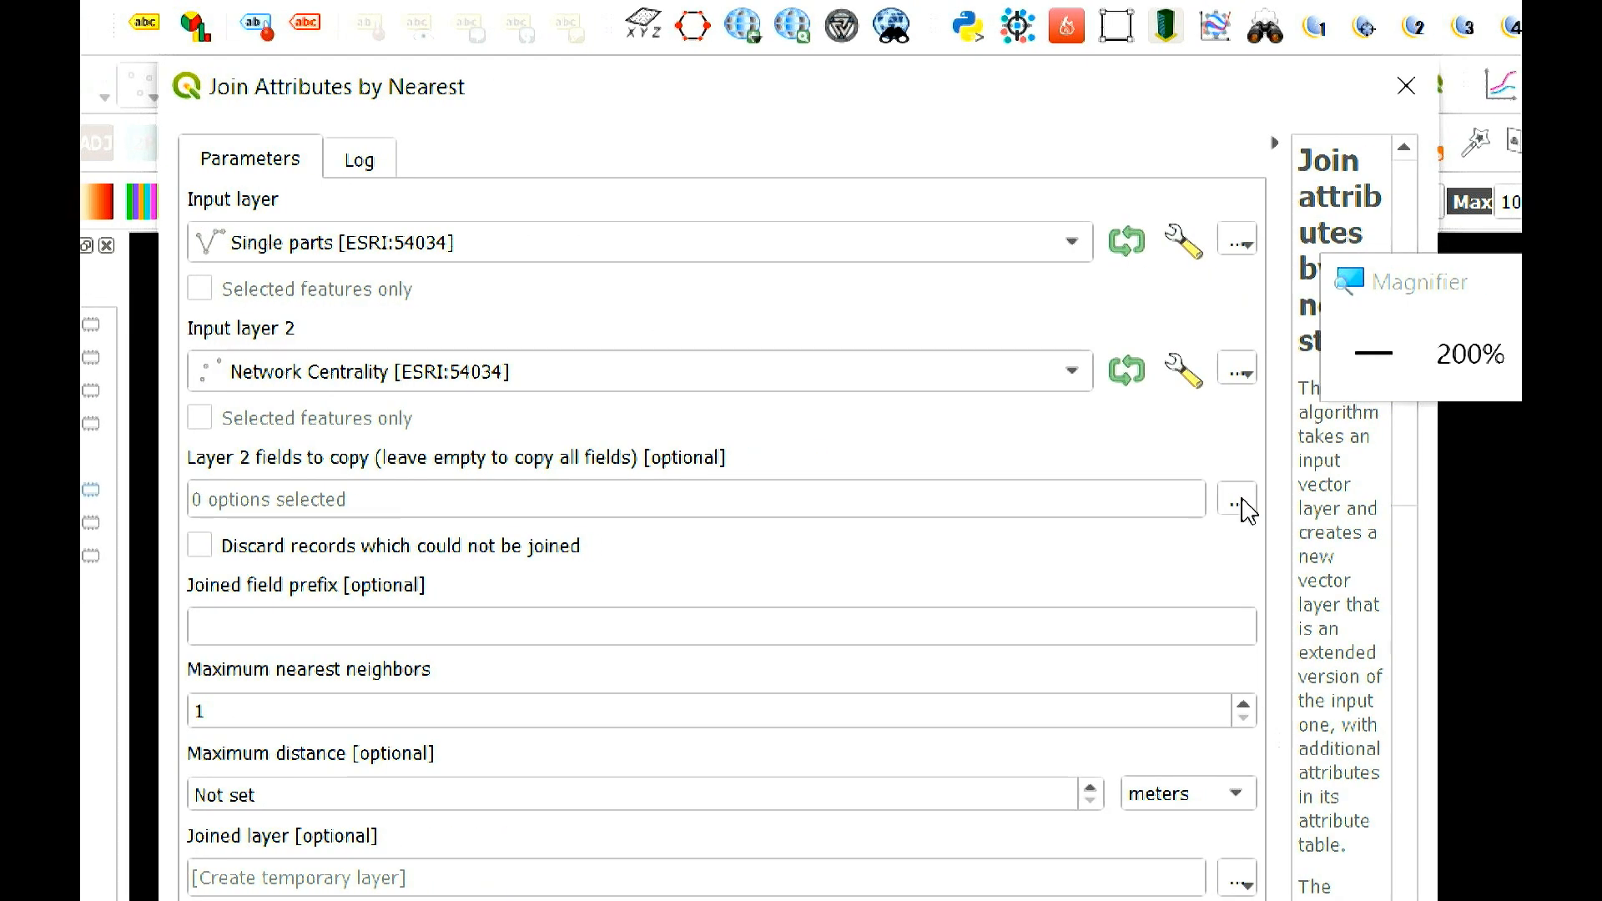
click(1235, 502)
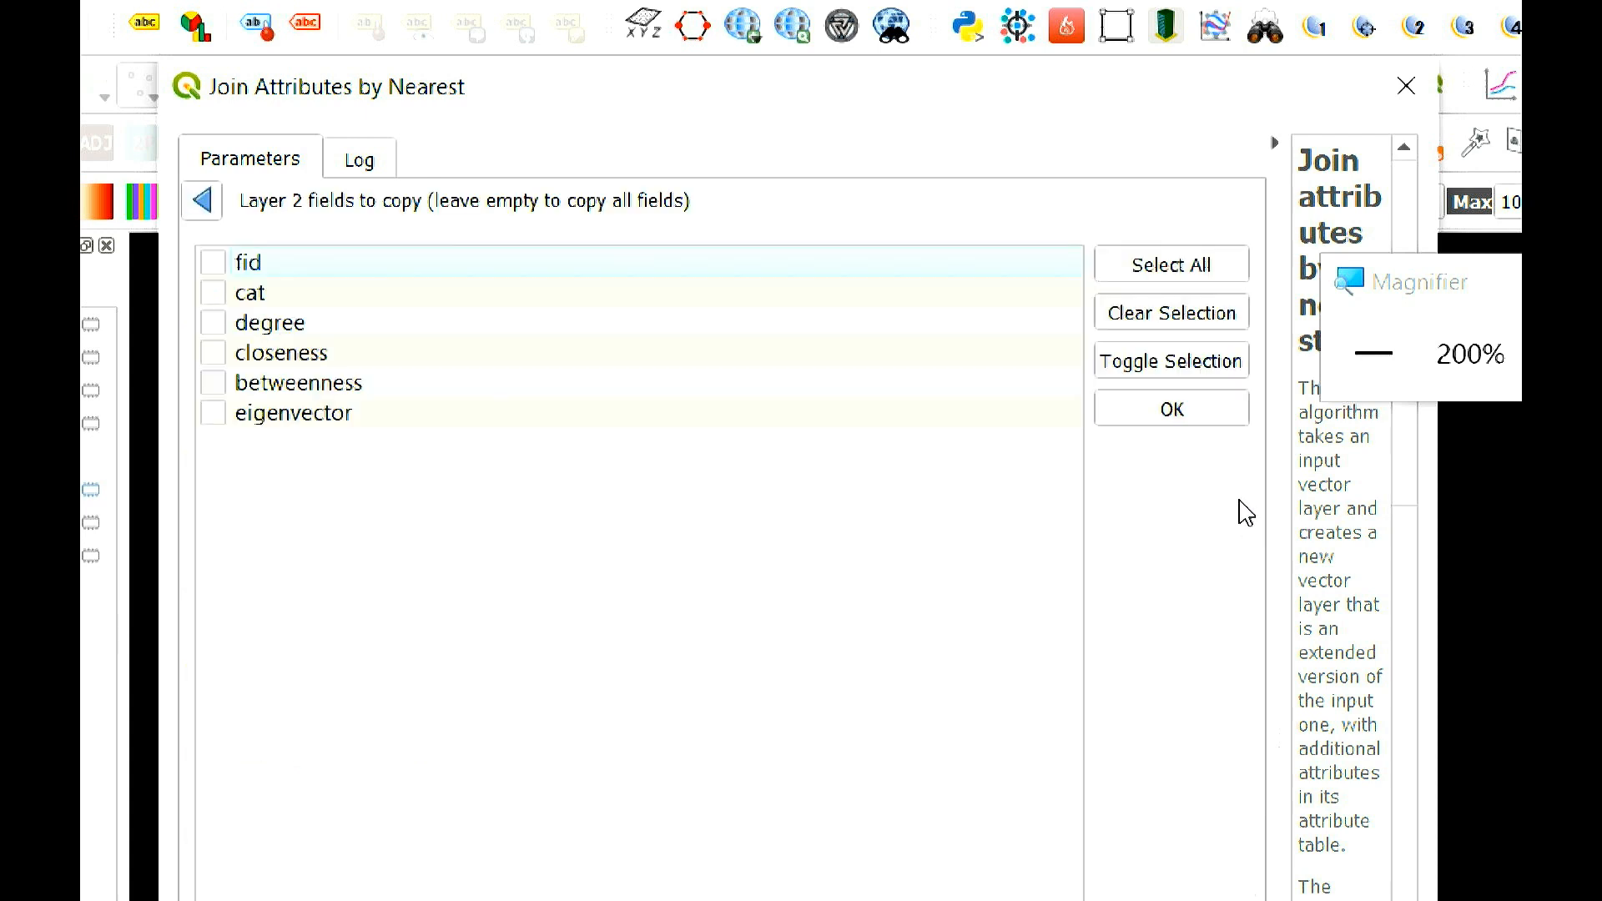
click(257, 322)
click(258, 353)
click(260, 383)
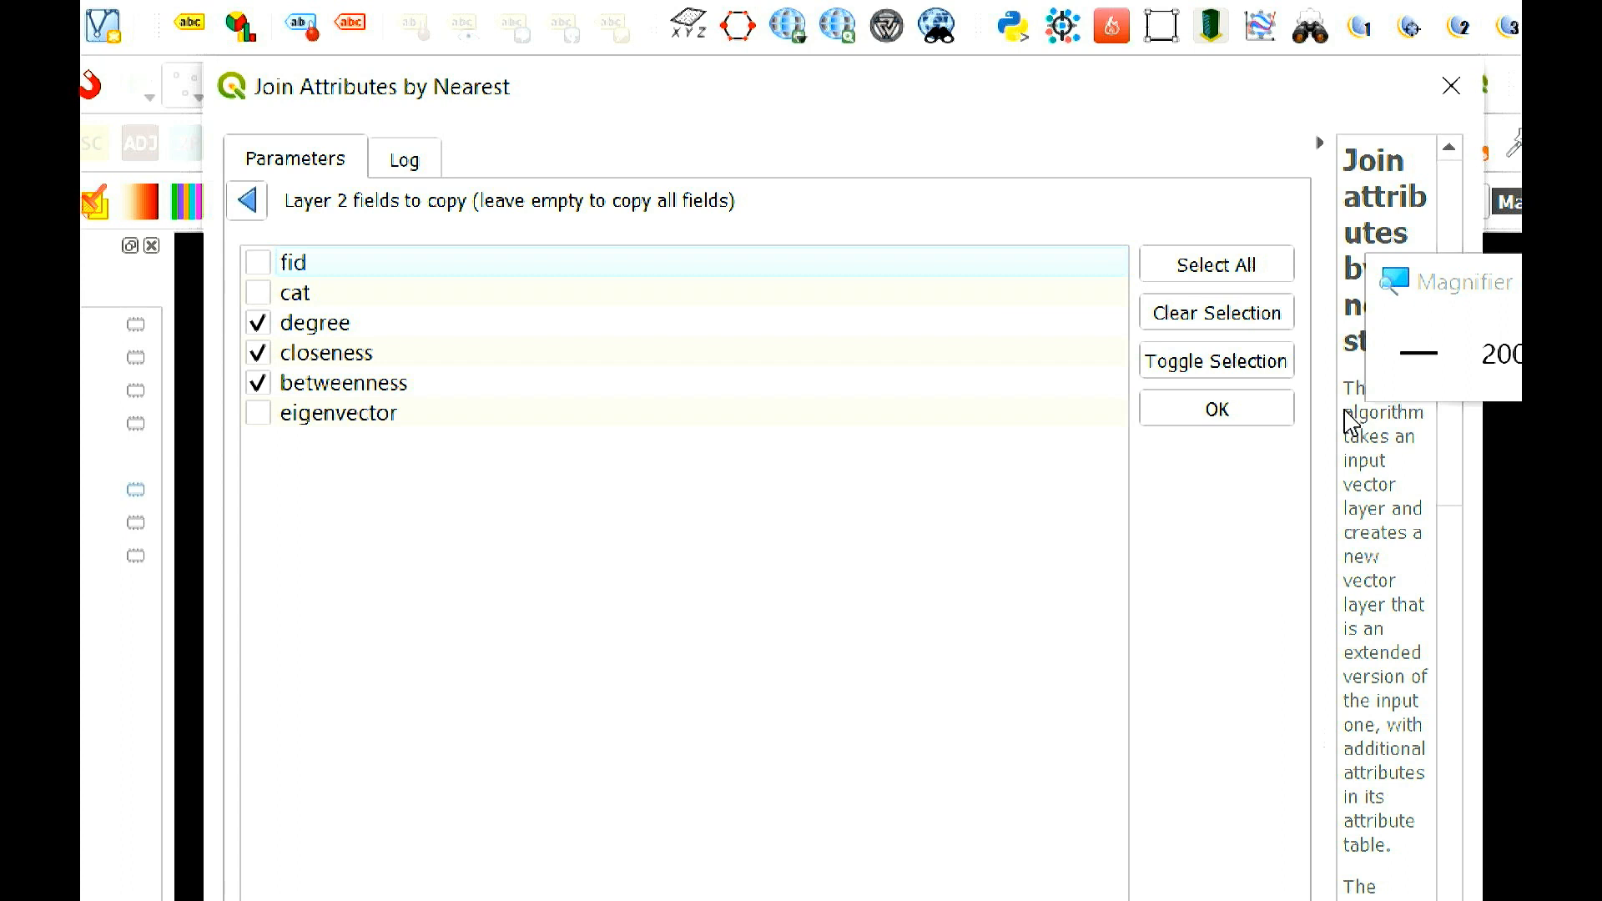
click(1258, 408)
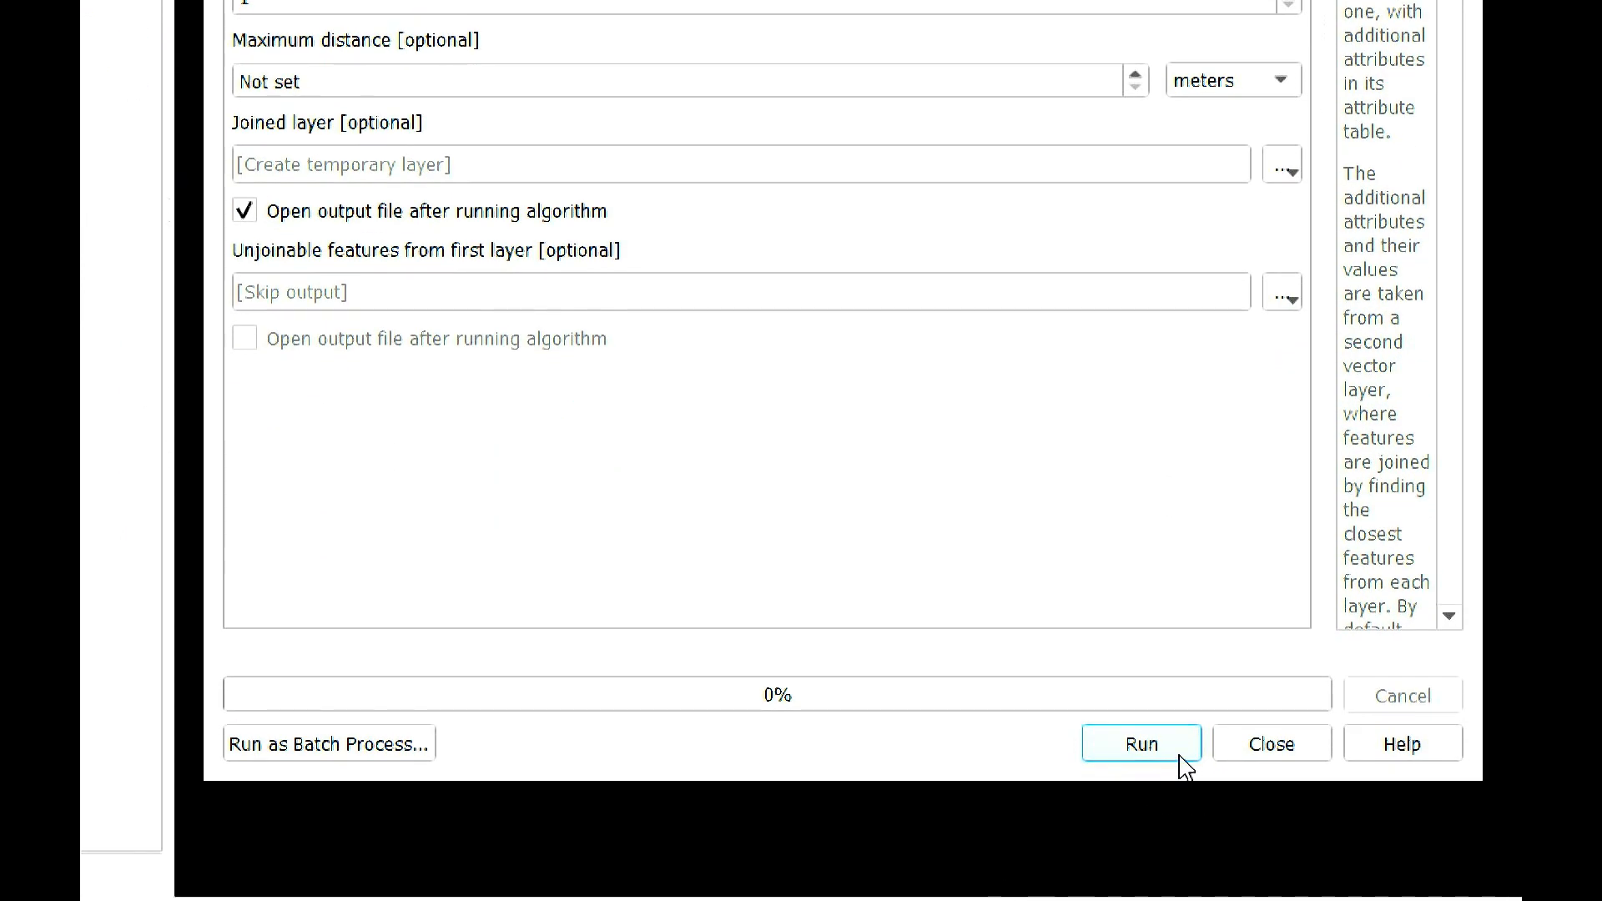
click(1183, 754)
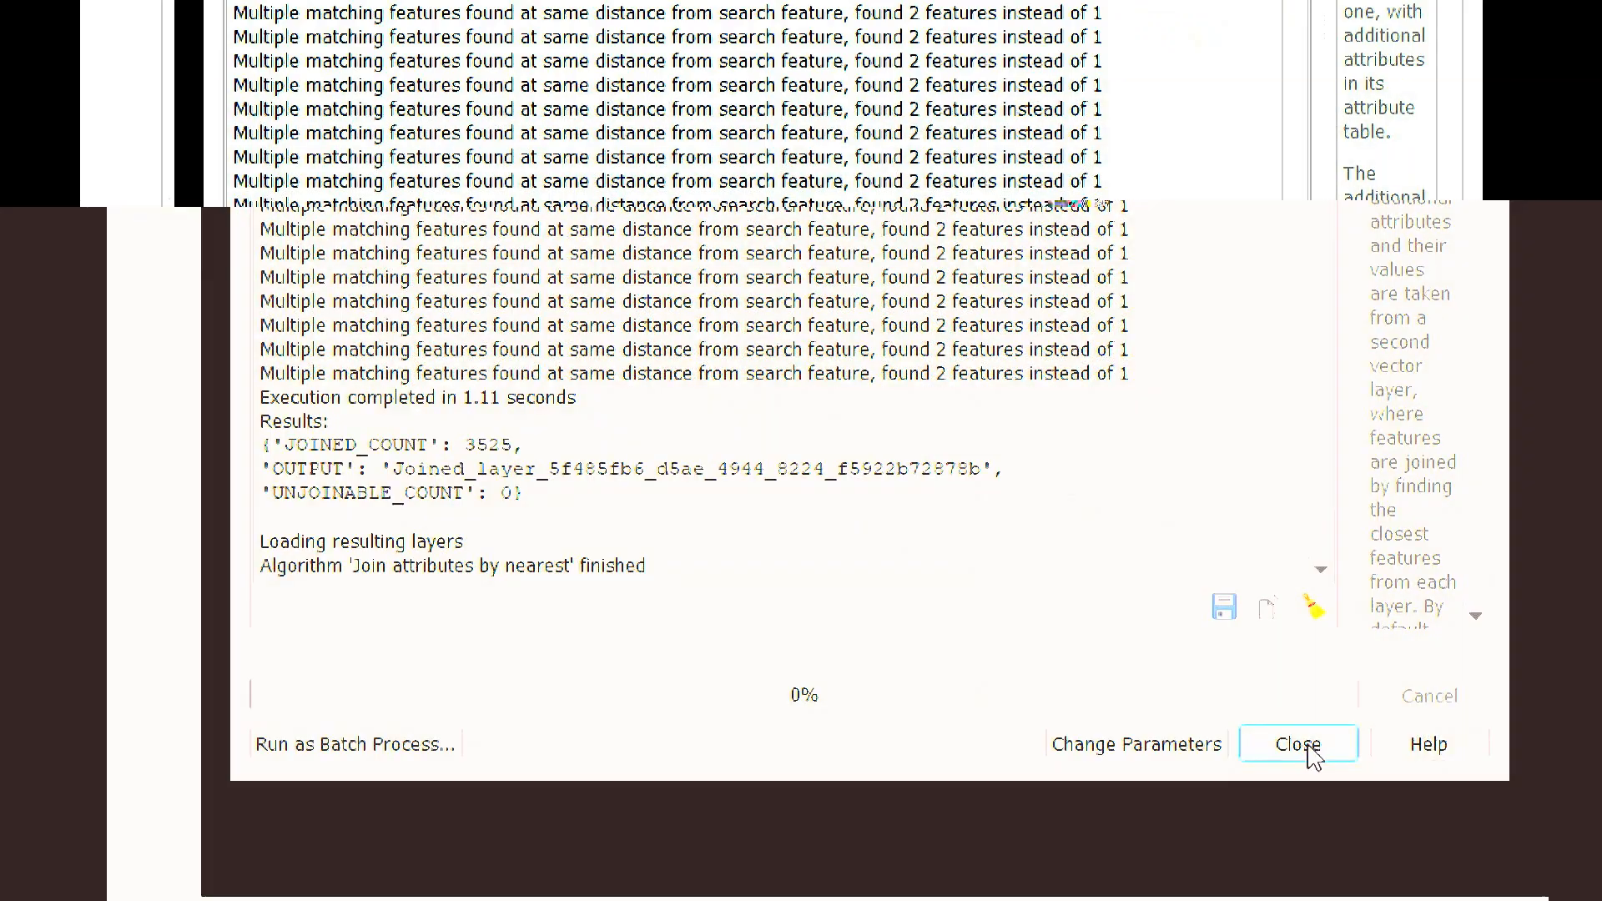
click(1322, 751)
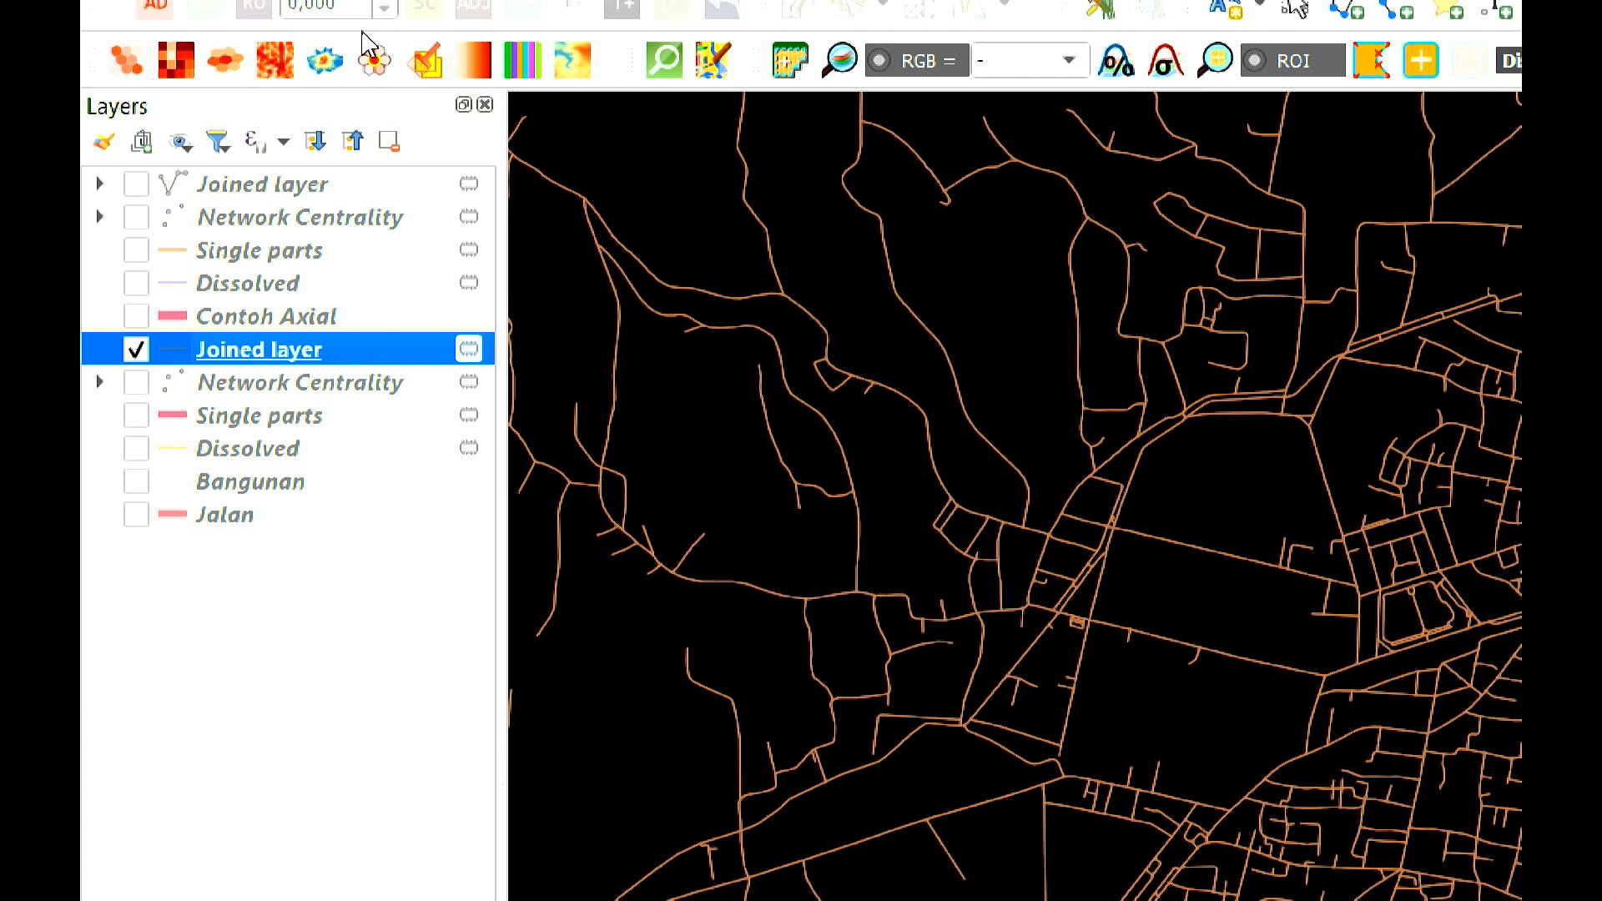
- Give the new road Joined layer a Graduated symbology based on the betweenness field
double_click(316, 352)
click(649, 150)
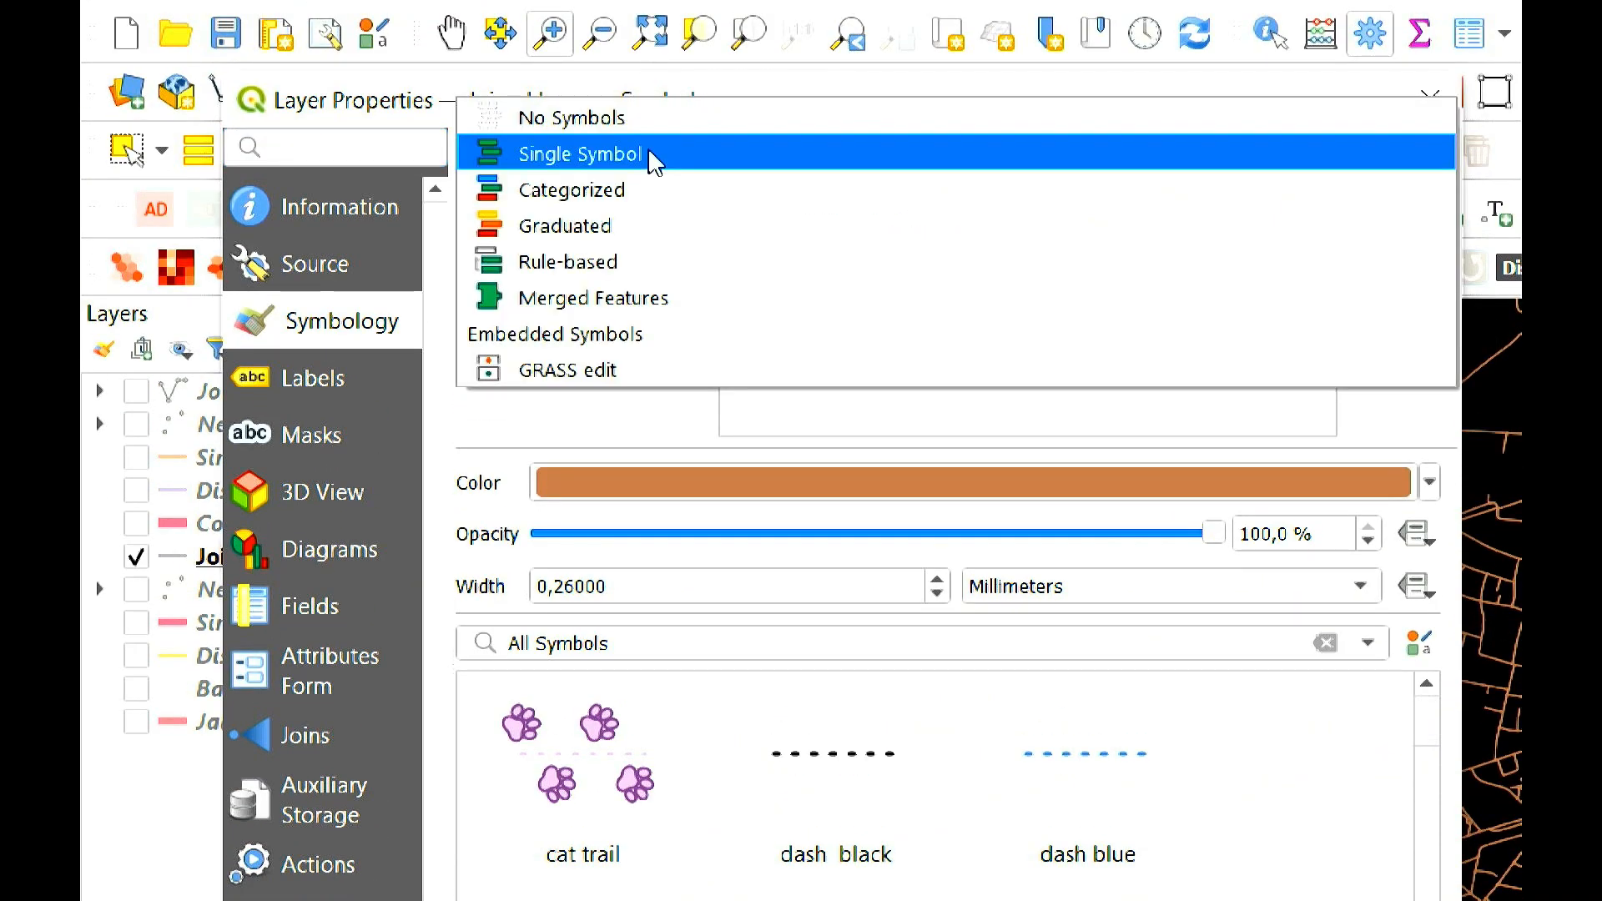
click(647, 225)
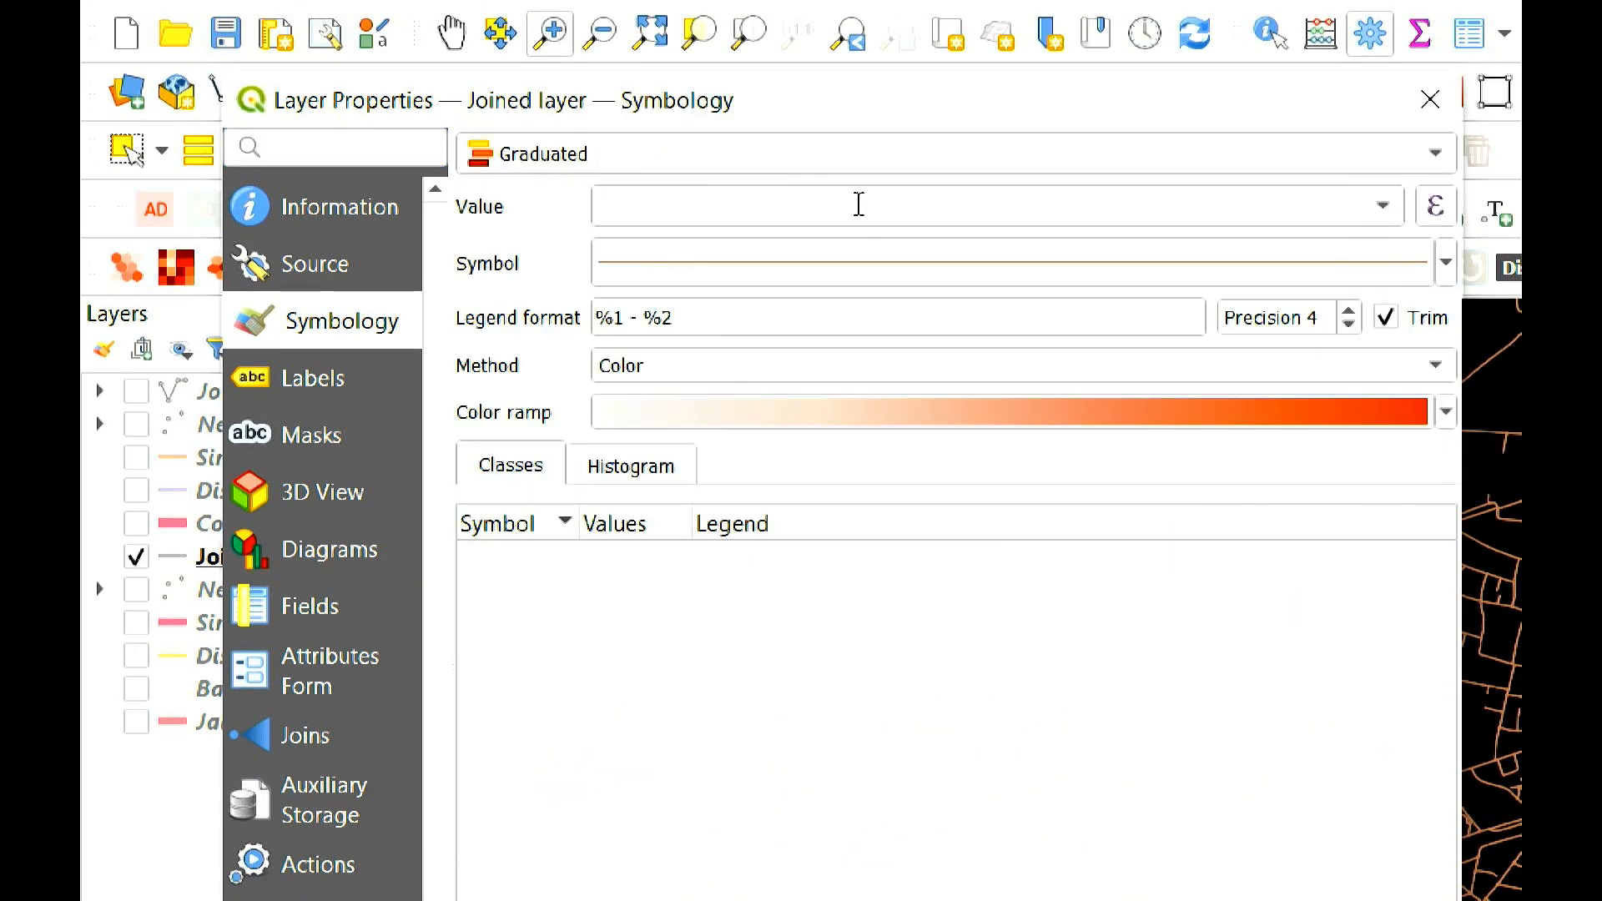
click(1292, 212)
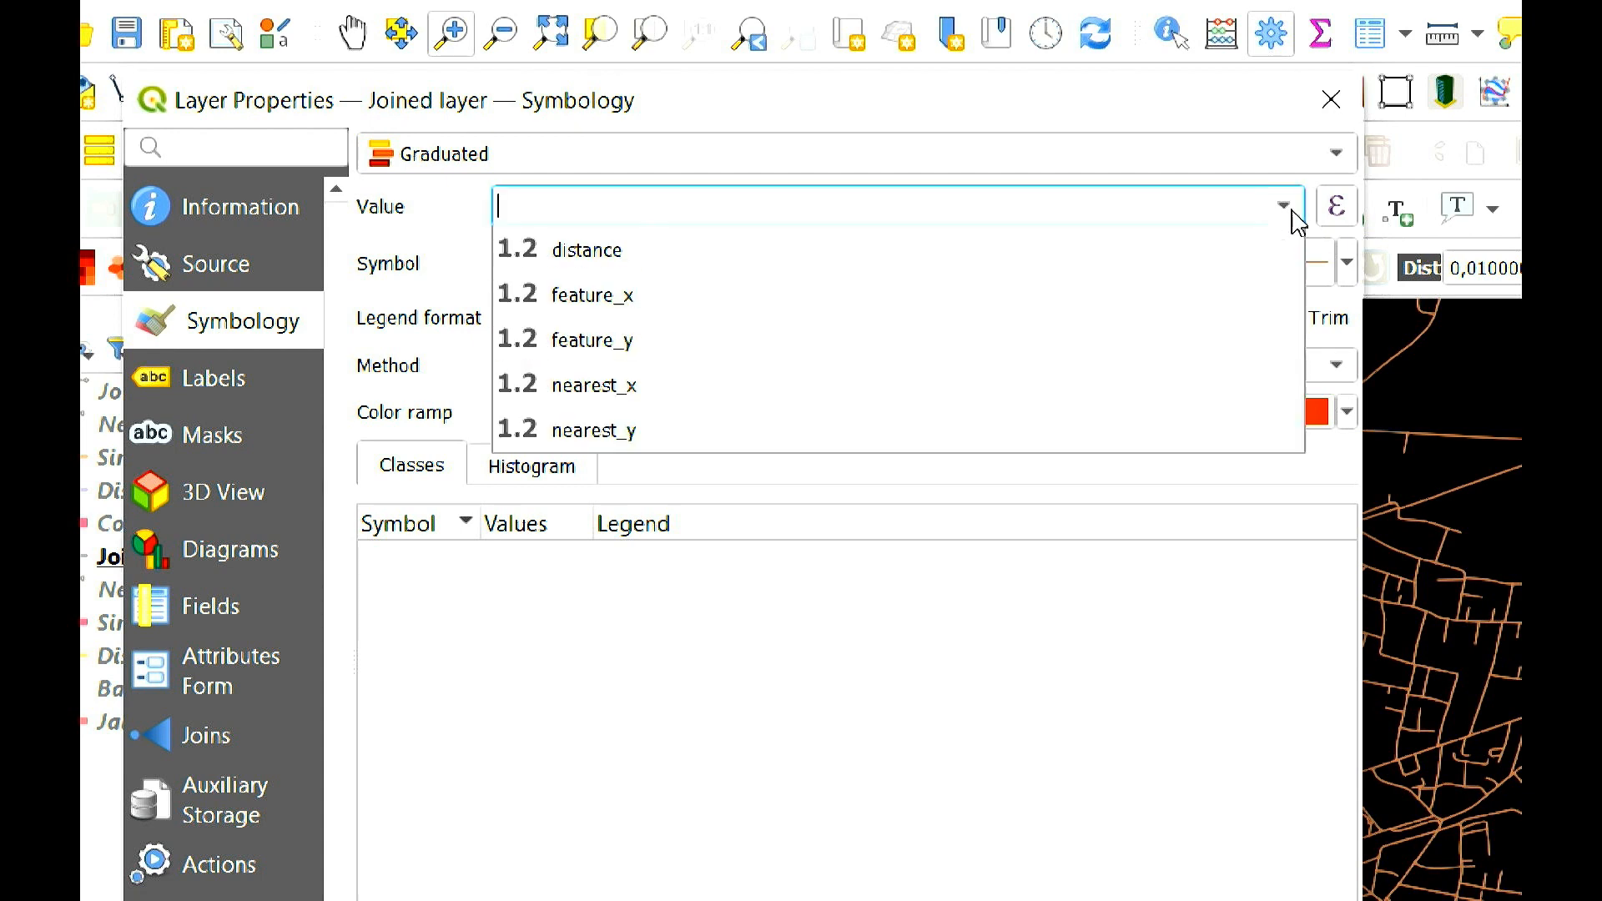
click(821, 333)
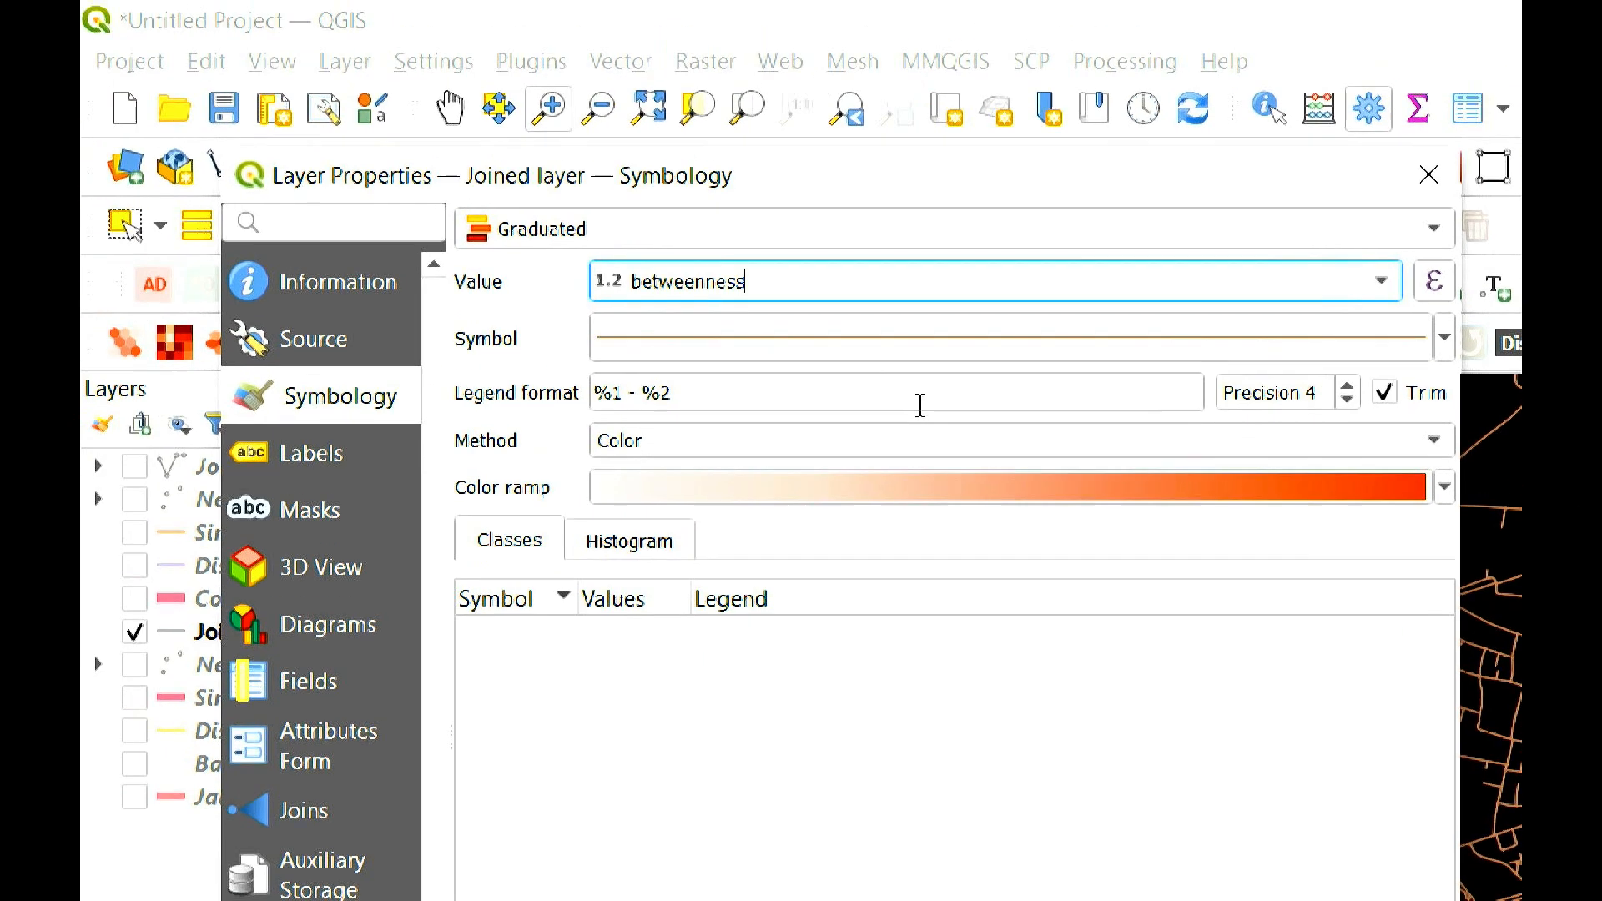
- Assign the Spectral color ramp to the betweenness symbology and invert it
click(1346, 411)
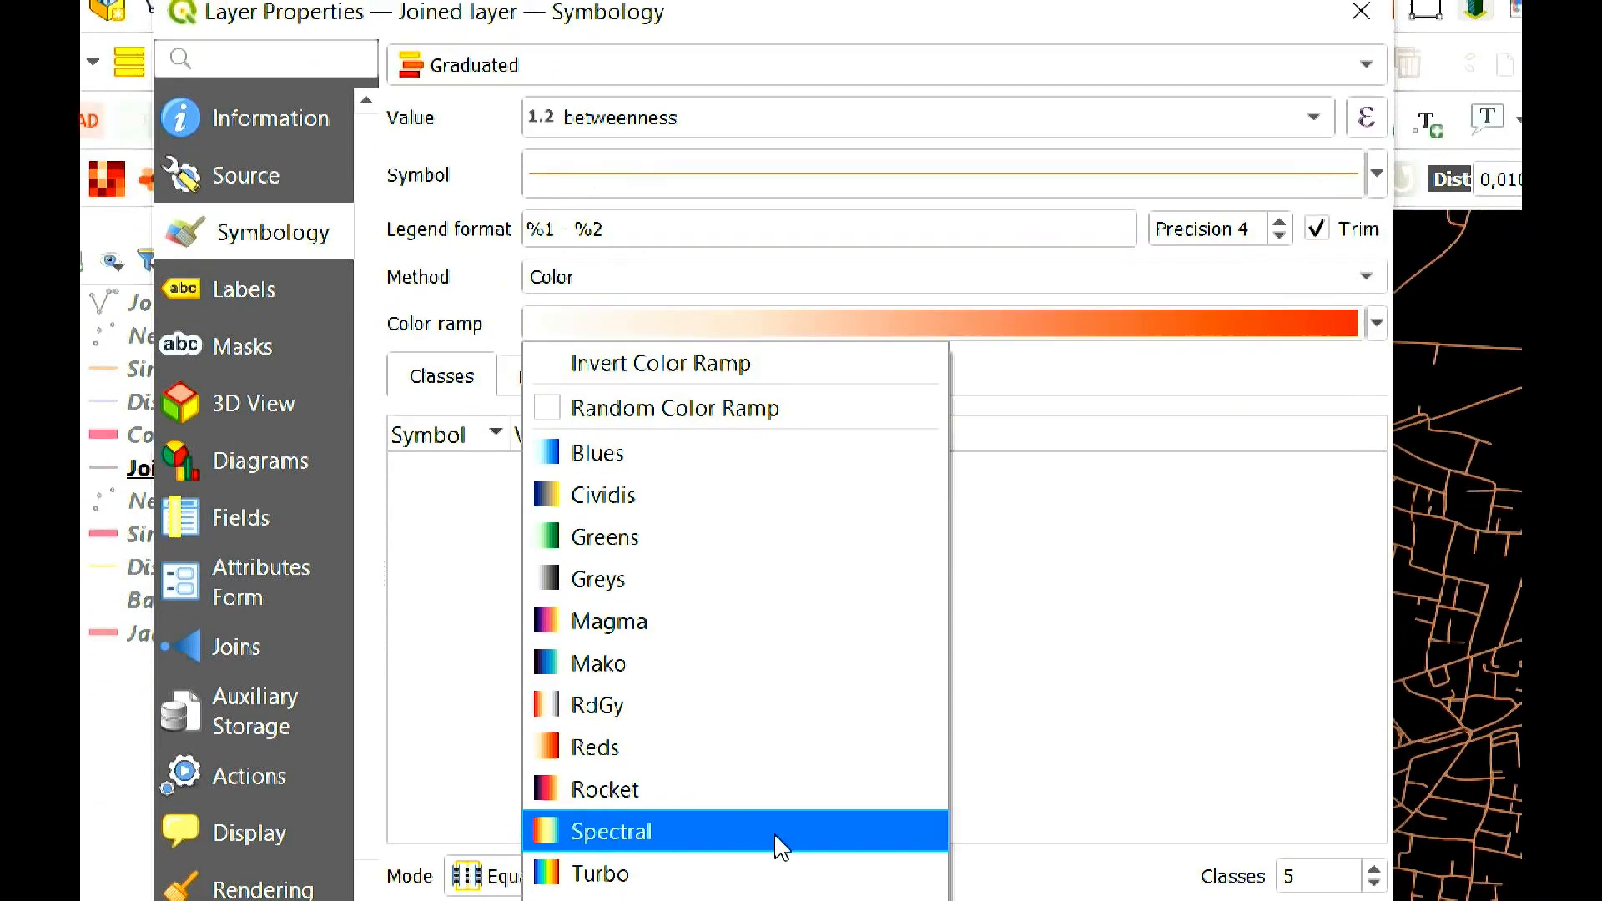
click(804, 823)
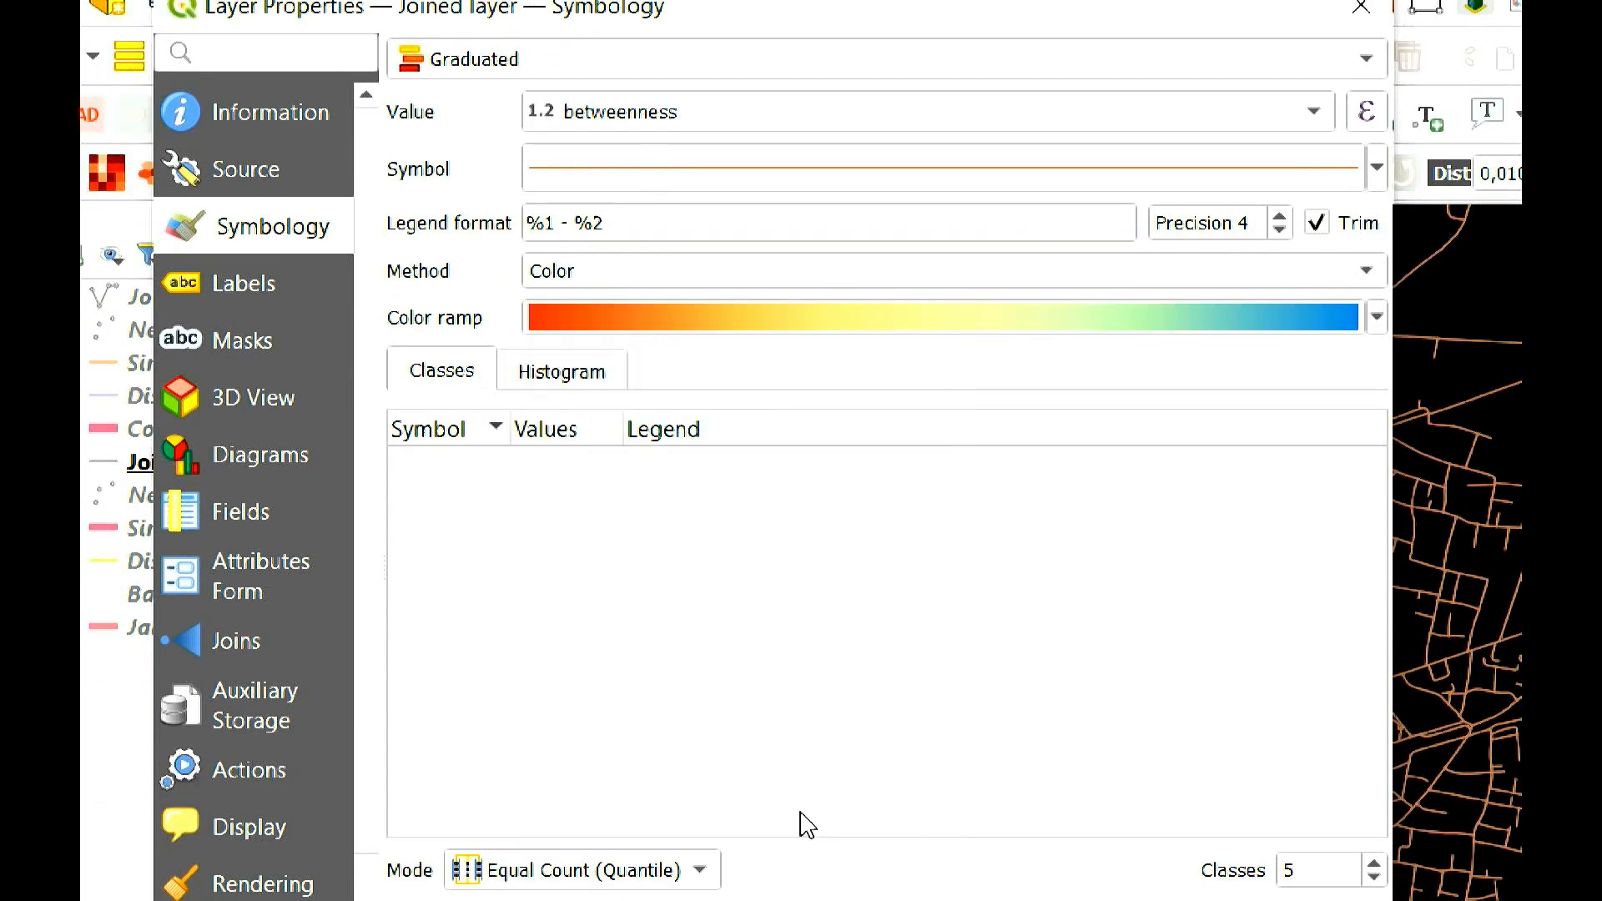
click(1376, 317)
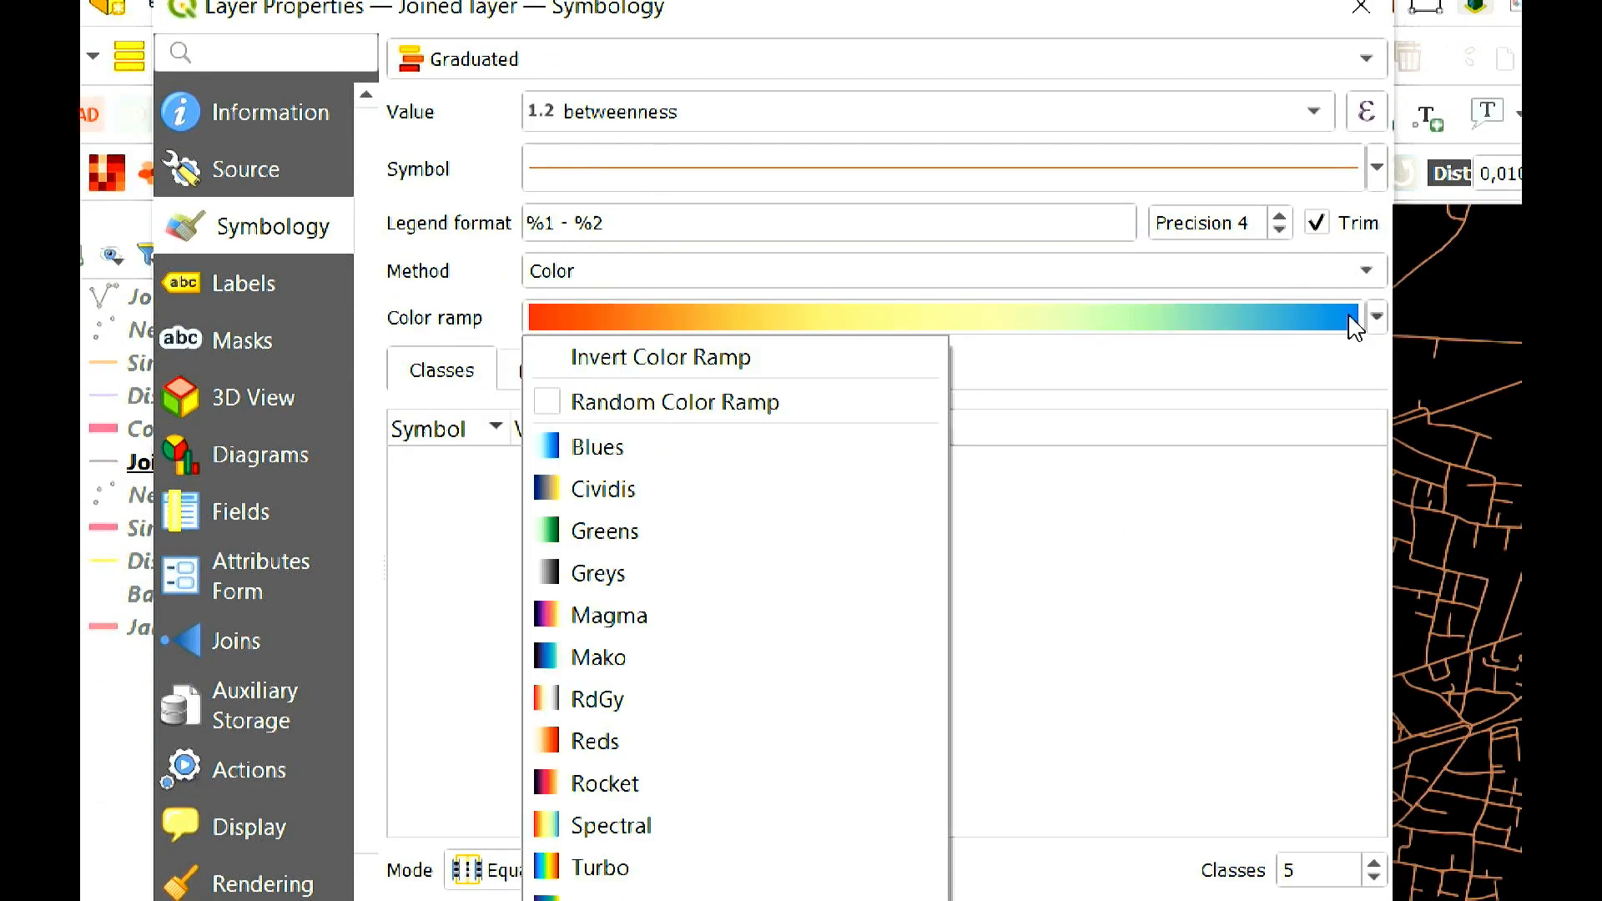
click(759, 345)
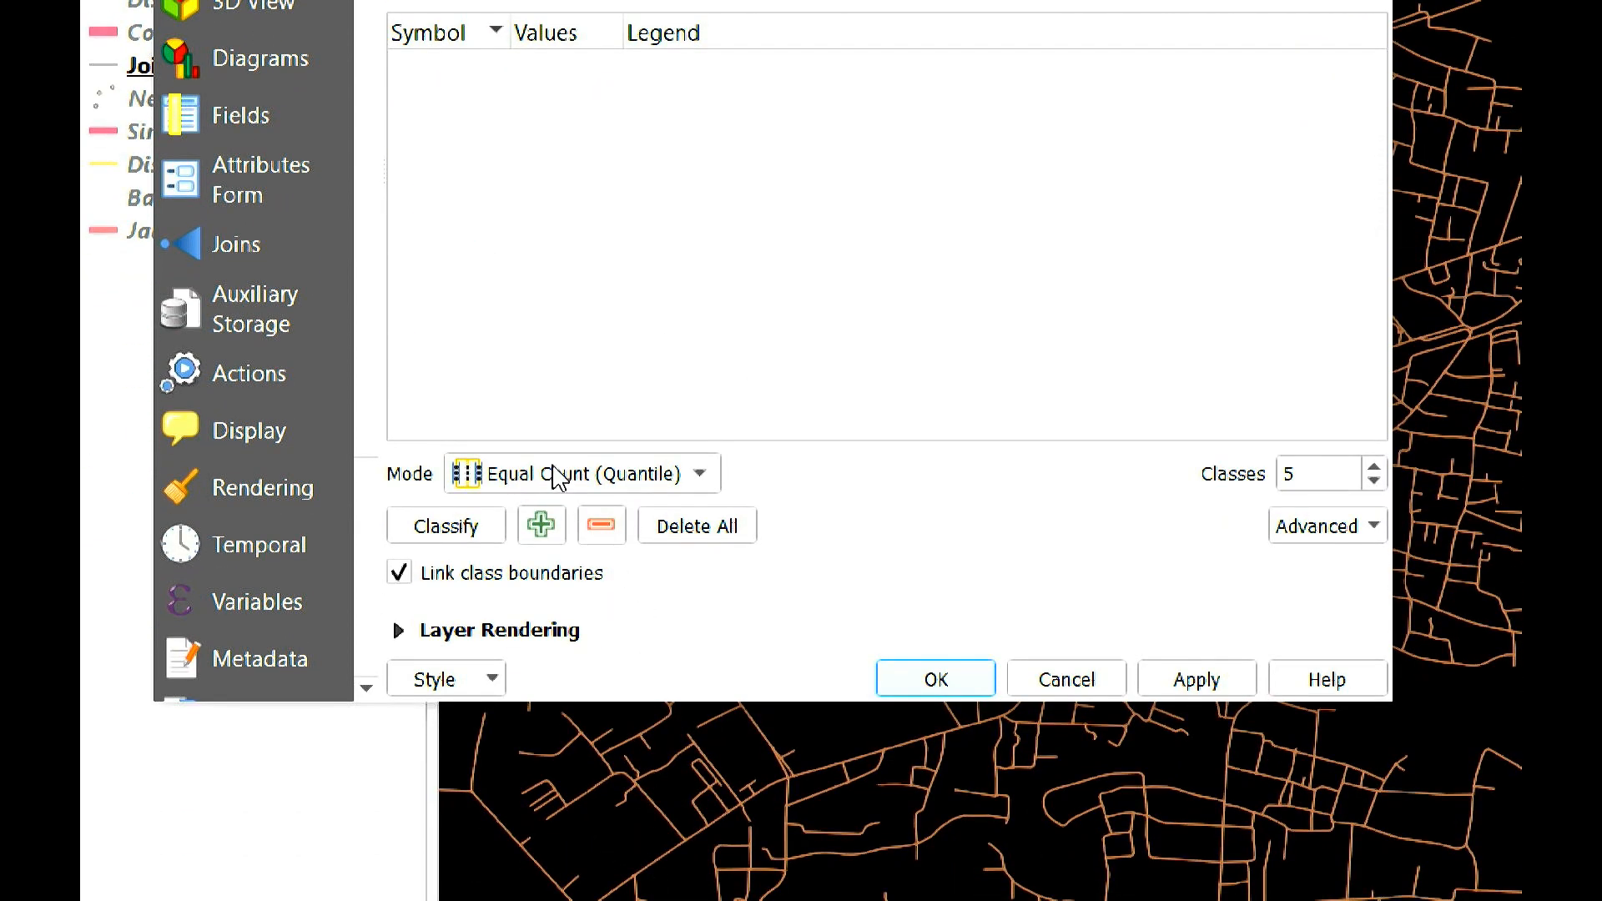
- Classify the betweenness values into 5 classes with Natural Breaks (Jenks) and apply the symbology
click(455, 526)
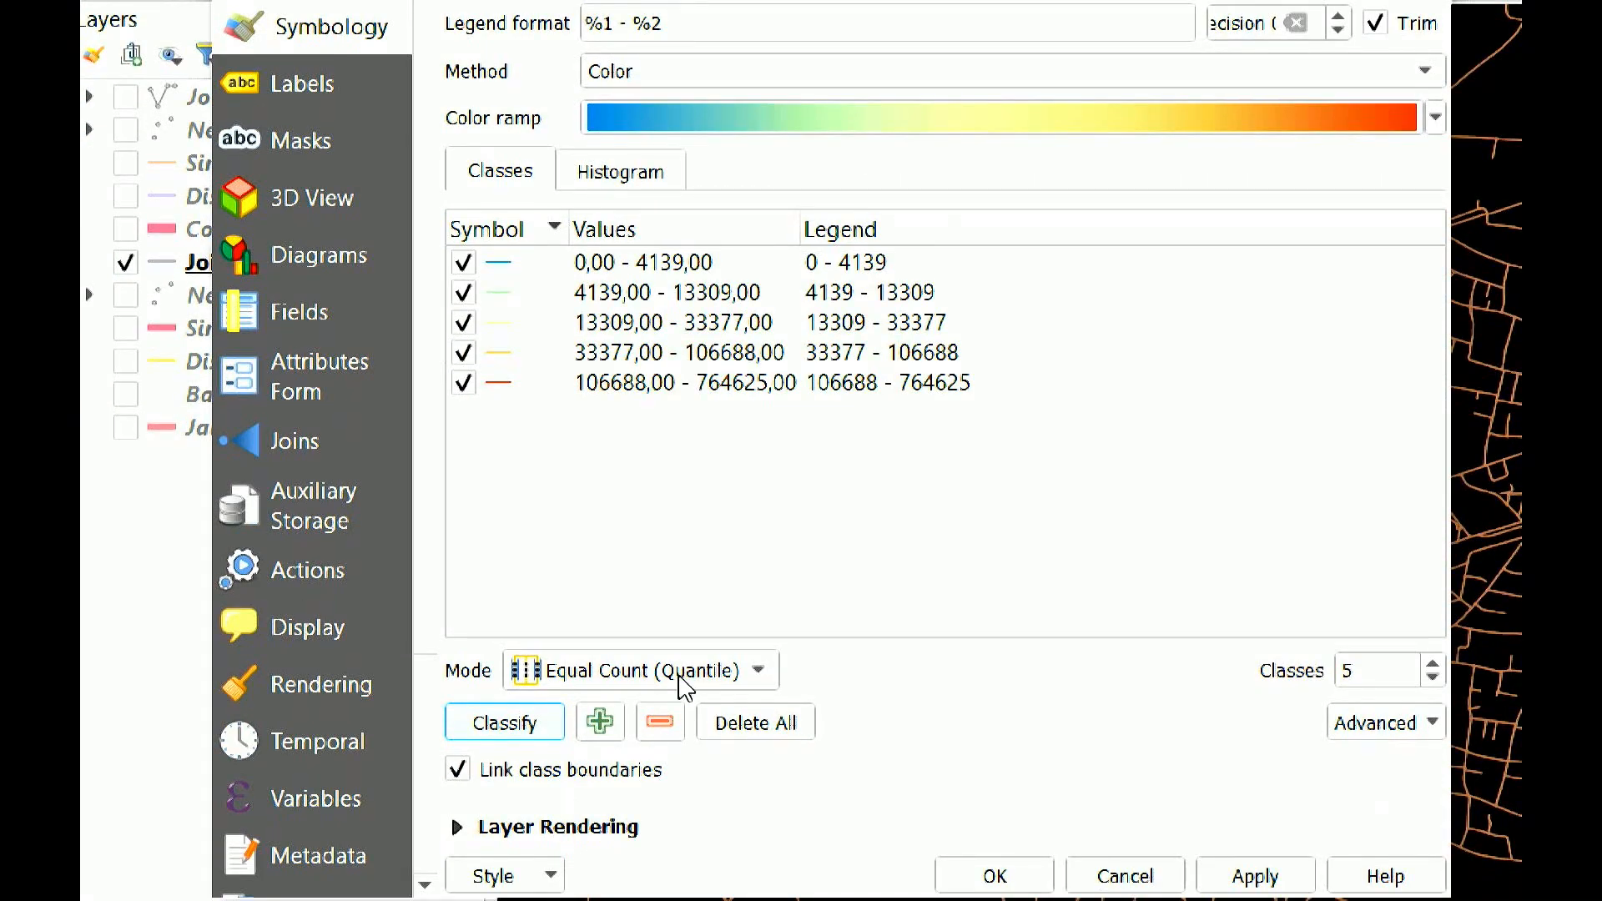
click(200, 900)
click(700, 780)
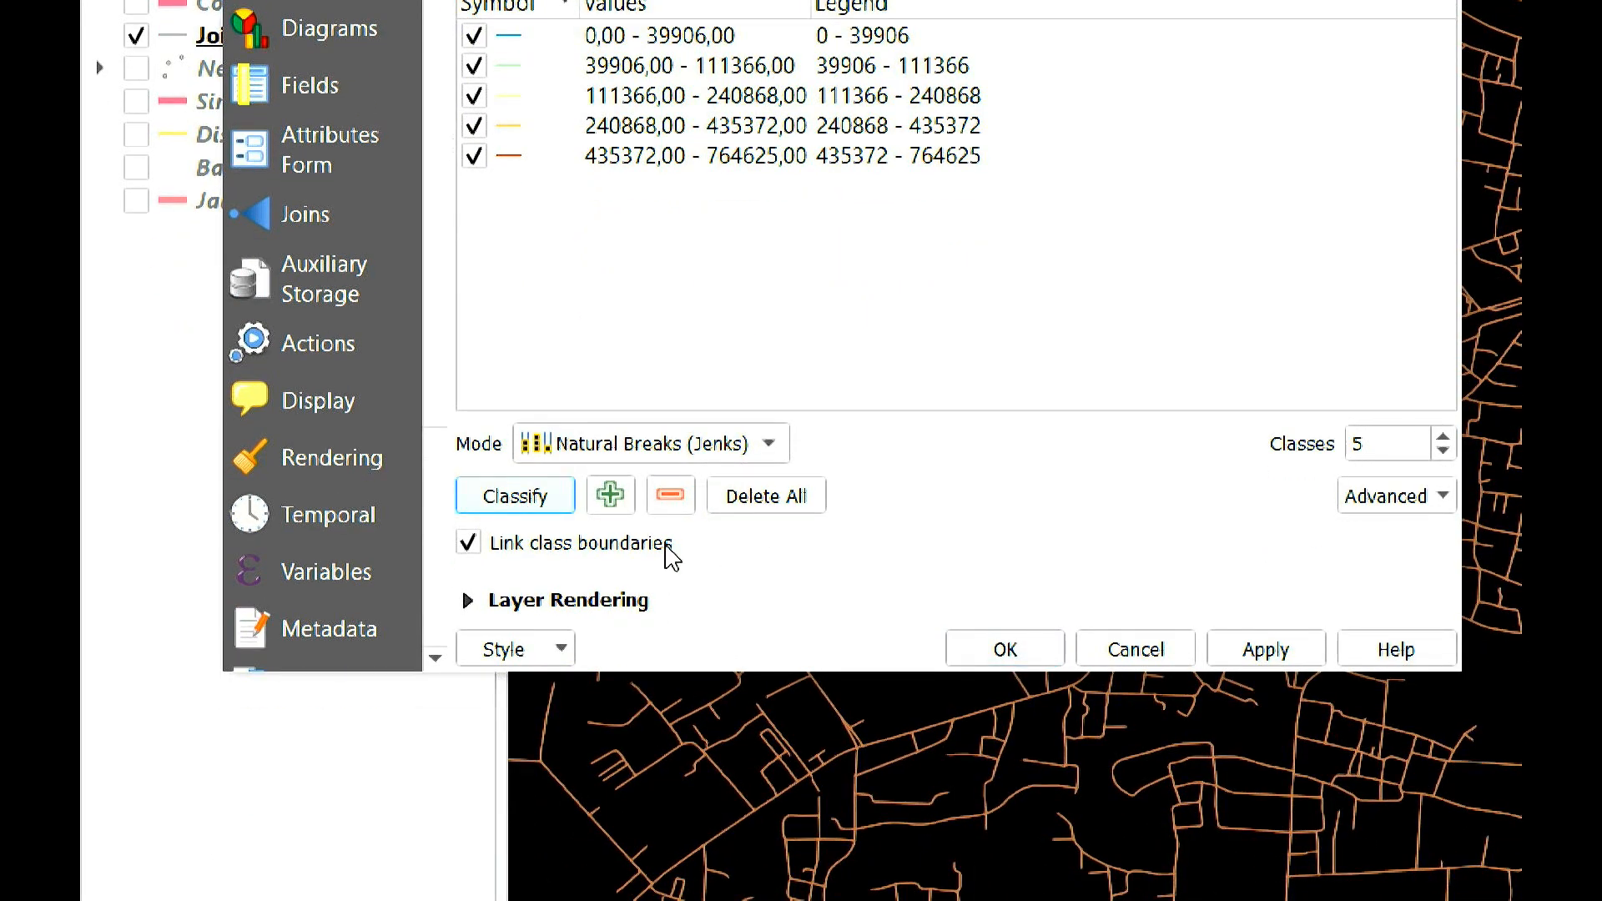
click(1265, 651)
click(1017, 652)
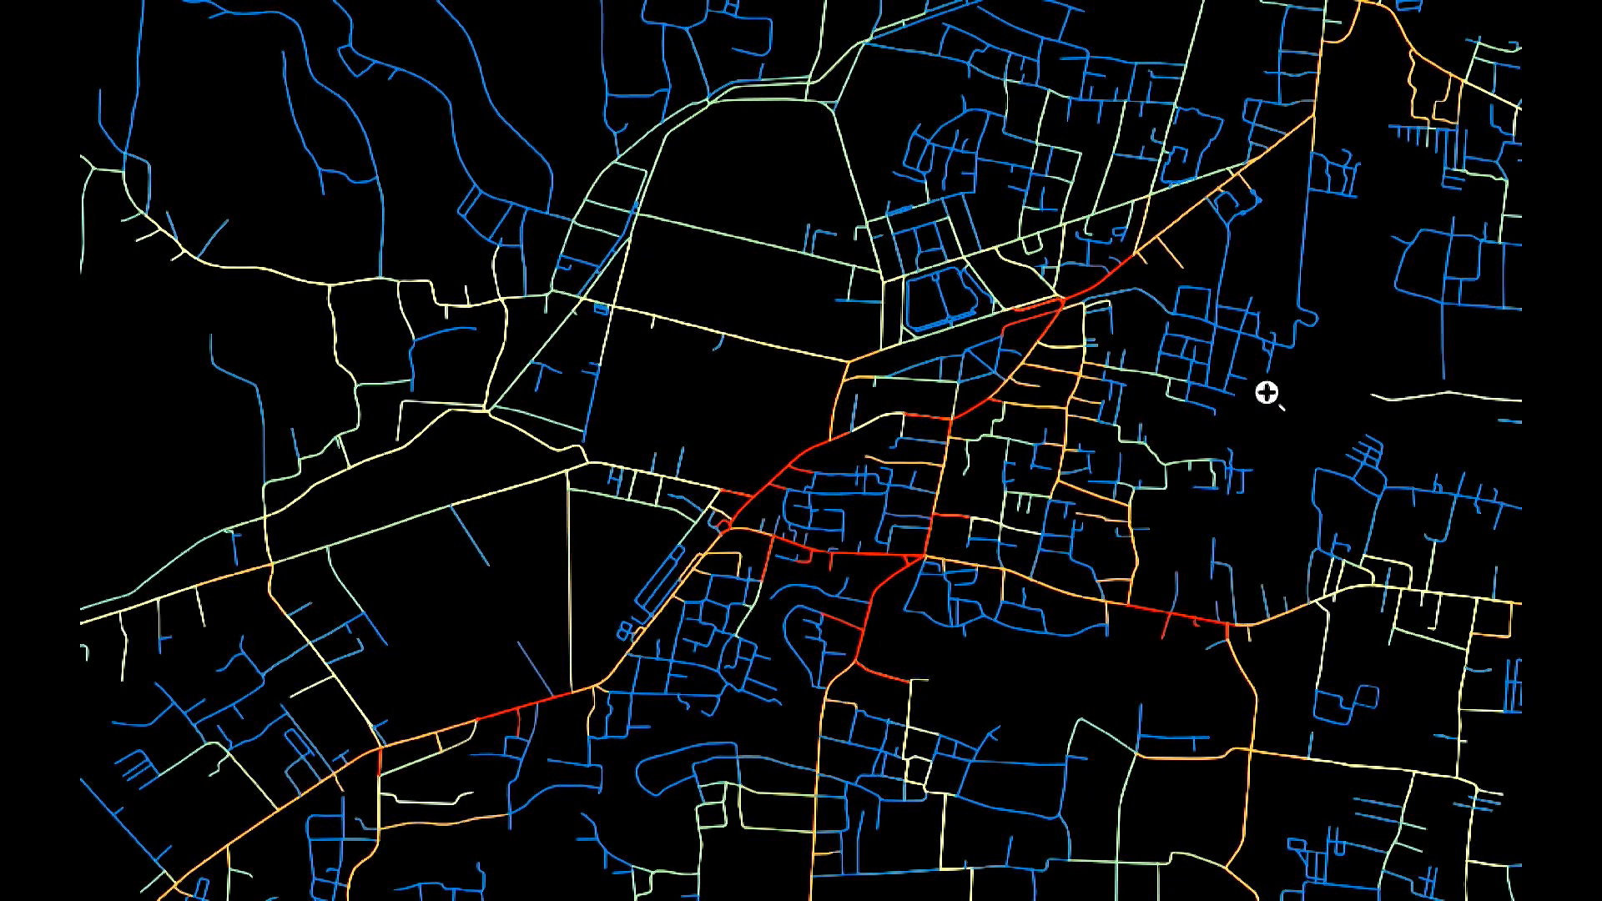
- Set up another Join Attributes by Nearest with Bangunan as input layer and the betweenness-styled Joined layer as input layer 2
key(super+plus)
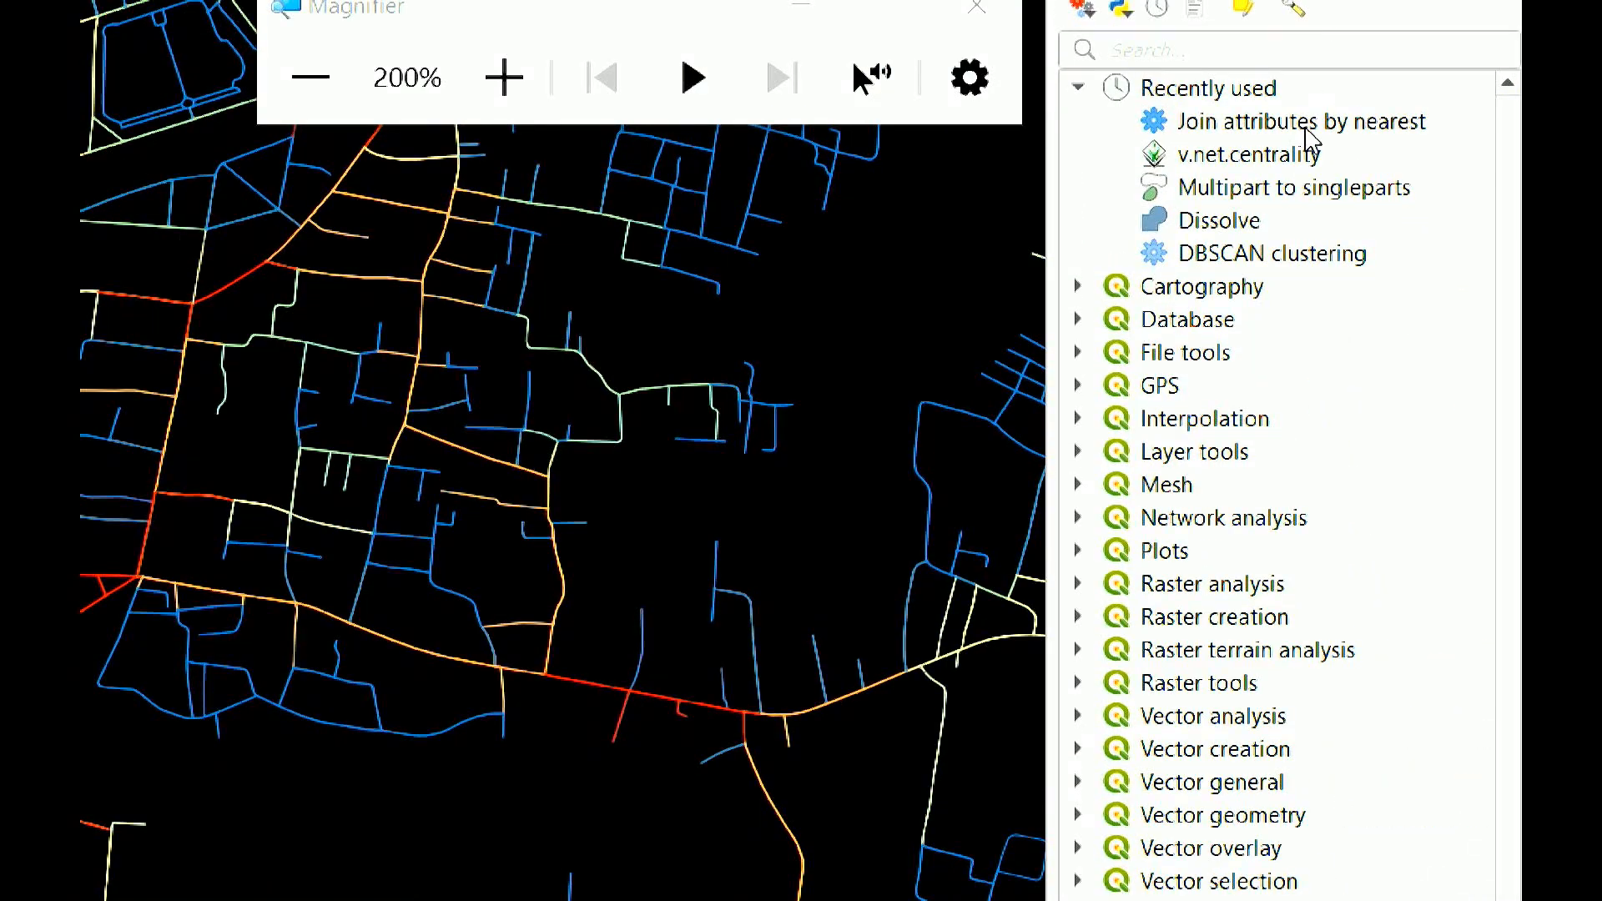
double_click(1309, 125)
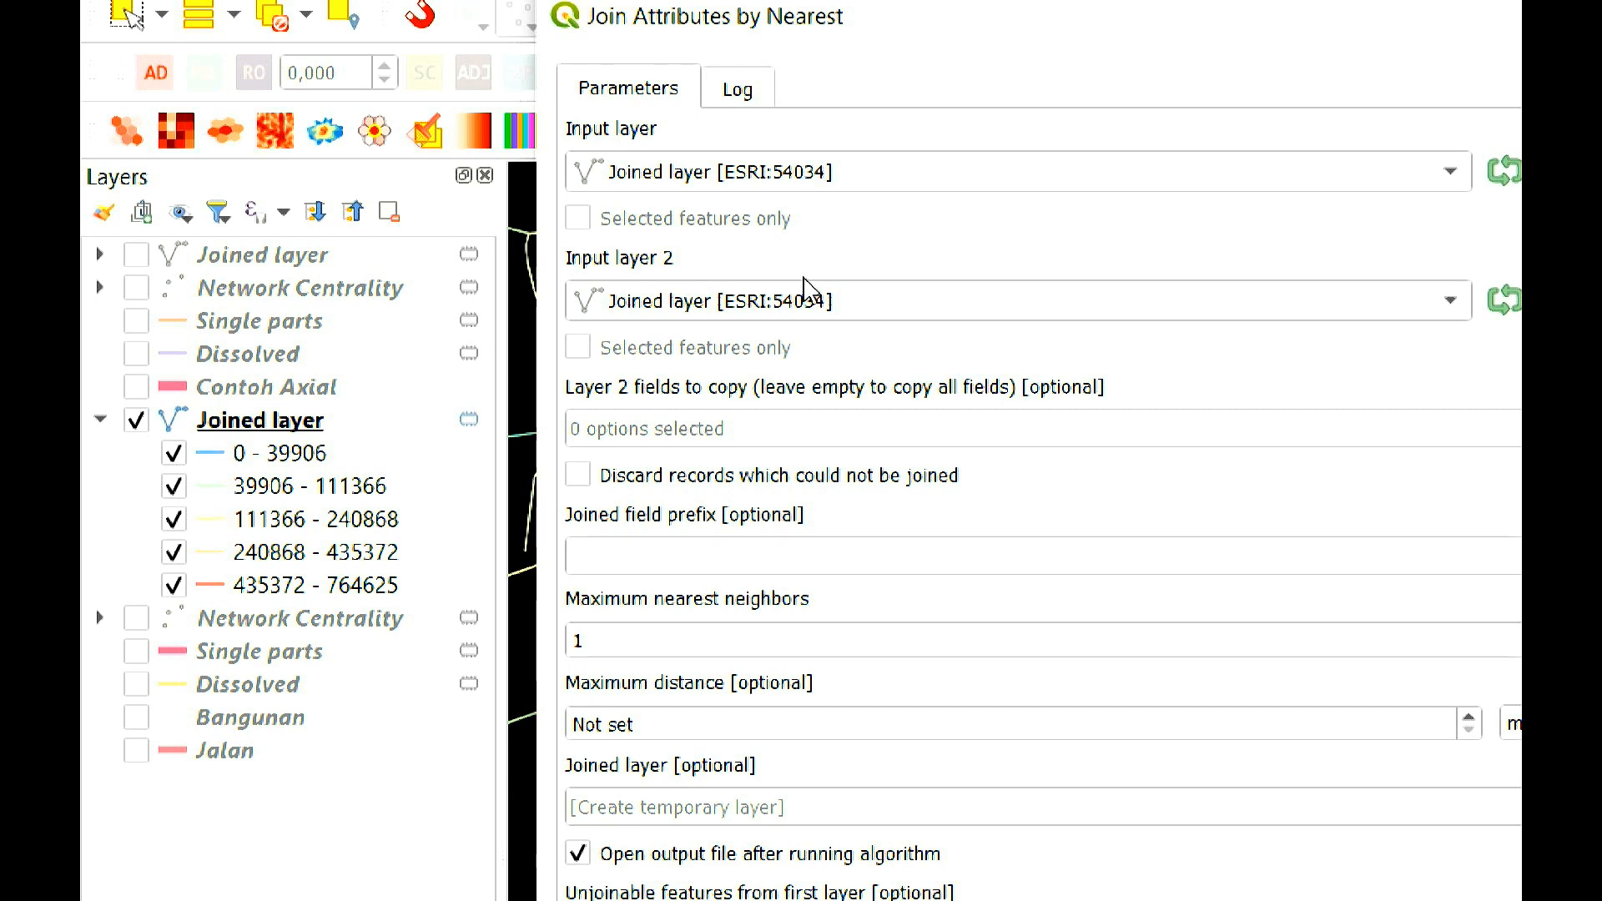
mouse_move(829, 119)
mouse_down()
mouse_move(863, 118)
mouse_move(831, 102)
mouse_up()
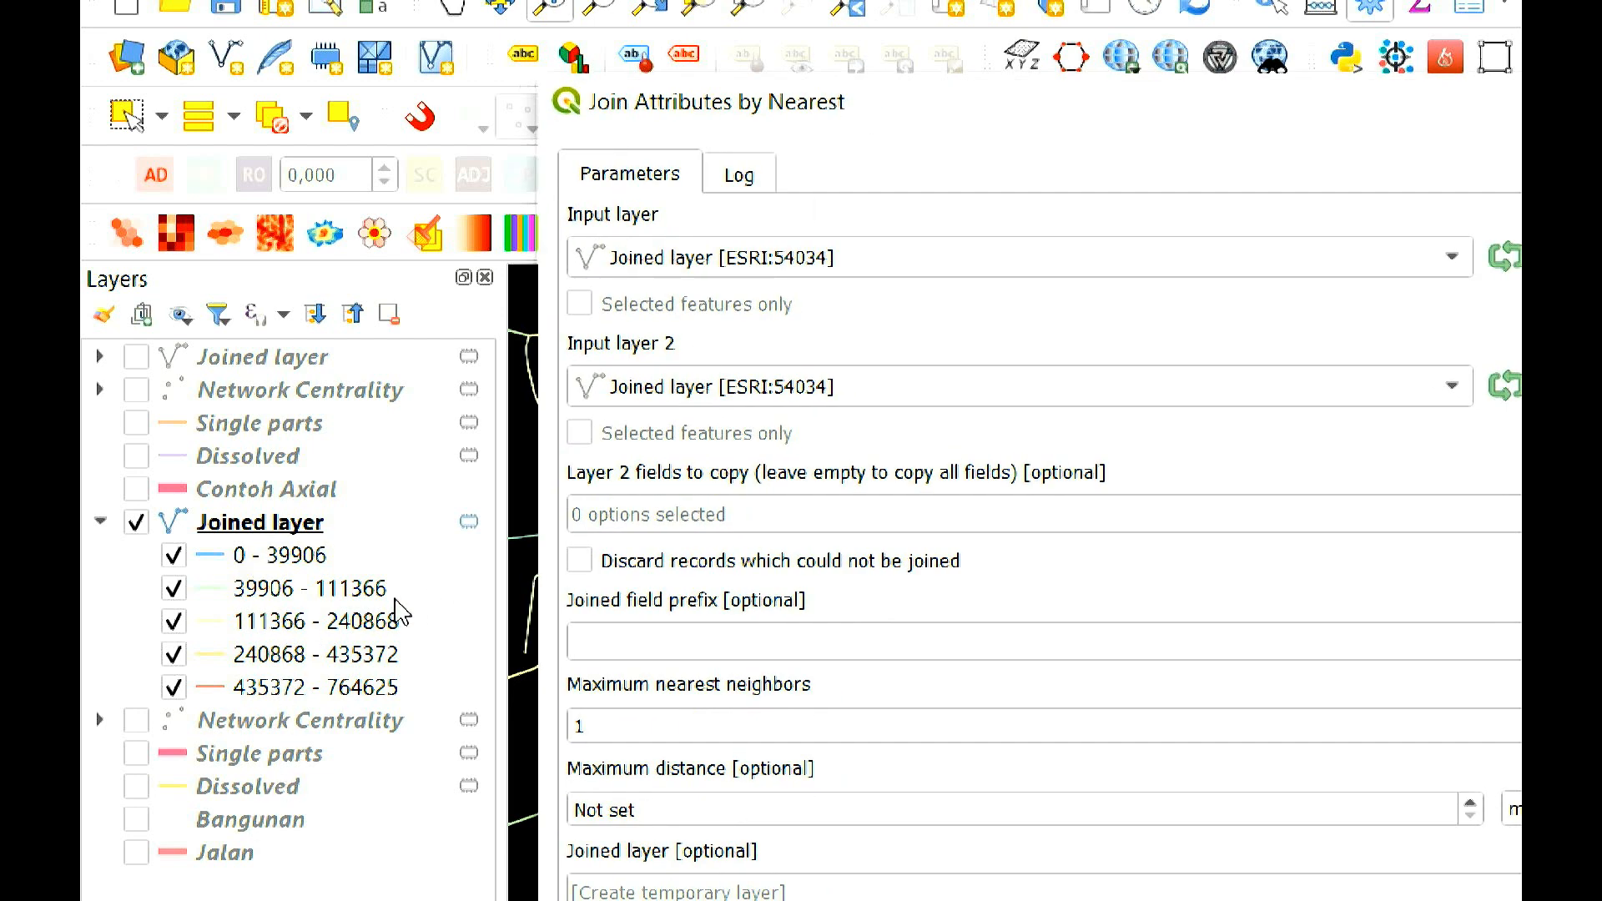
click(250, 823)
drag(253, 819, 791, 256)
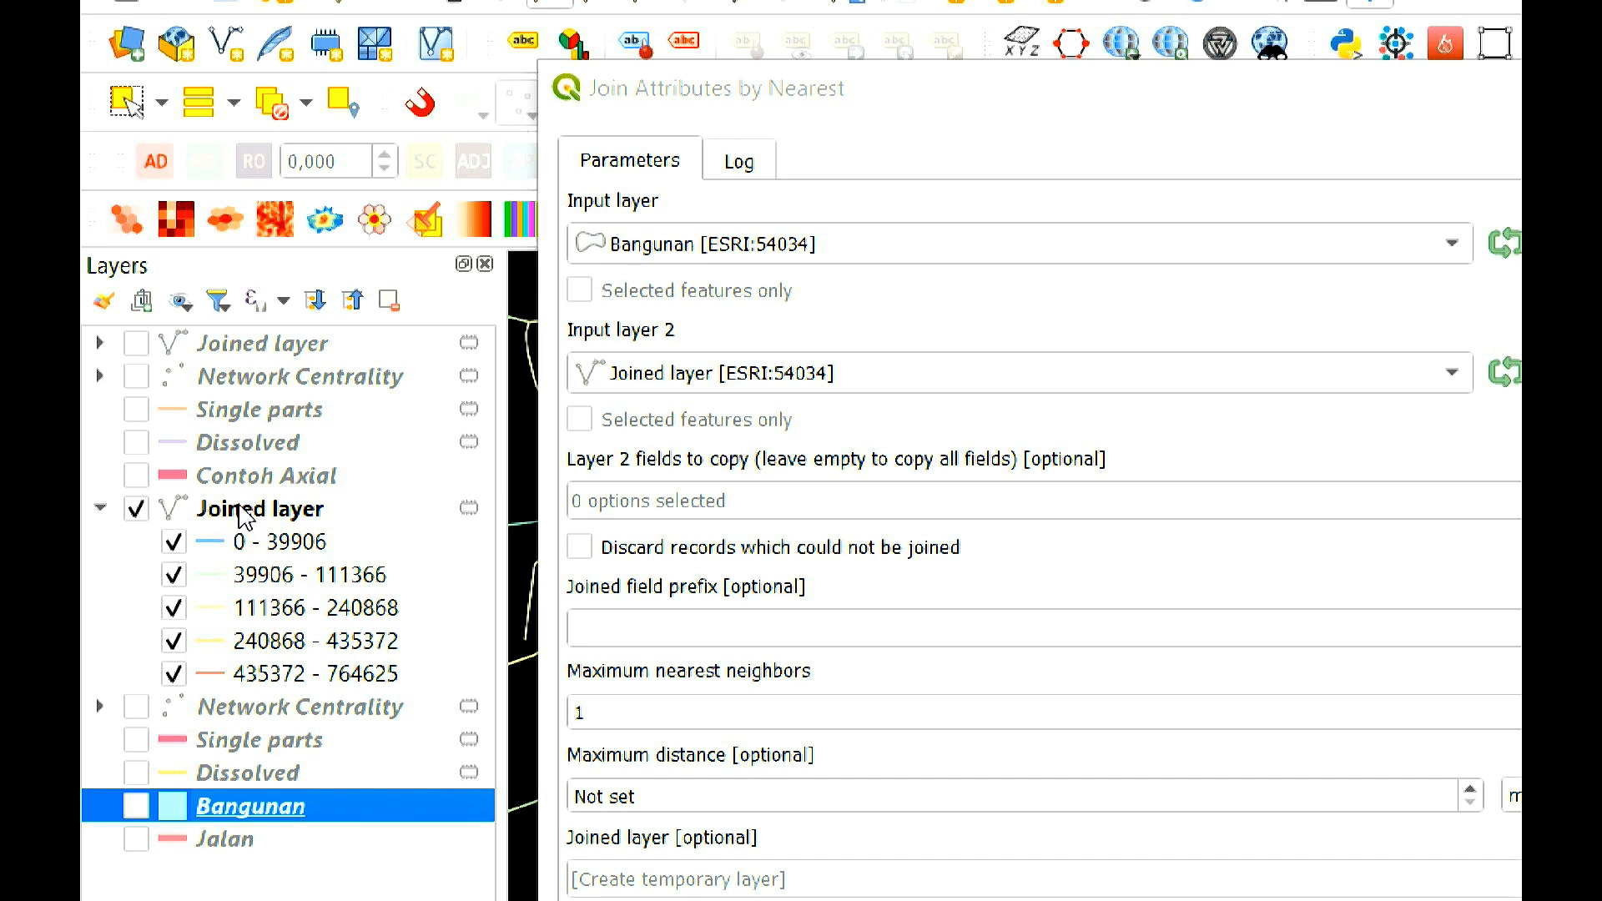
drag(260, 513, 845, 377)
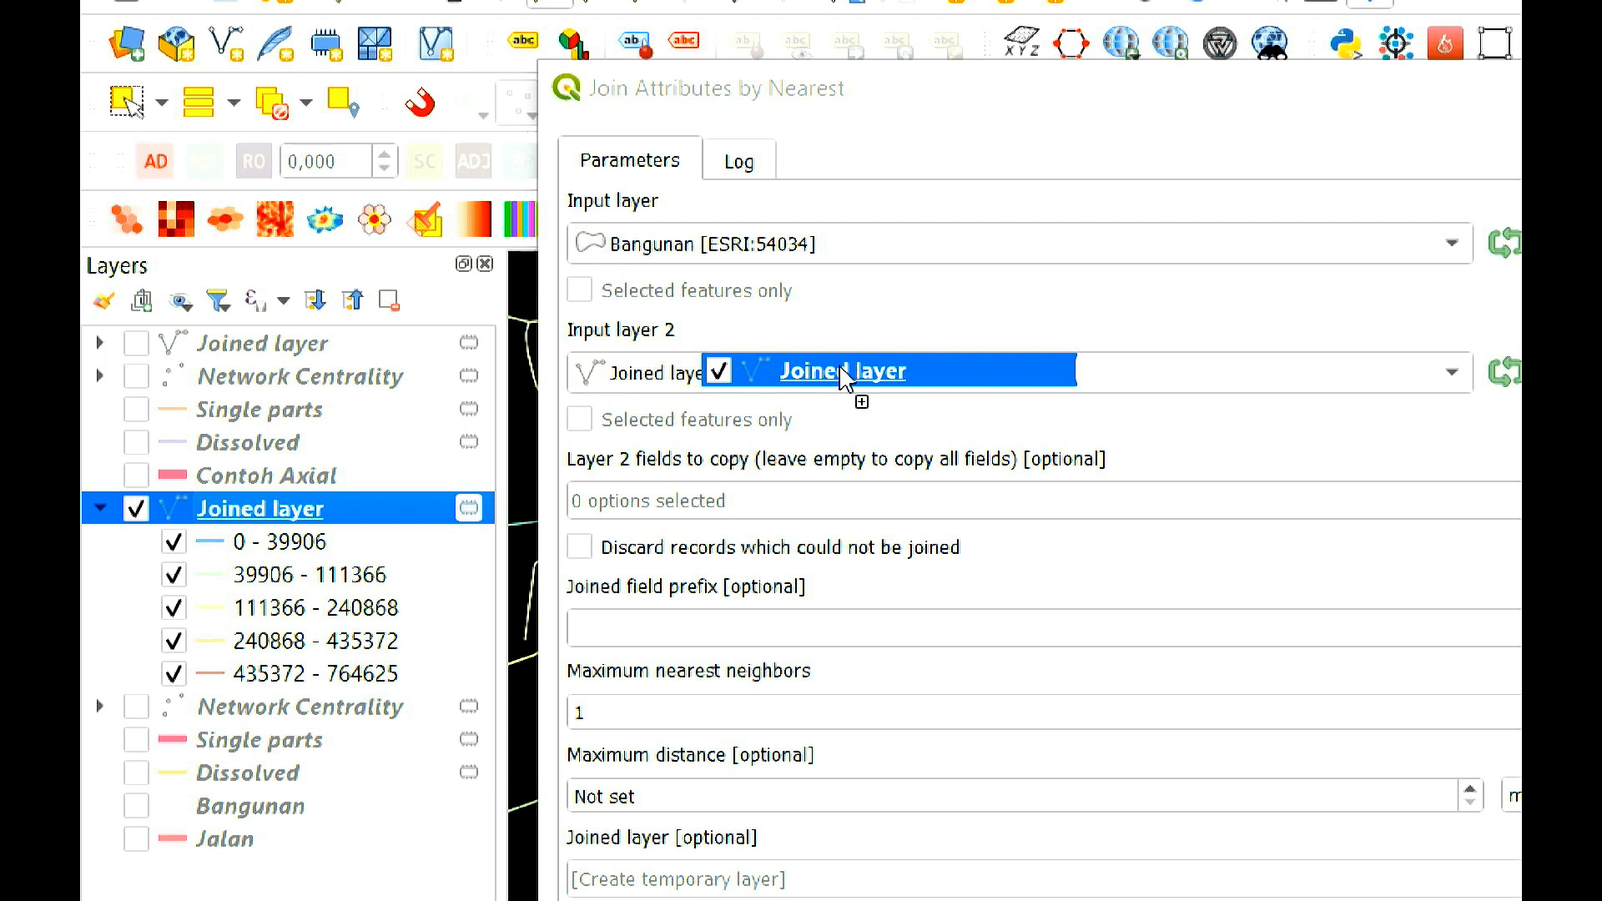
drag(845, 377, 845, 380)
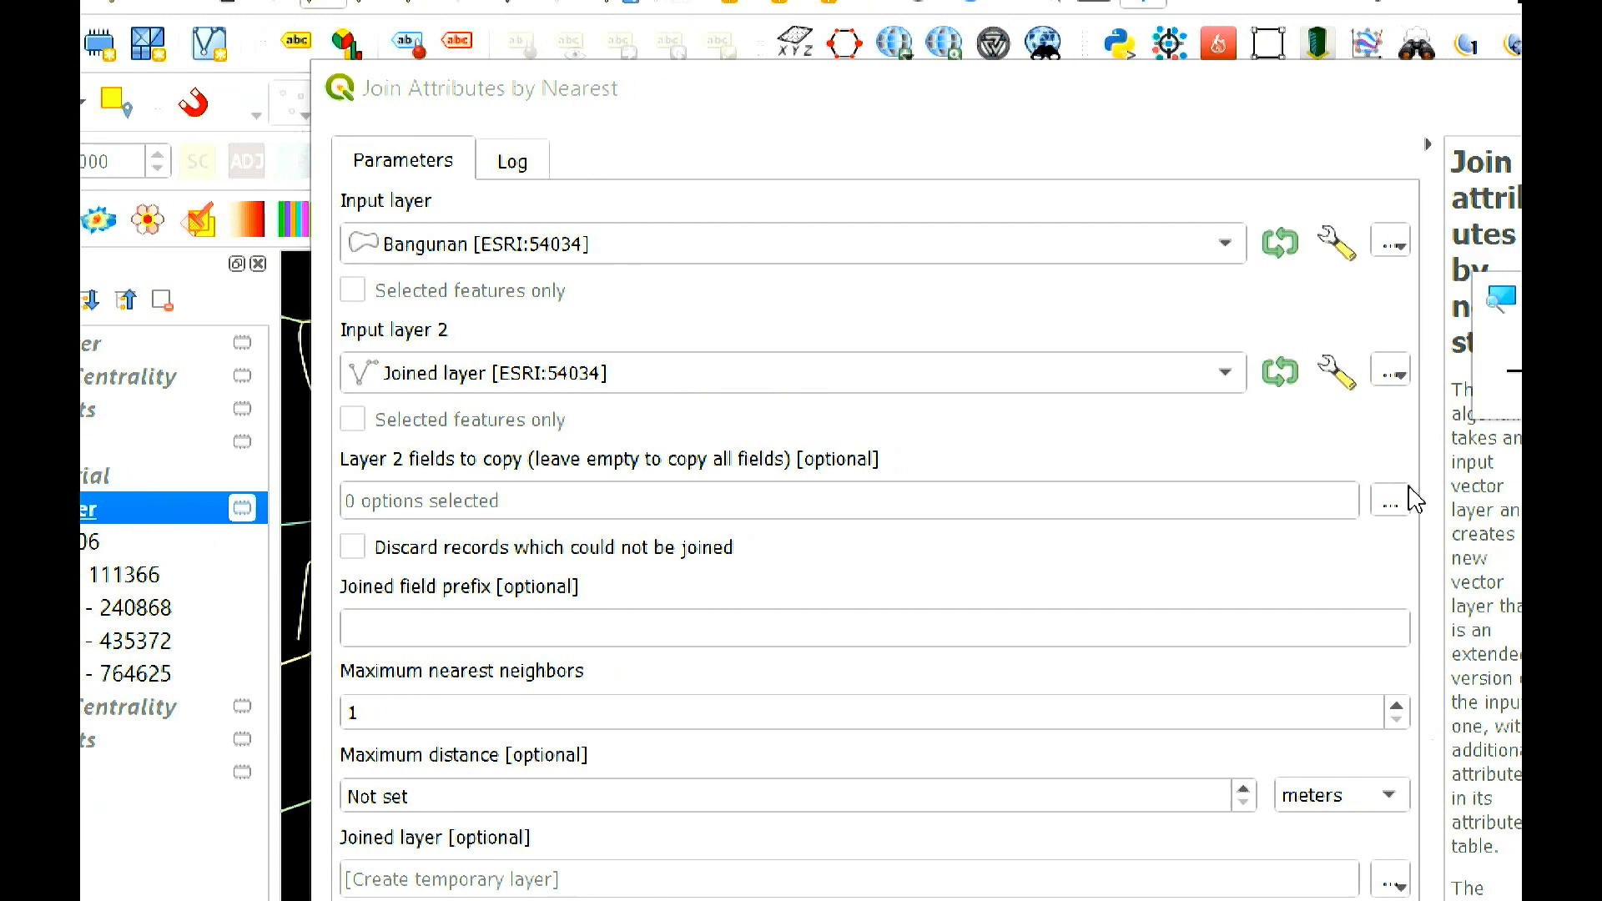
- Run the building join with only the three centrality fields copied and a maximum distance of 200 meters
click(1357, 504)
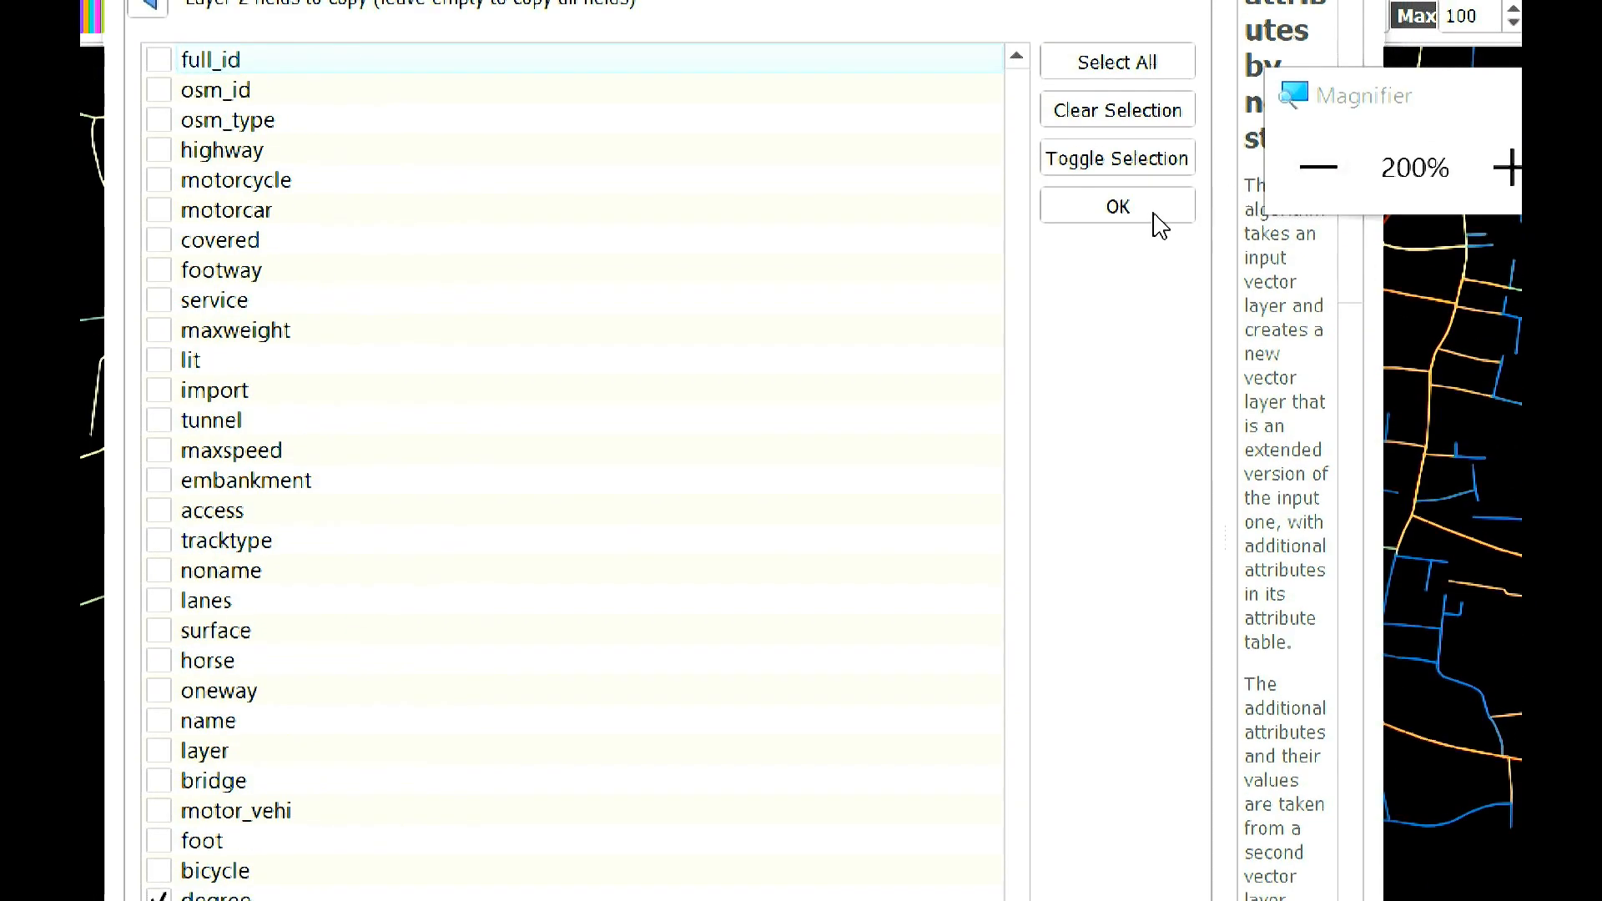
click(1150, 219)
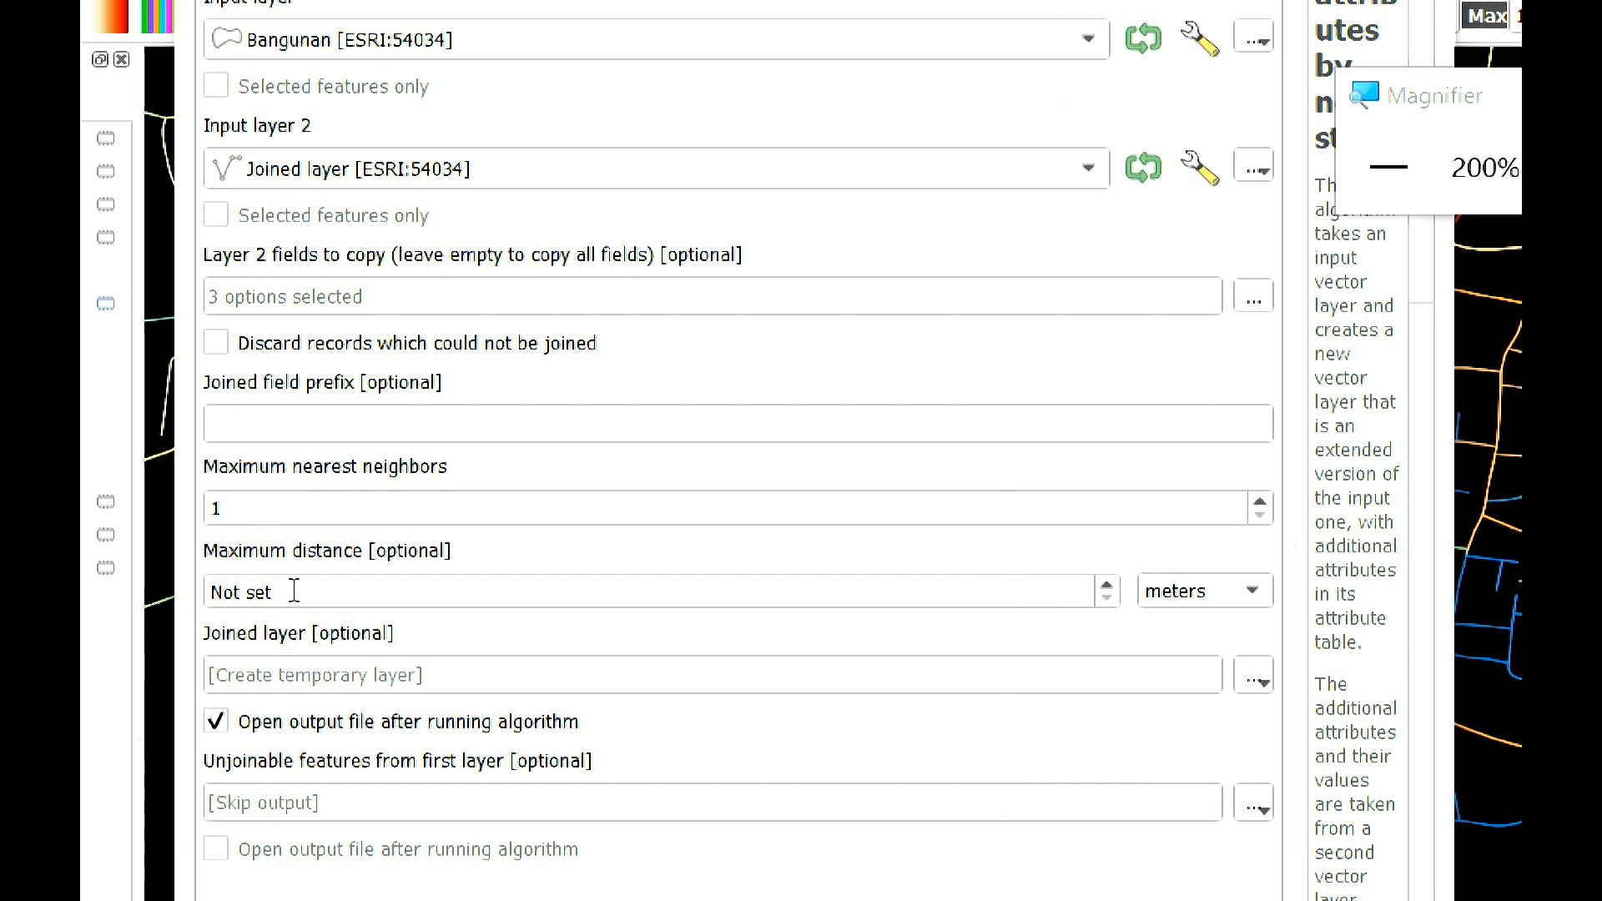
drag(223, 590, 129, 578)
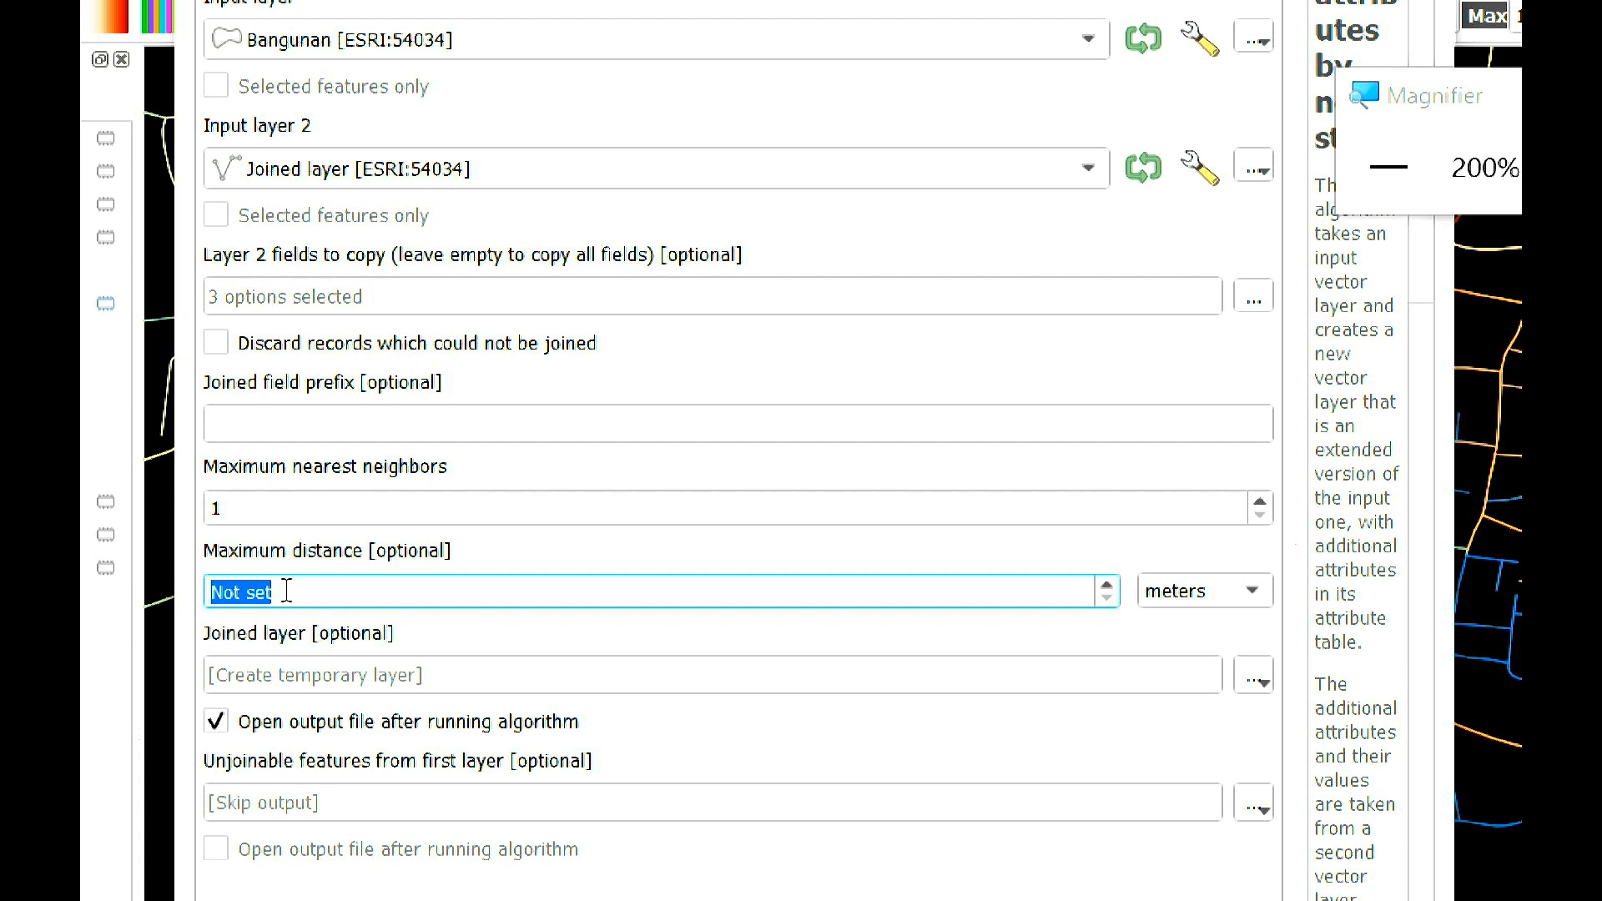
text(20)
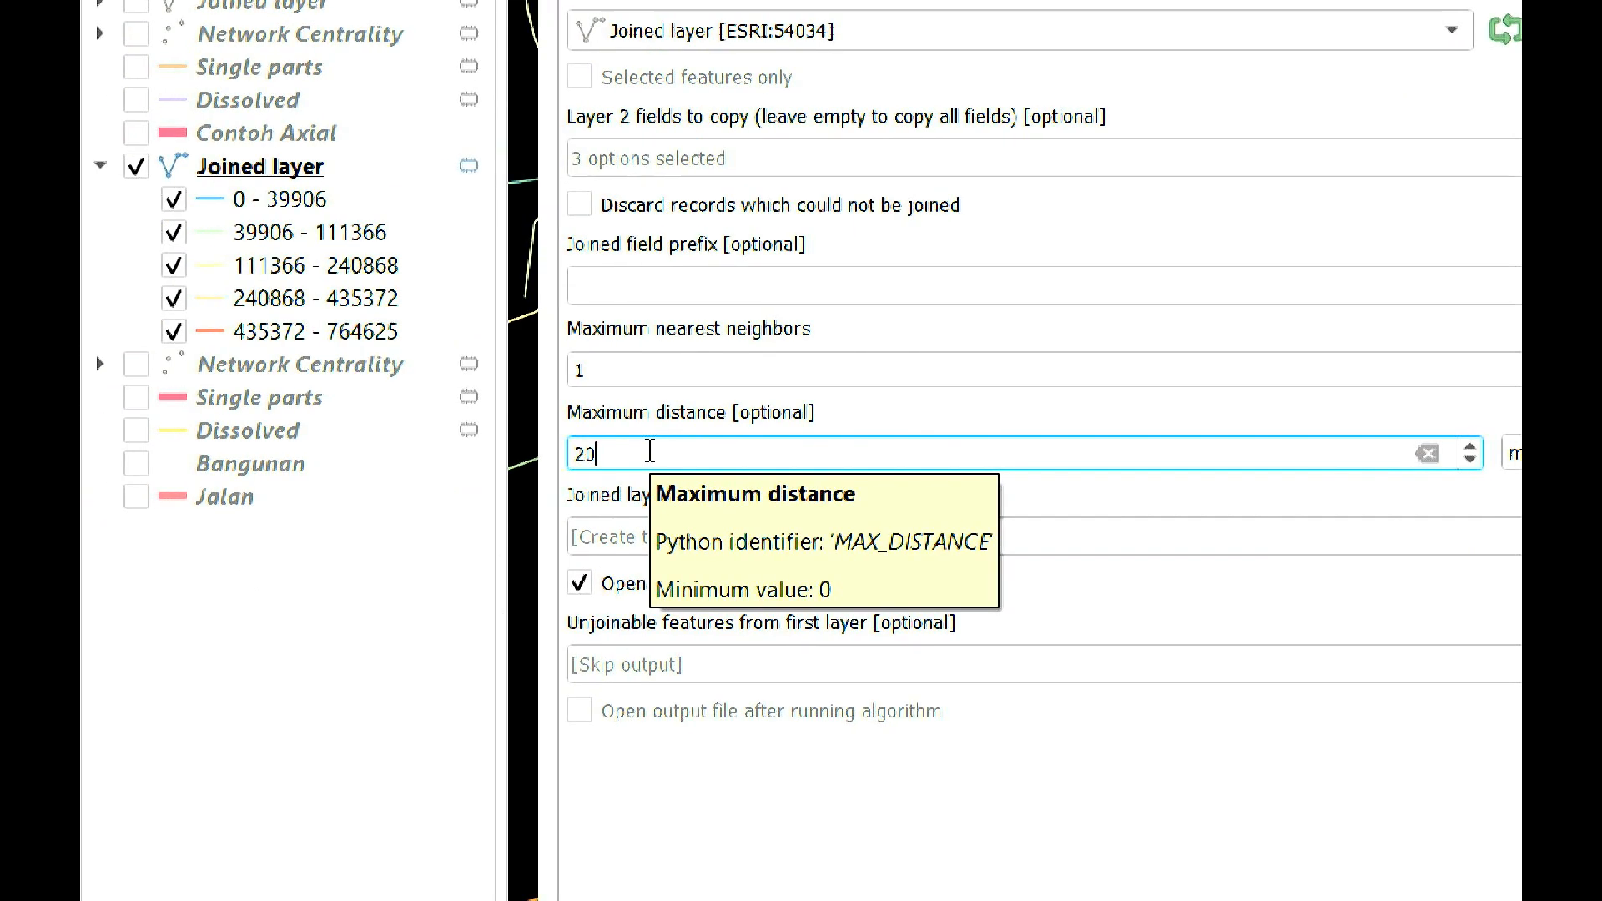
text(0)
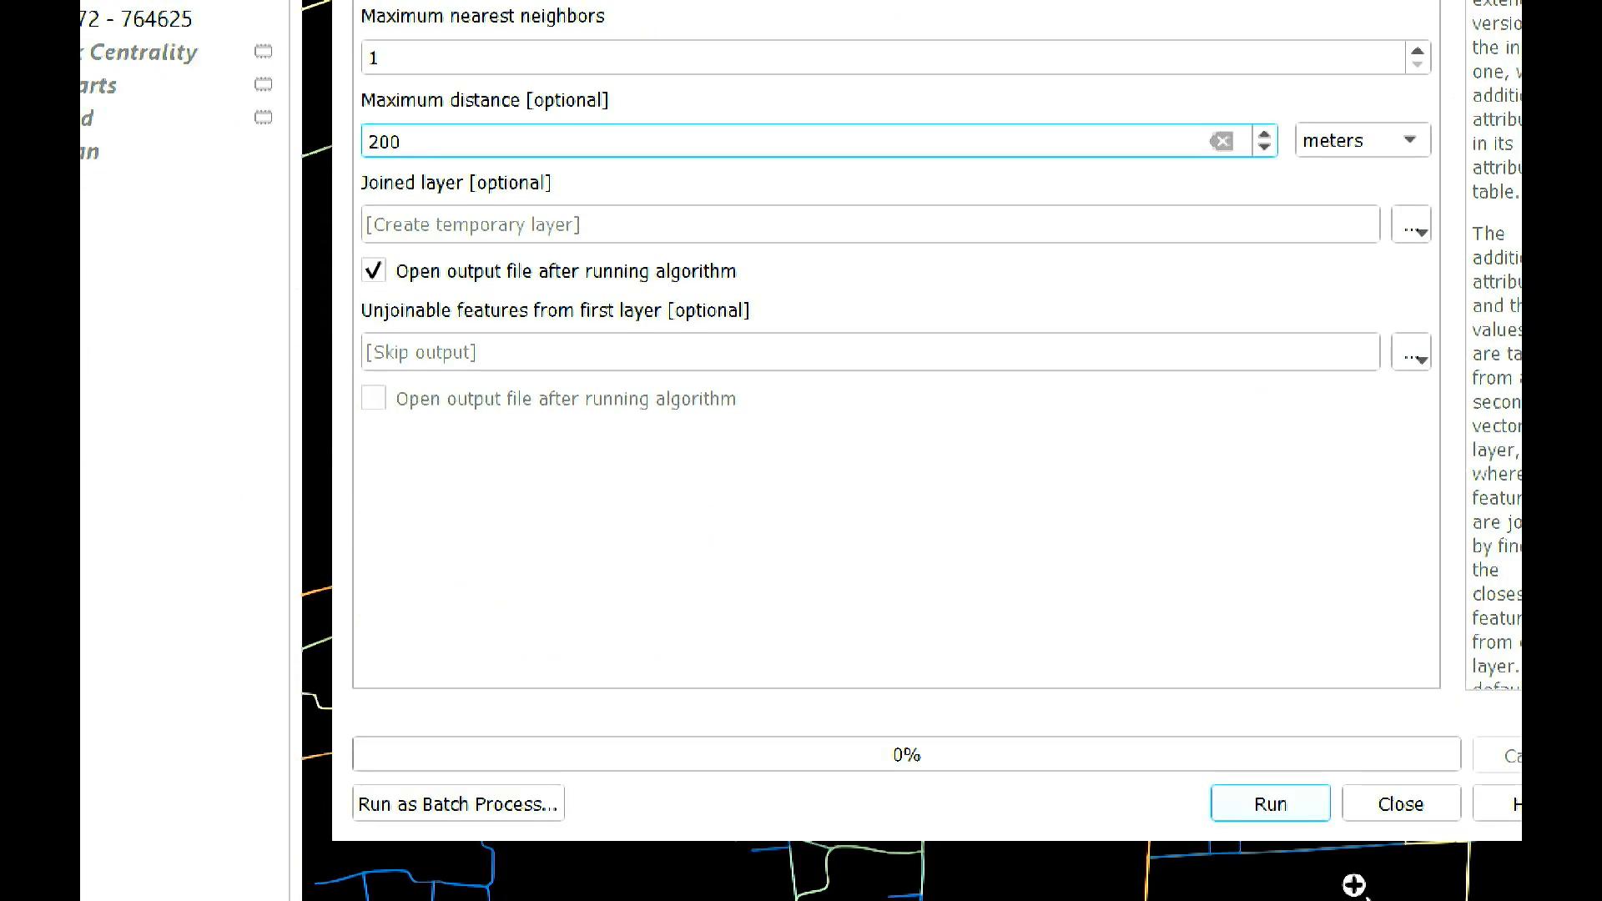
click(1301, 819)
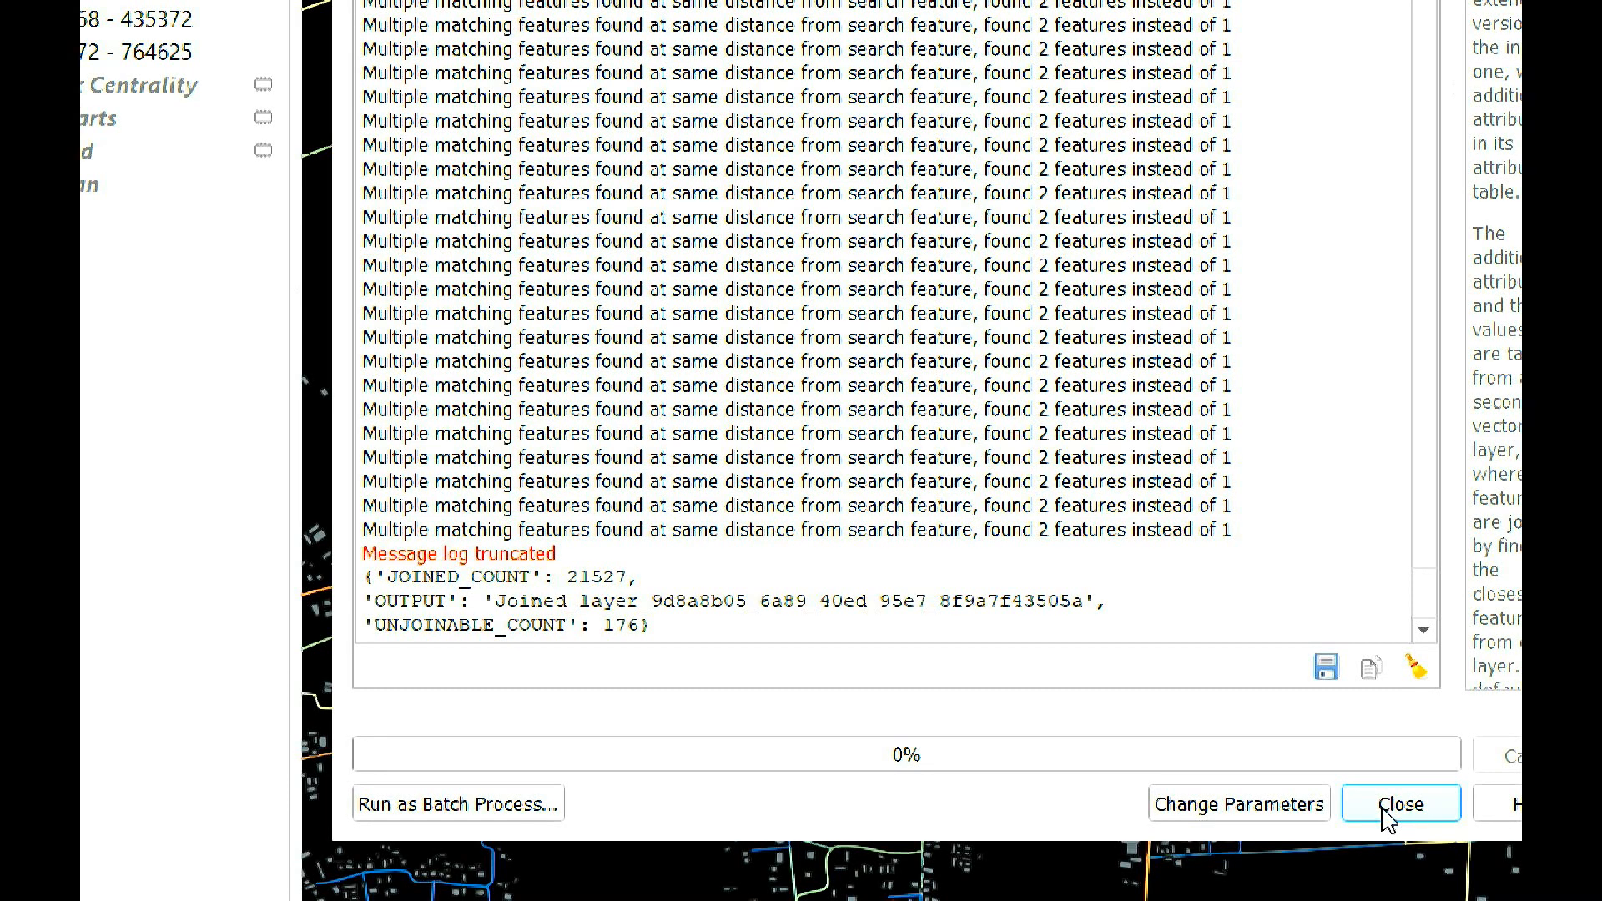
click(1382, 809)
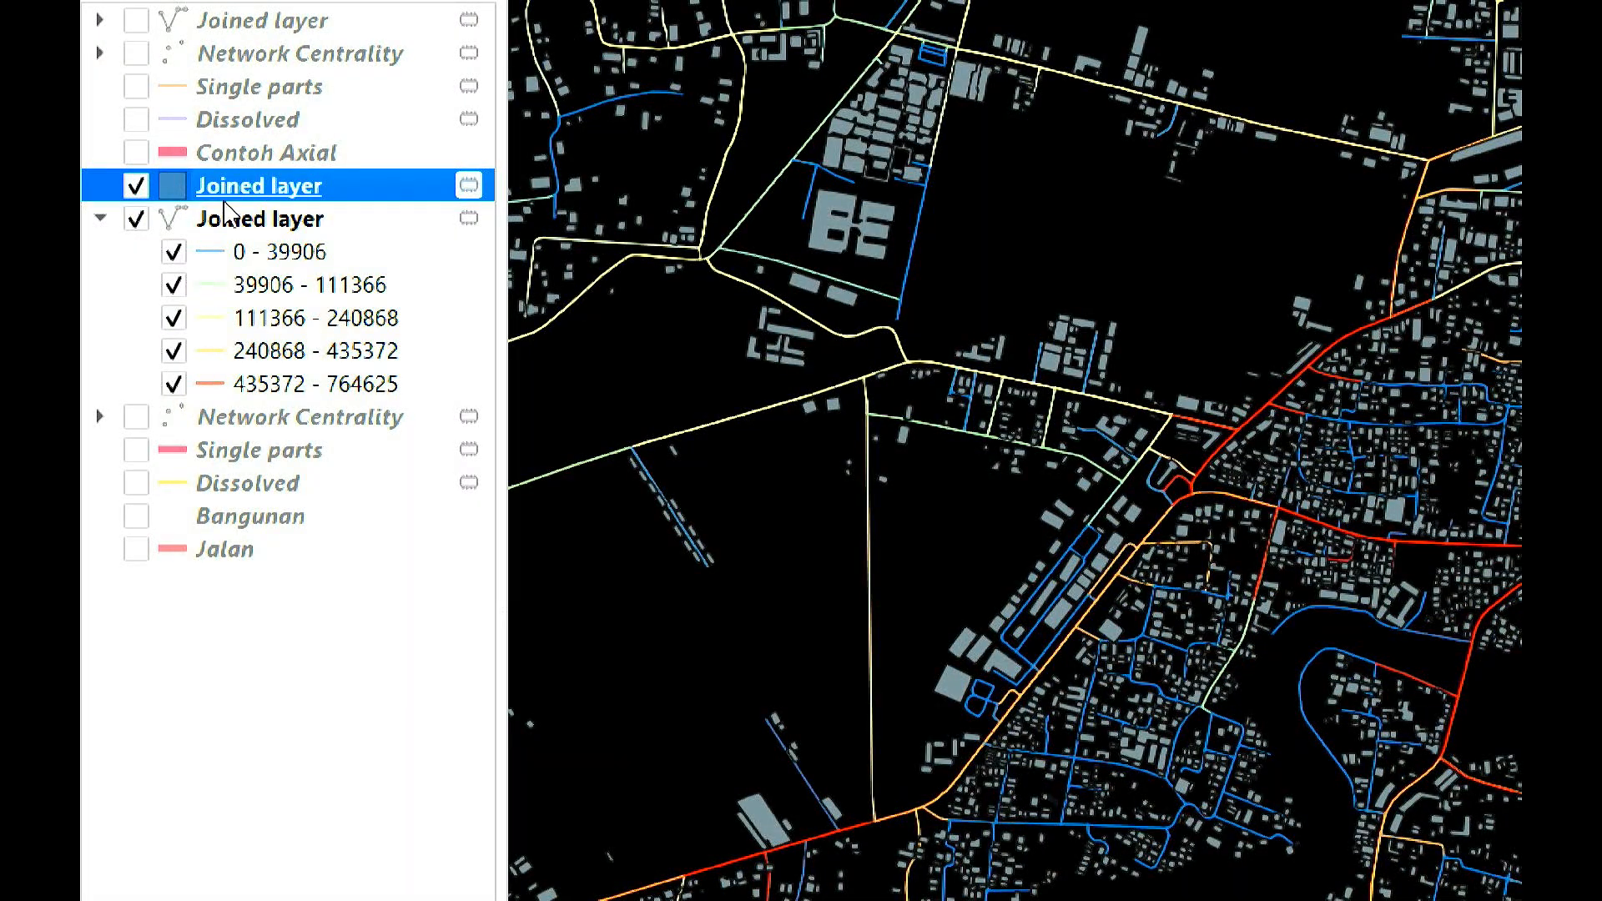
- Set the joined building layer's symbology to Graduated, using the betweenness field as its value
double_click(283, 187)
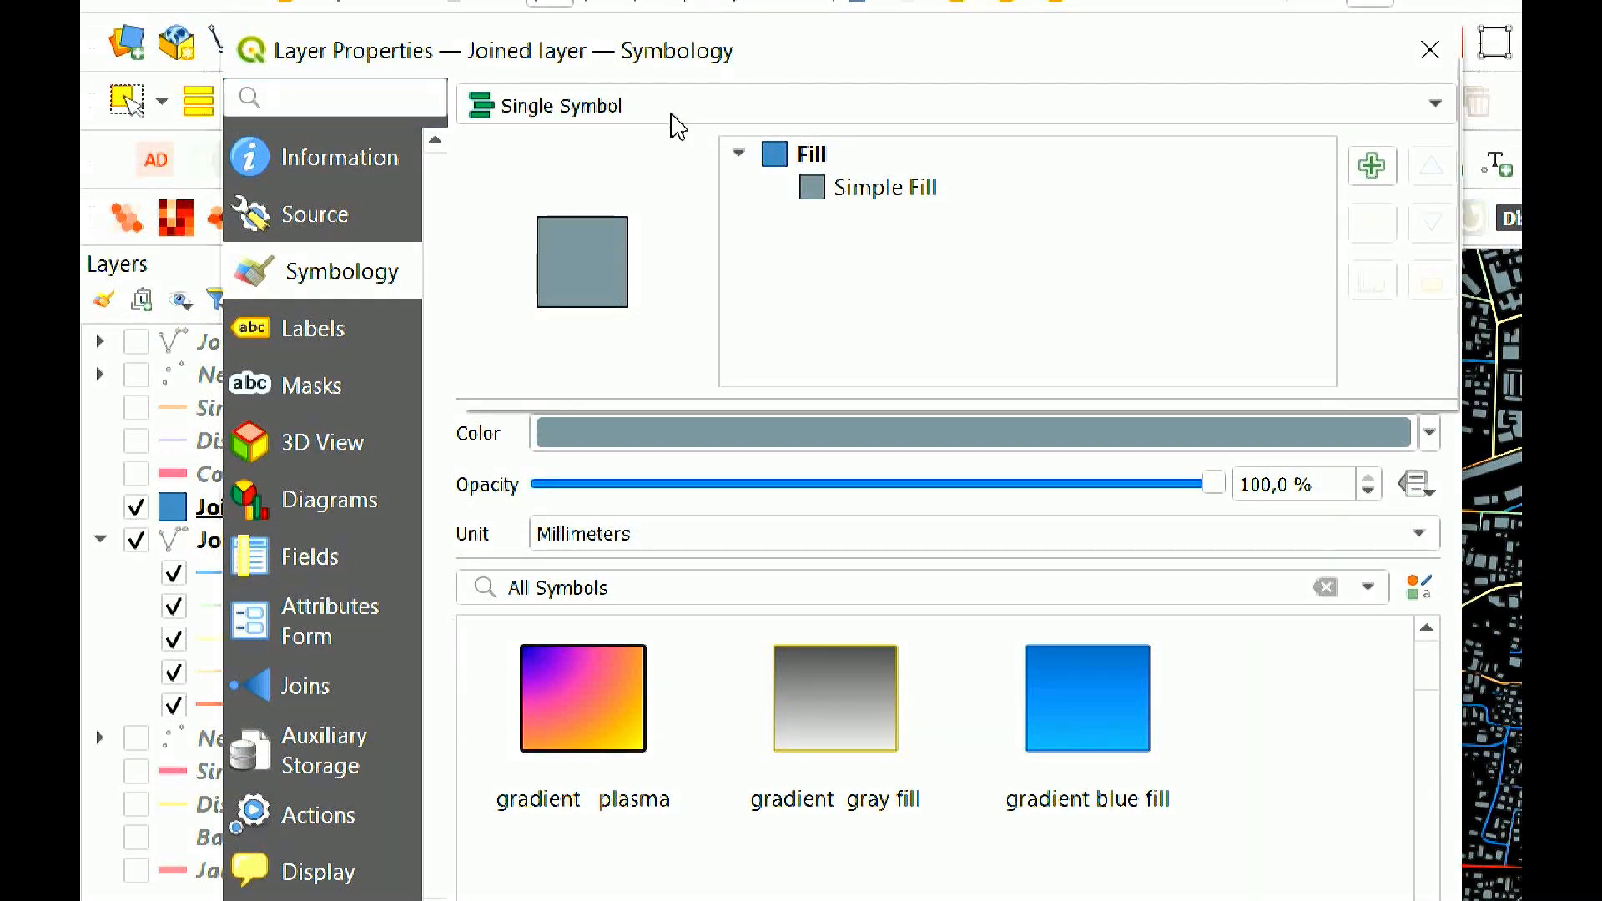
click(672, 117)
click(654, 166)
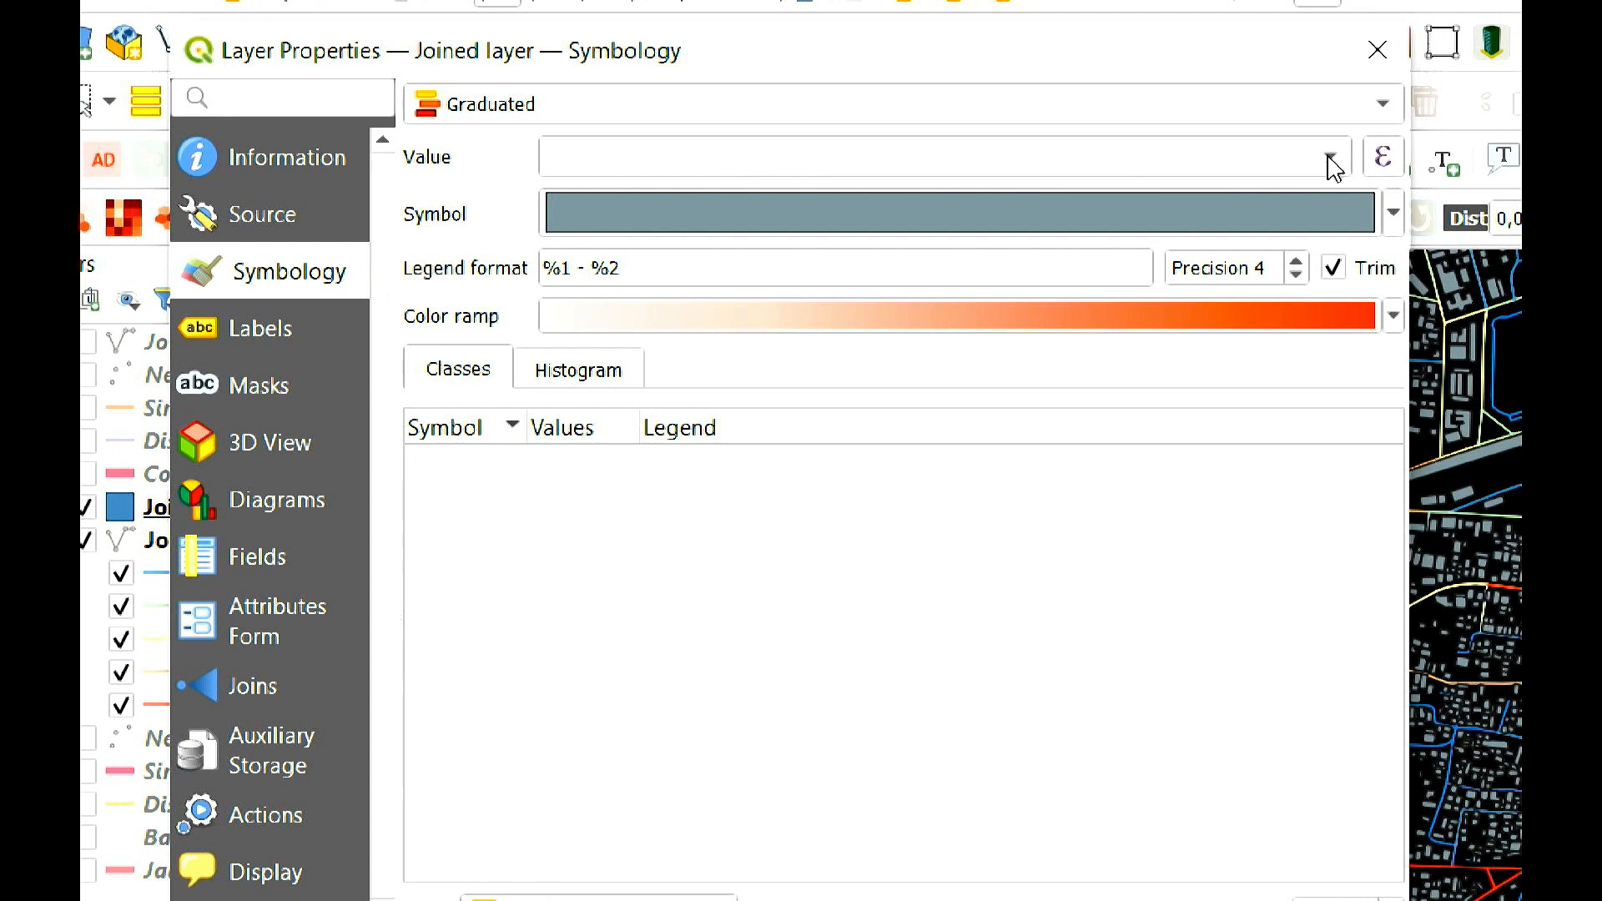
click(1382, 156)
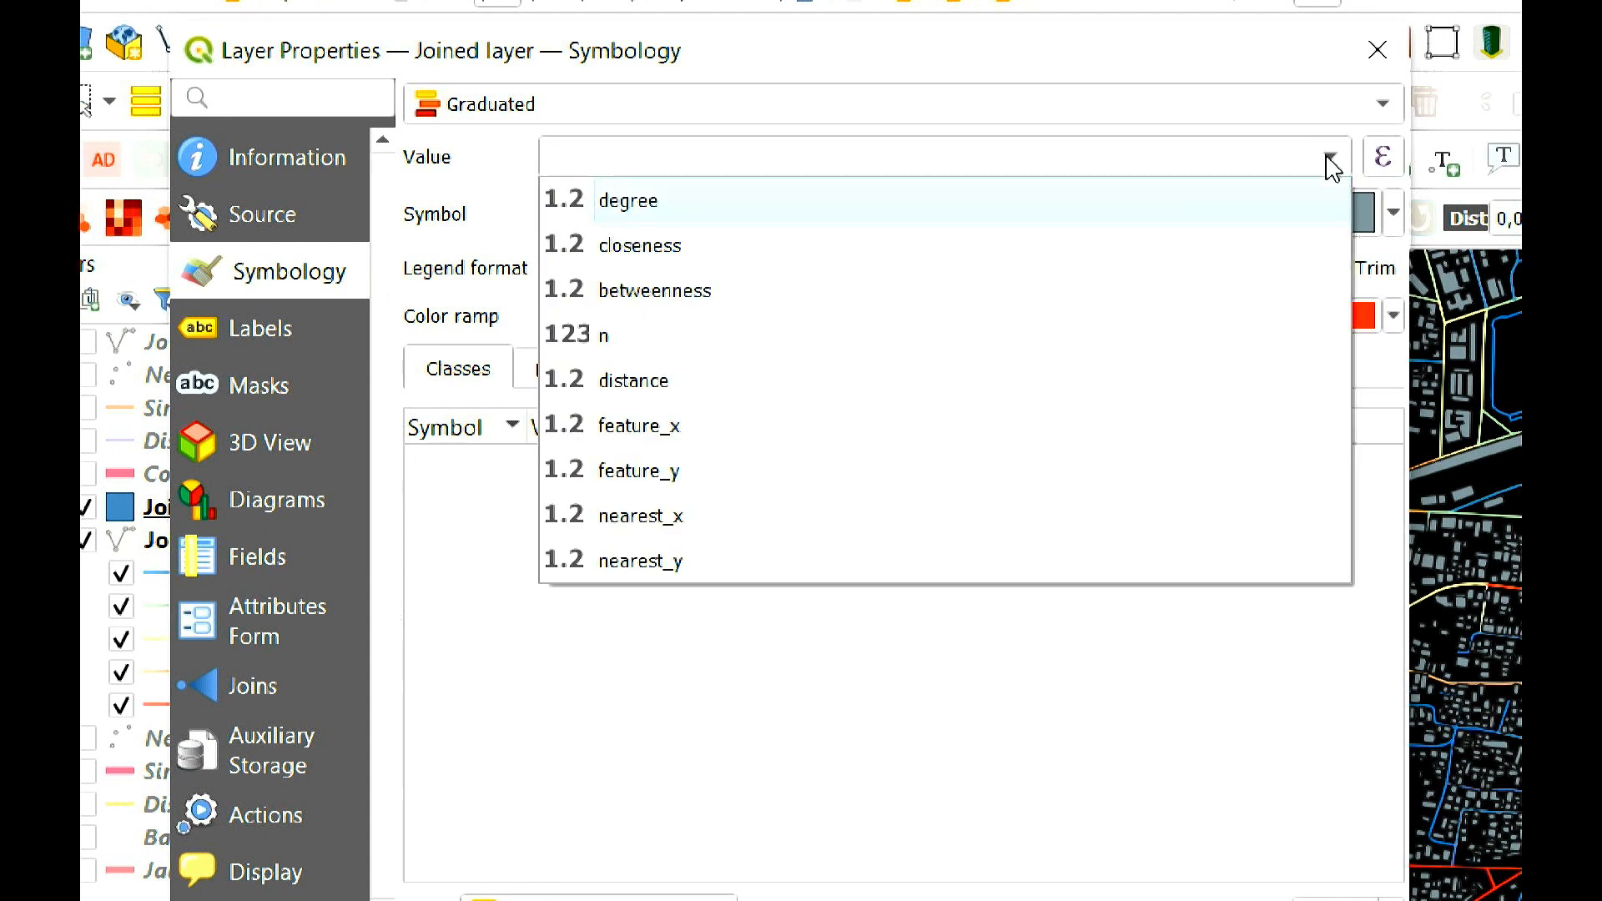
click(739, 279)
- Assign the Spectral color ramp to the building symbology and invert it to run from blue to red
click(1389, 448)
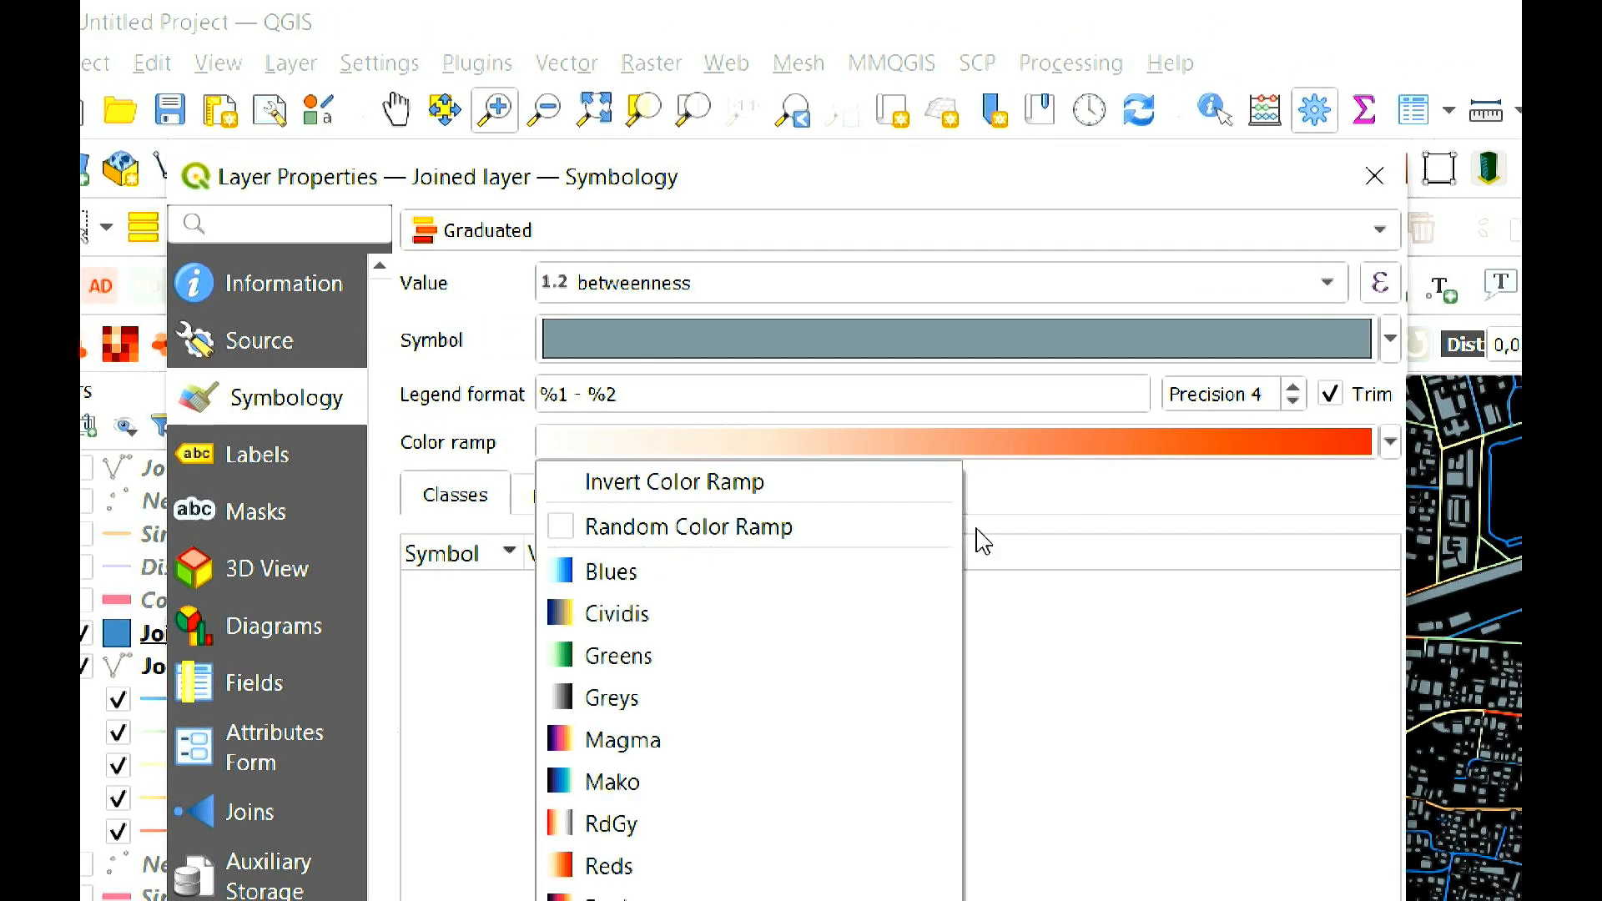
click(736, 711)
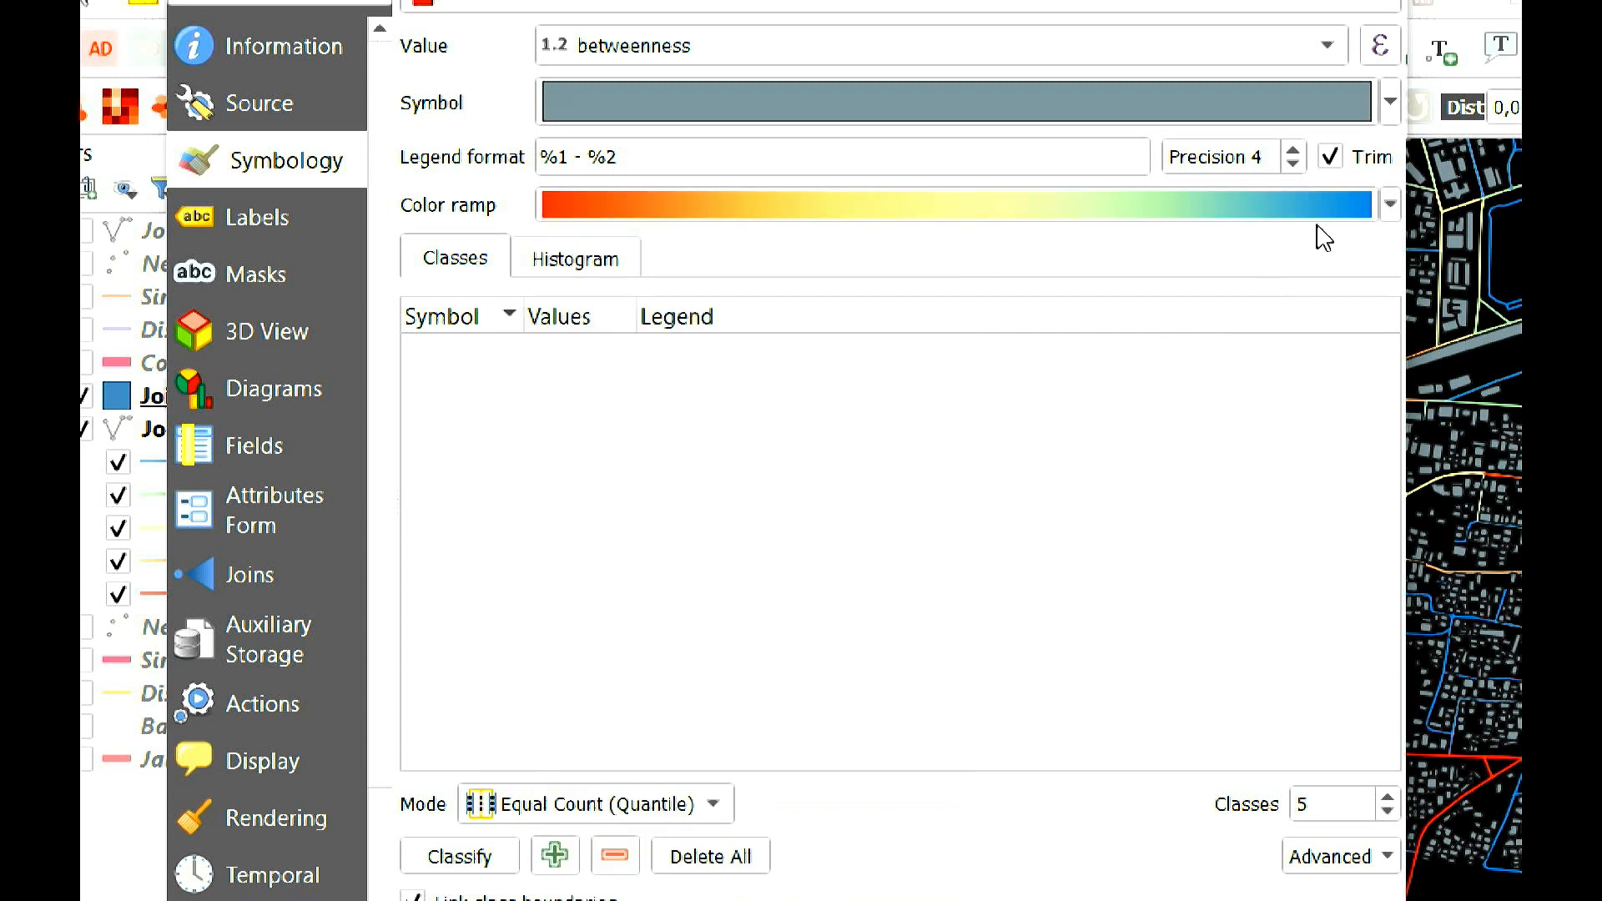
click(1389, 204)
click(882, 246)
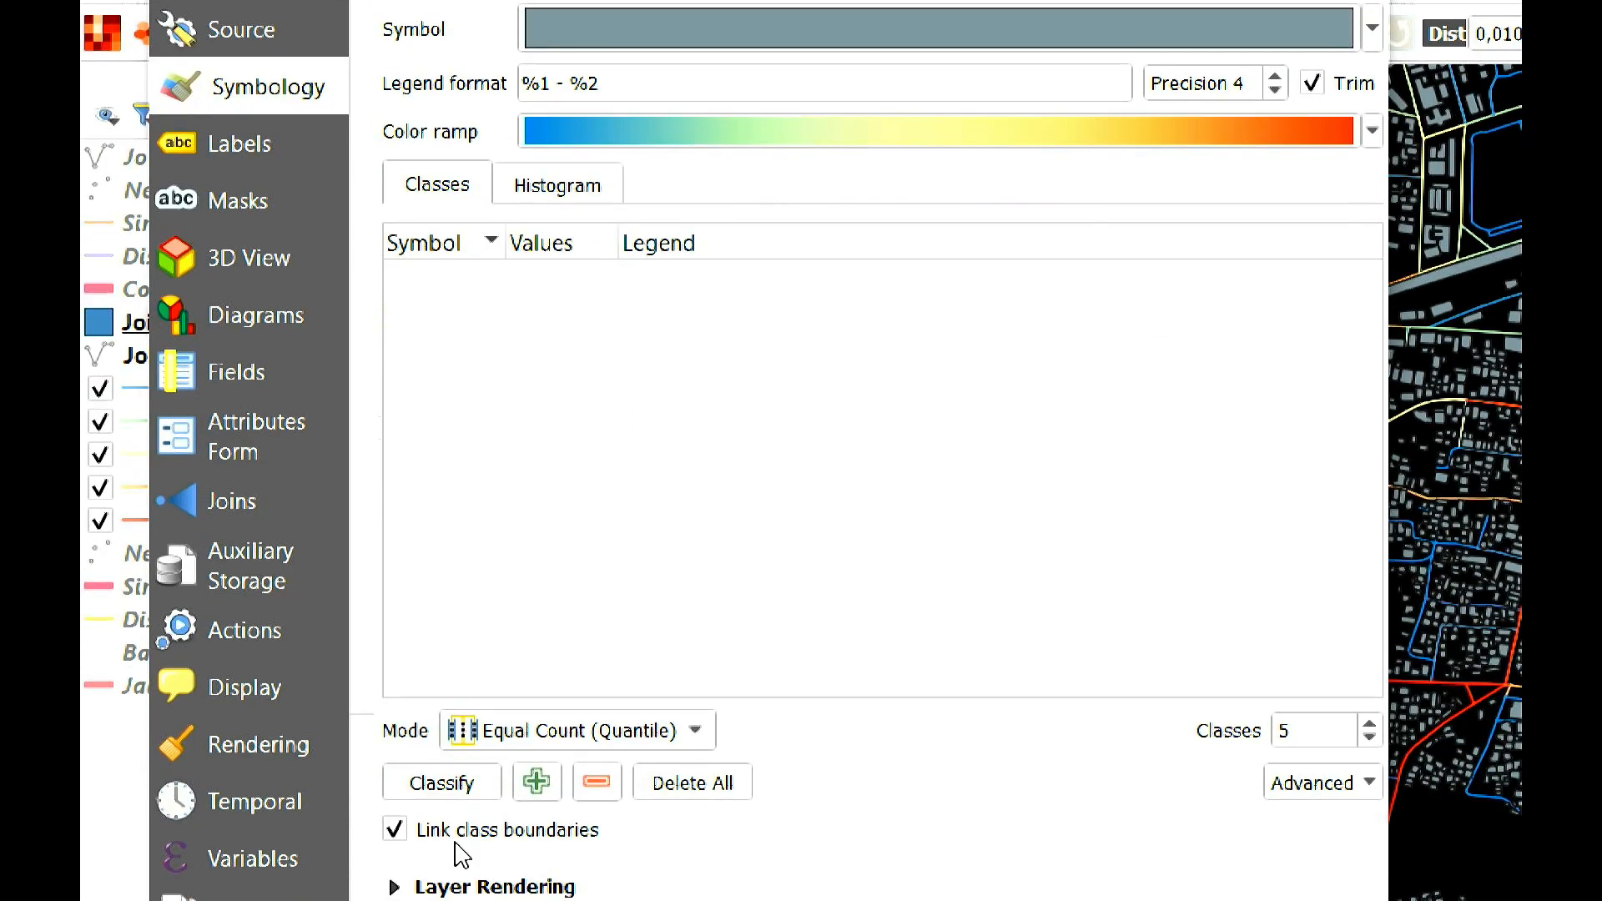
- Classify the buildings' betweenness into 5 classes with Natural Breaks (Jenks) and apply the symbology
click(433, 858)
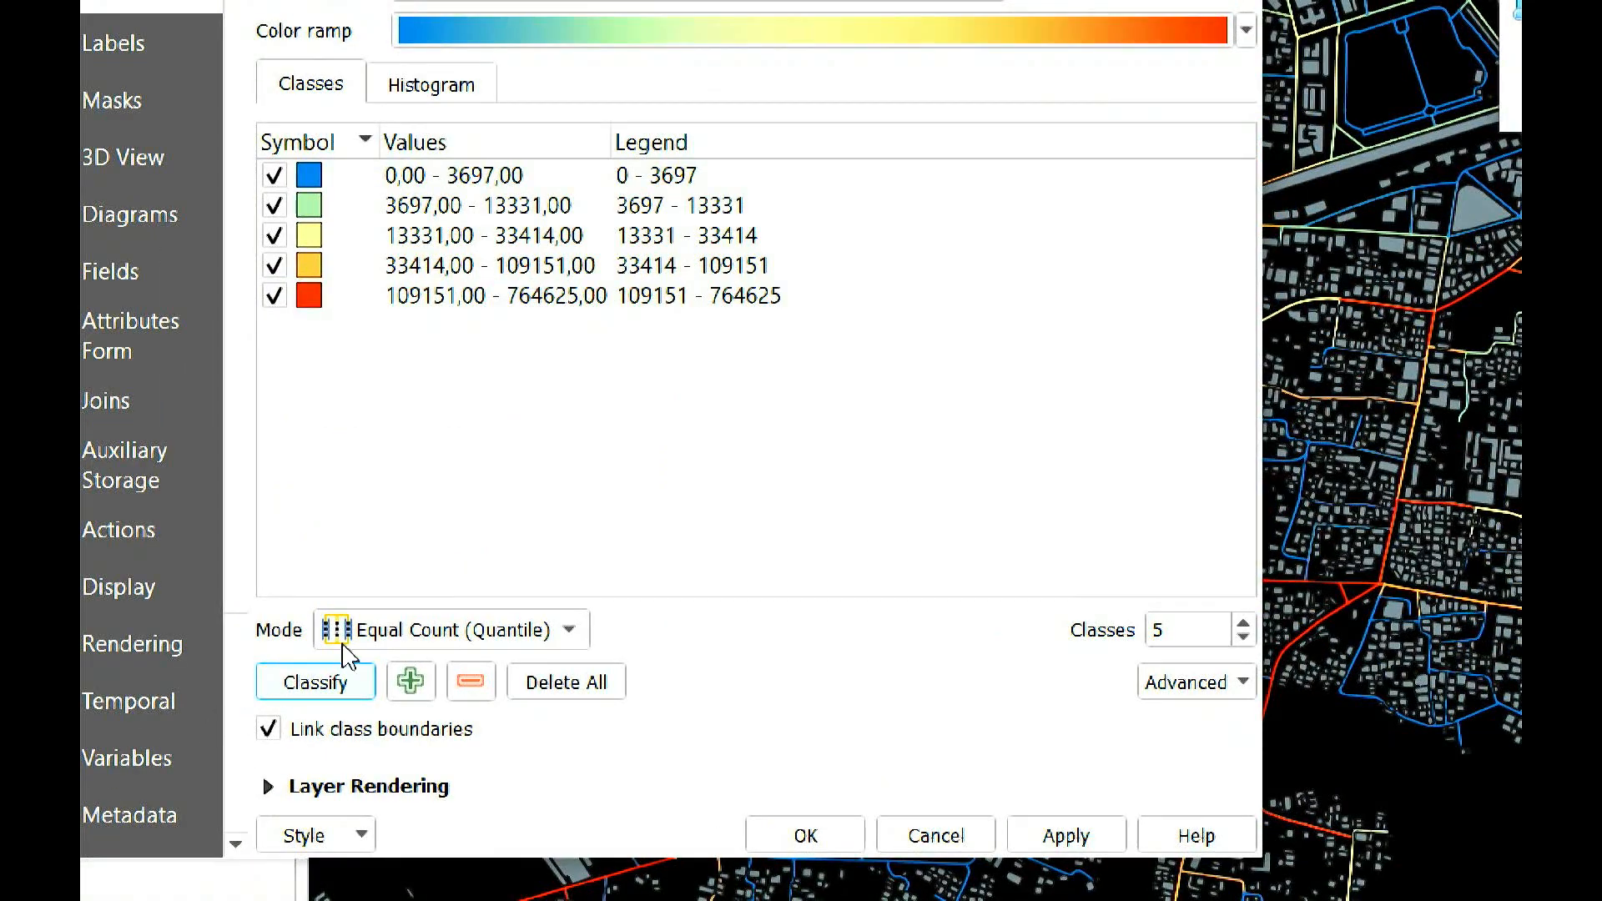
click(400, 630)
click(403, 737)
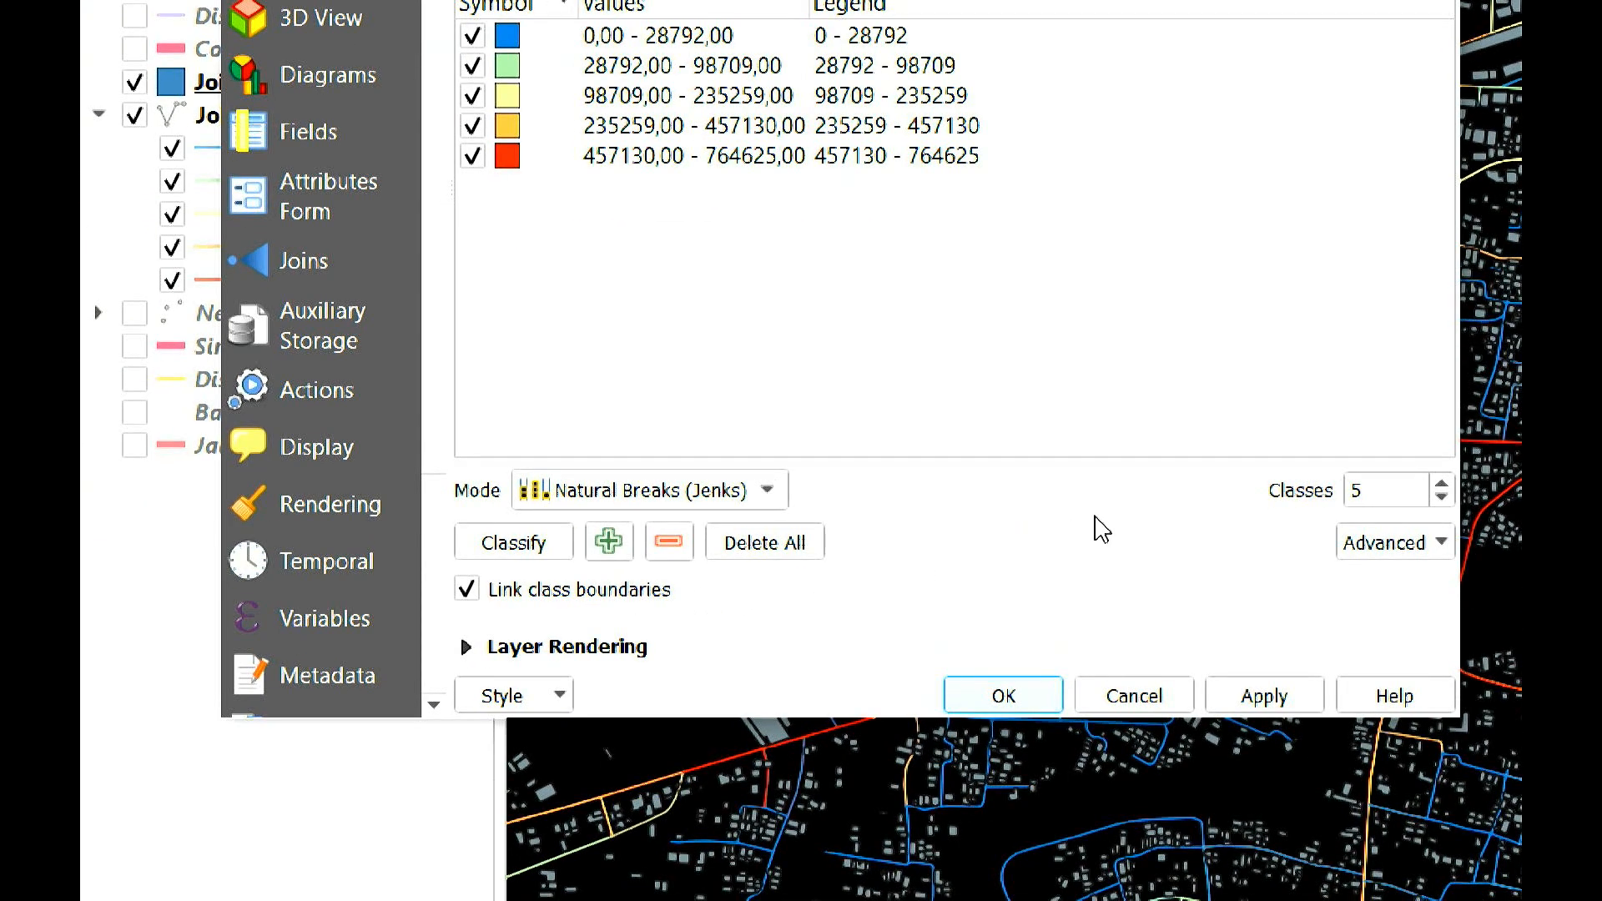
click(1167, 781)
click(1054, 708)
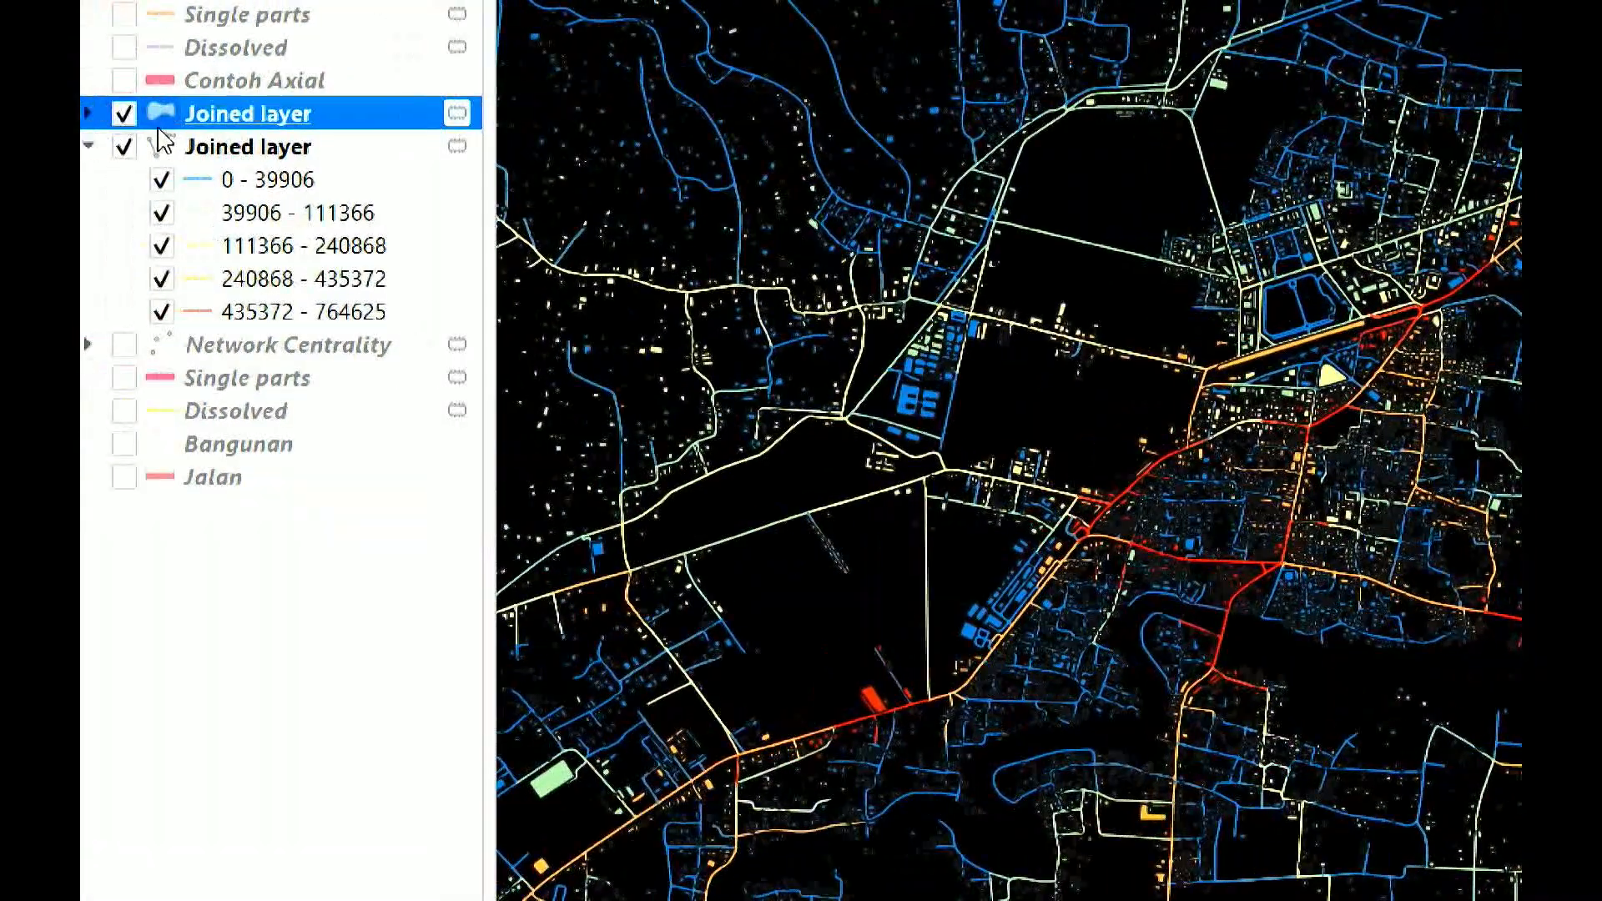
- Remove the building outlines by setting the Simple Fill stroke style to No Pen, and apply the change
double_click(204, 114)
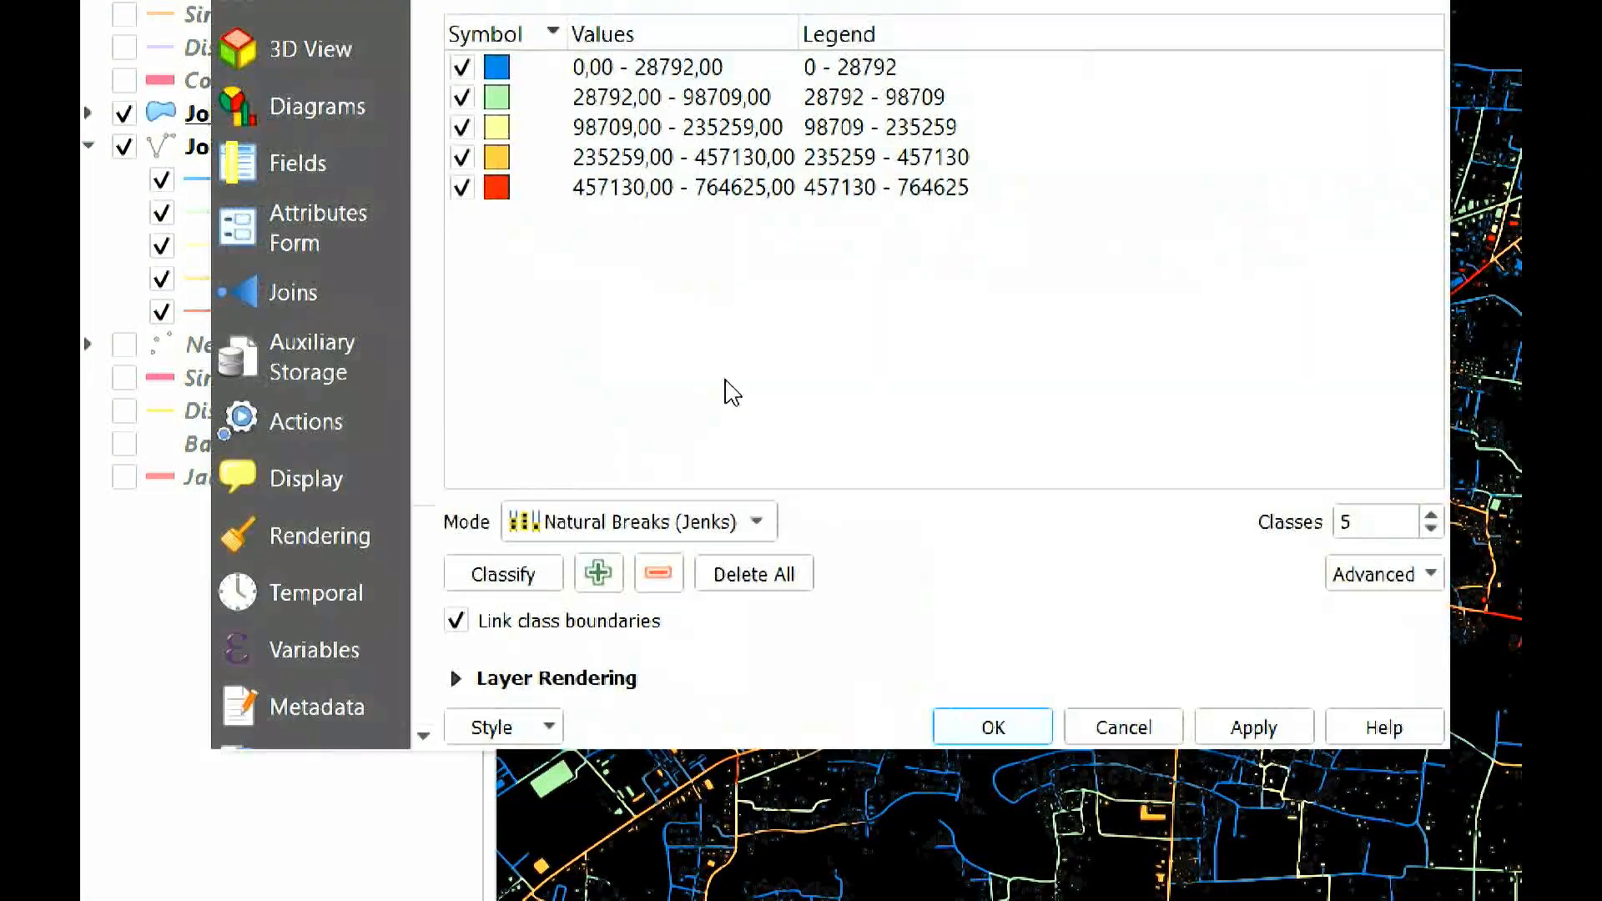
click(948, 58)
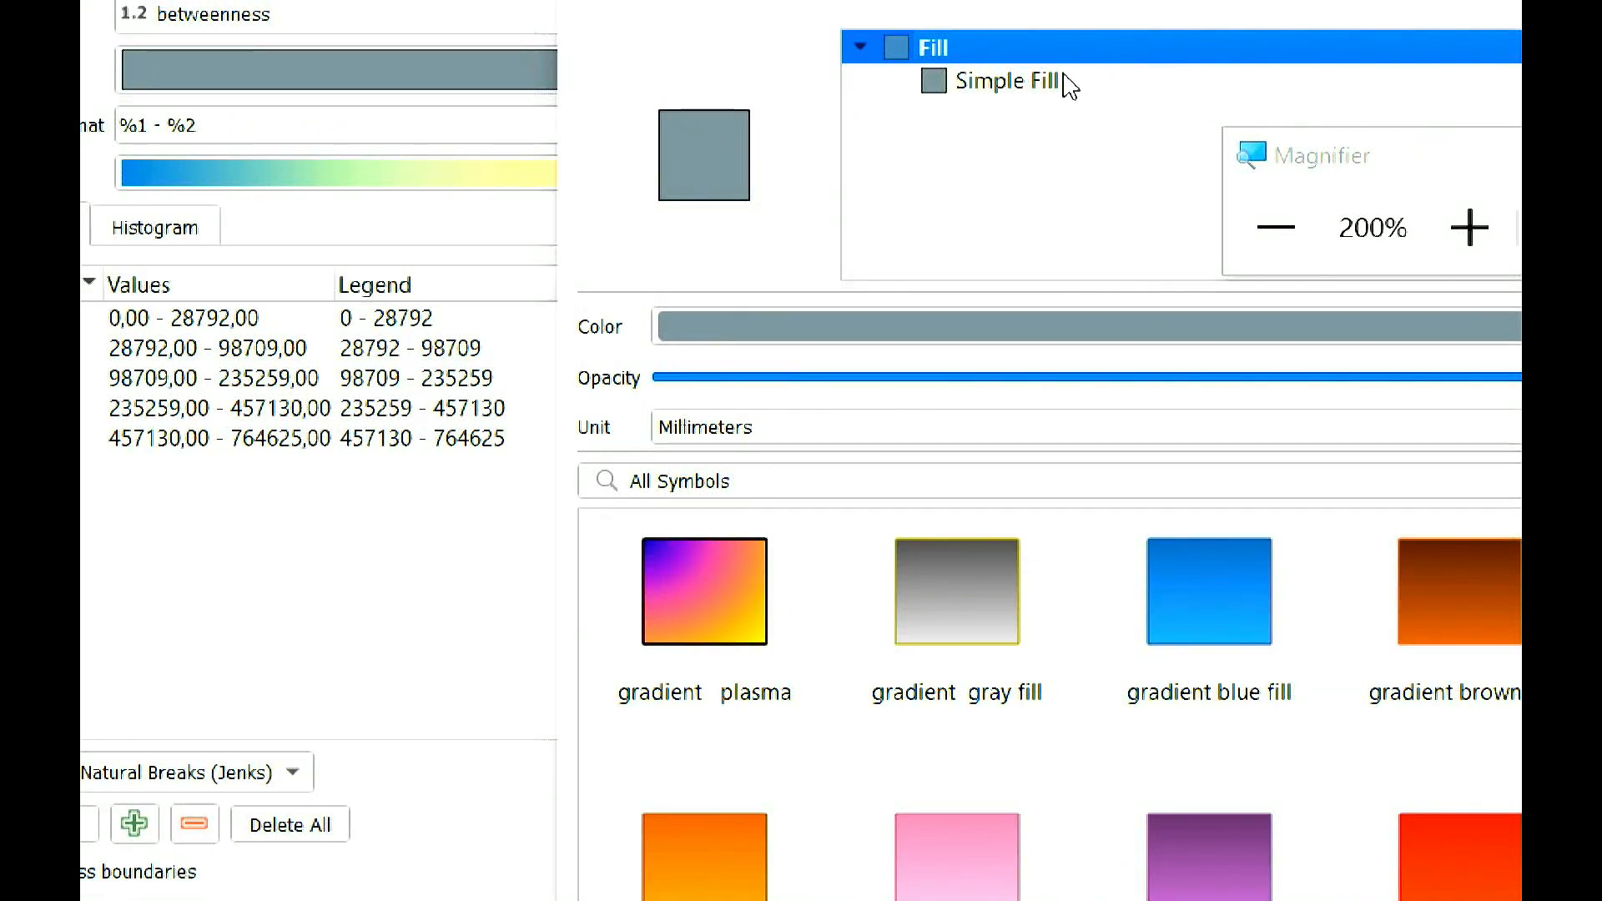
click(980, 83)
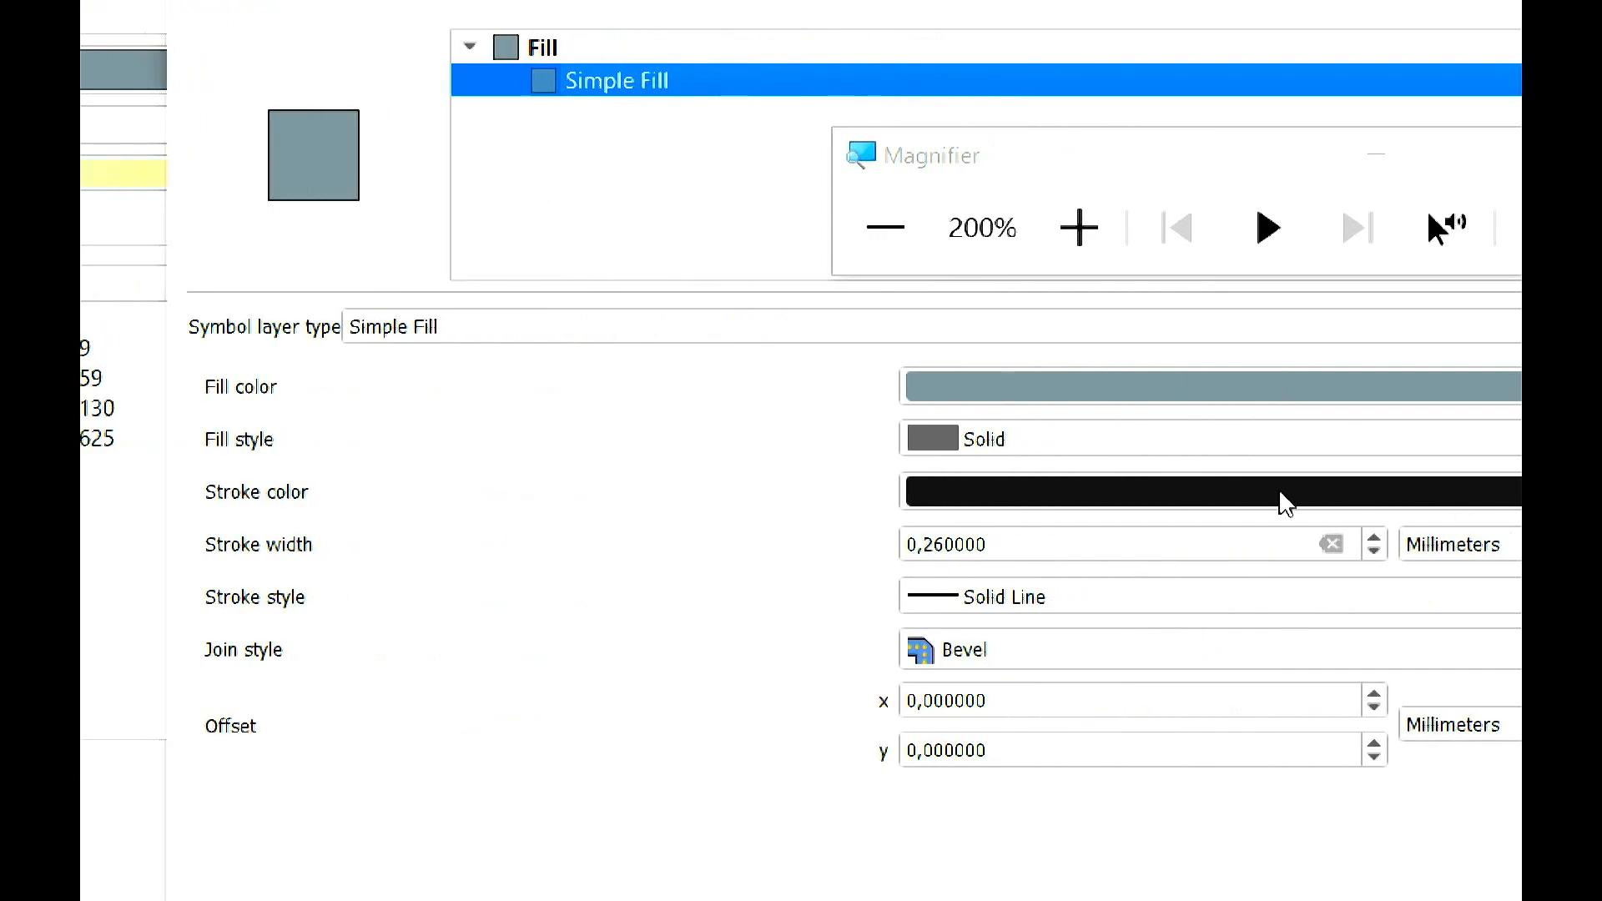
click(1429, 602)
click(1041, 634)
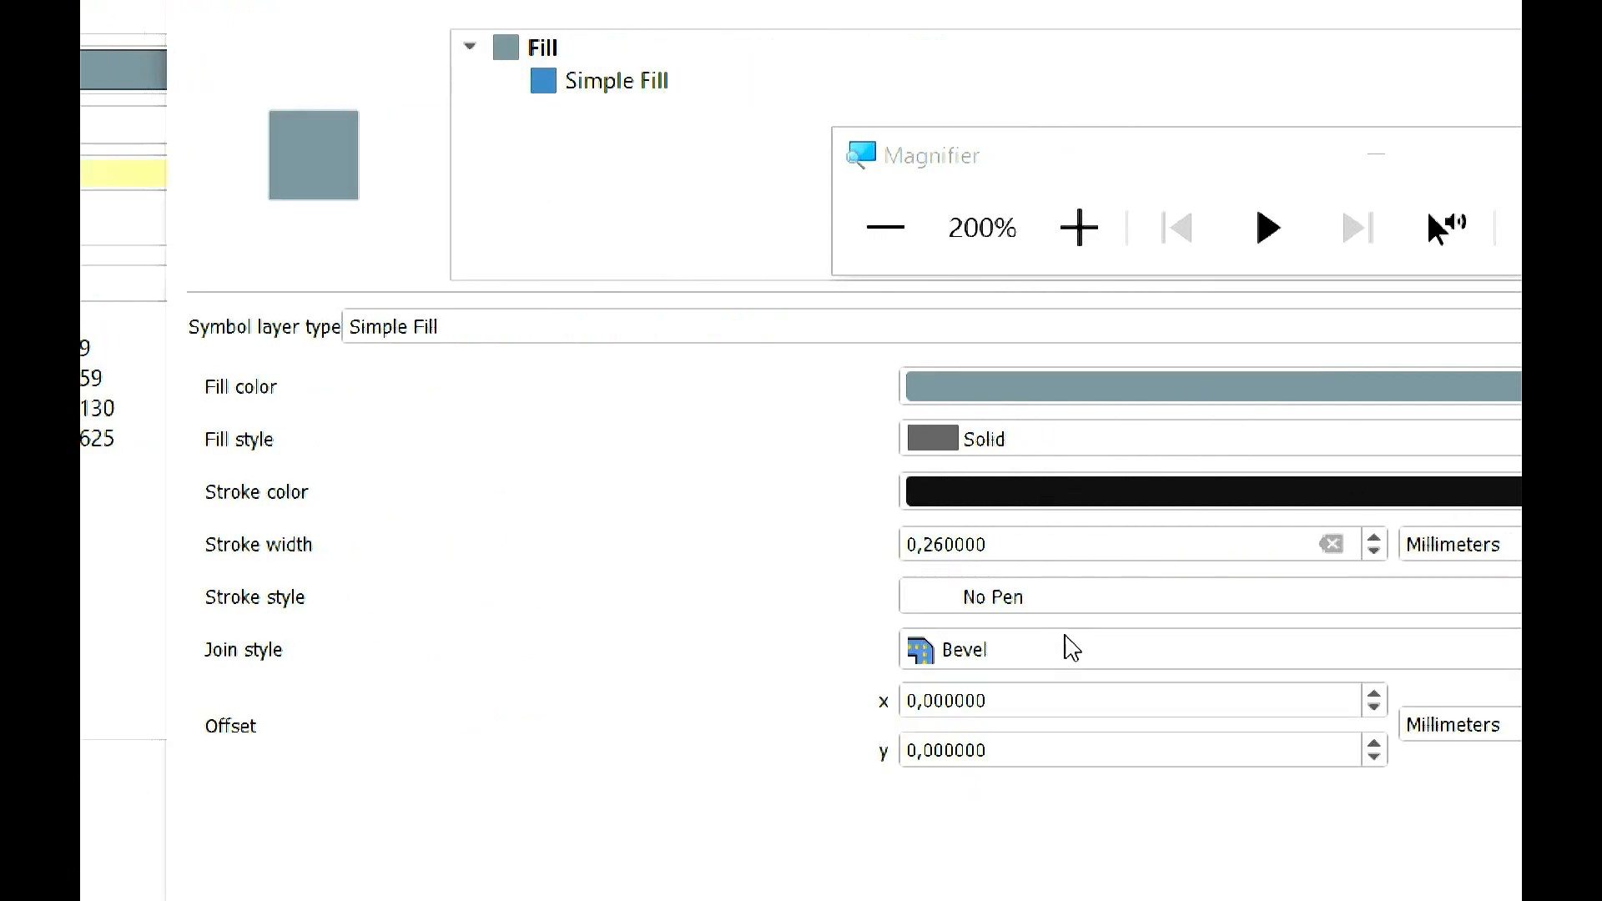
click(1170, 755)
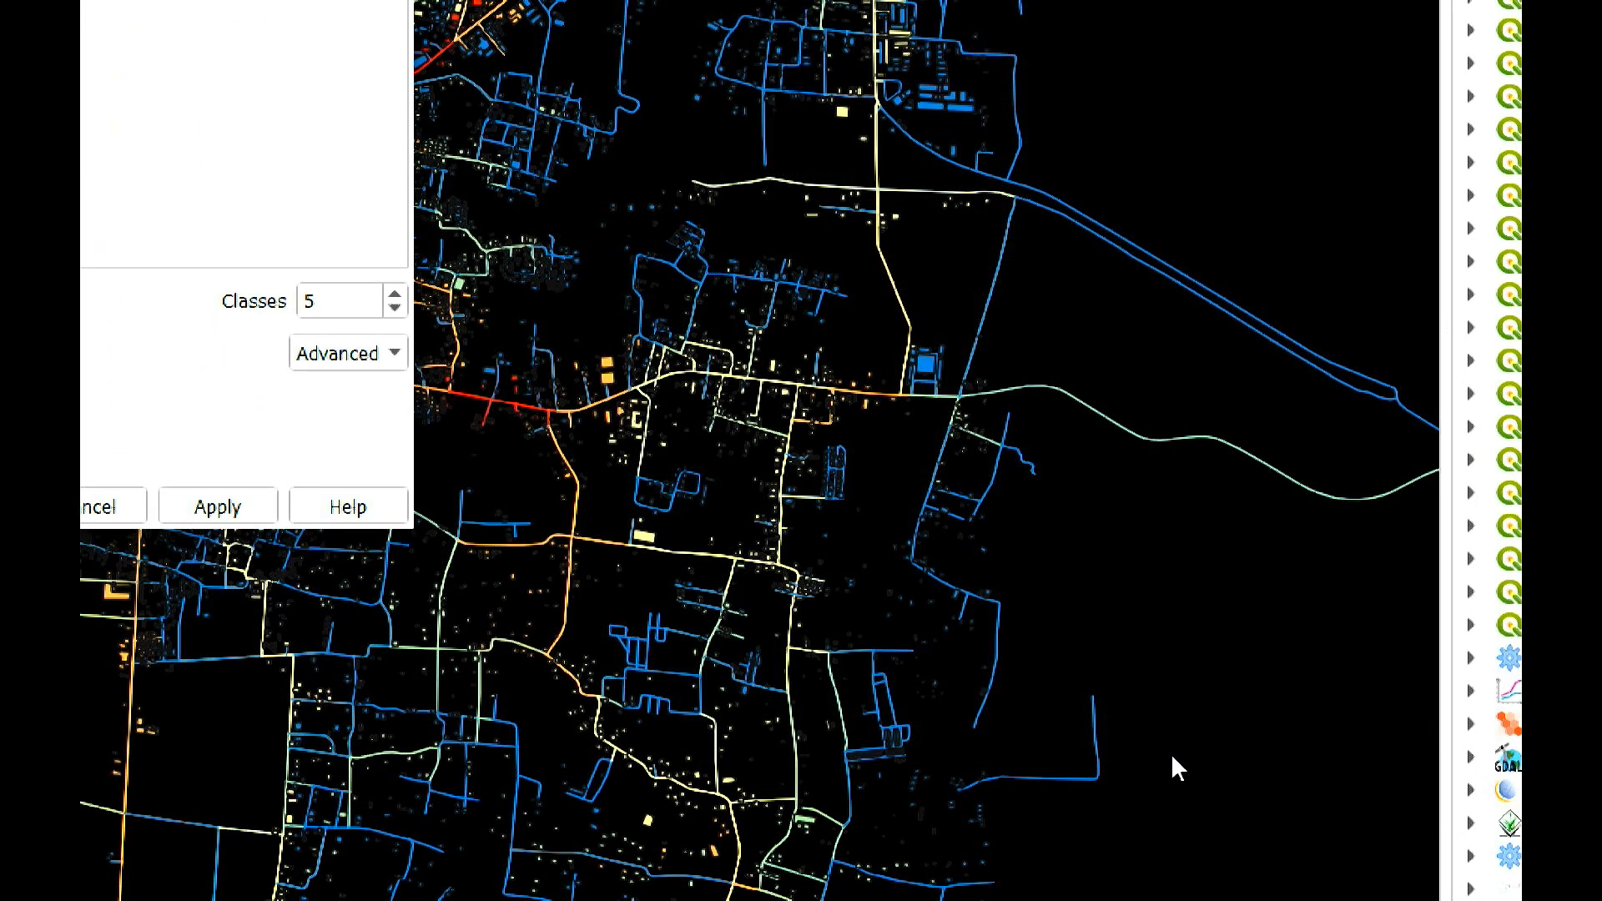
click(422, 508)
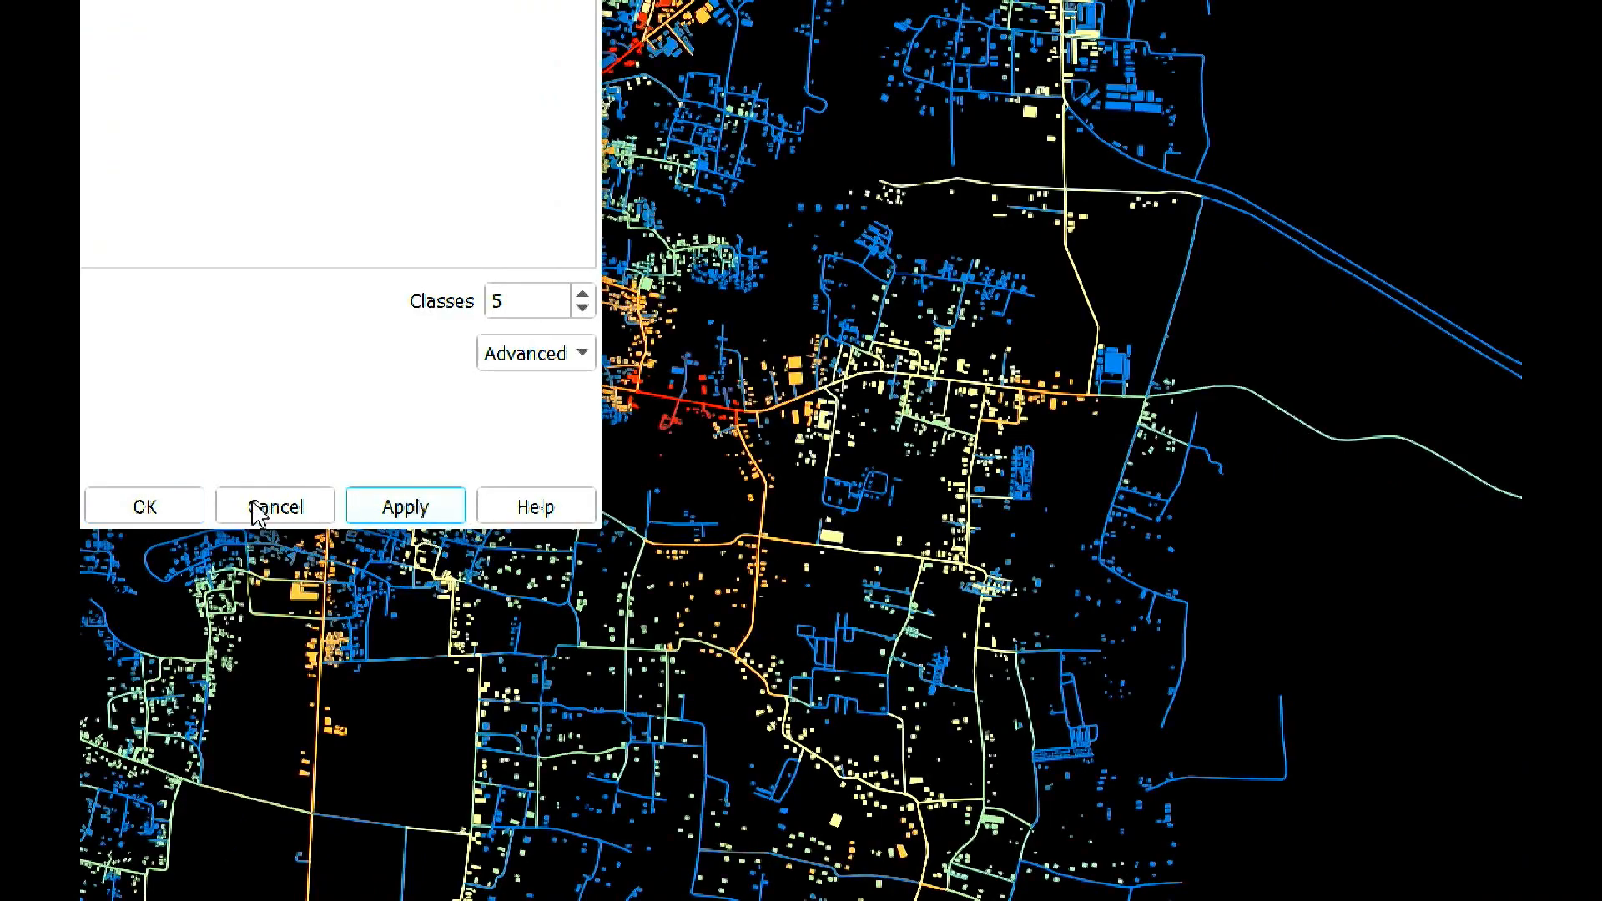
click(166, 503)
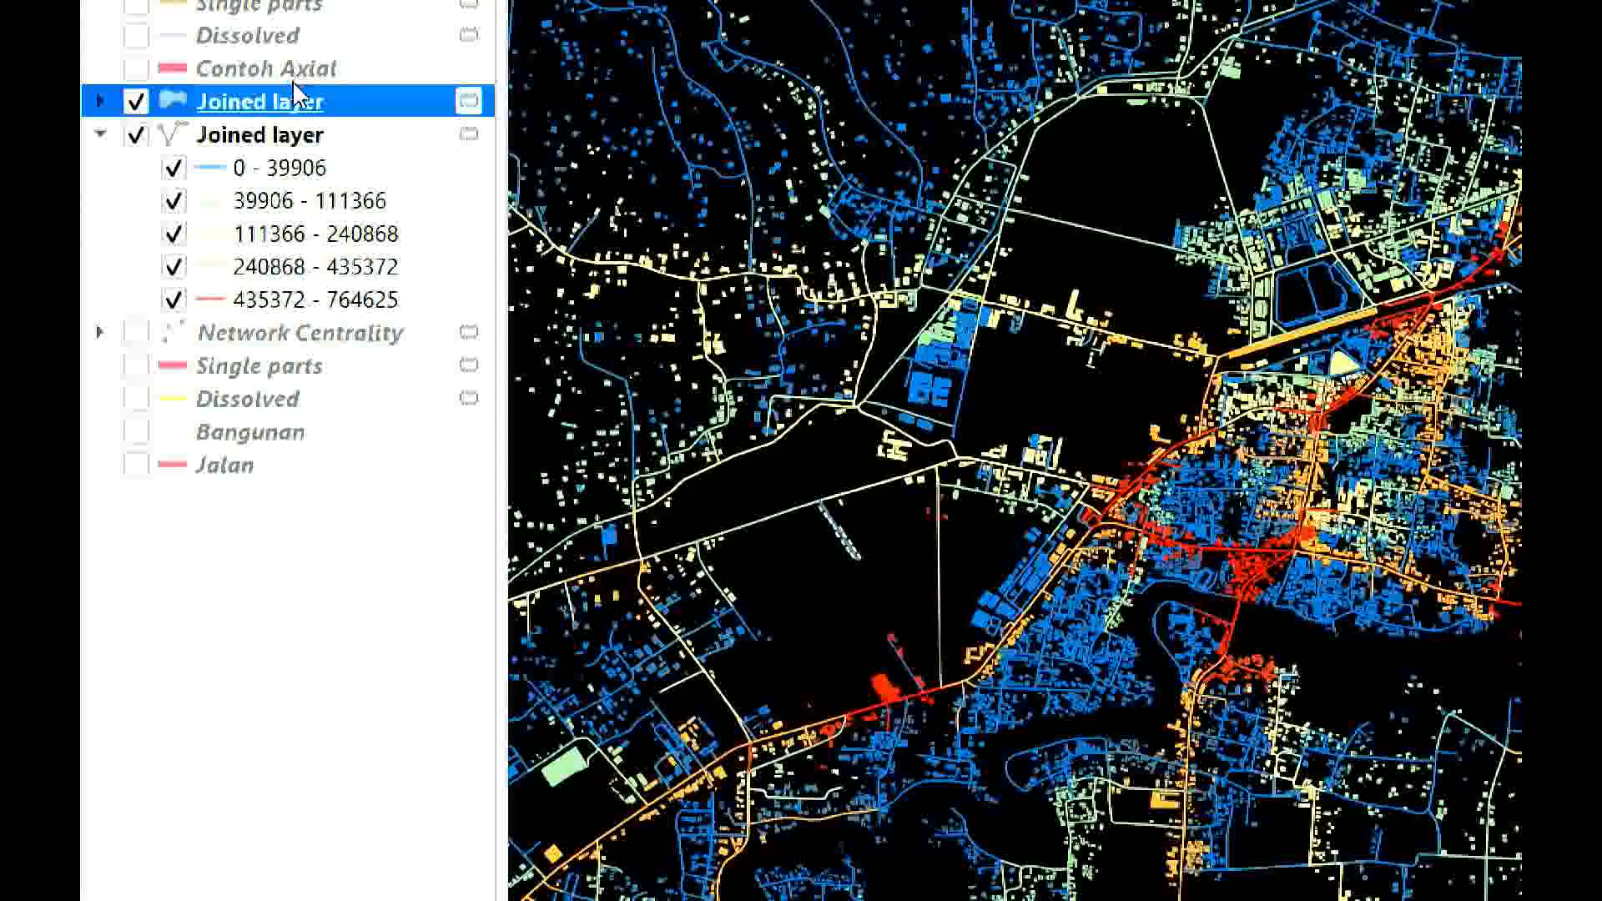
- Restyle the joined building layer by degree, reclassified into 5 Natural Breaks (Jenks) classes, and inspect the map
double_click(292, 102)
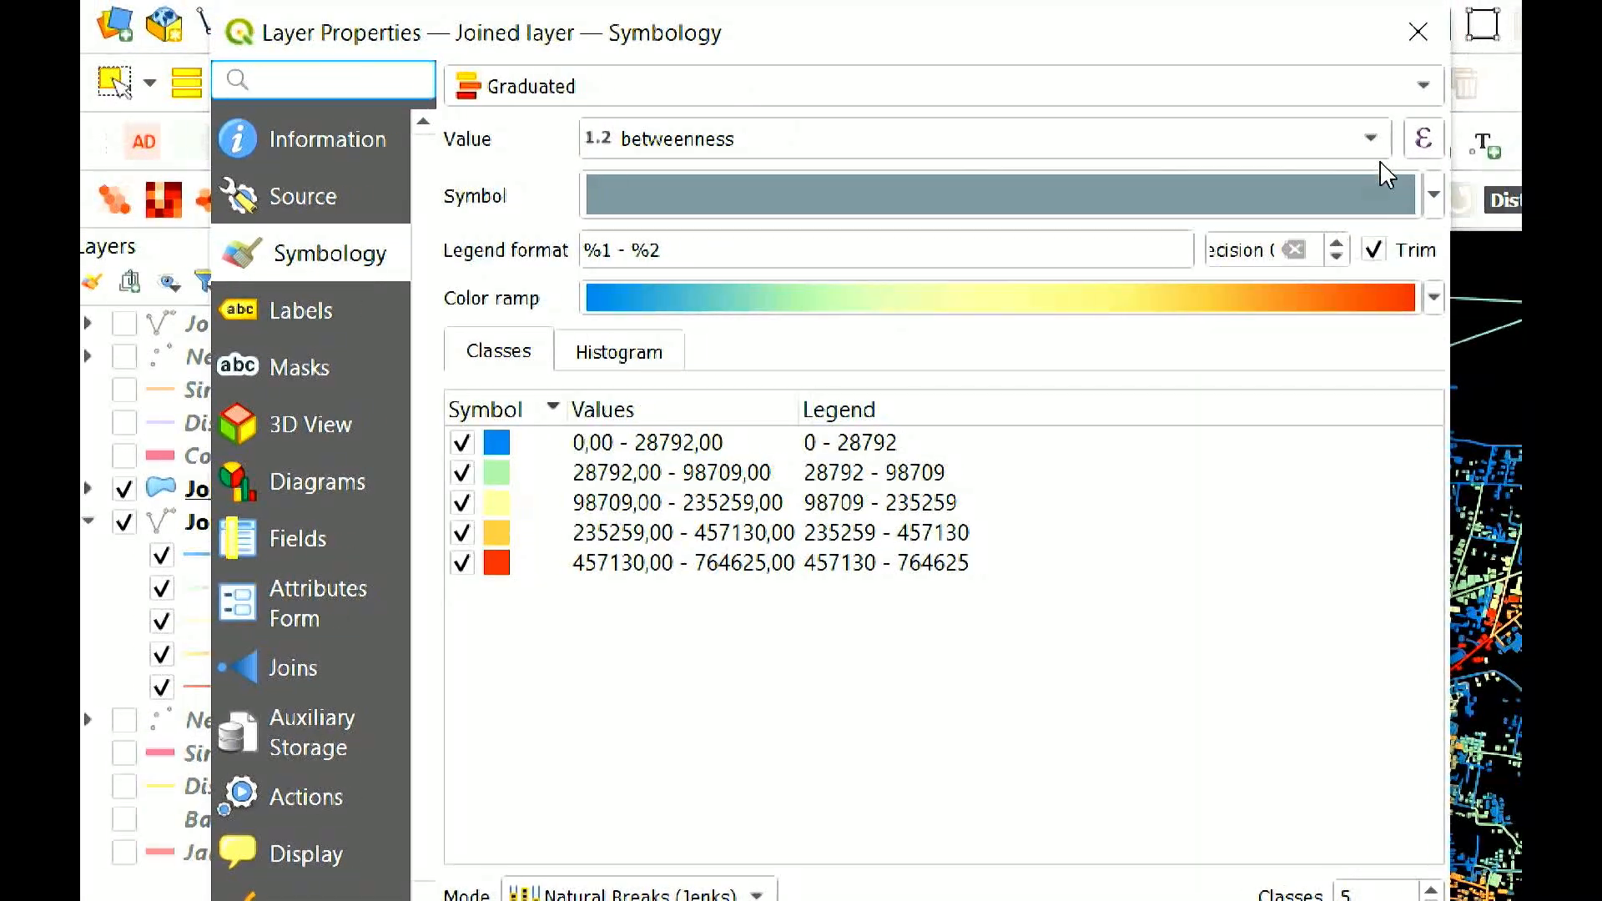
click(1357, 139)
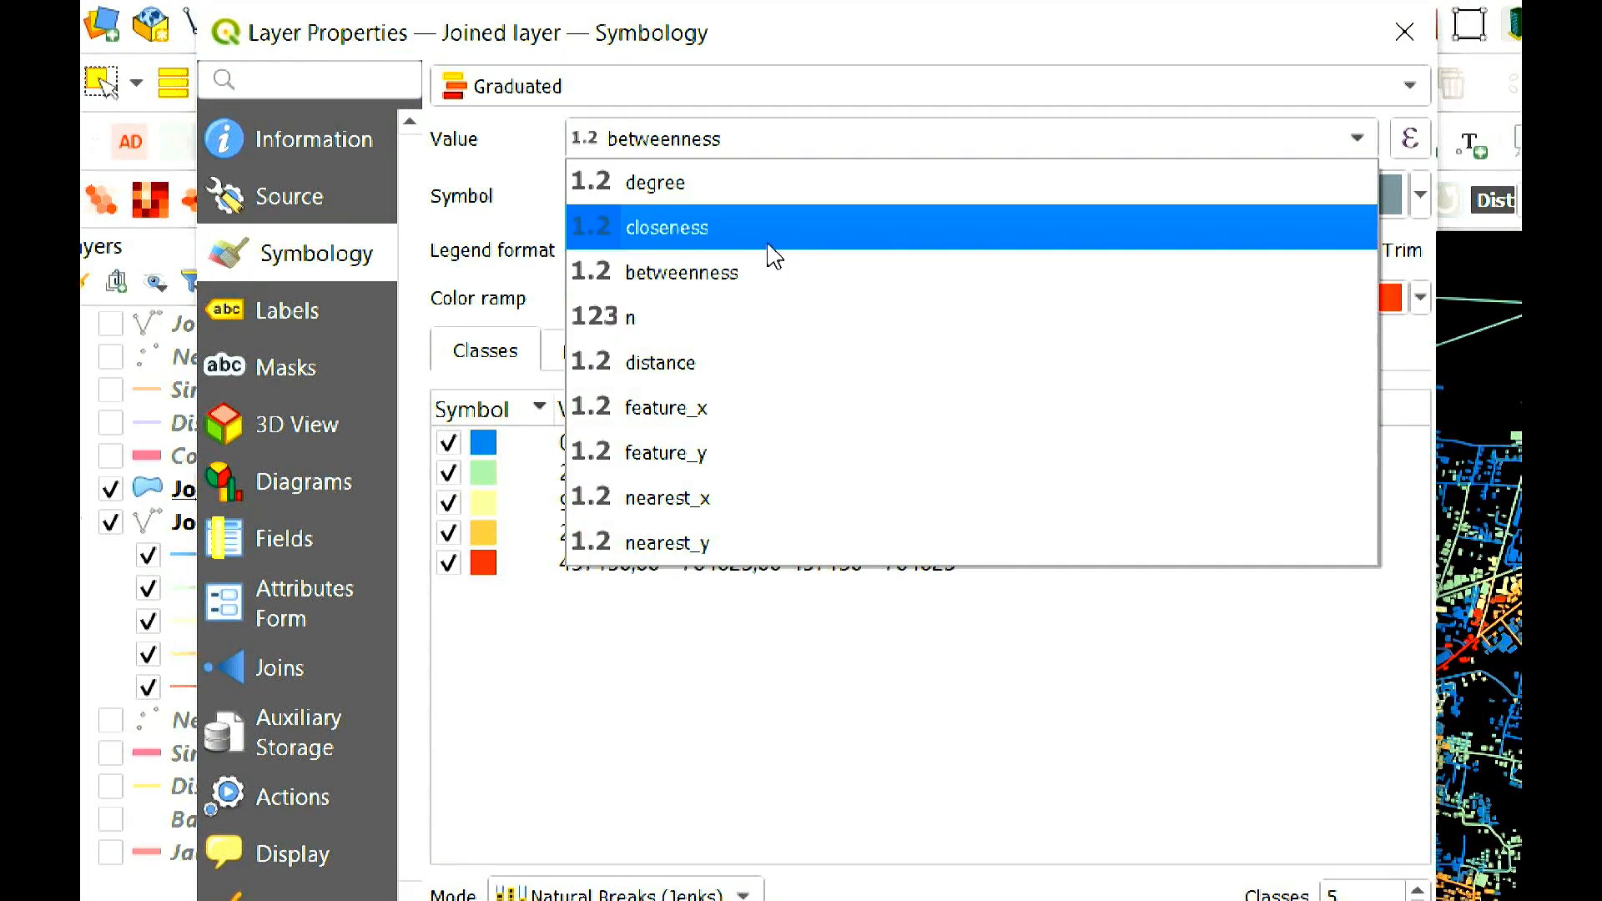
click(762, 183)
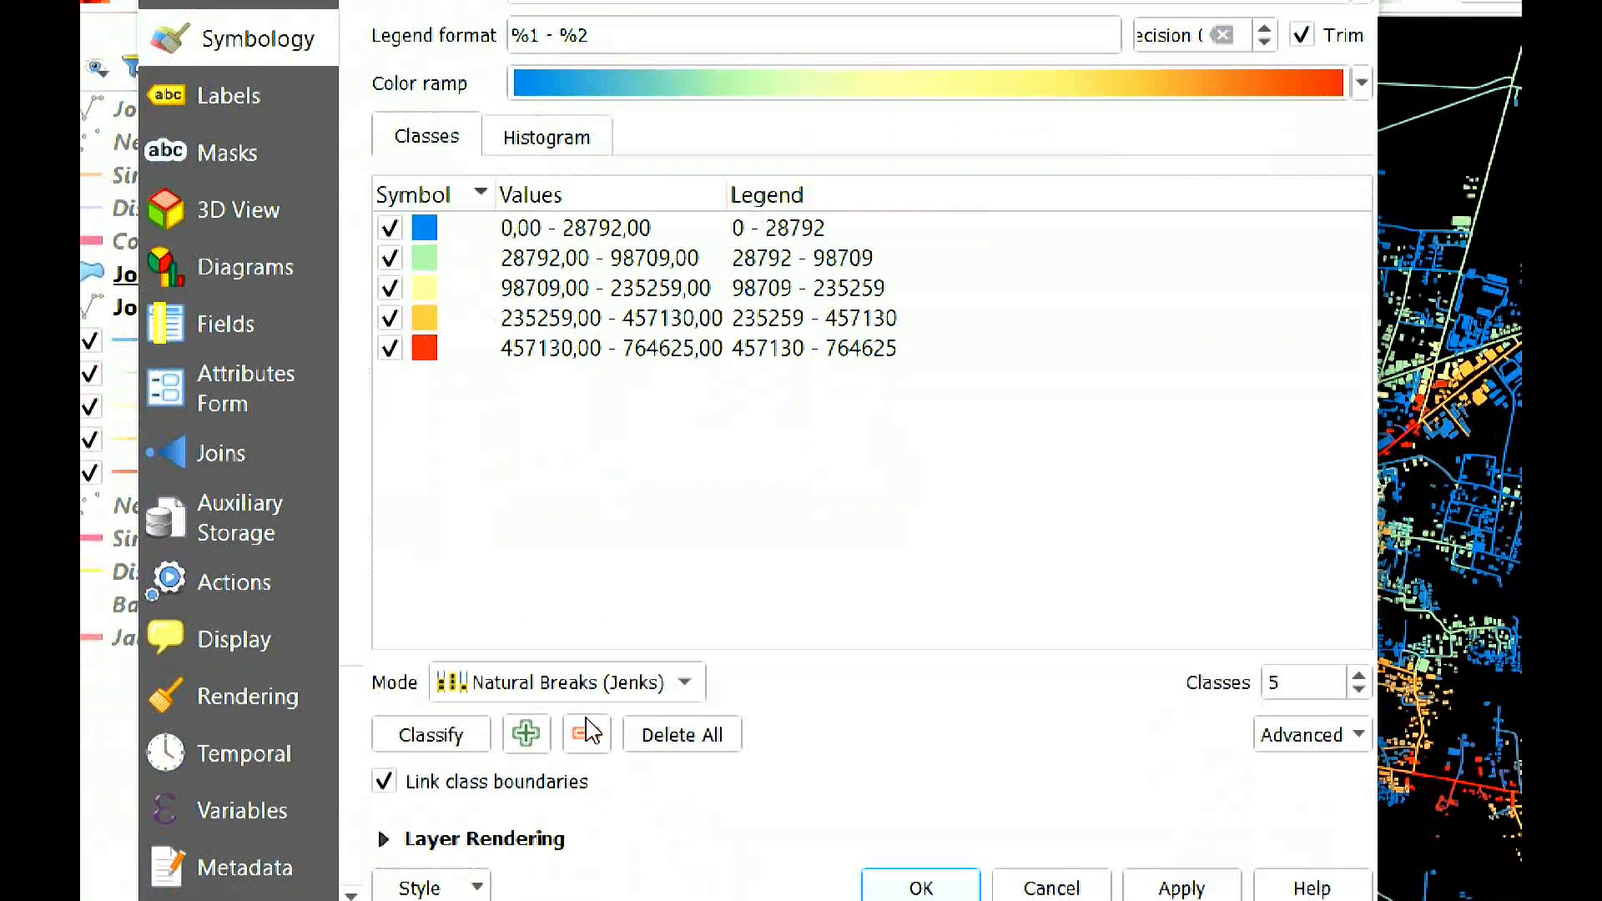
click(432, 736)
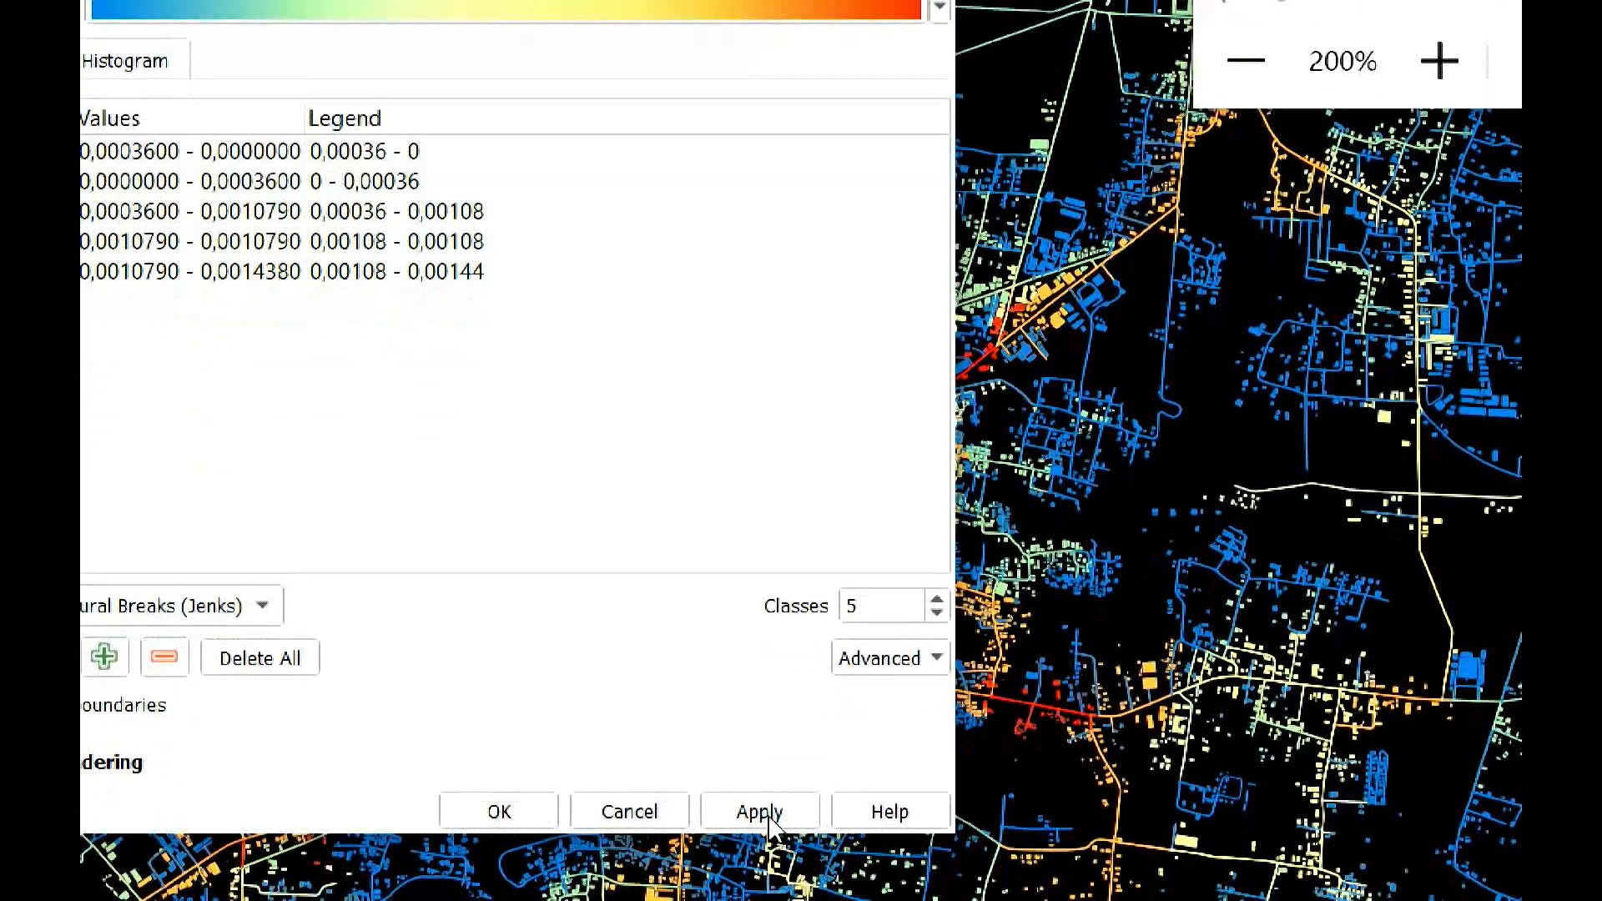
click(780, 815)
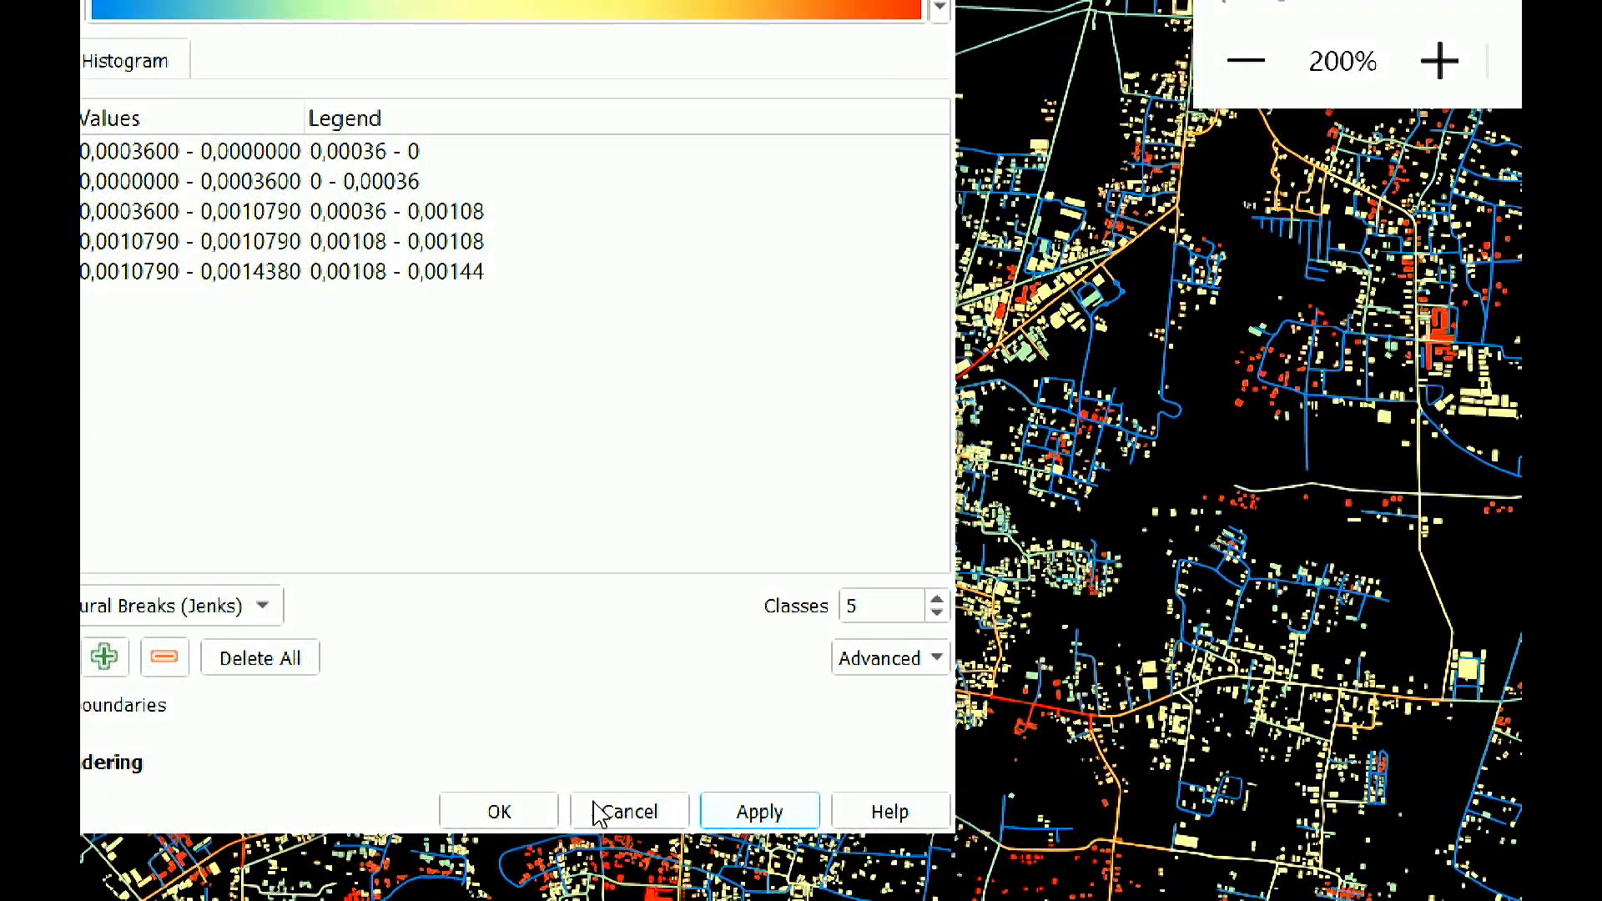
click(534, 814)
scroll(1026, 409, down, 3)
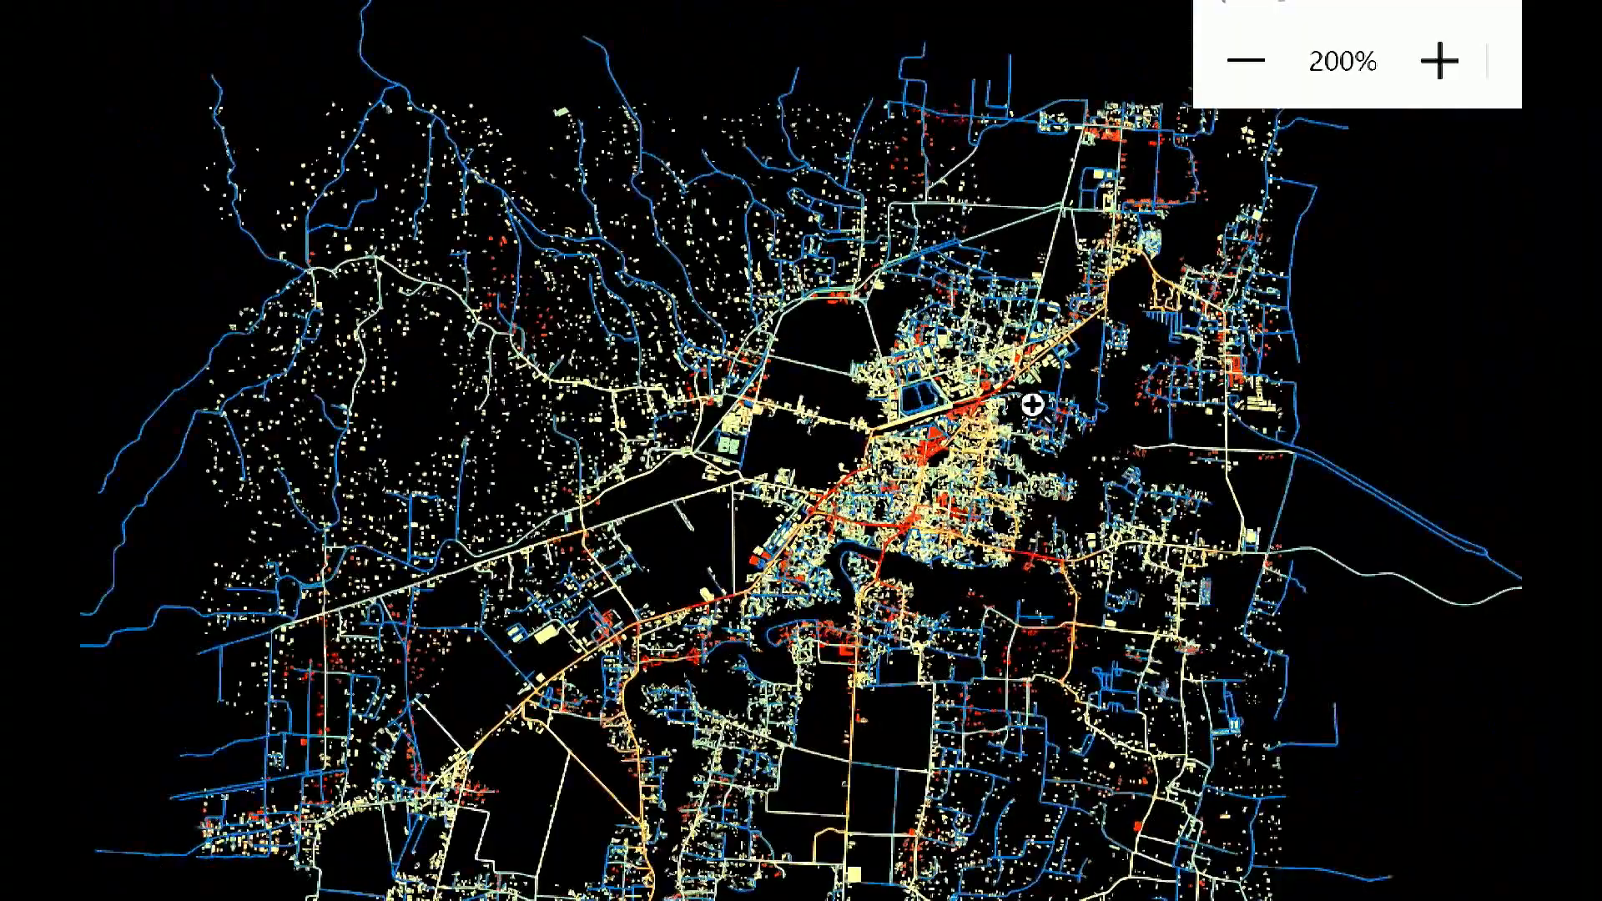
scroll(425, 213, up, 1)
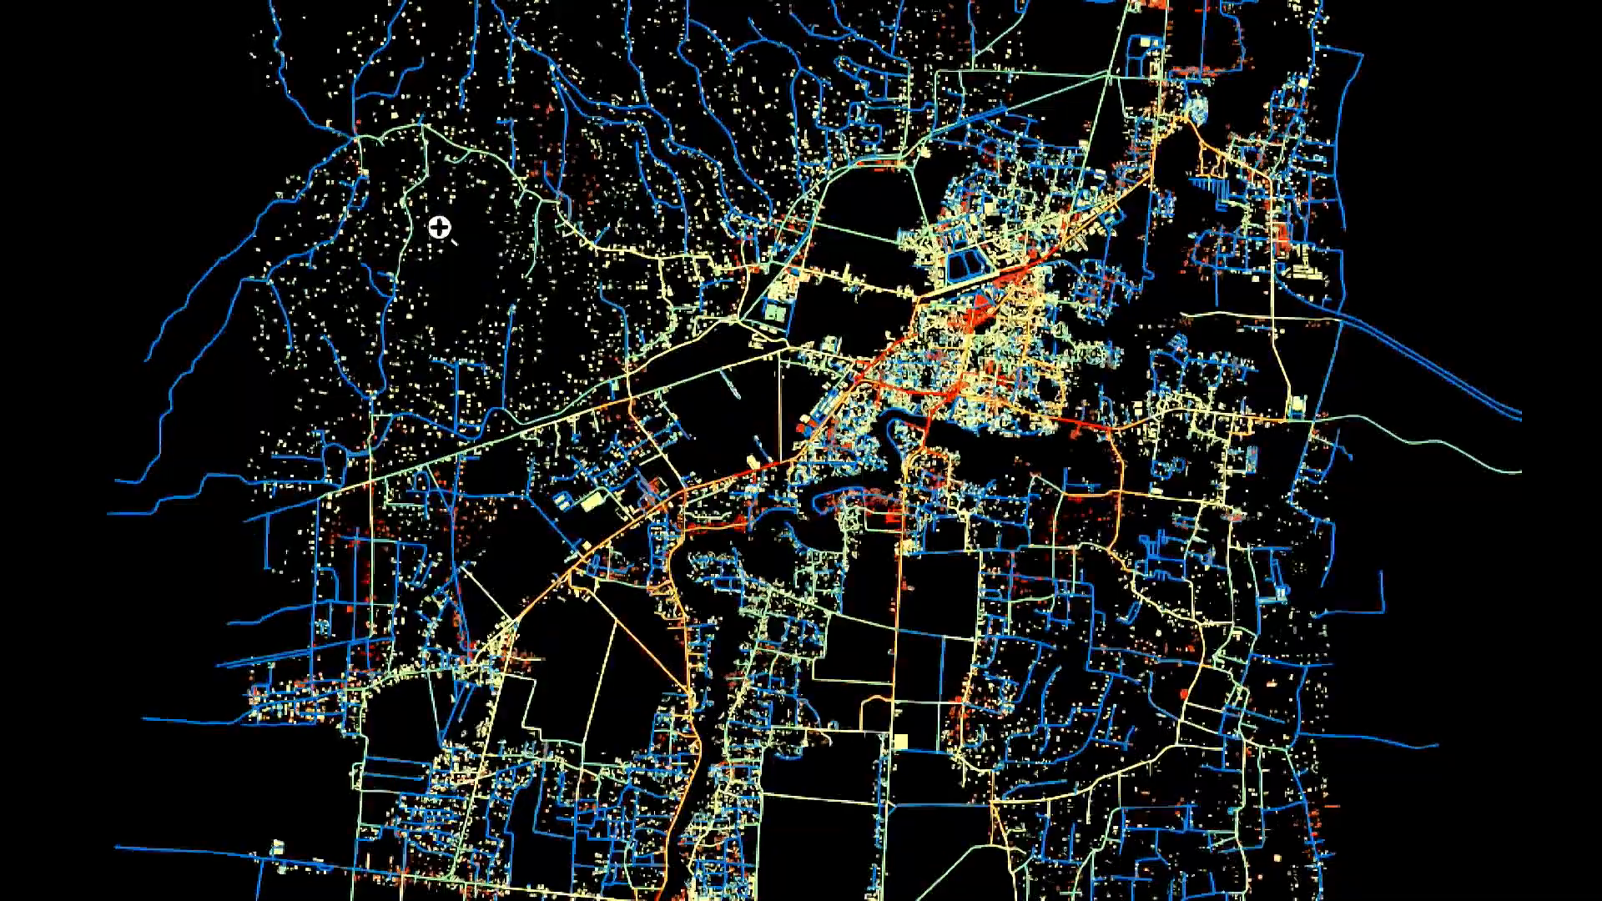
scroll(184, 75, up, 1)
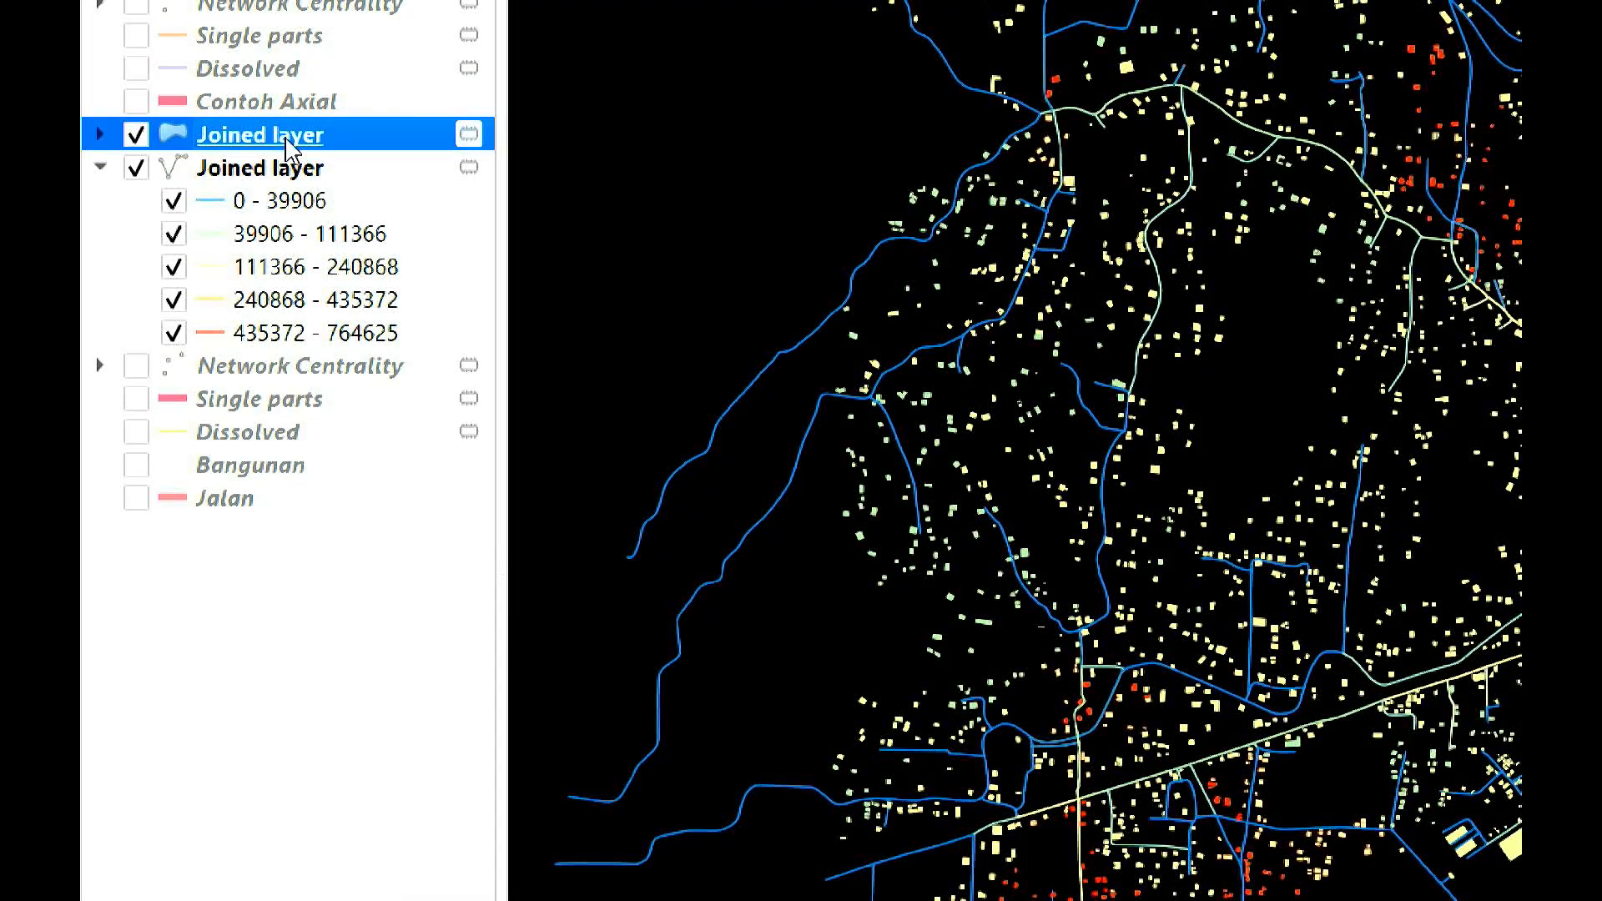
- Switch the joined building layer's symbology value to closeness and invert its color ramp to run from red to blue
double_click(288, 150)
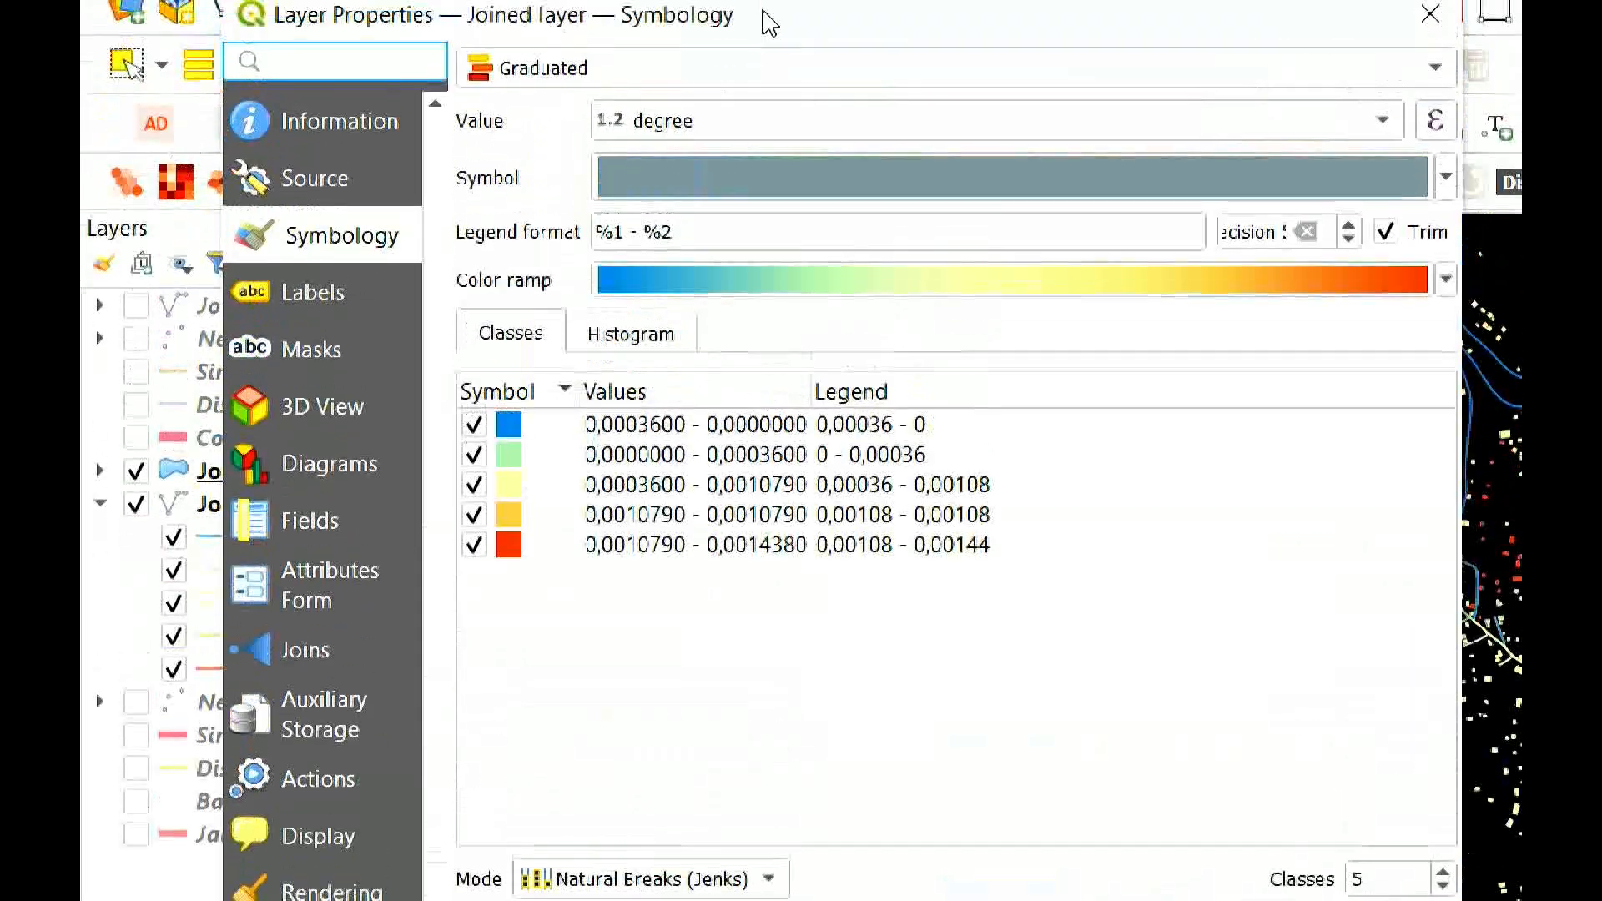
click(1084, 121)
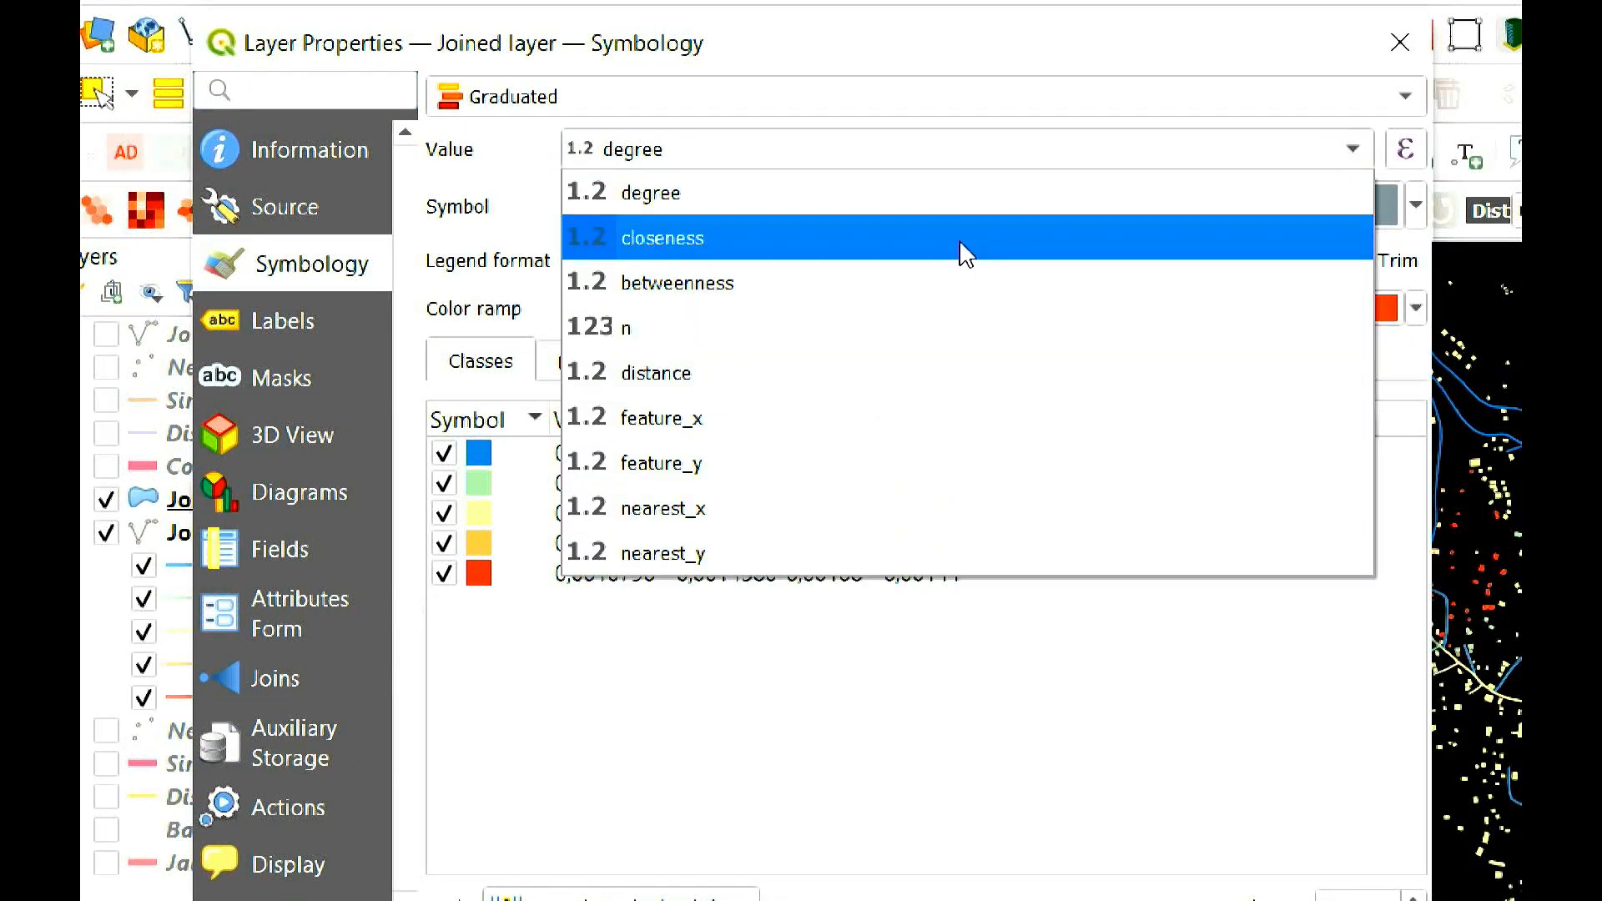
click(966, 239)
click(1415, 308)
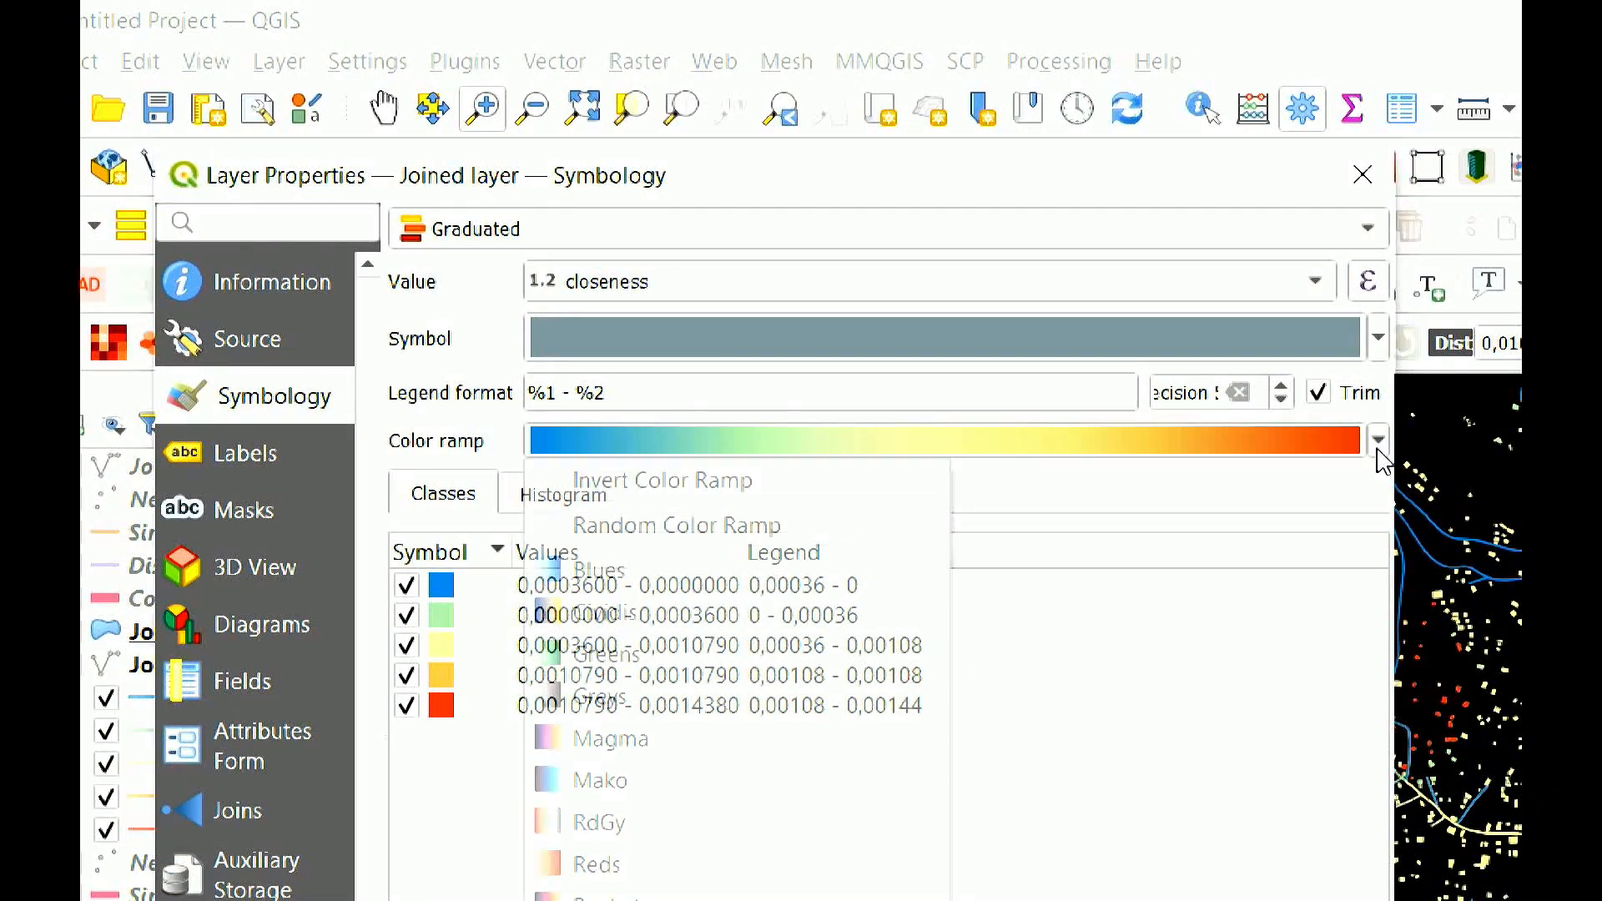
click(699, 484)
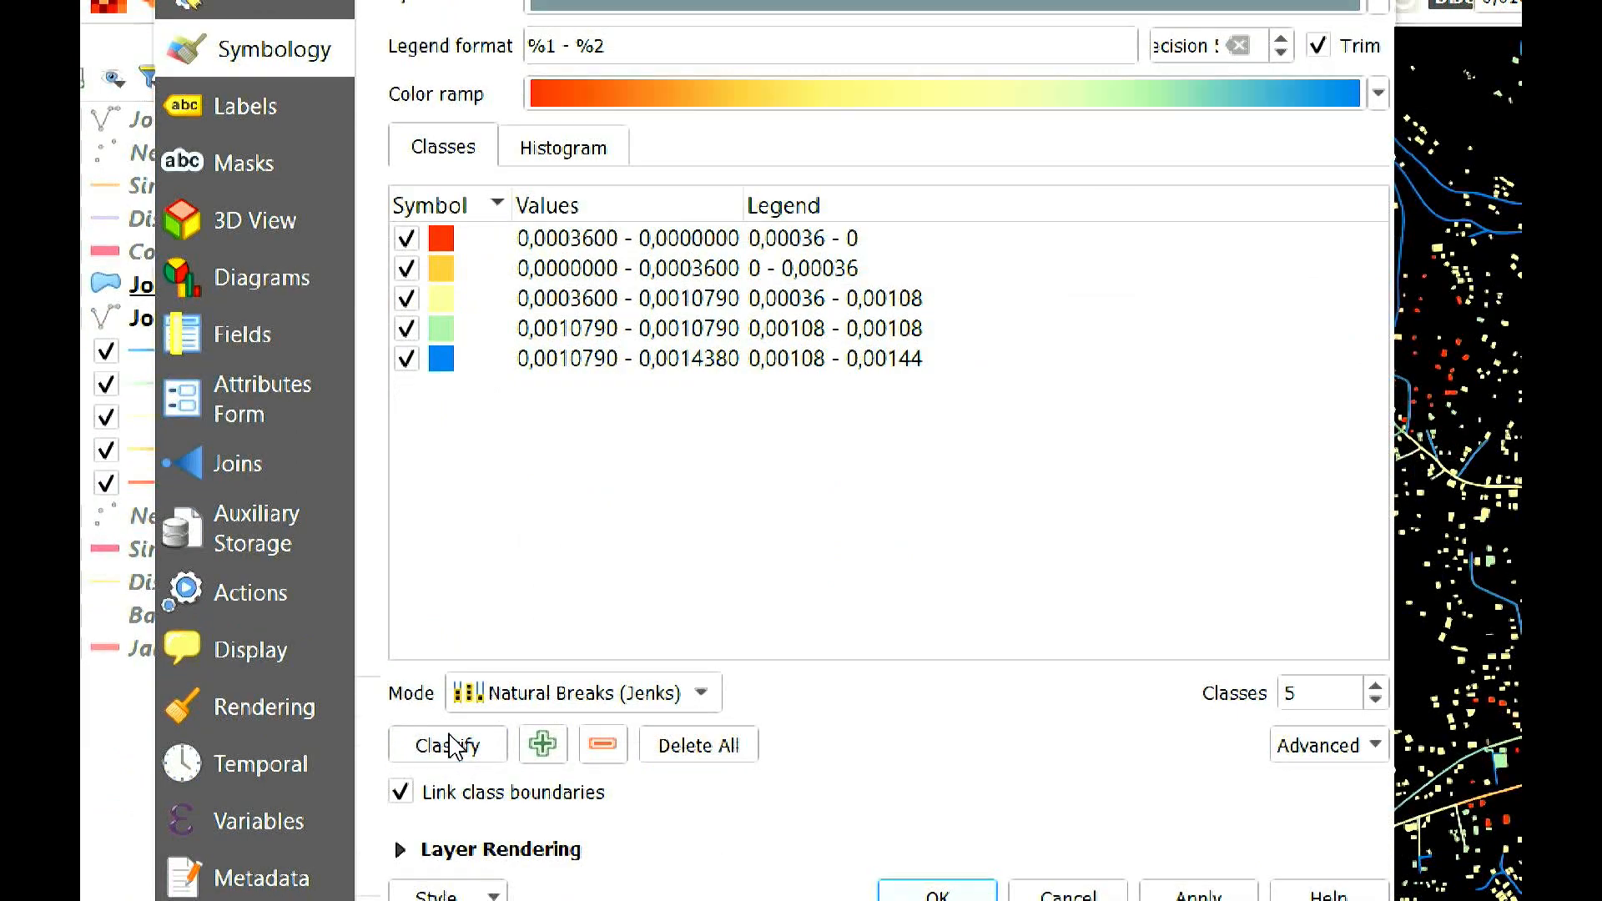
- Classify the buildings' closeness into 5 Natural Breaks (Jenks) classes and apply the symbology
click(452, 745)
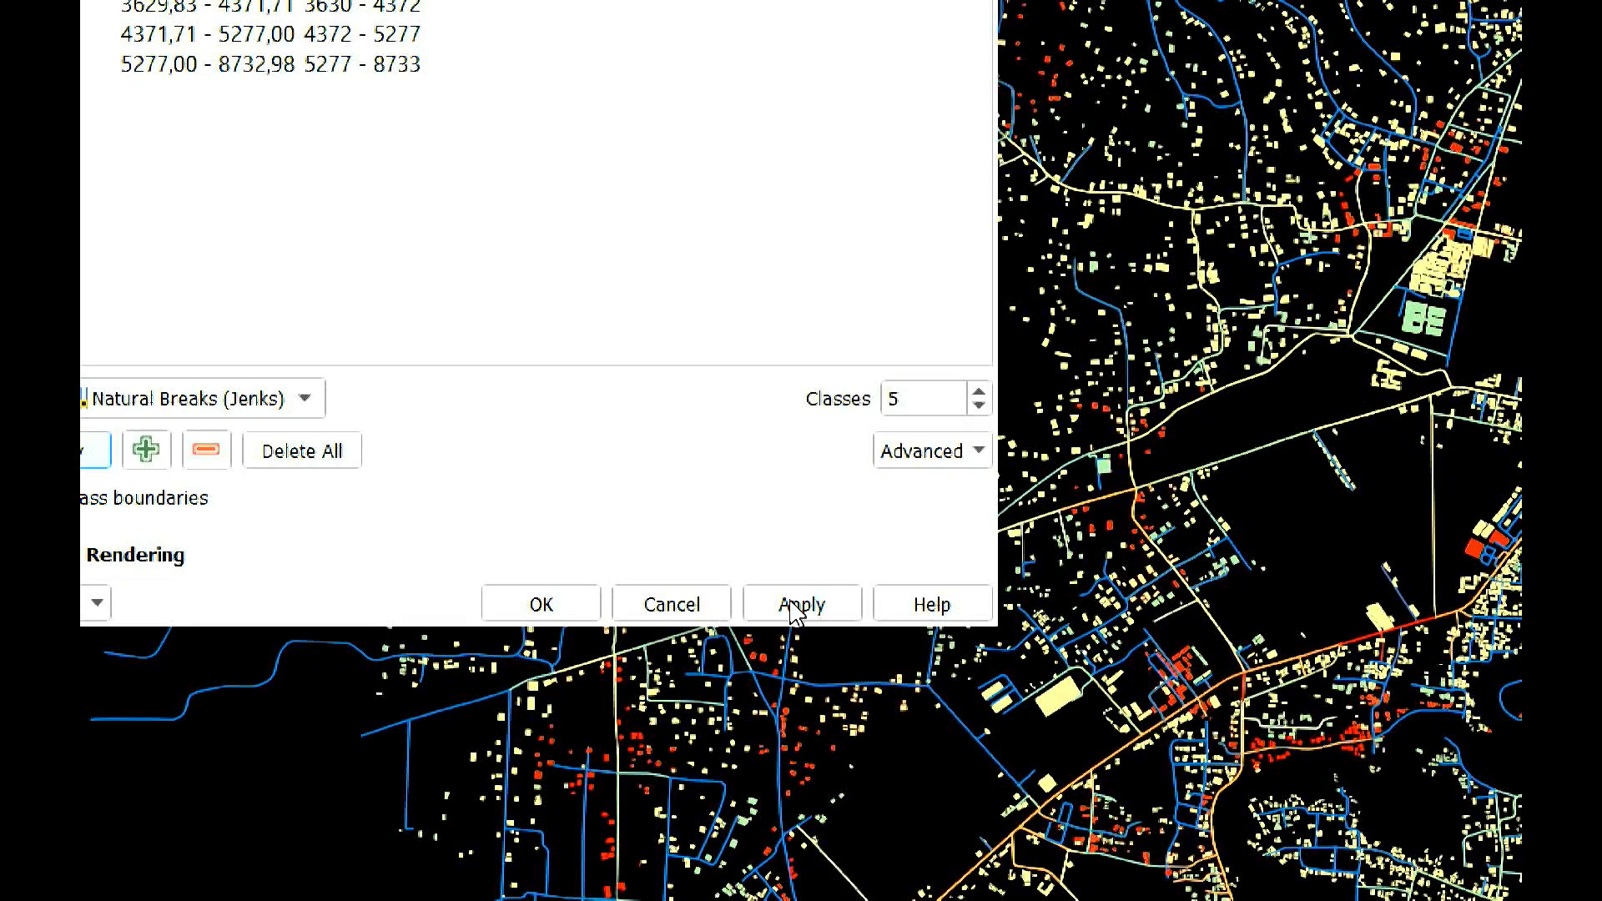
click(793, 608)
click(538, 606)
scroll(689, 607, down, 3)
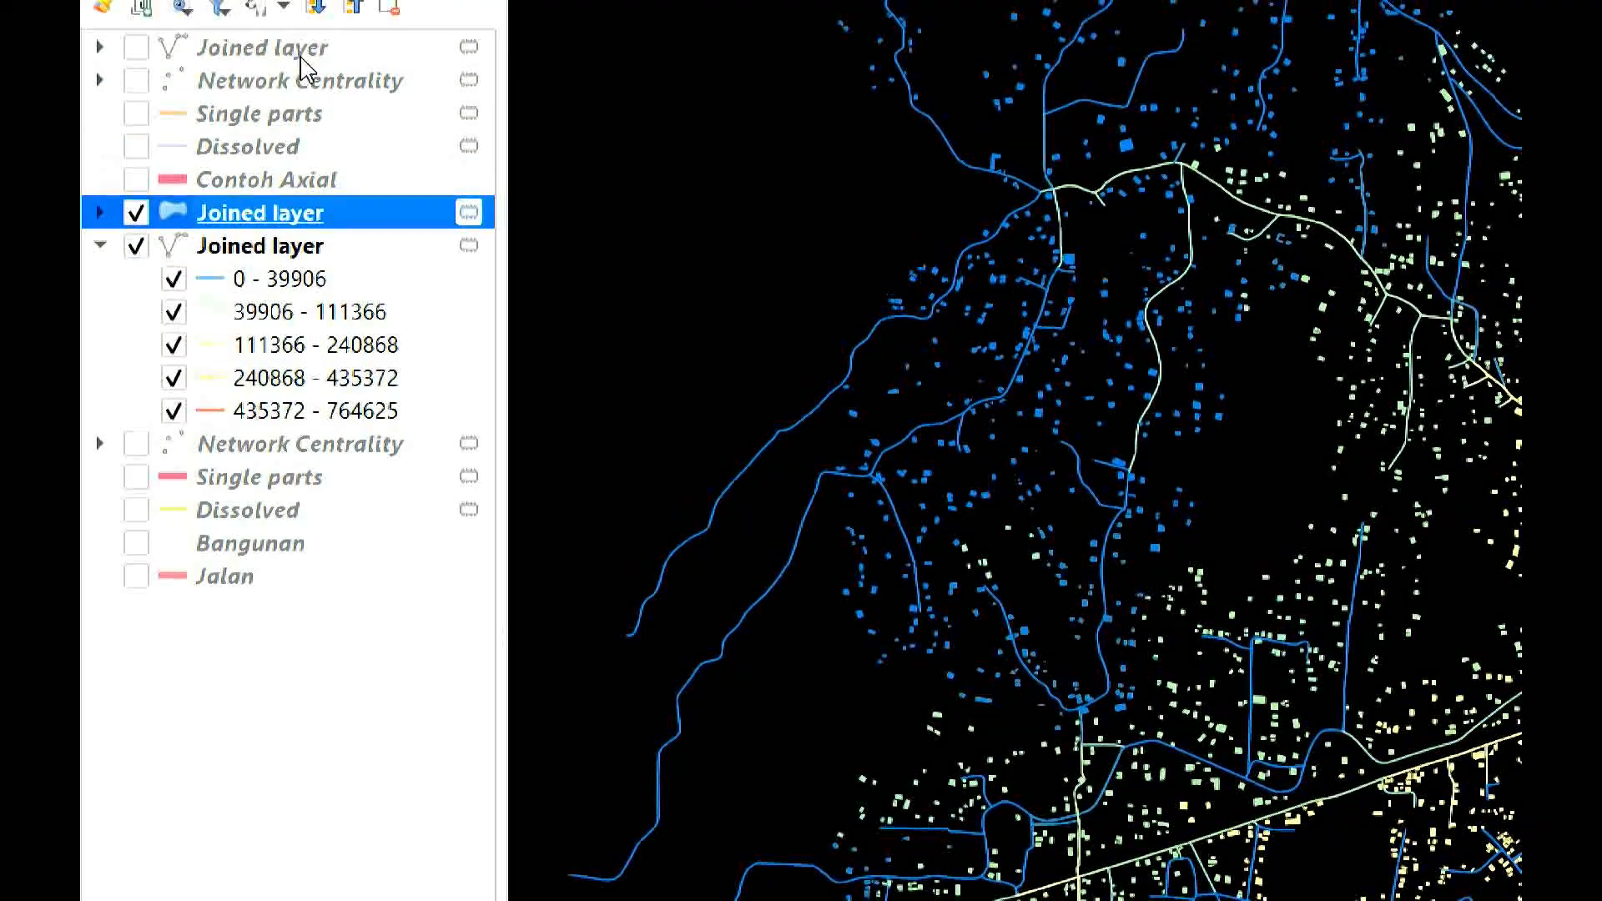
- Change the closeness classification mode to Equal Count (Quantile) with 5 classes, apply it, and view the buildings on the map
double_click(305, 219)
click(662, 617)
click(661, 512)
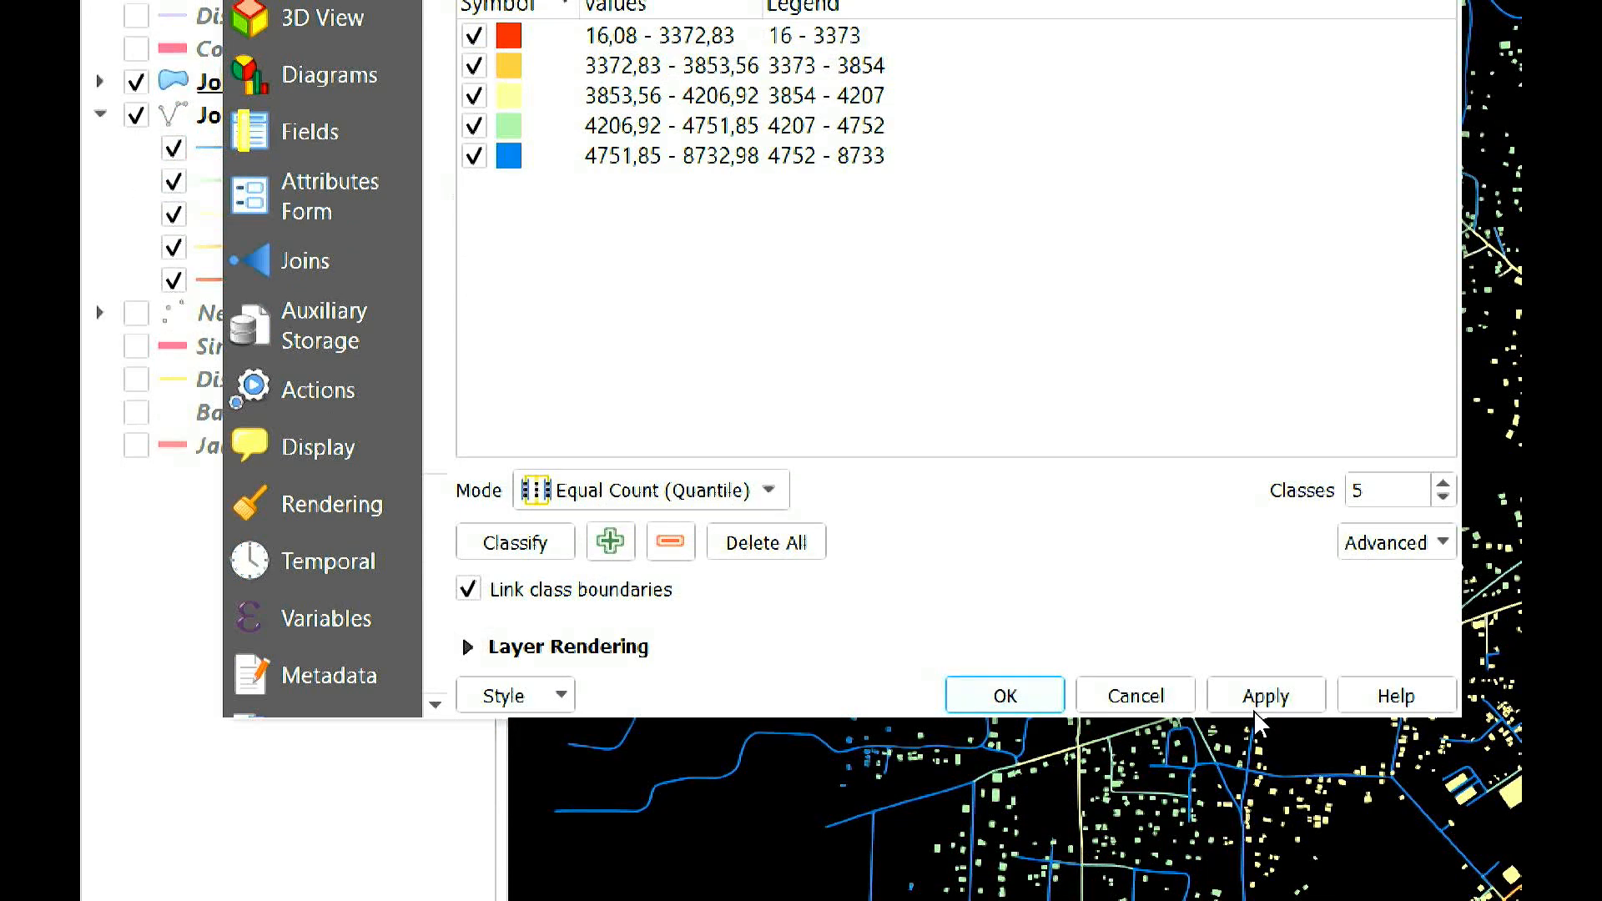
click(1005, 696)
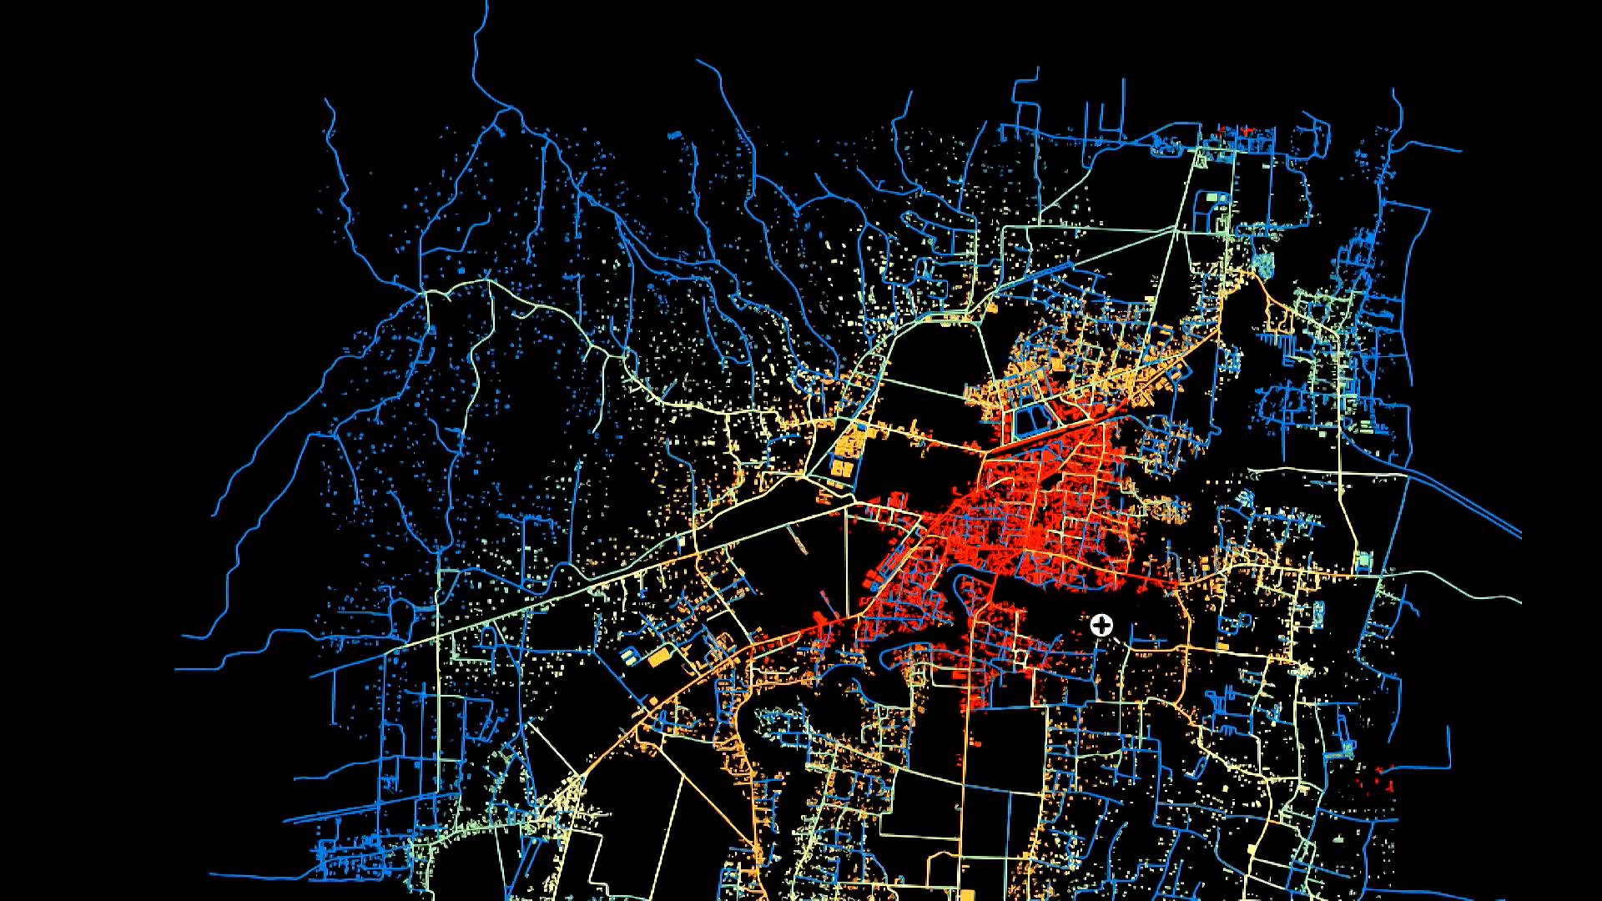
click(1043, 583)
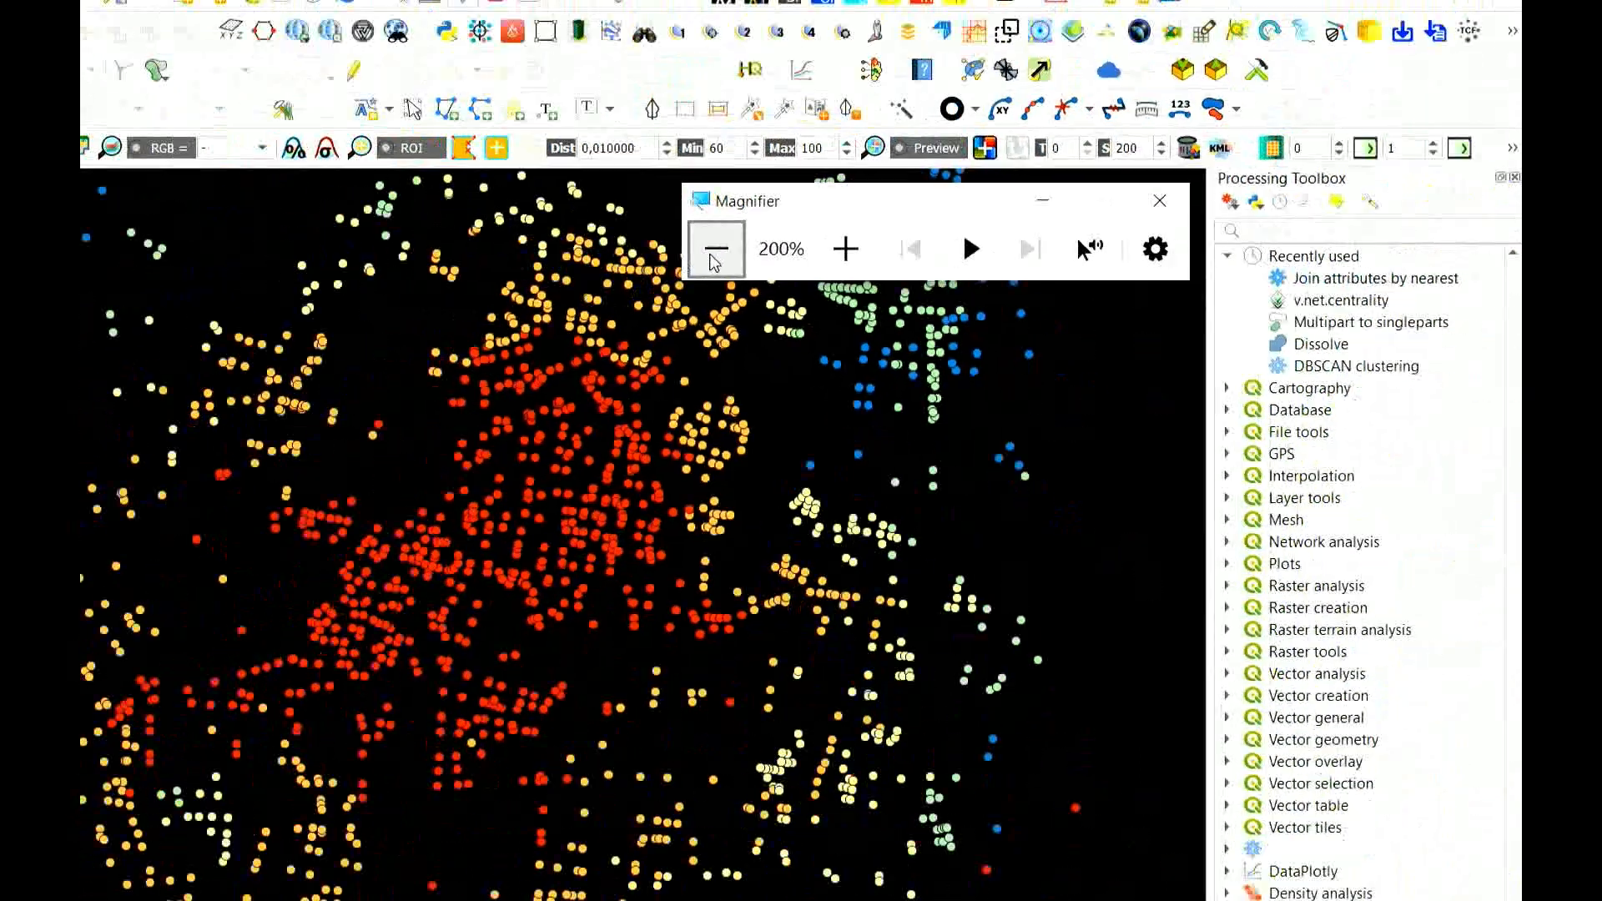
- Reduce the screen magnification to 100% and hide the Network Centrality point layer
click(714, 250)
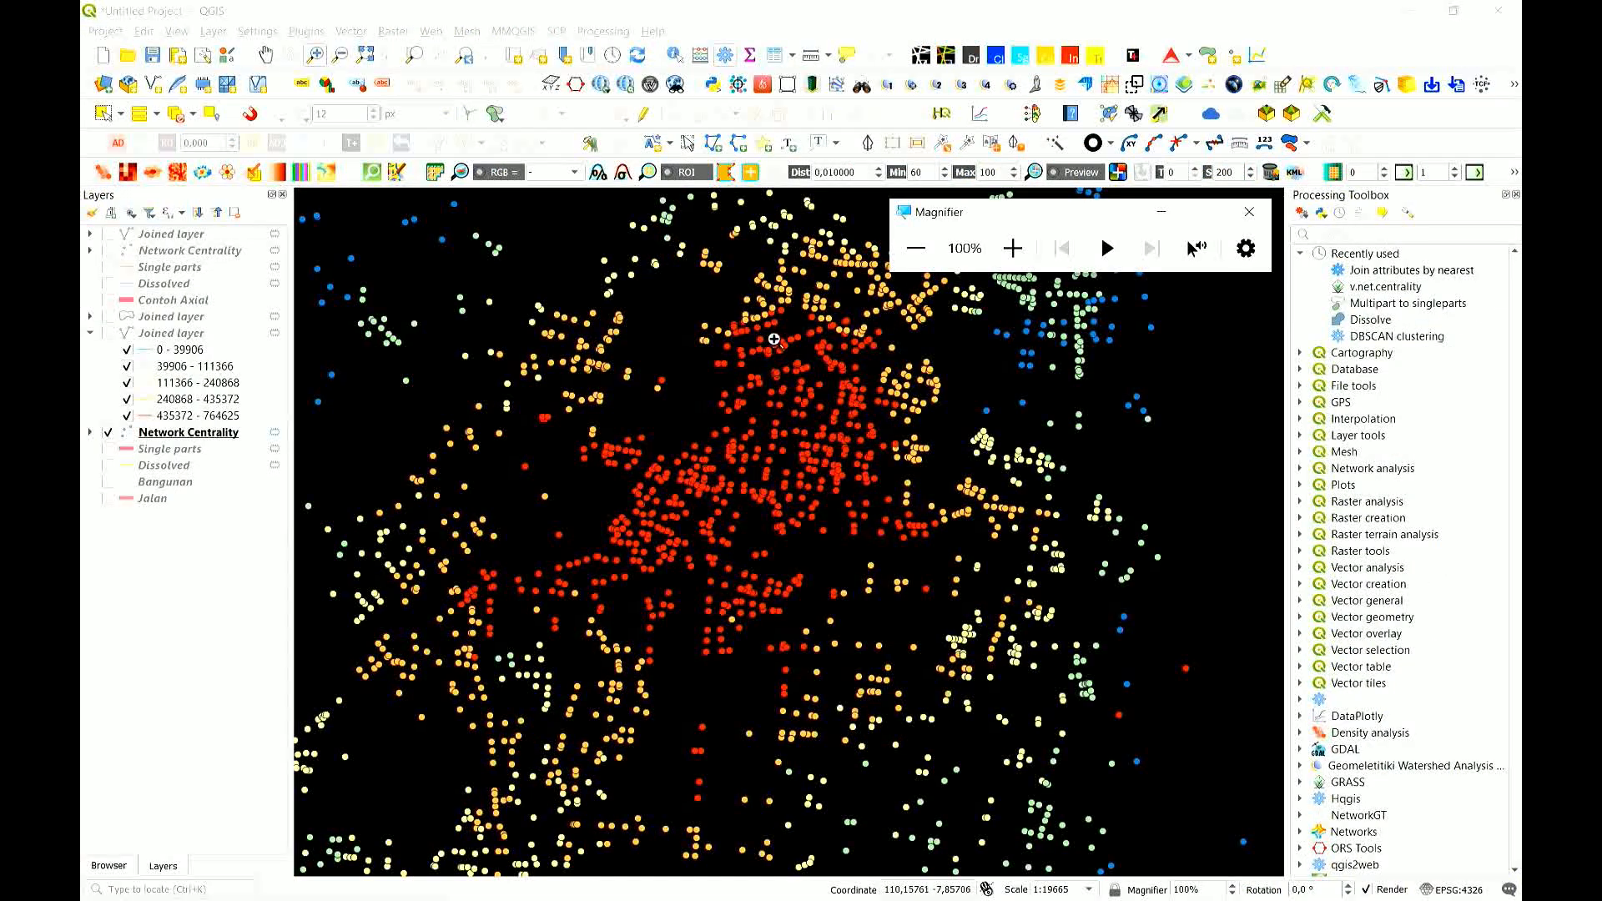
click(108, 433)
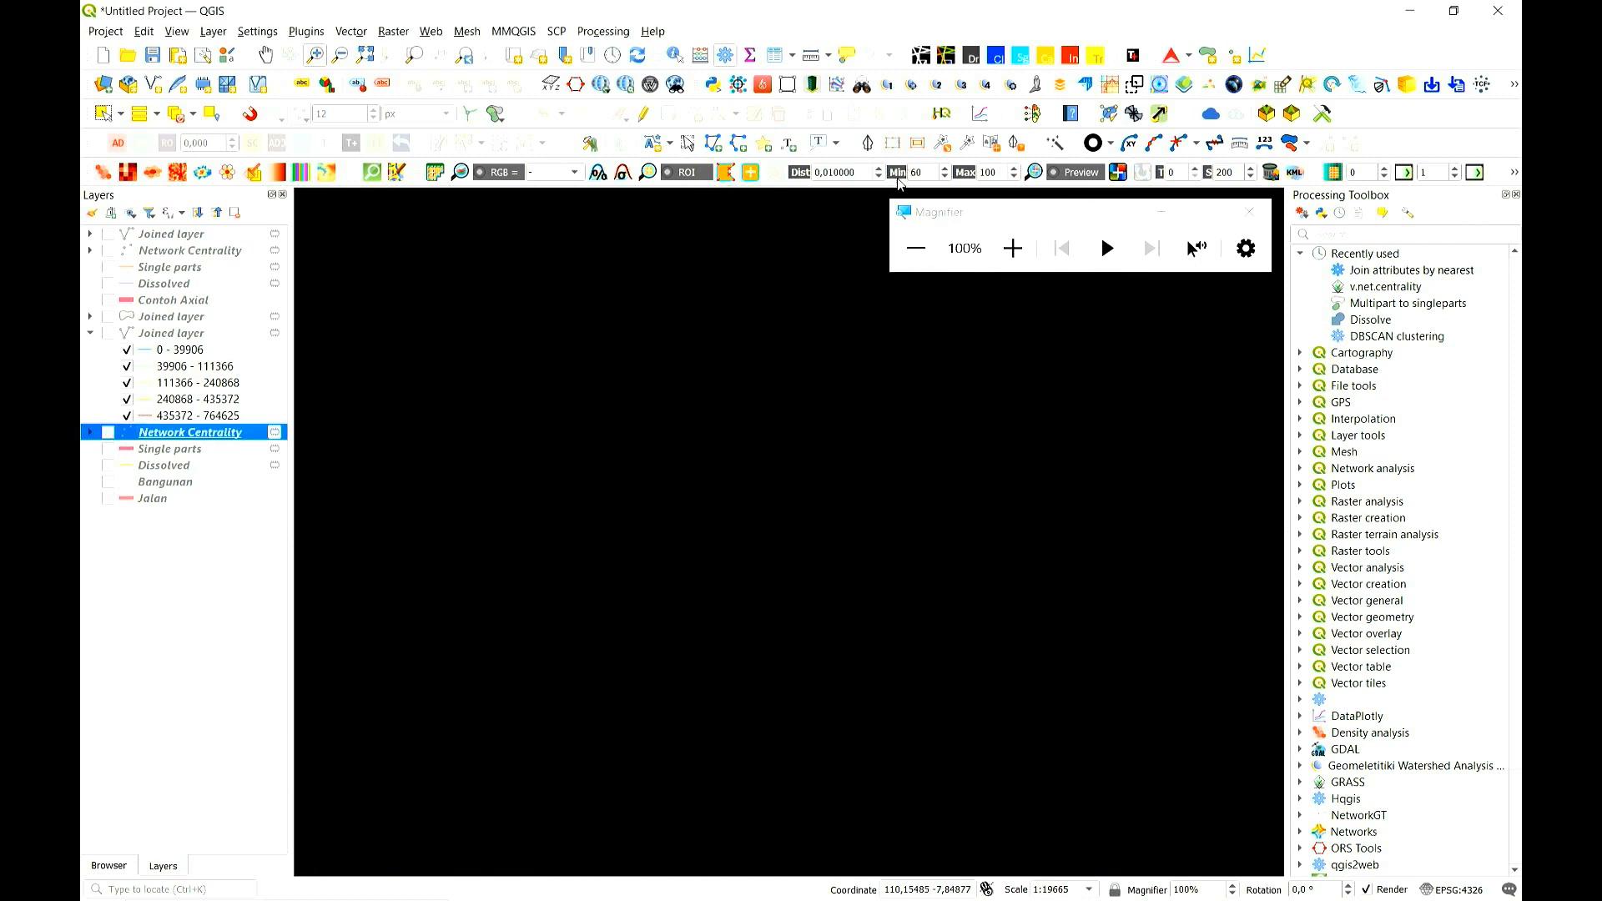
- Try to add the OpenStreetMap XYZ tiles to the project as a basemap and zoom to that layer
click(130, 876)
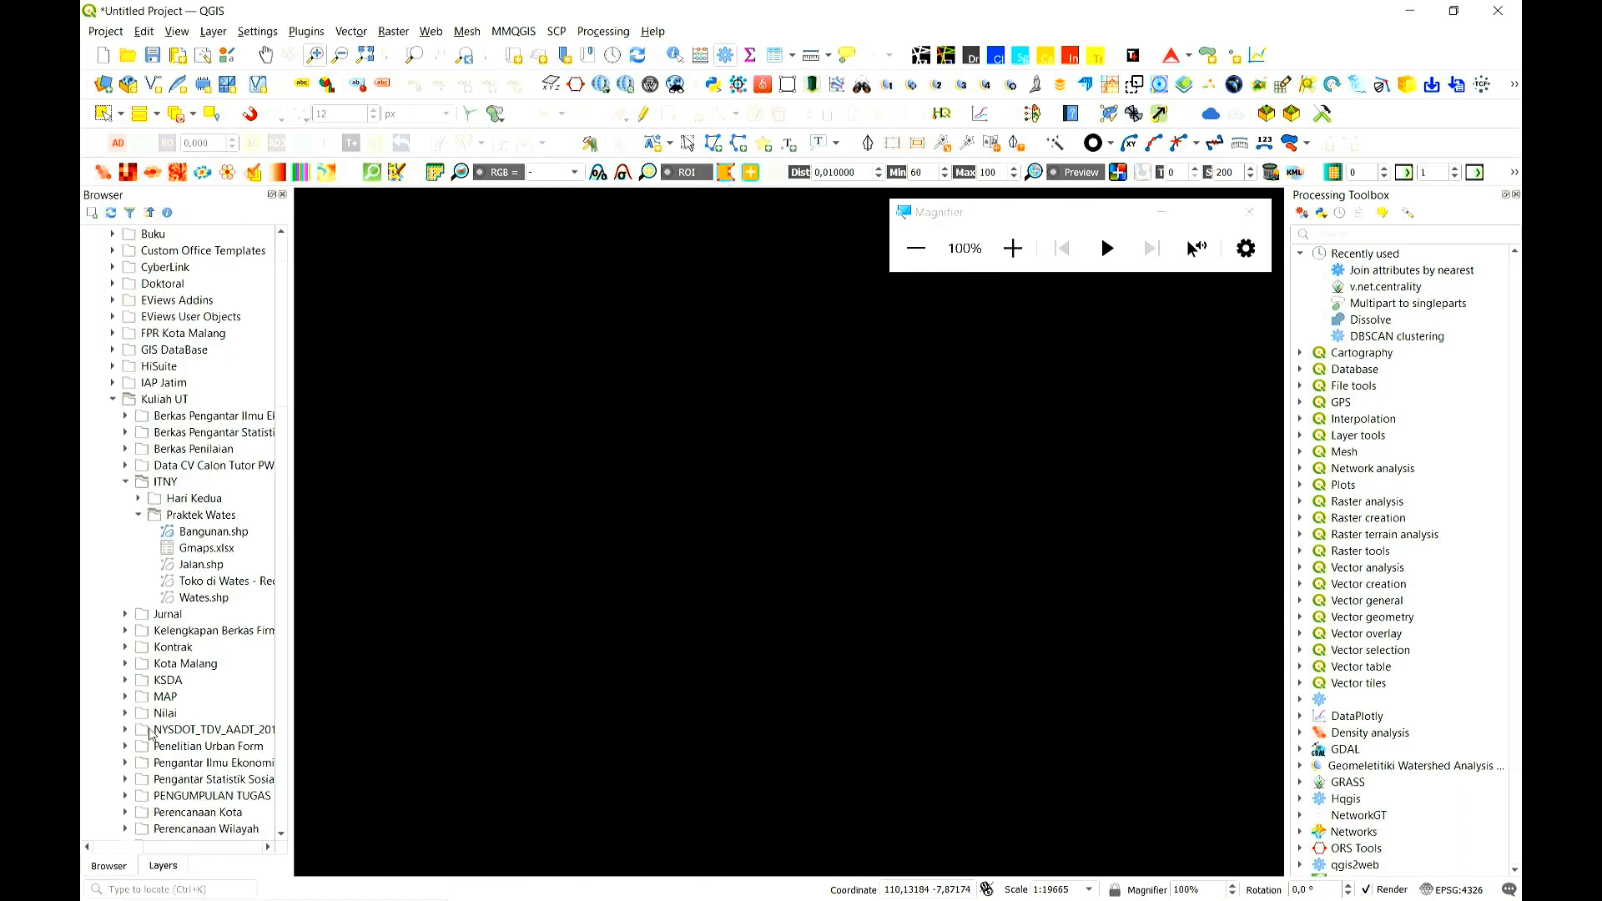
scroll(153, 733, down, 10)
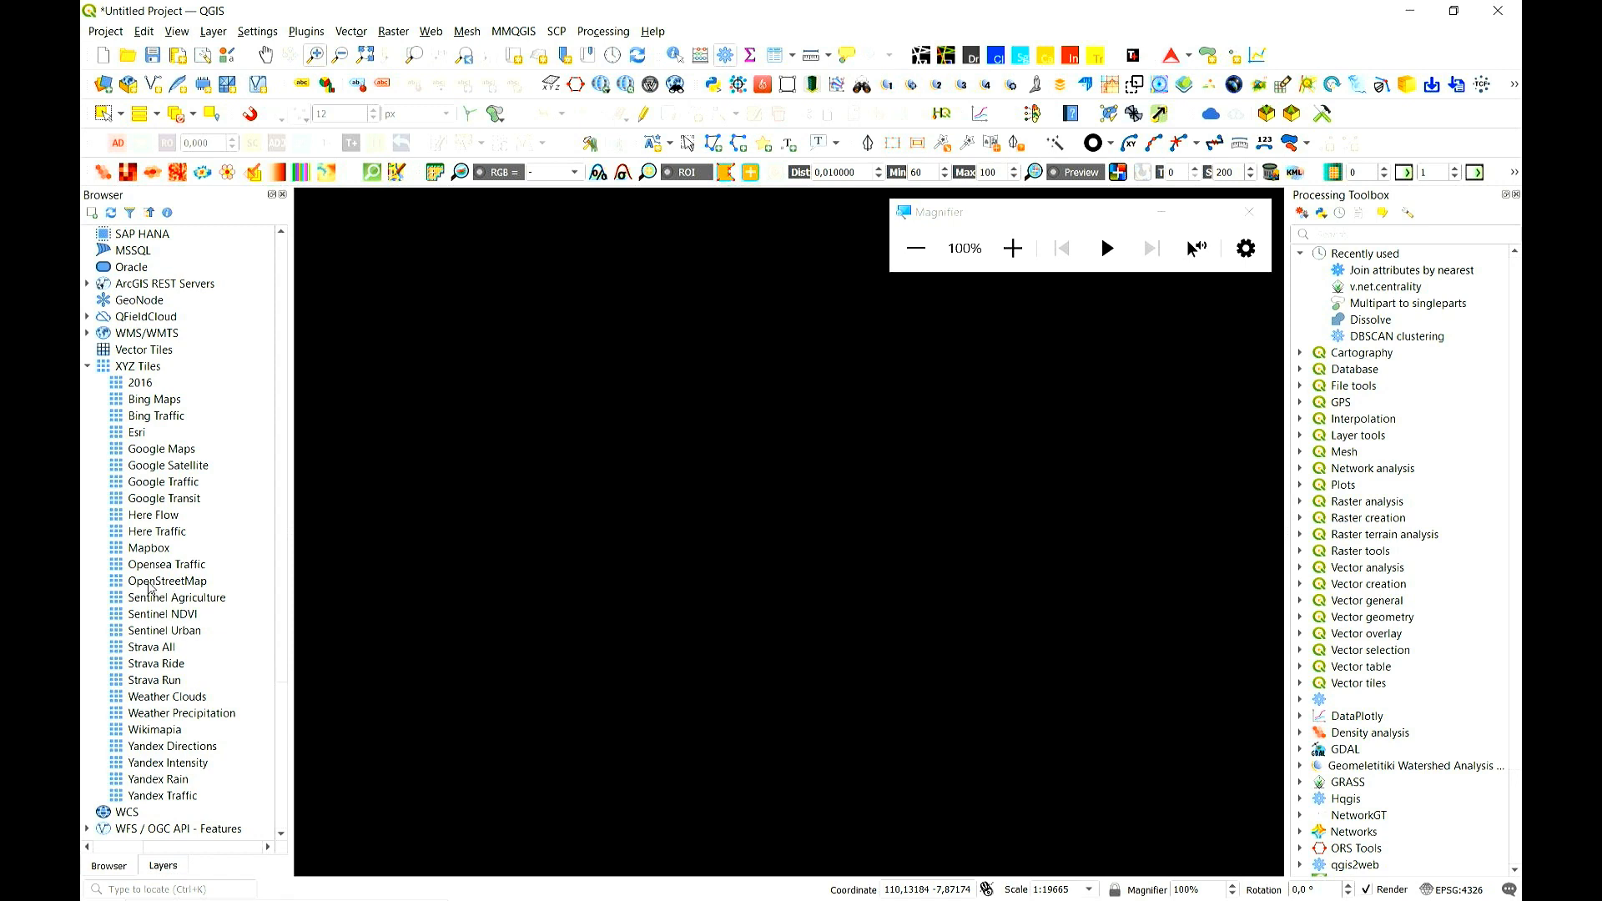
drag(154, 584, 597, 572)
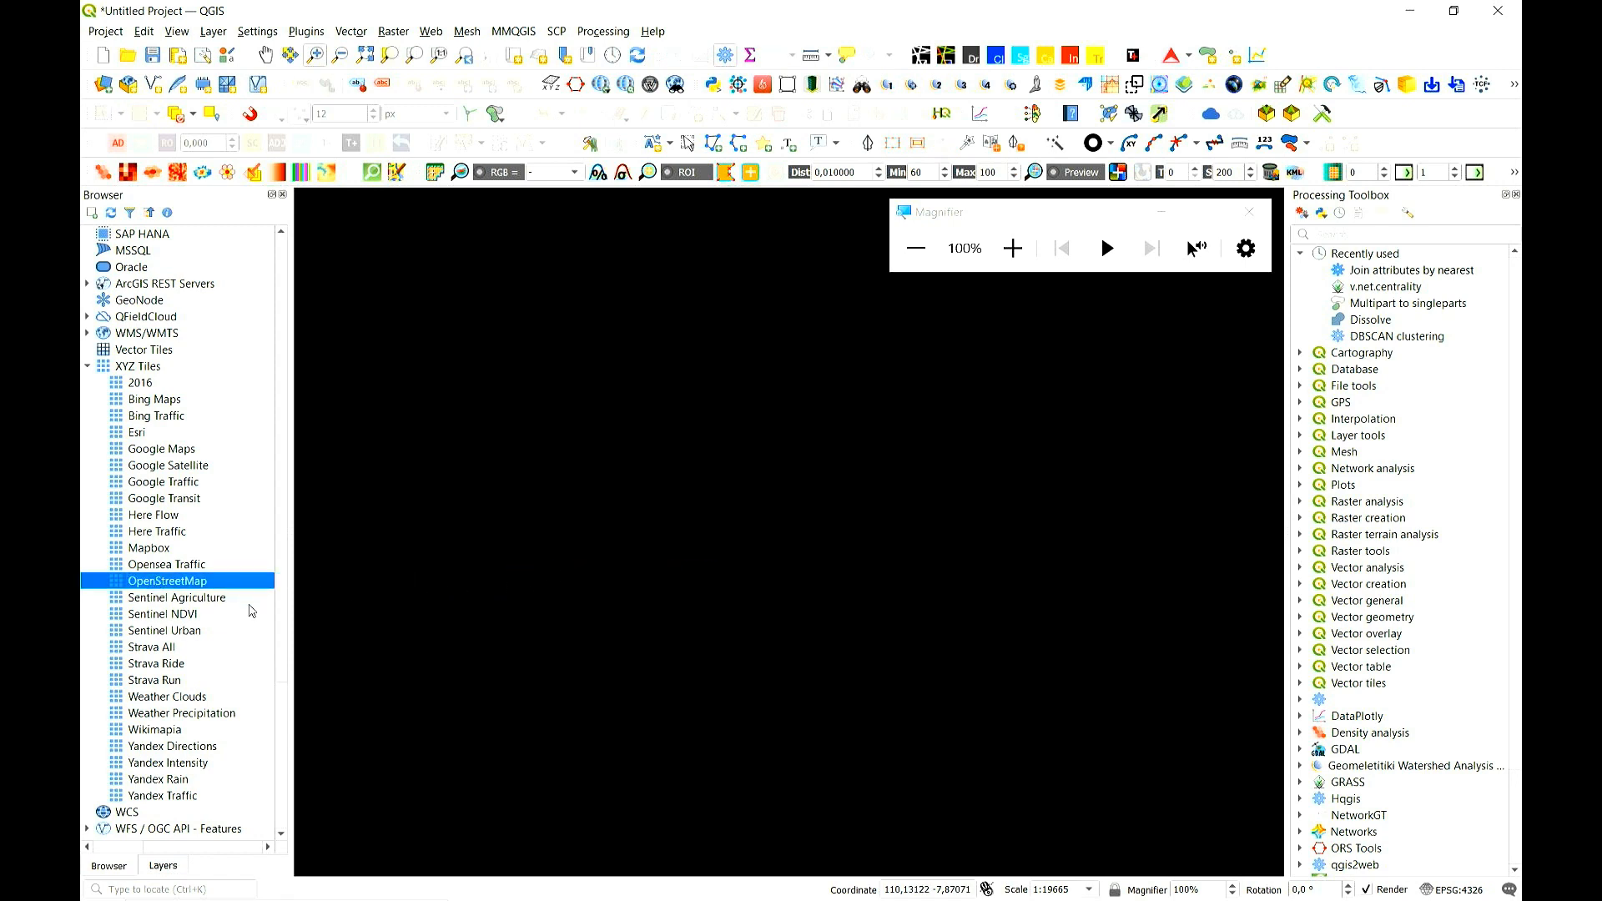
click(144, 865)
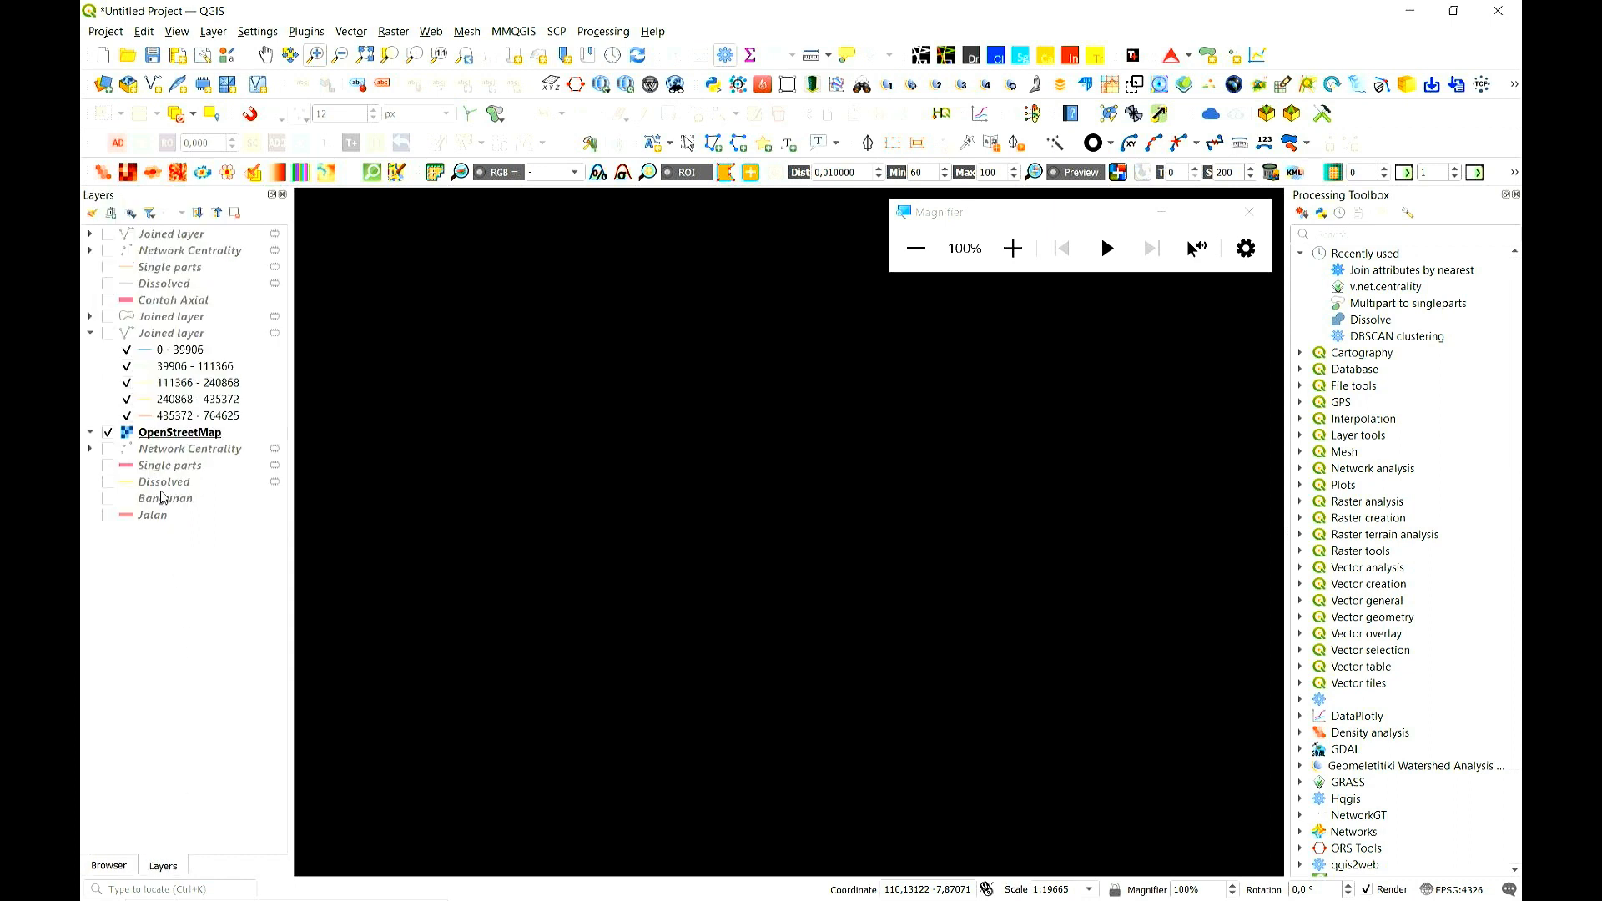
right_click(176, 440)
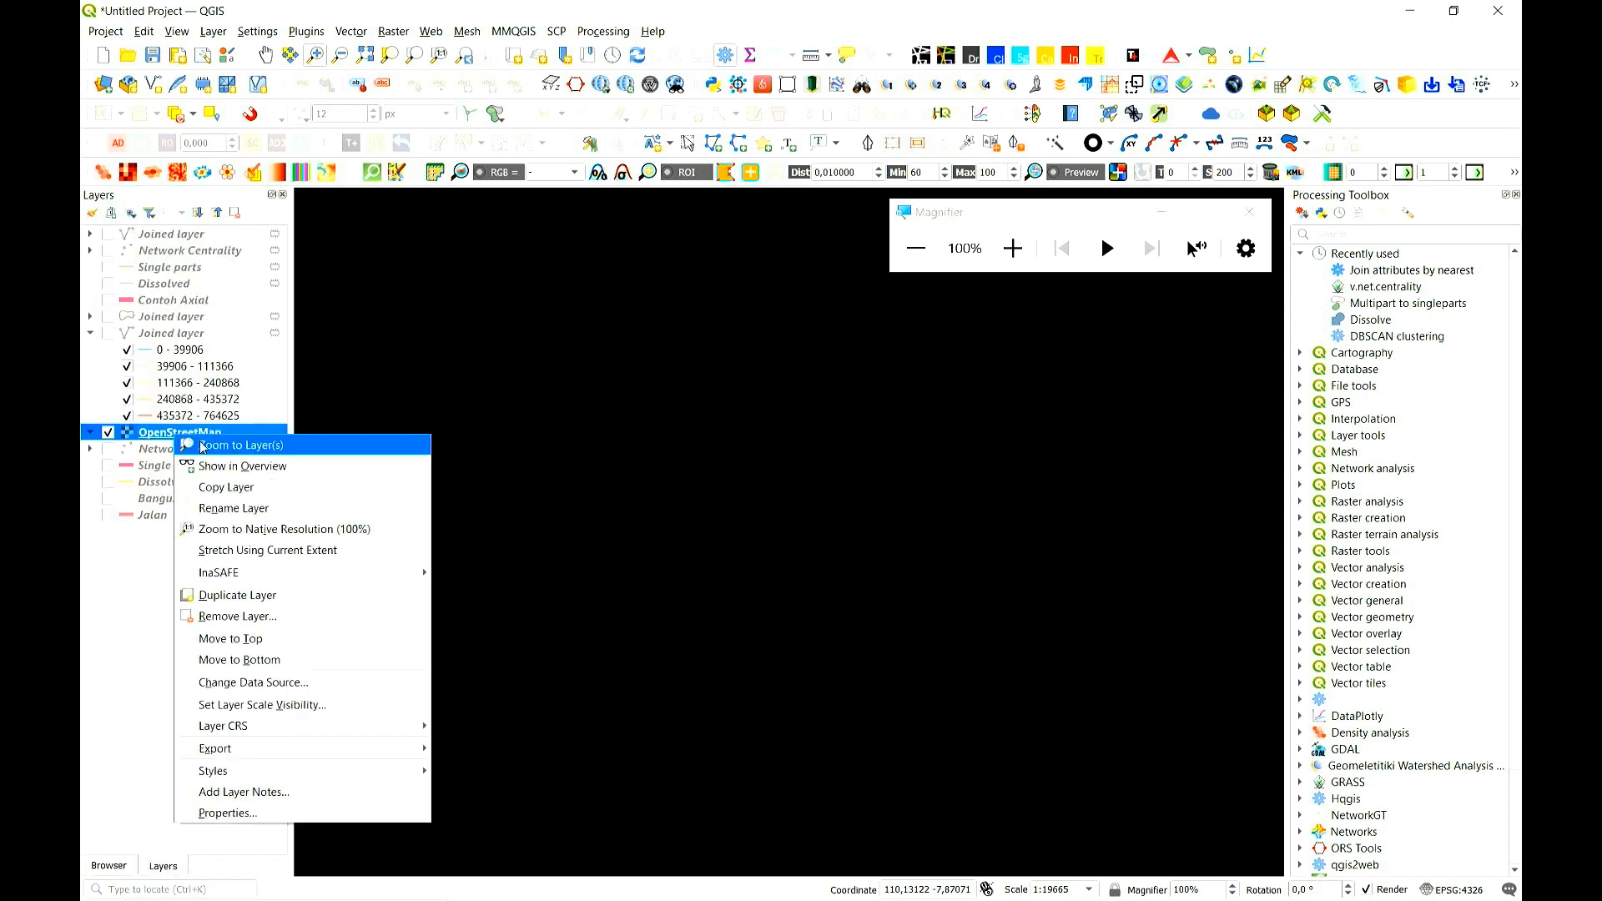
click(201, 446)
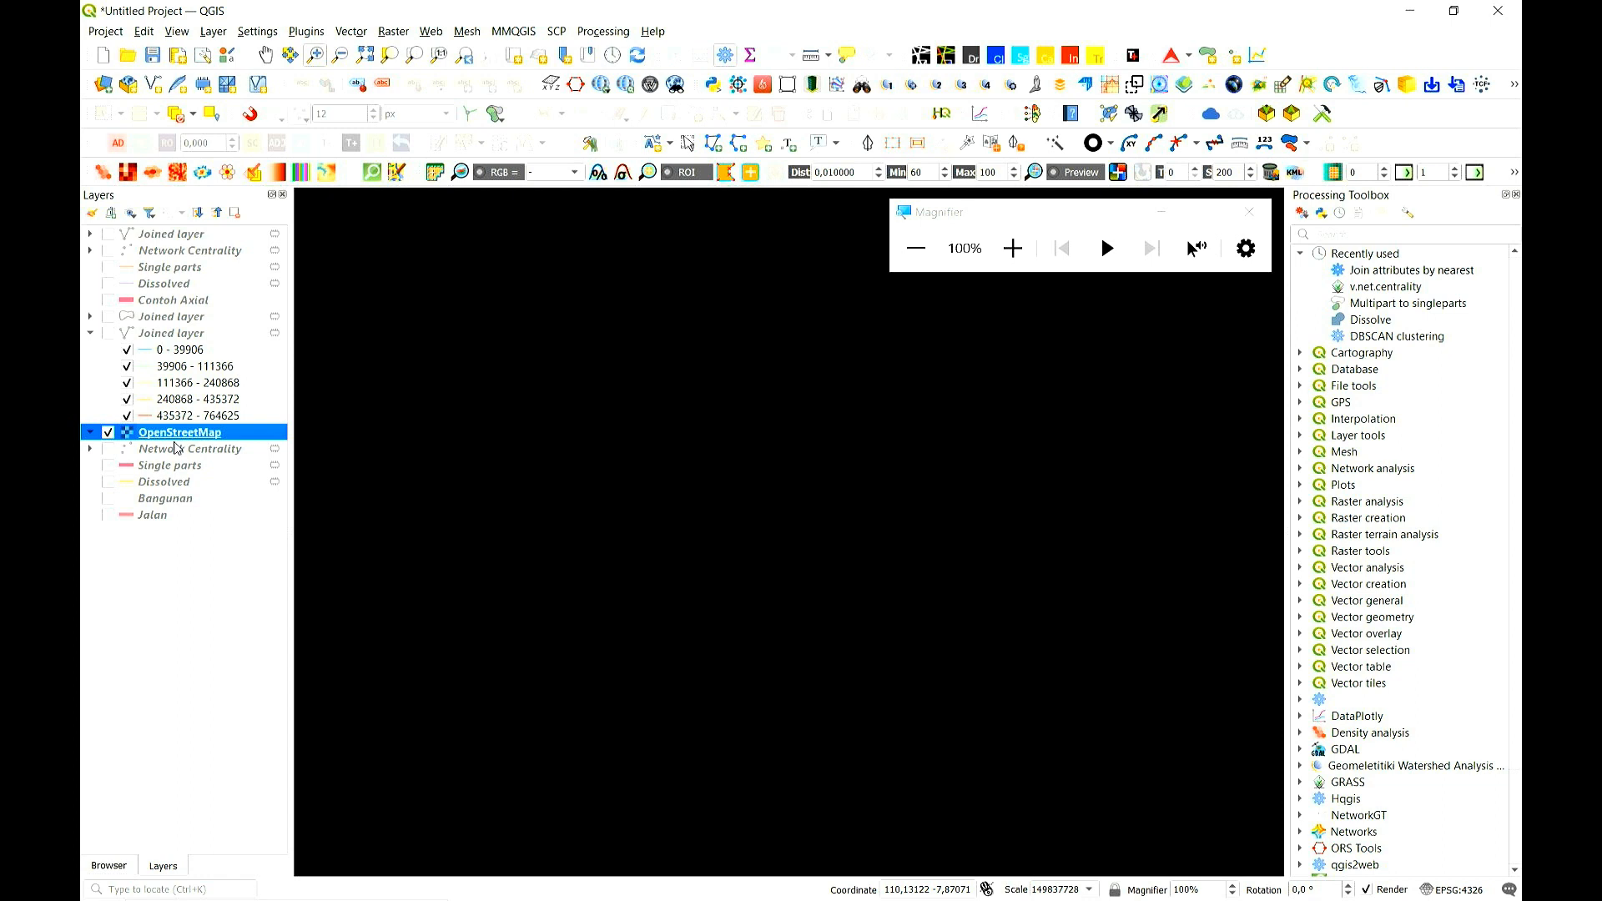
- Connect the computer to the antomatic Wi-Fi network and return to the QGIS layer list
mouse_move(1161, 893)
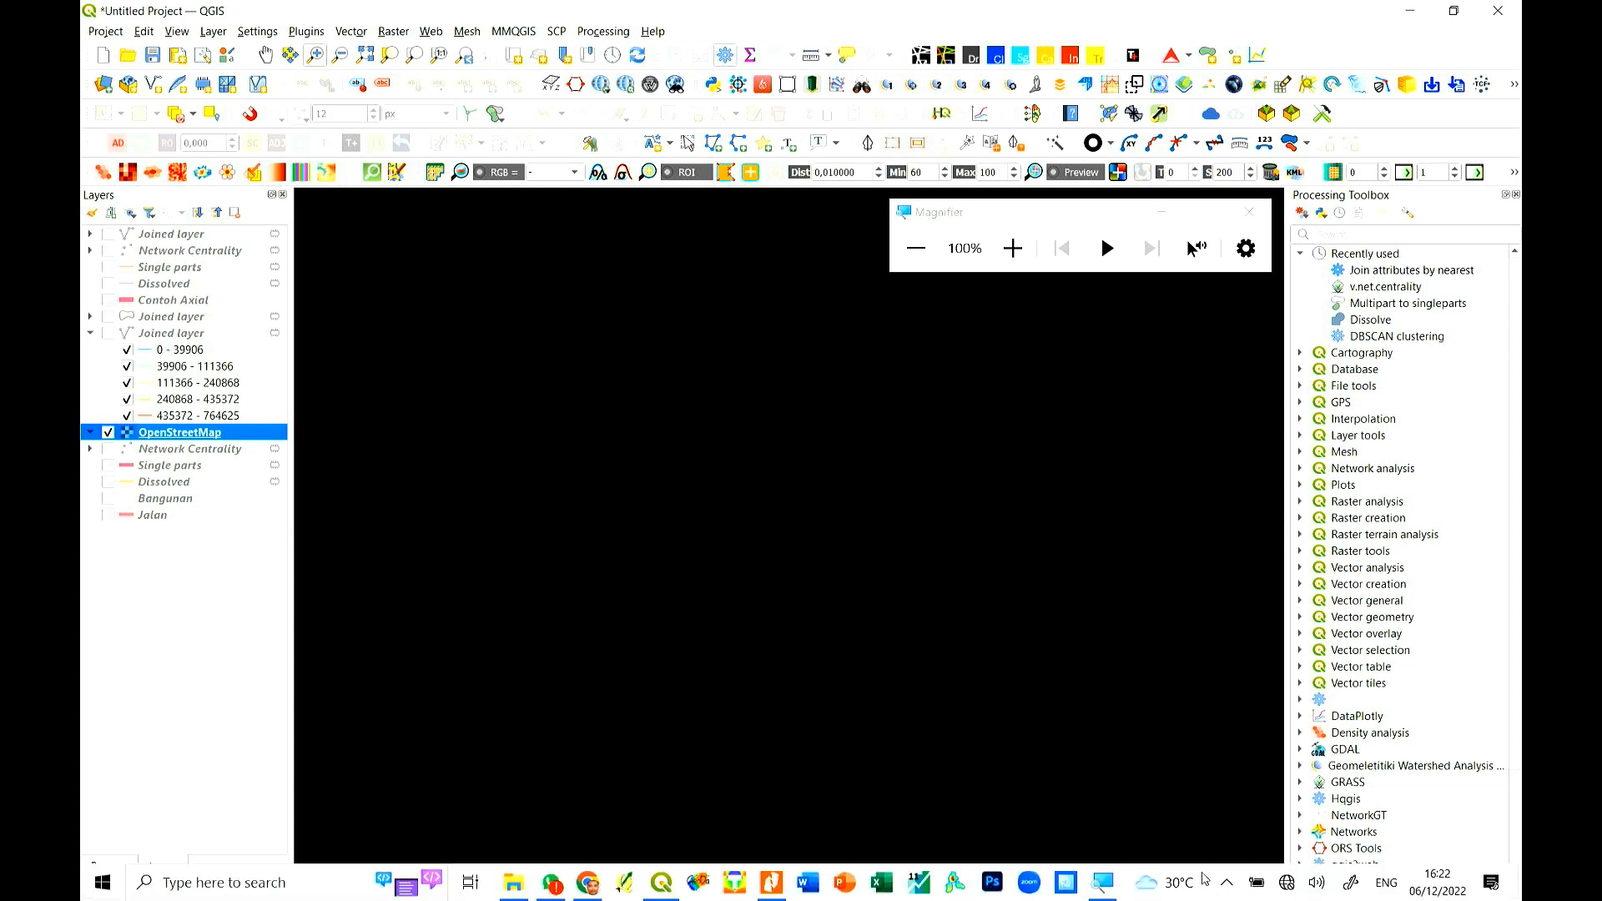
click(1287, 883)
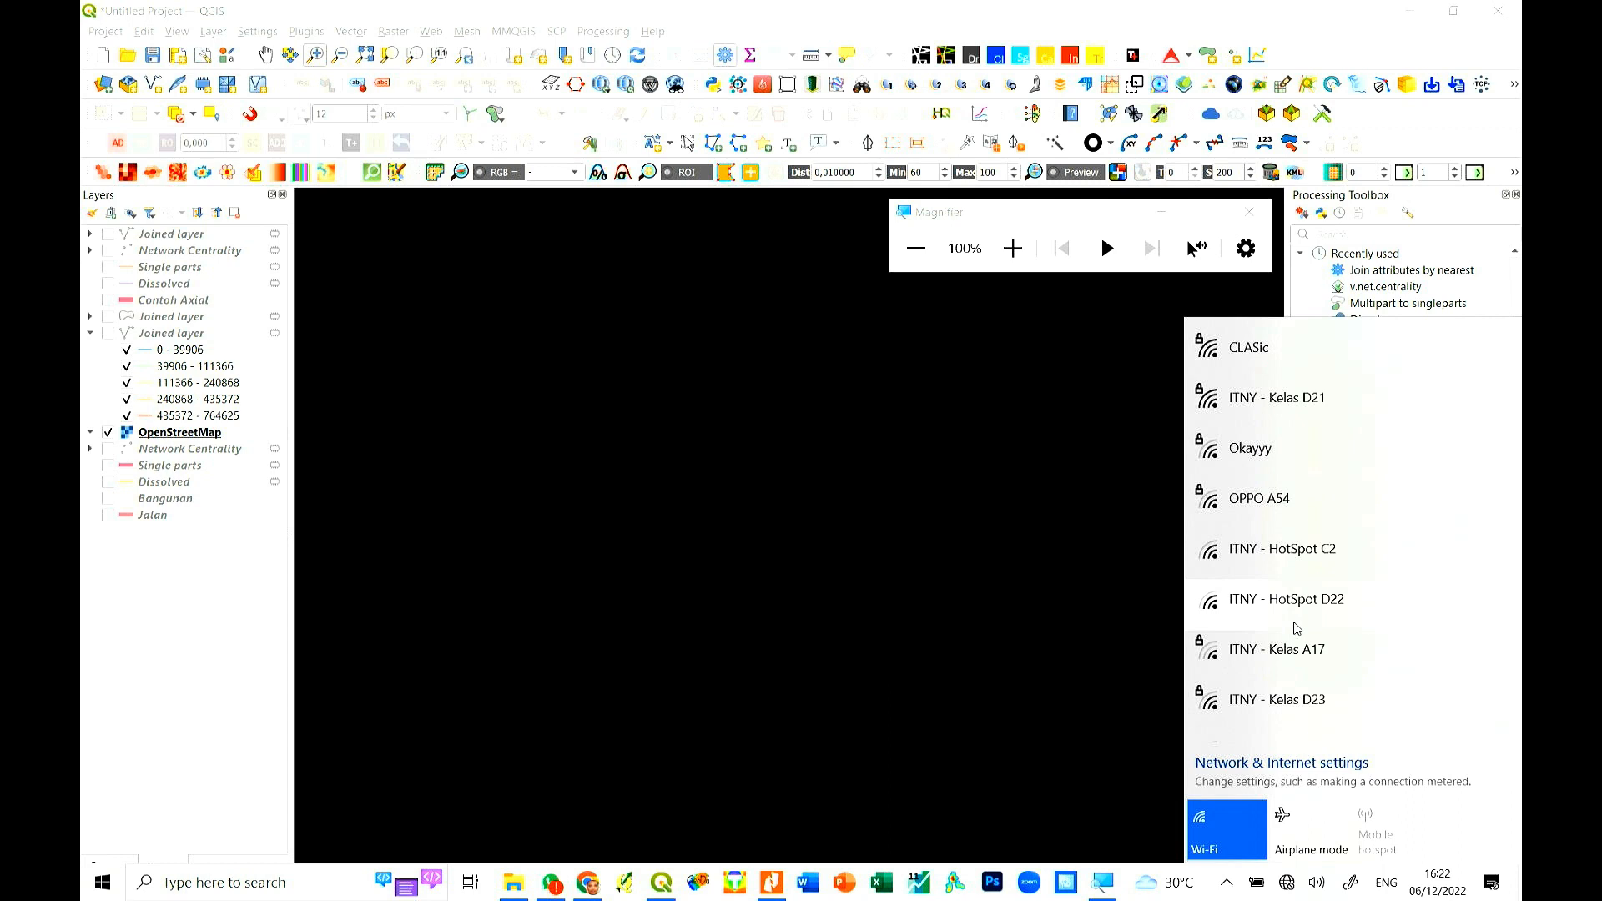
click(1288, 885)
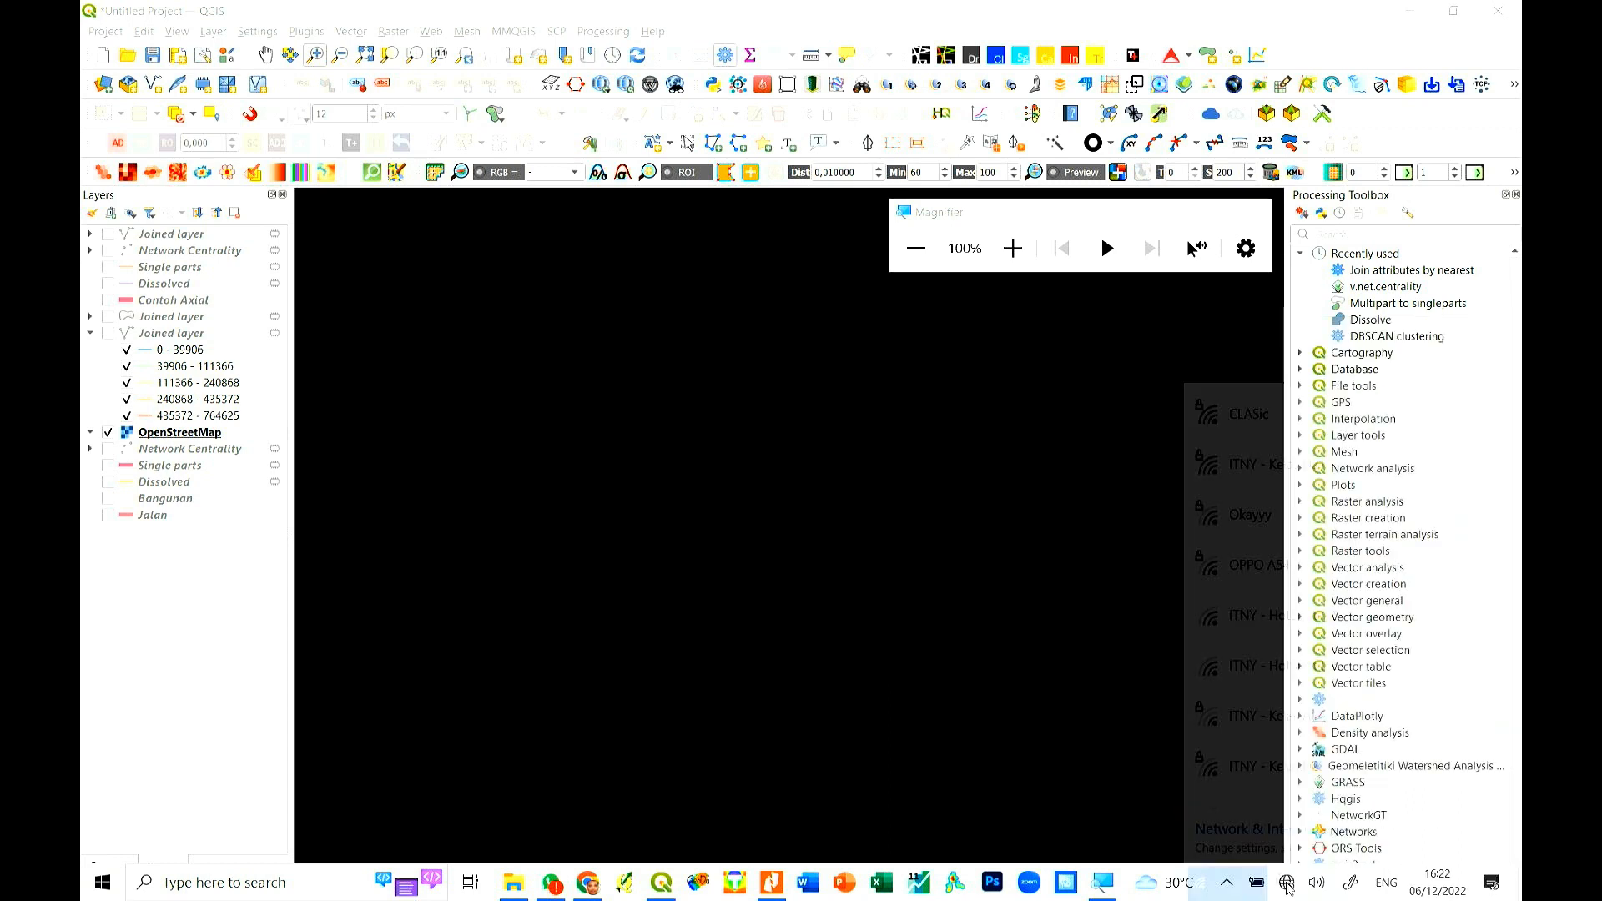
click(1287, 884)
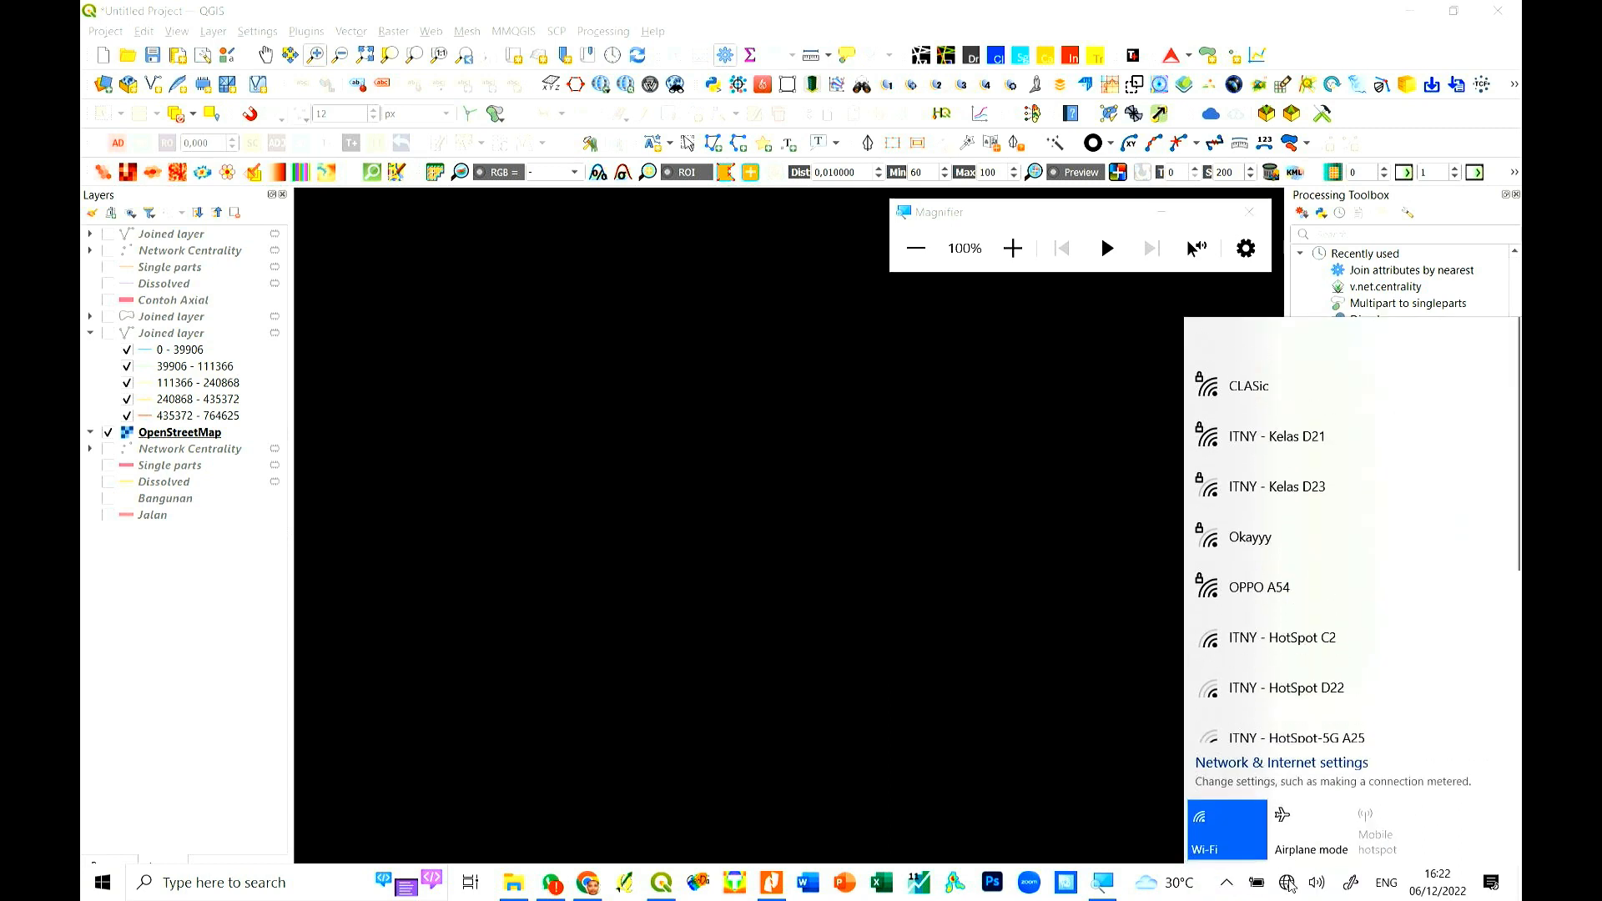
click(1298, 357)
click(1430, 432)
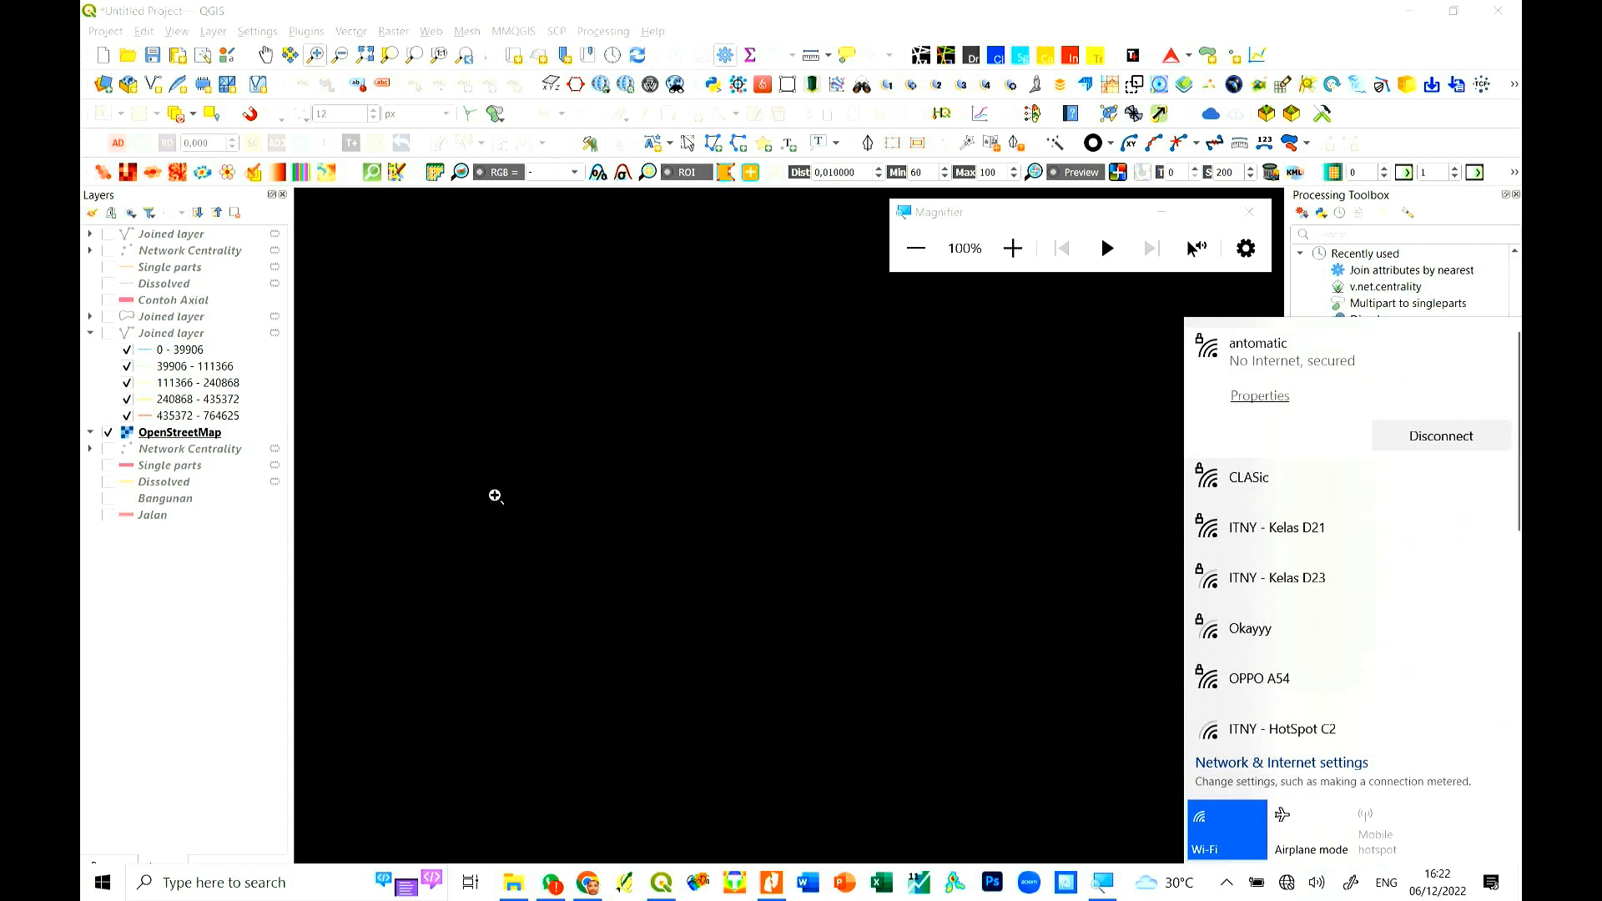
click(213, 630)
- Remove the OpenStreetMap layer from the project
click(197, 432)
right_click(198, 432)
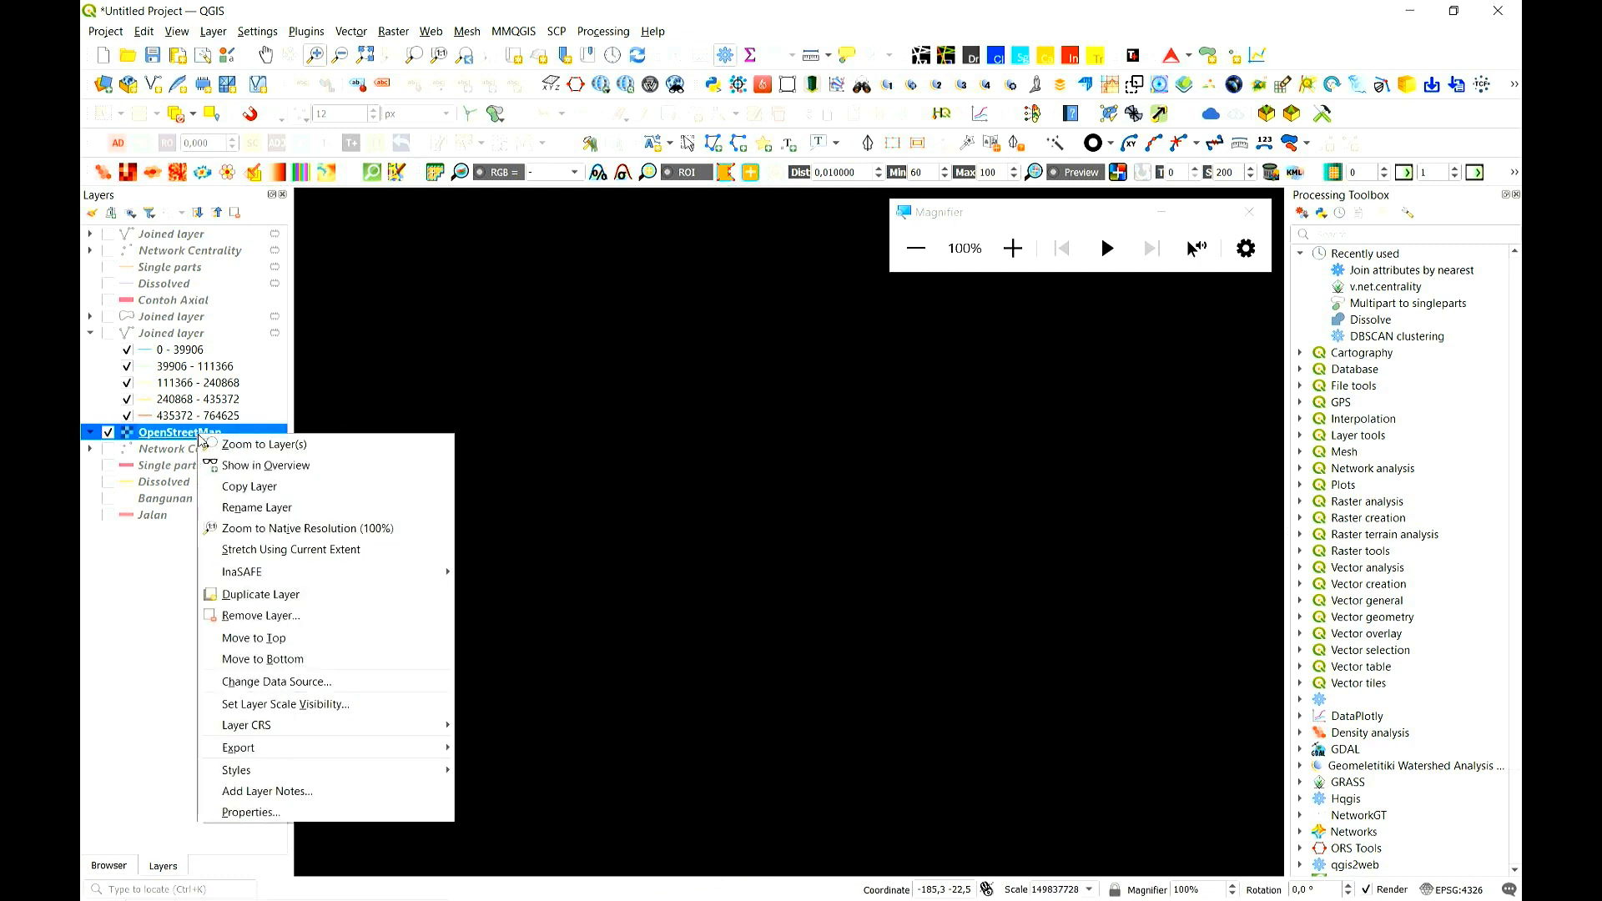
click(267, 615)
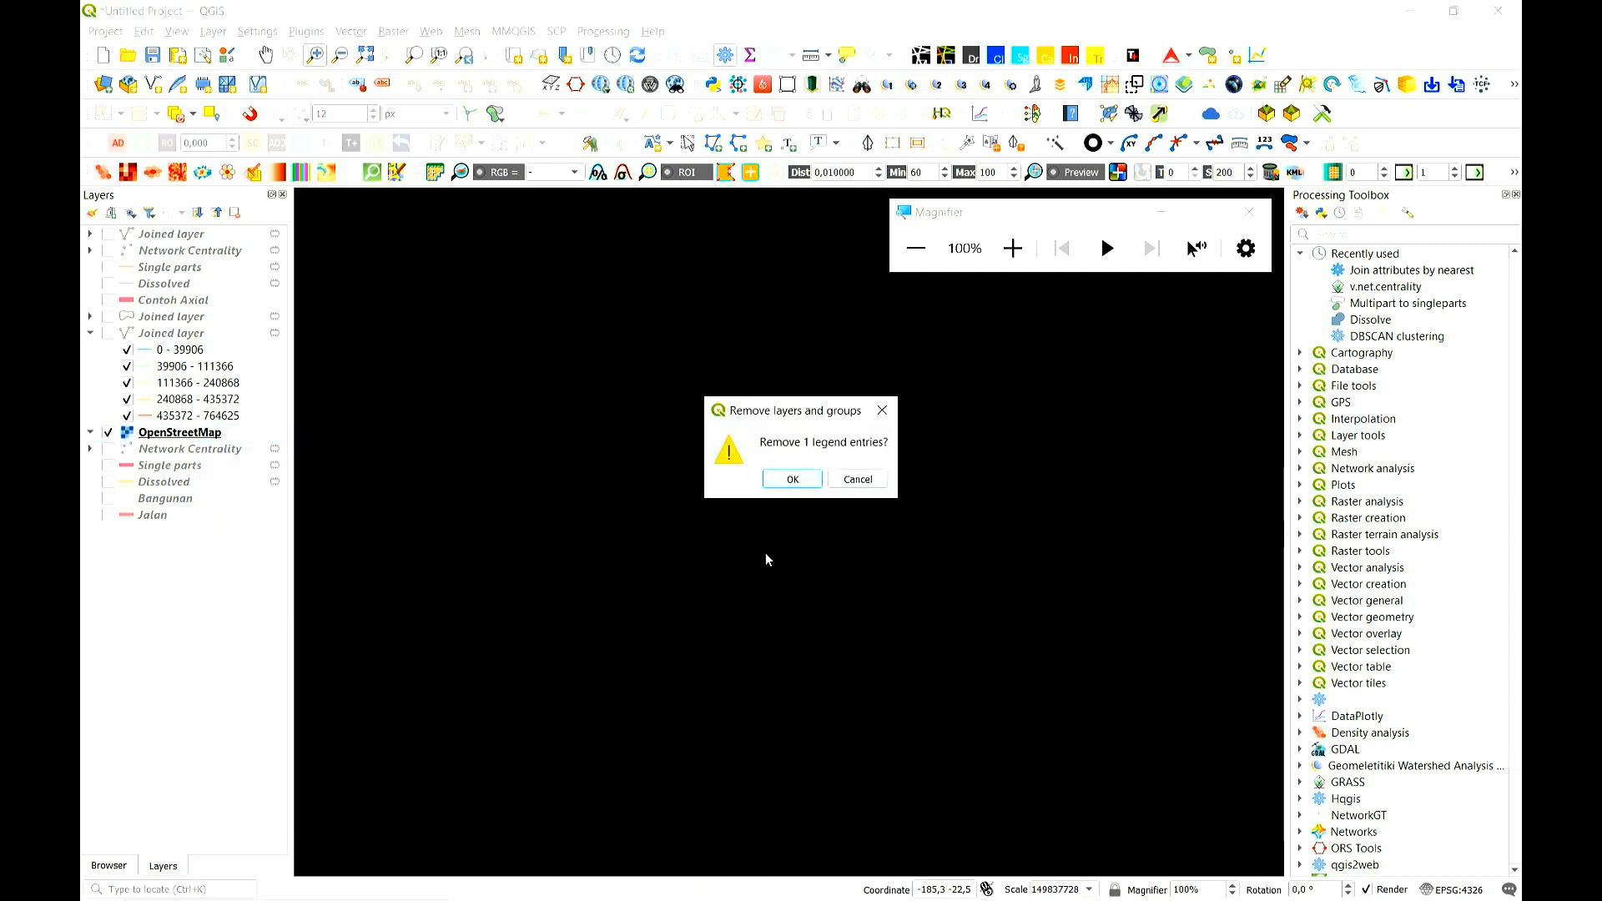
click(789, 484)
- Add the OpenStreetMap XYZ tiles as a basemap and show the joined road layer's area around Wates
click(112, 865)
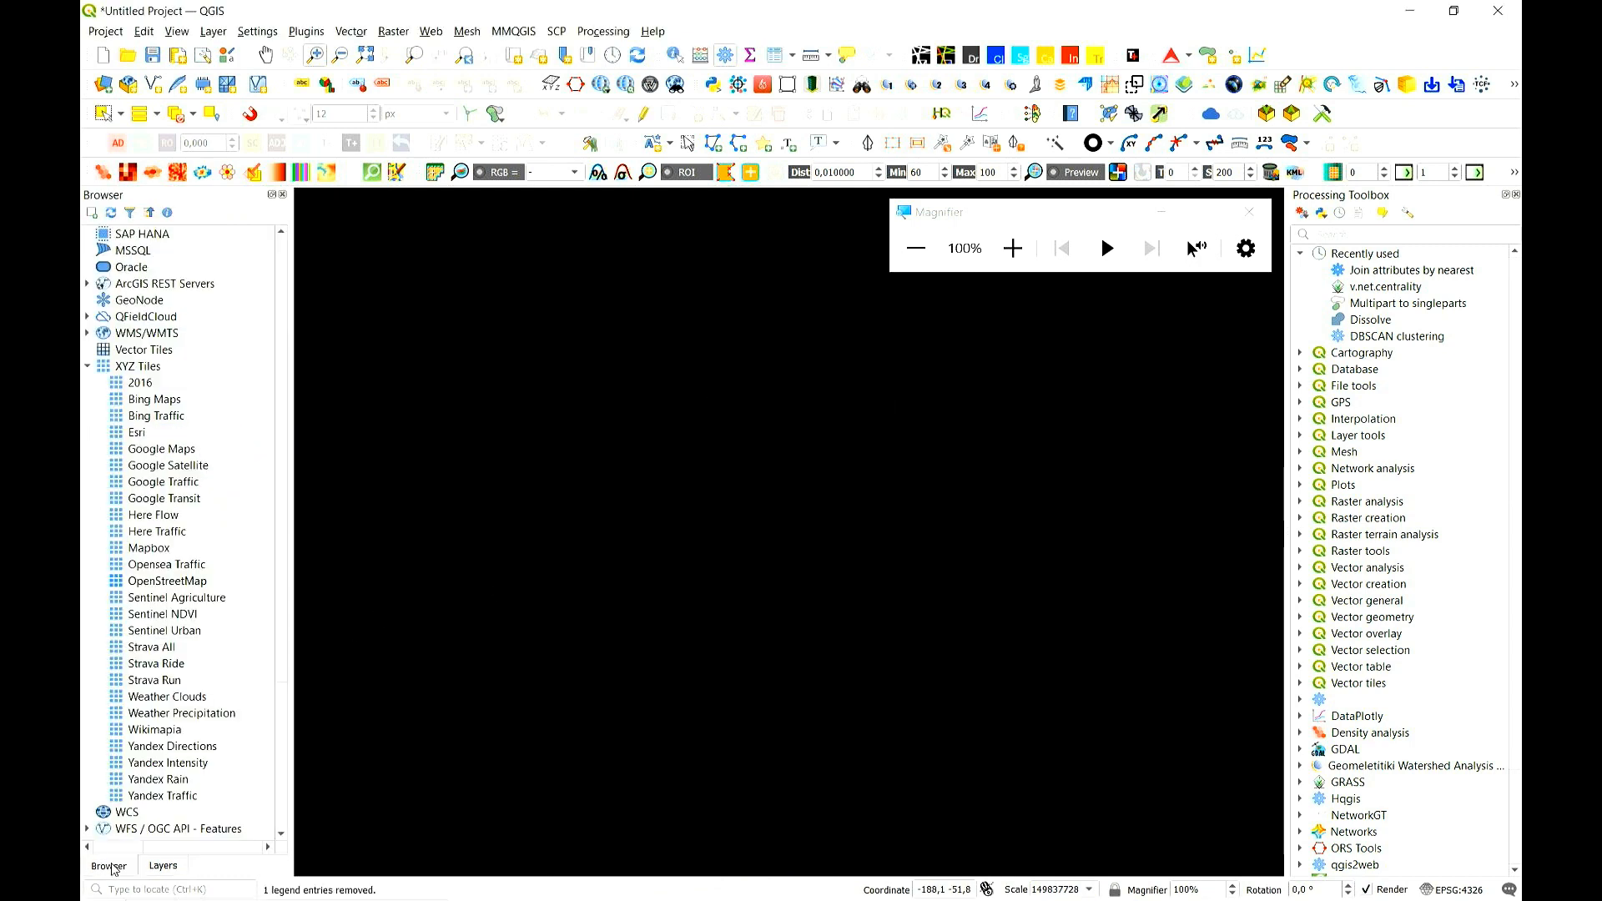
drag(182, 584, 872, 549)
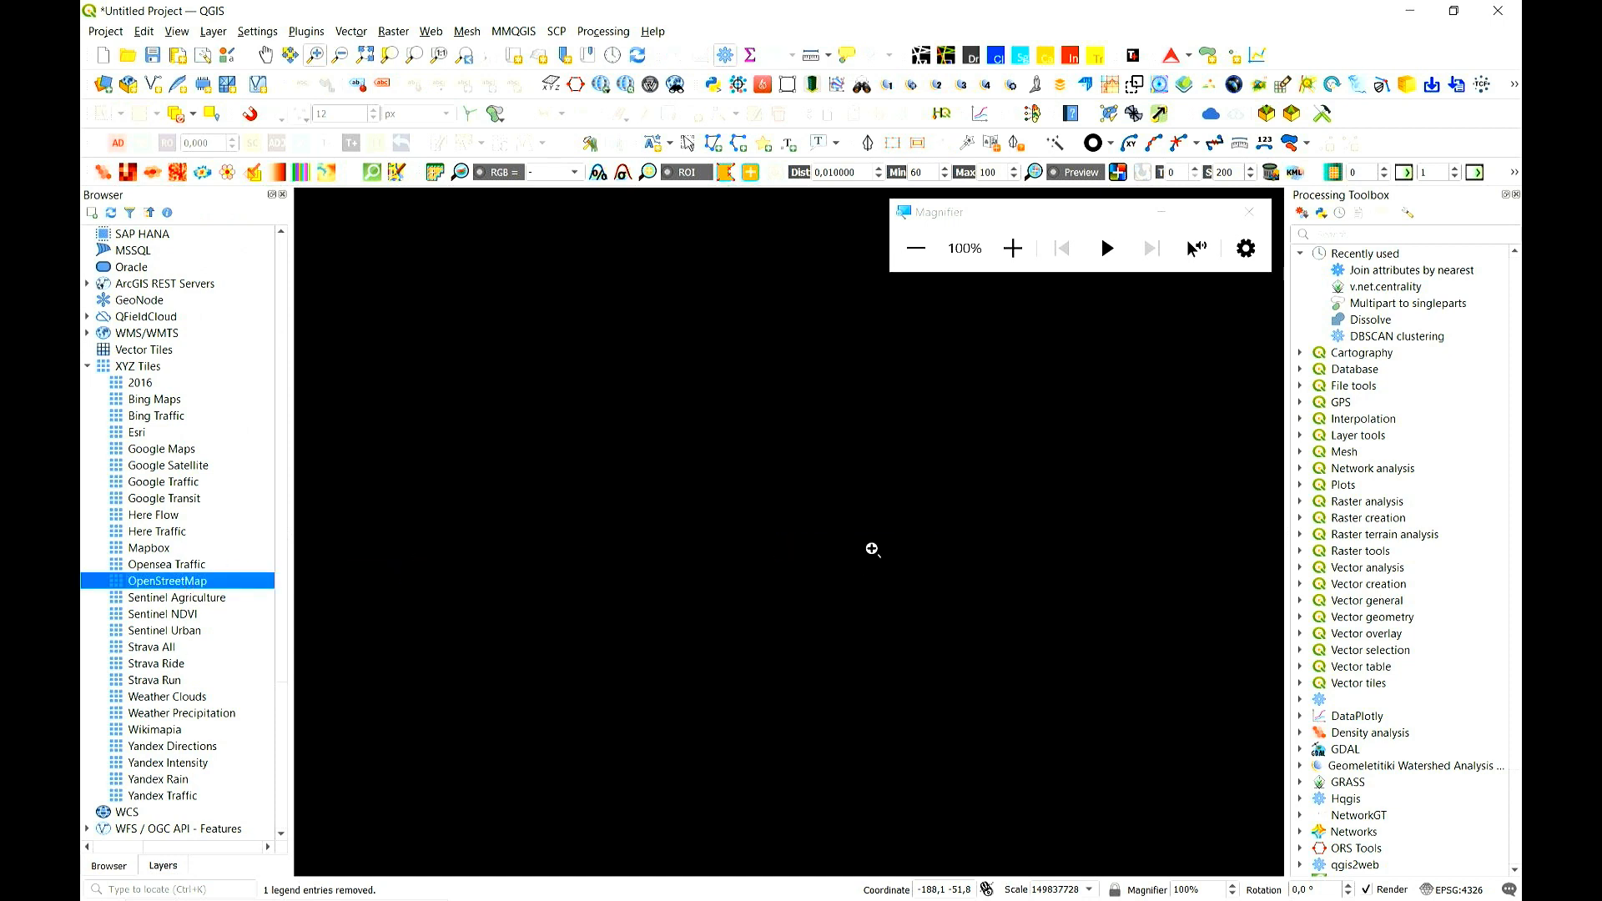
click(175, 870)
right_click(172, 346)
click(192, 354)
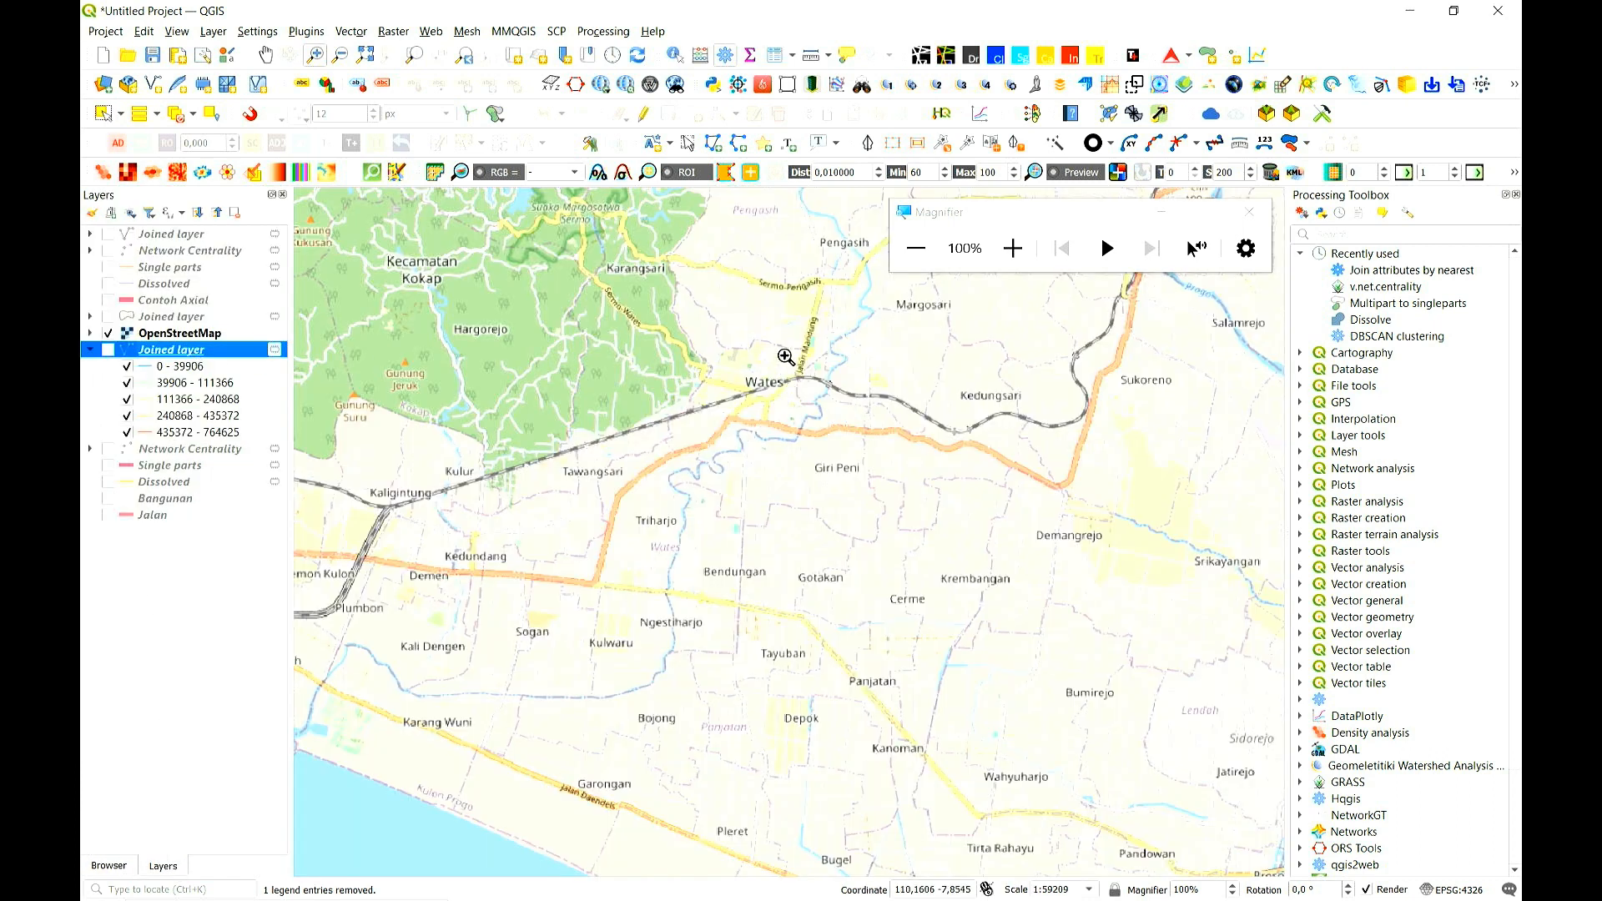
scroll(793, 329, up, 1)
scroll(792, 329, up, 1)
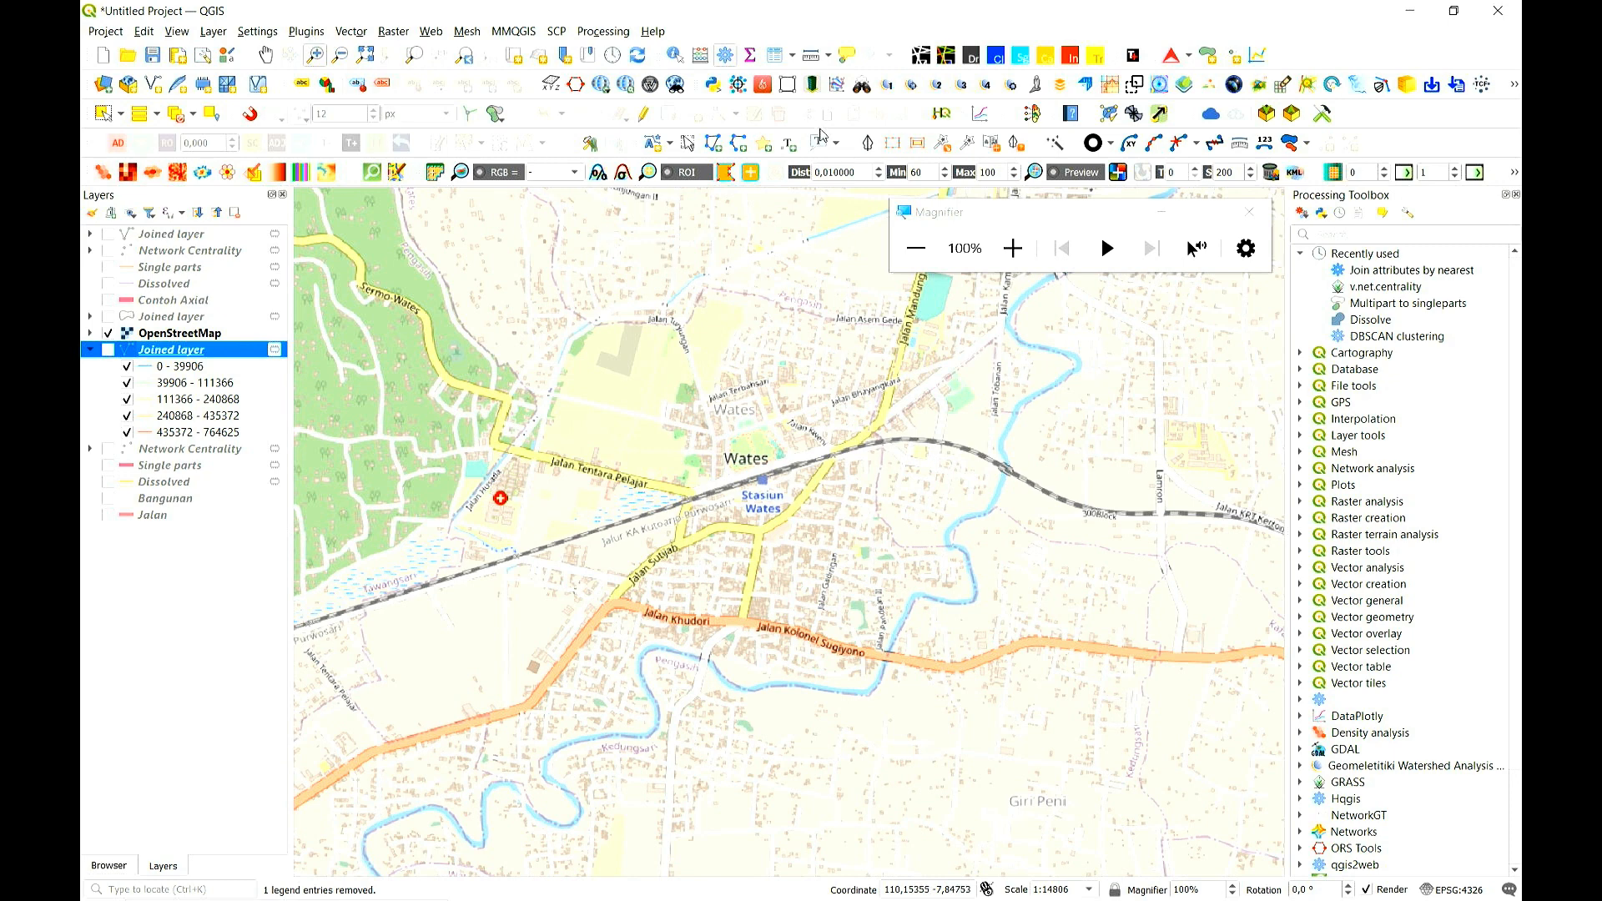
- Search all available plugins for "quick" and review the QuickOSM plugin's details
click(1013, 248)
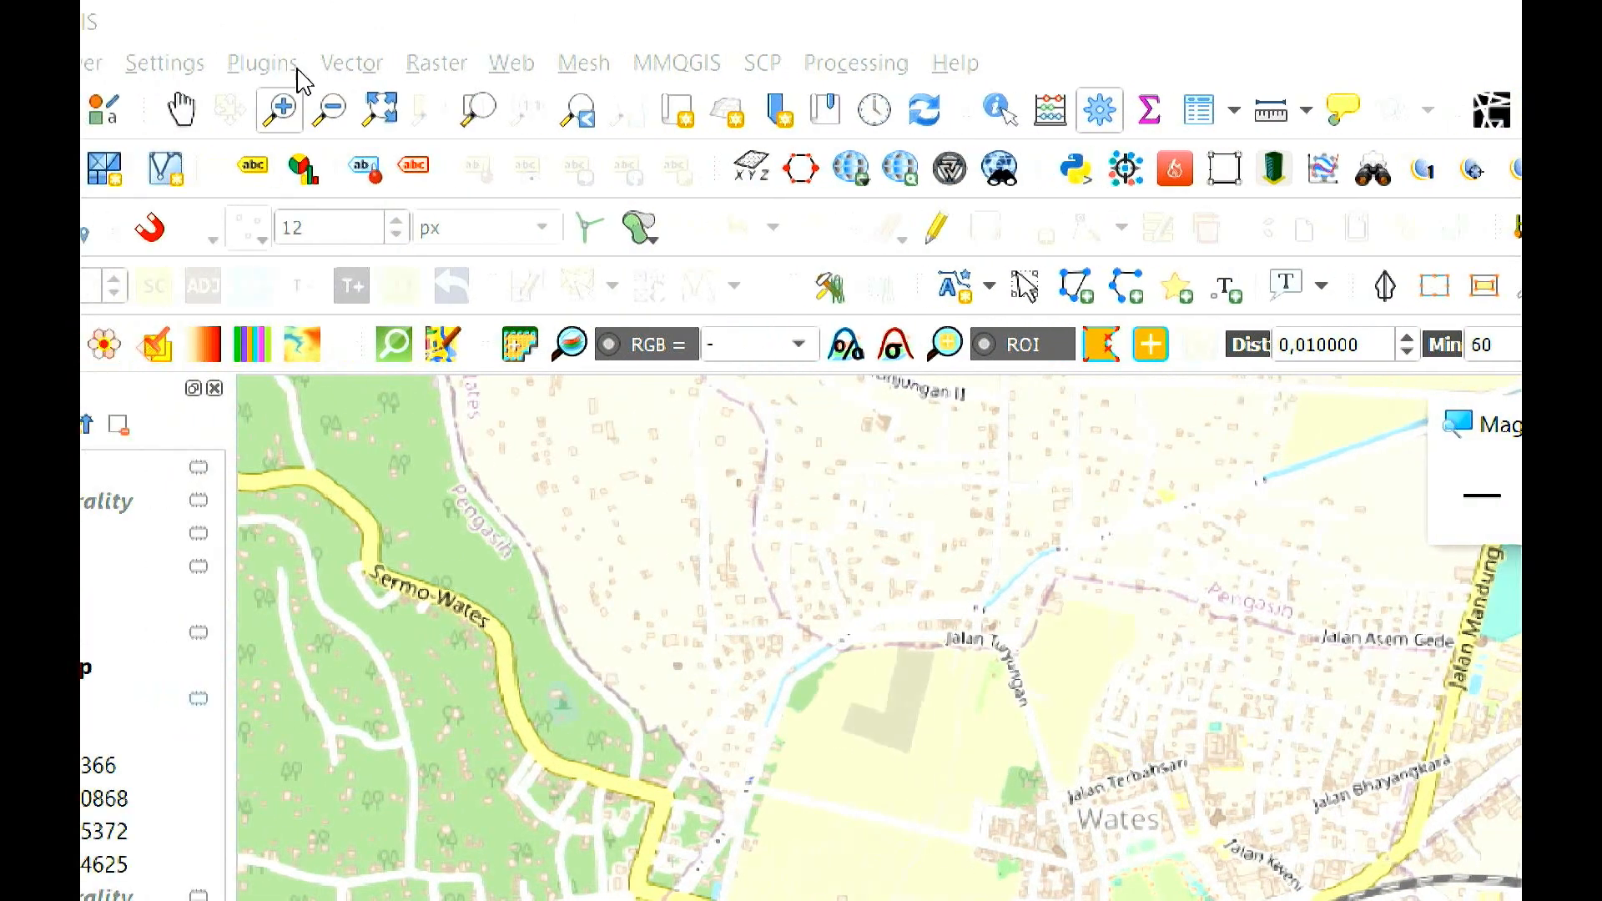
click(292, 67)
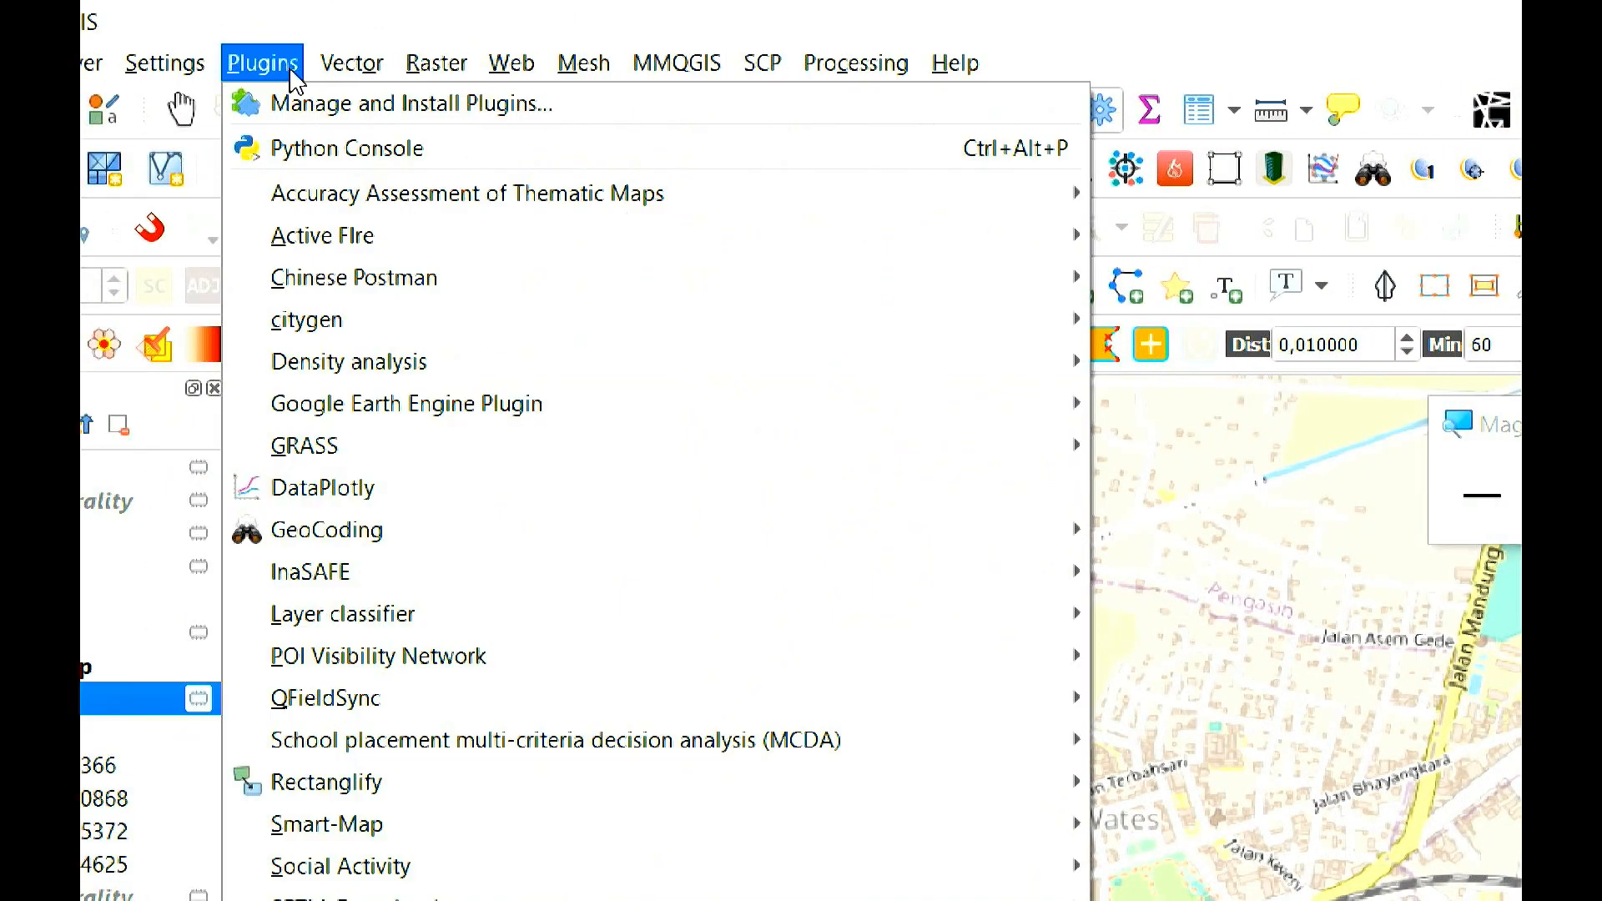
click(291, 101)
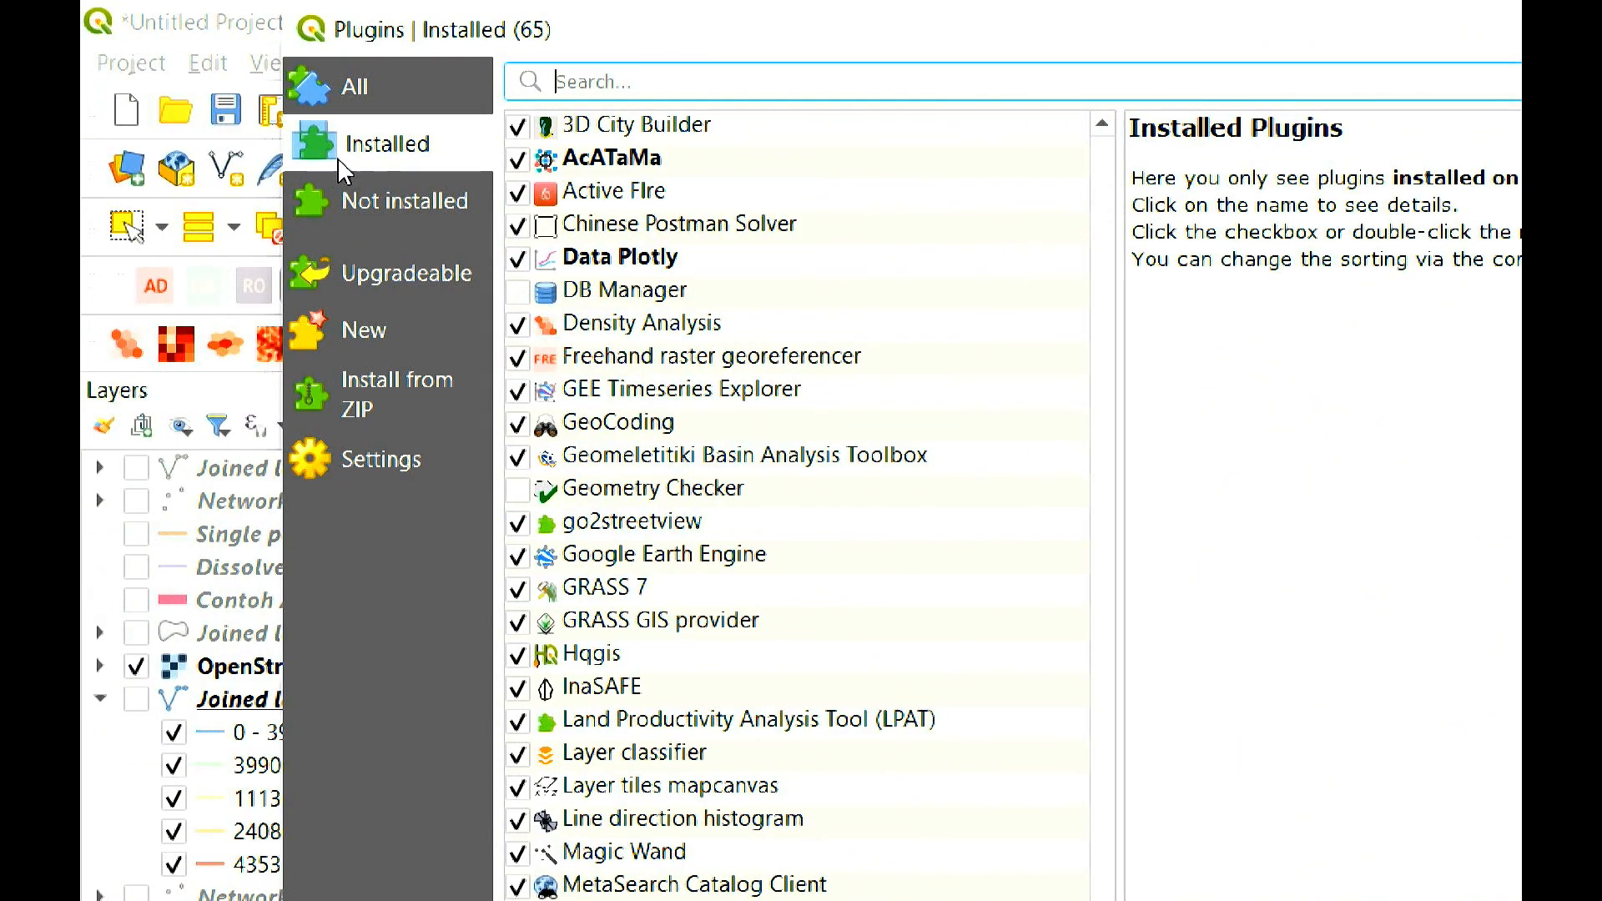
click(144, 84)
click(648, 79)
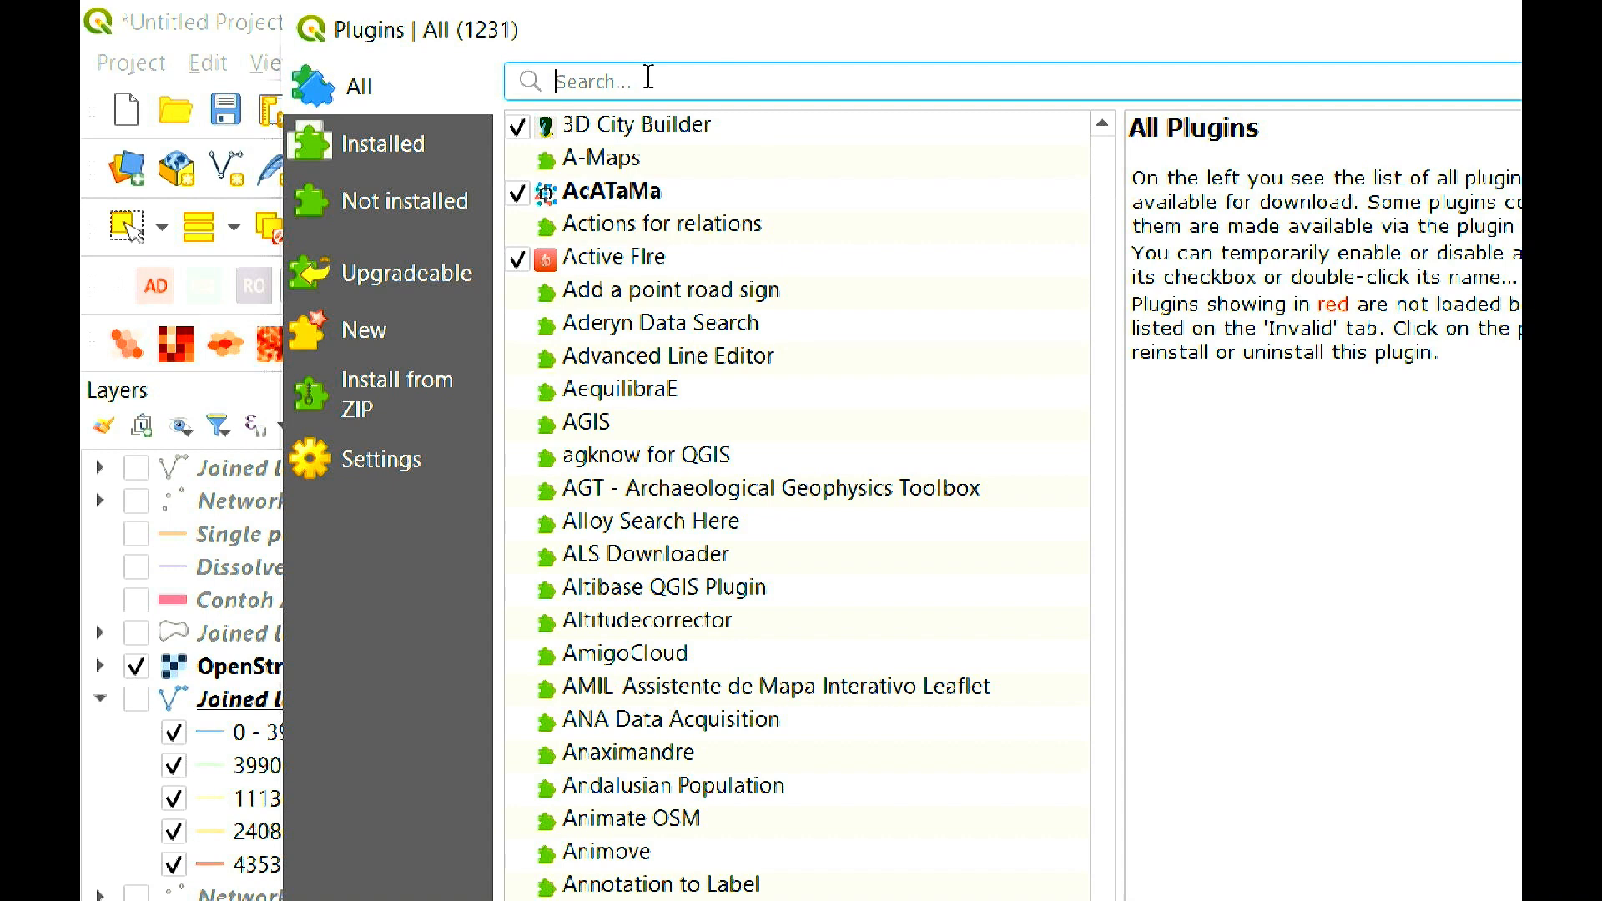
text(qui)
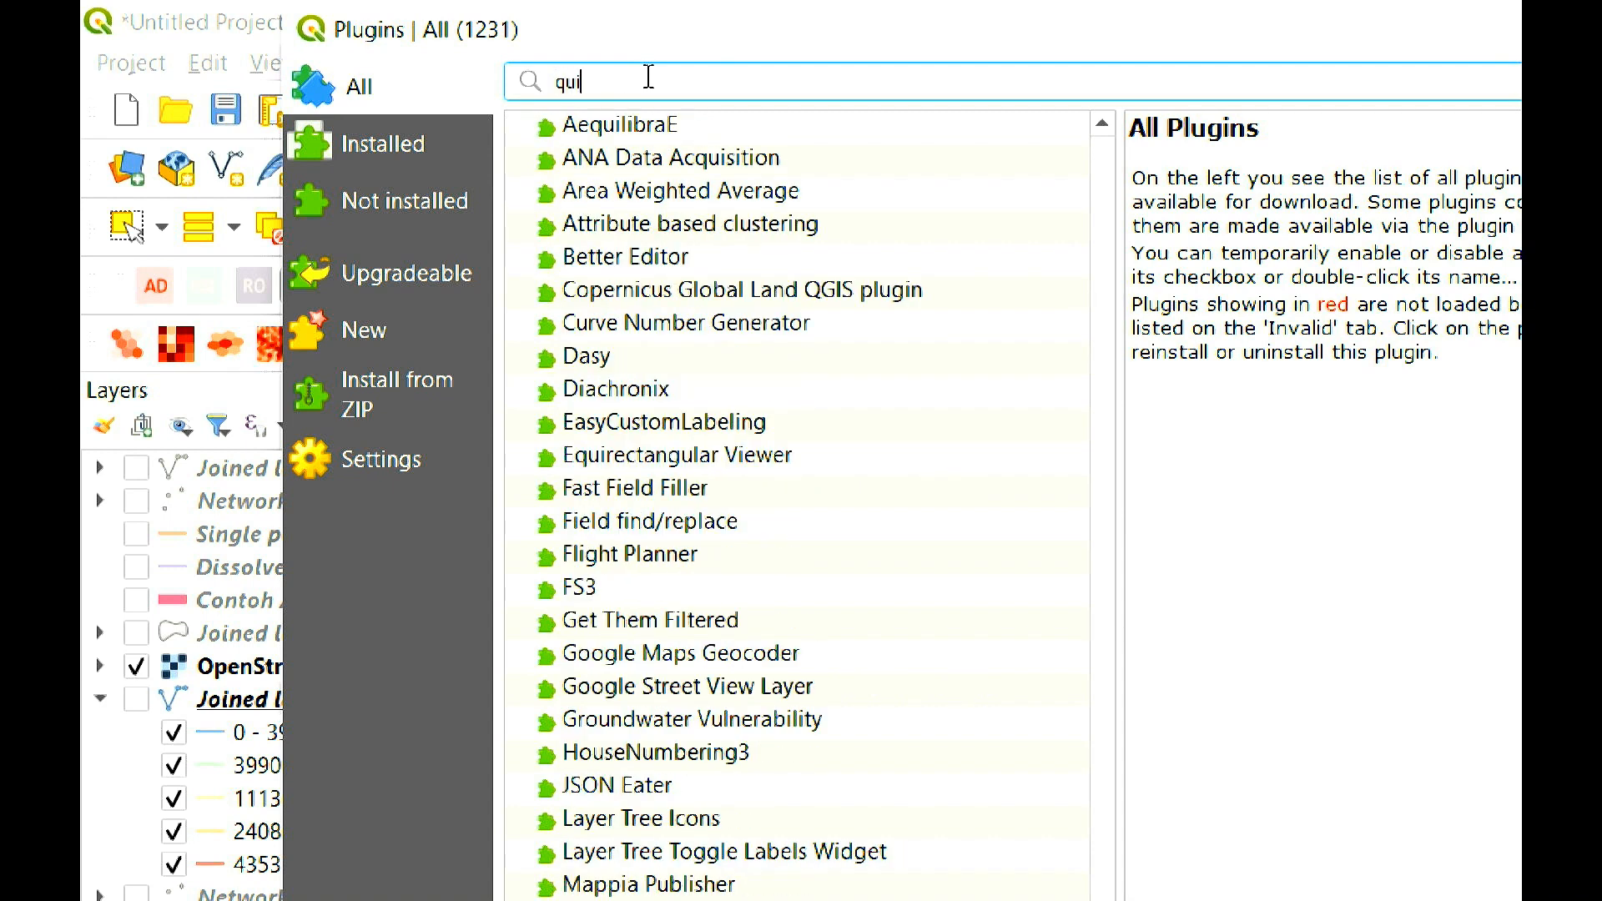
text(ck)
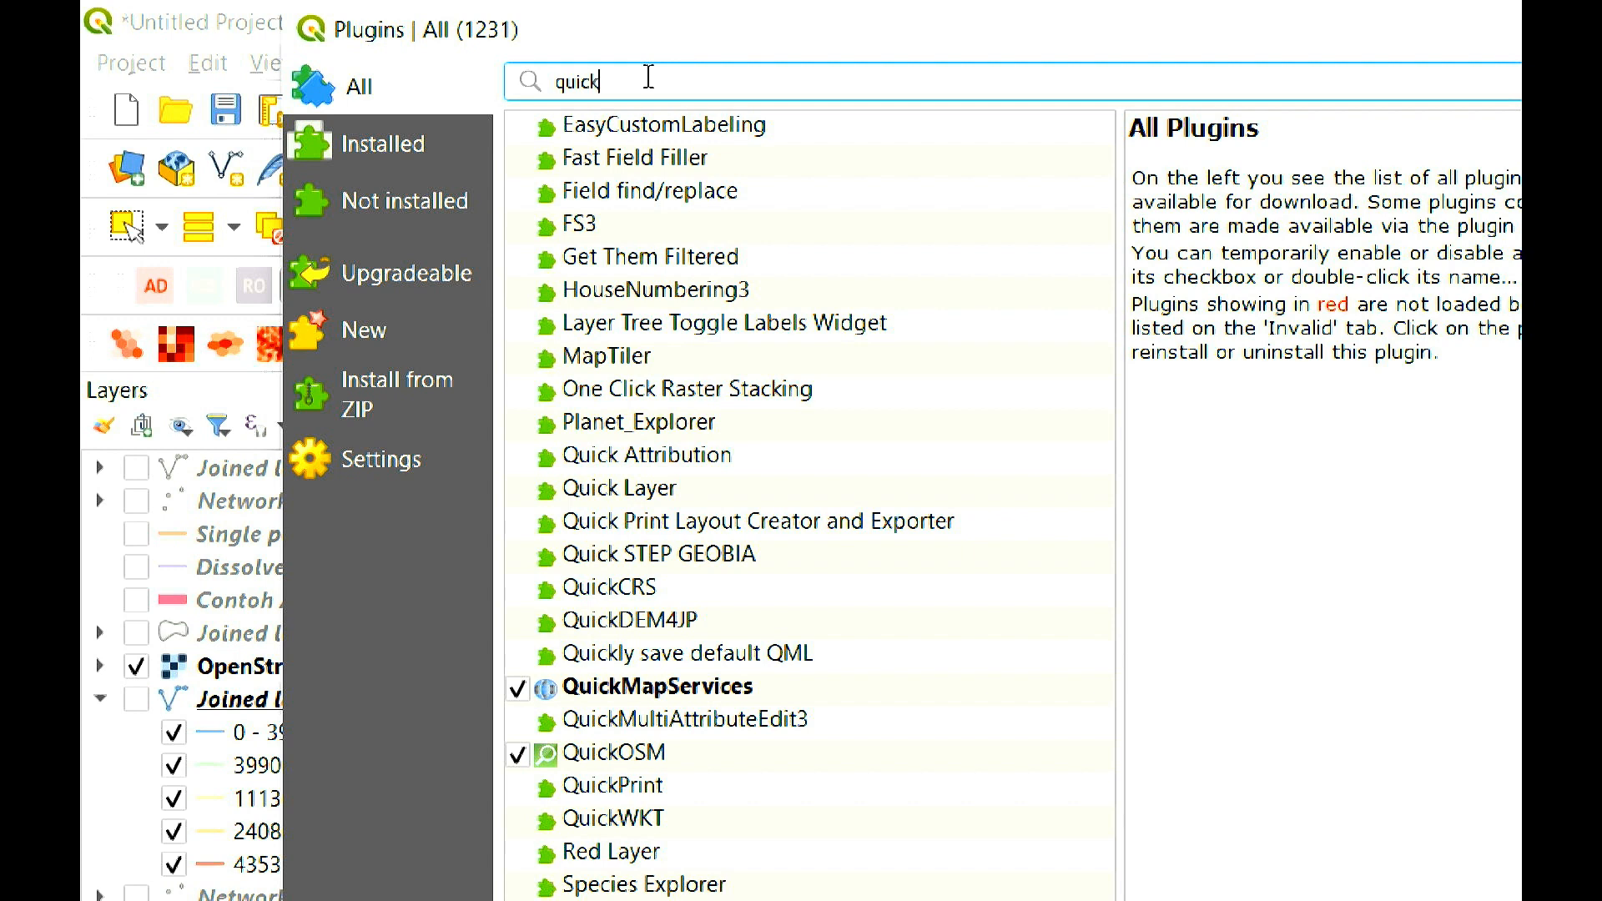
click(680, 753)
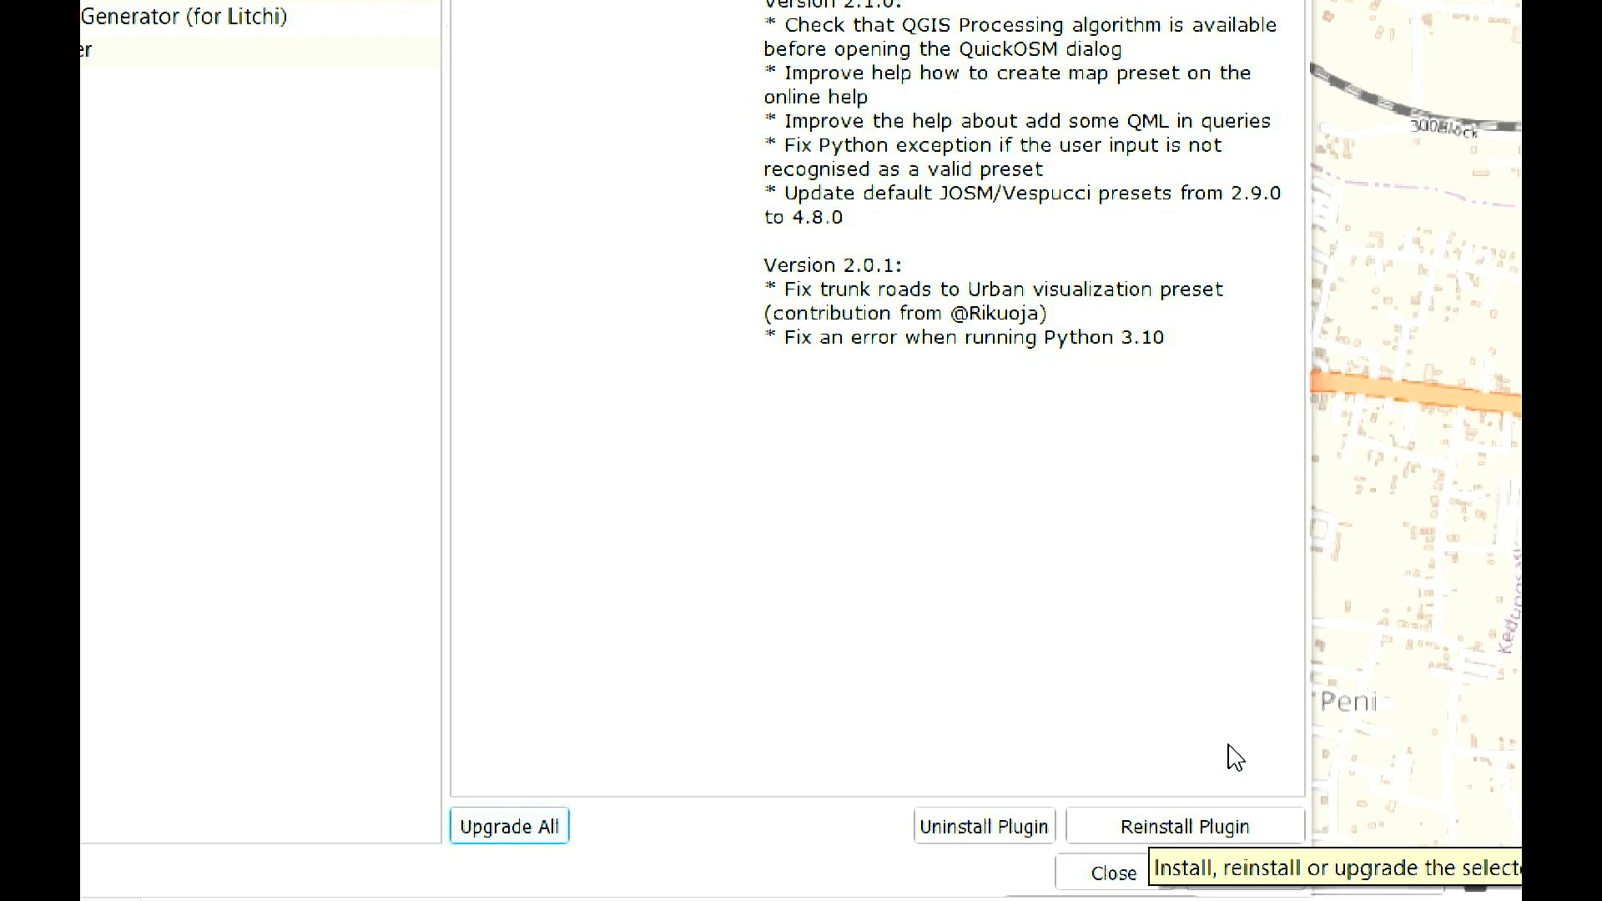
click(1116, 873)
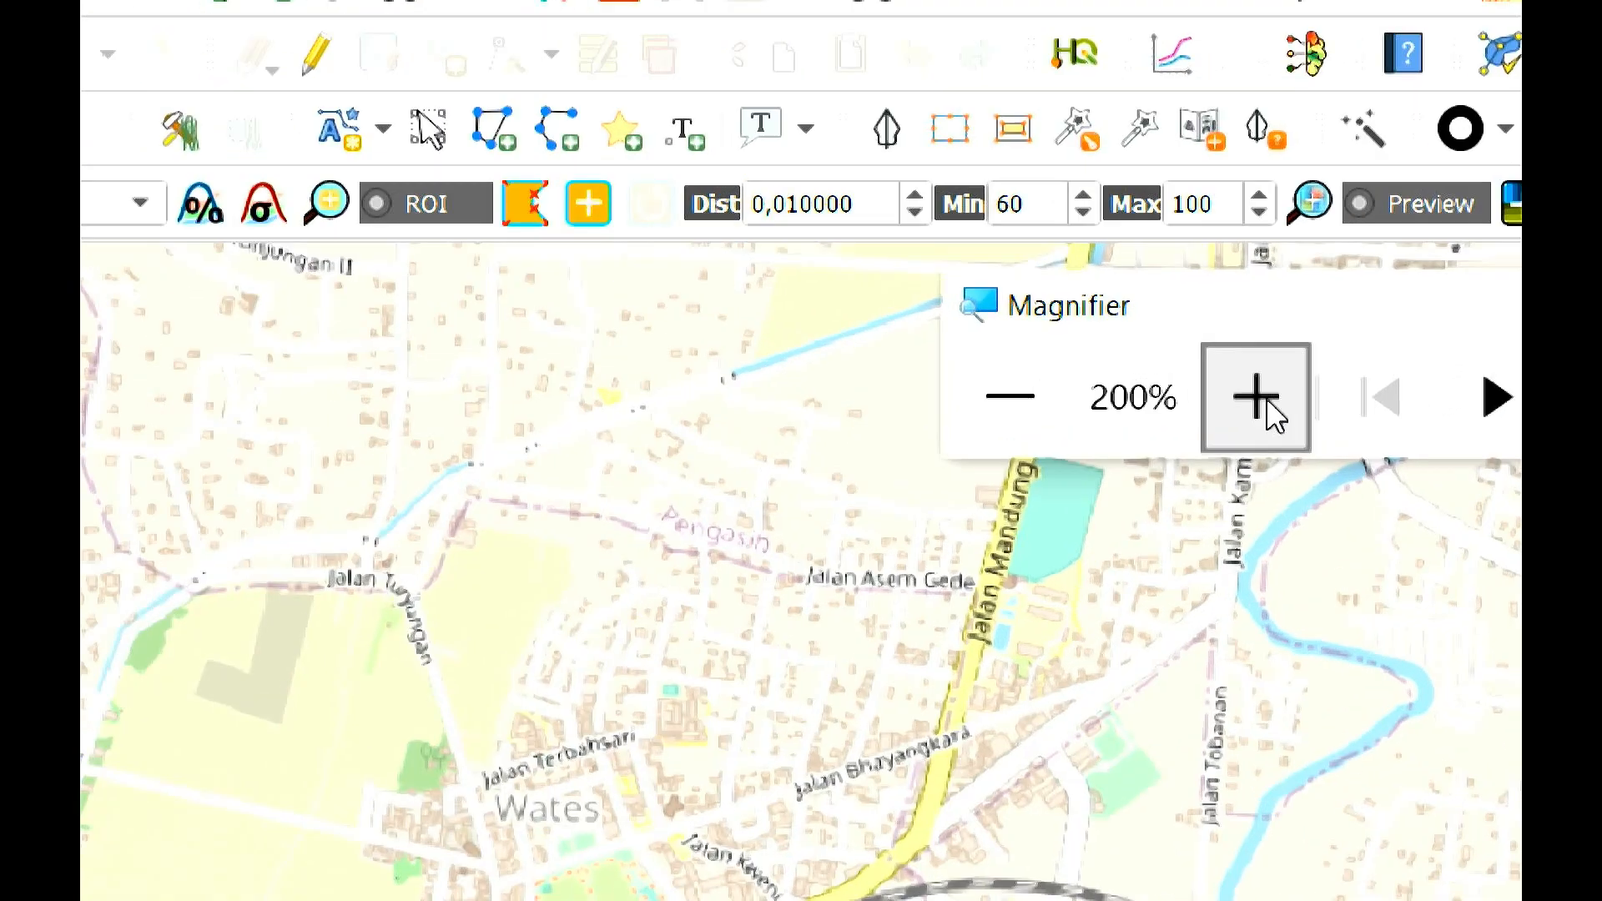
- Open QuickOSM, set the screen magnification to 200% and move the magnifier window clear of the query form
click(1258, 400)
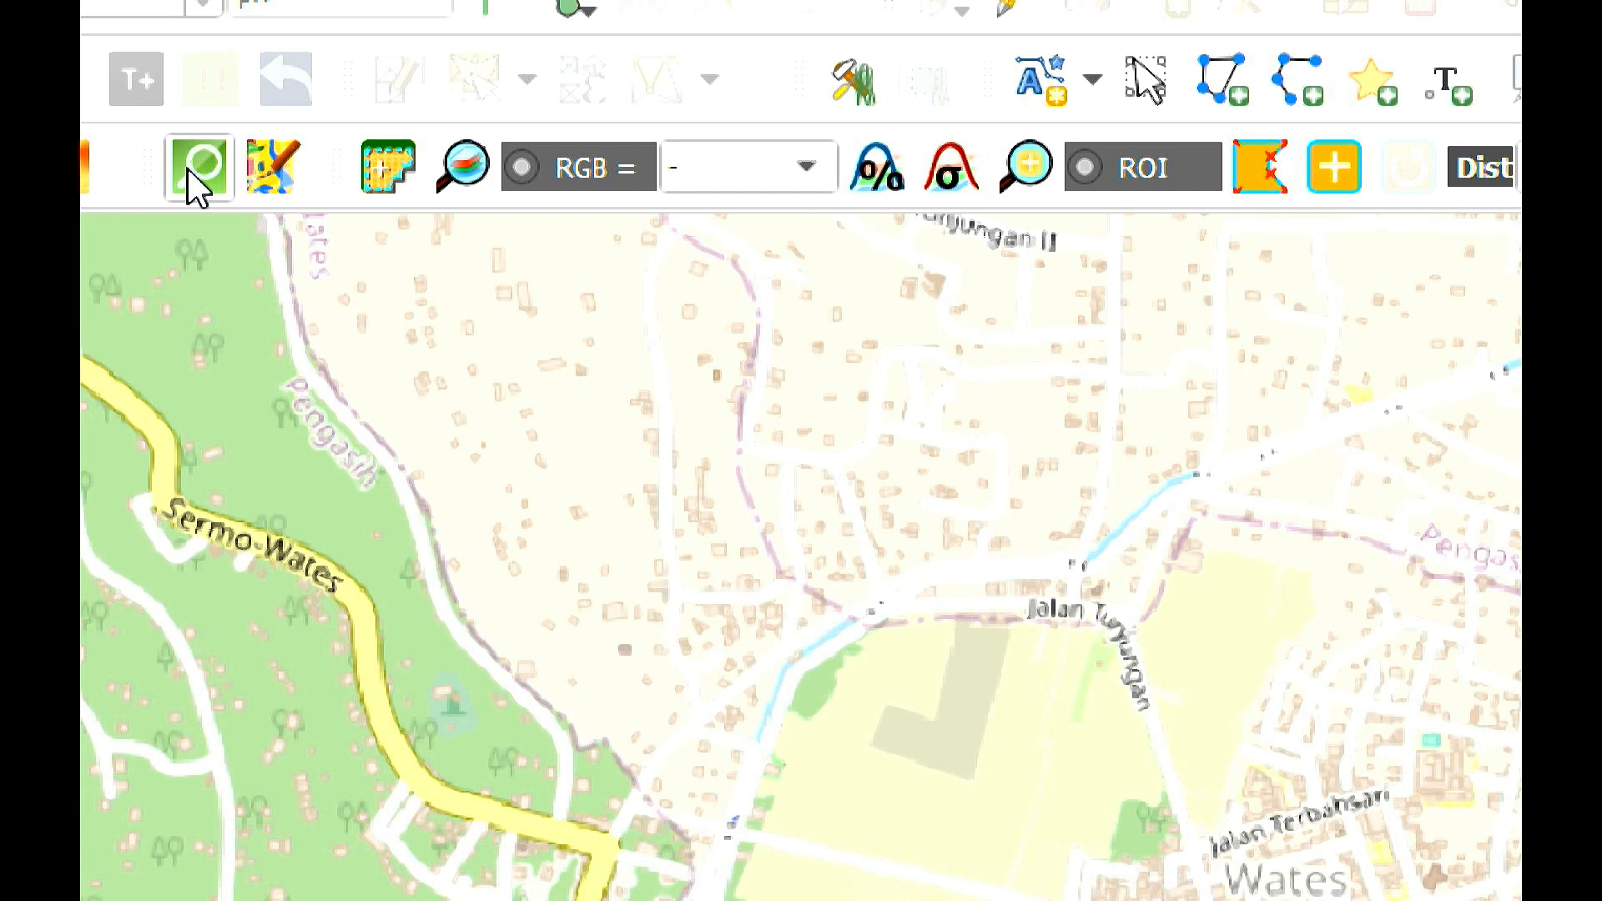
click(188, 168)
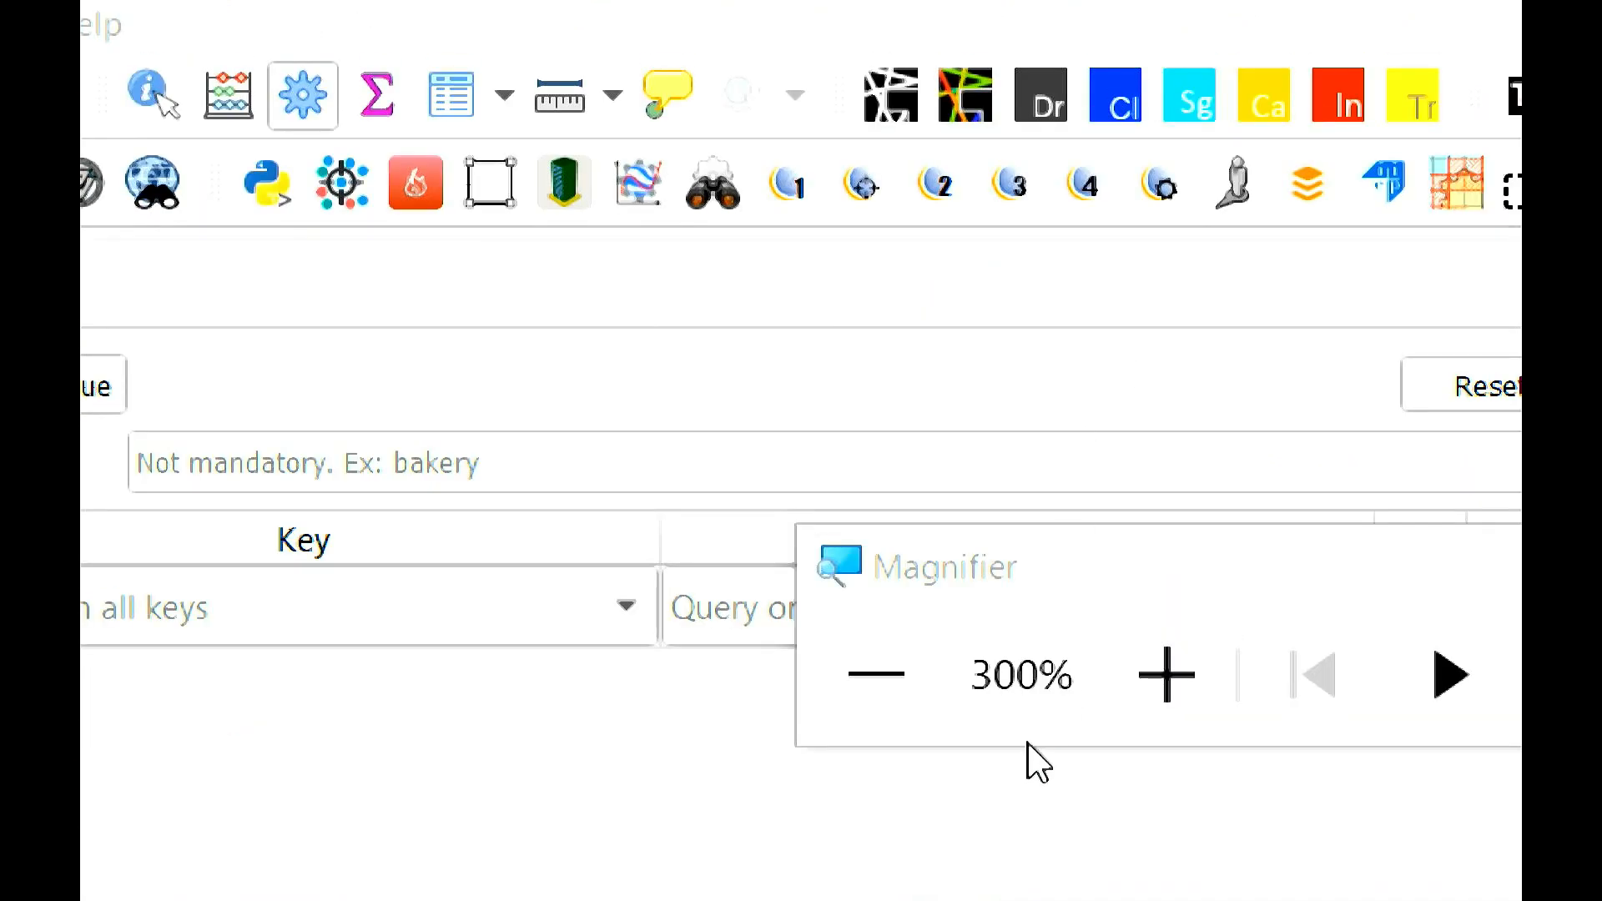
click(861, 690)
click(864, 500)
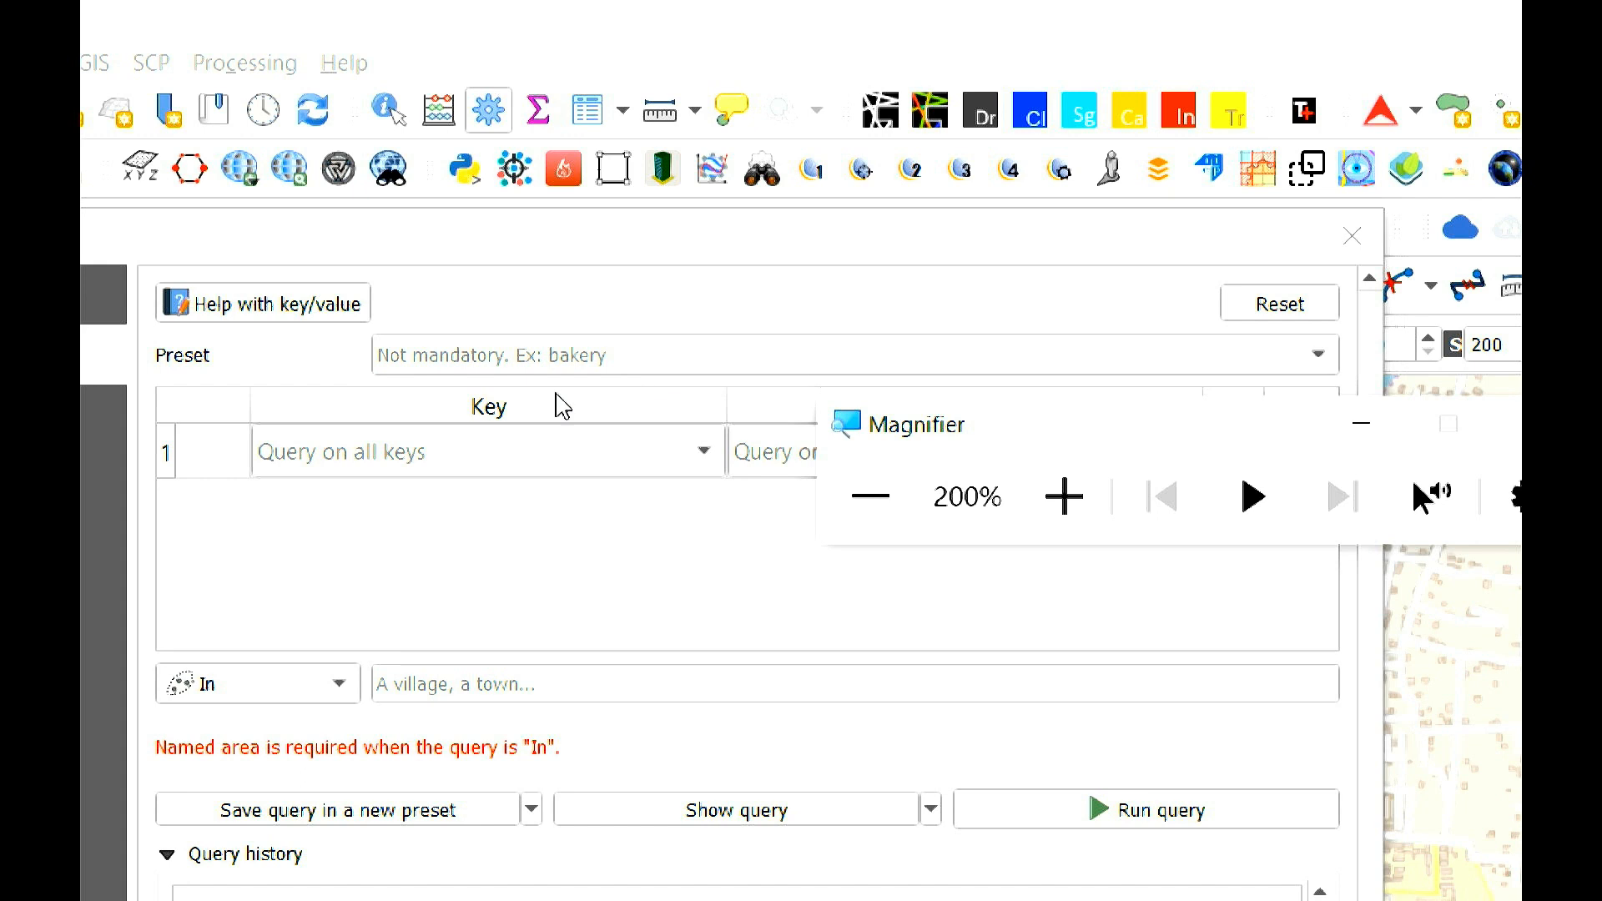
drag(1117, 424, 782, 62)
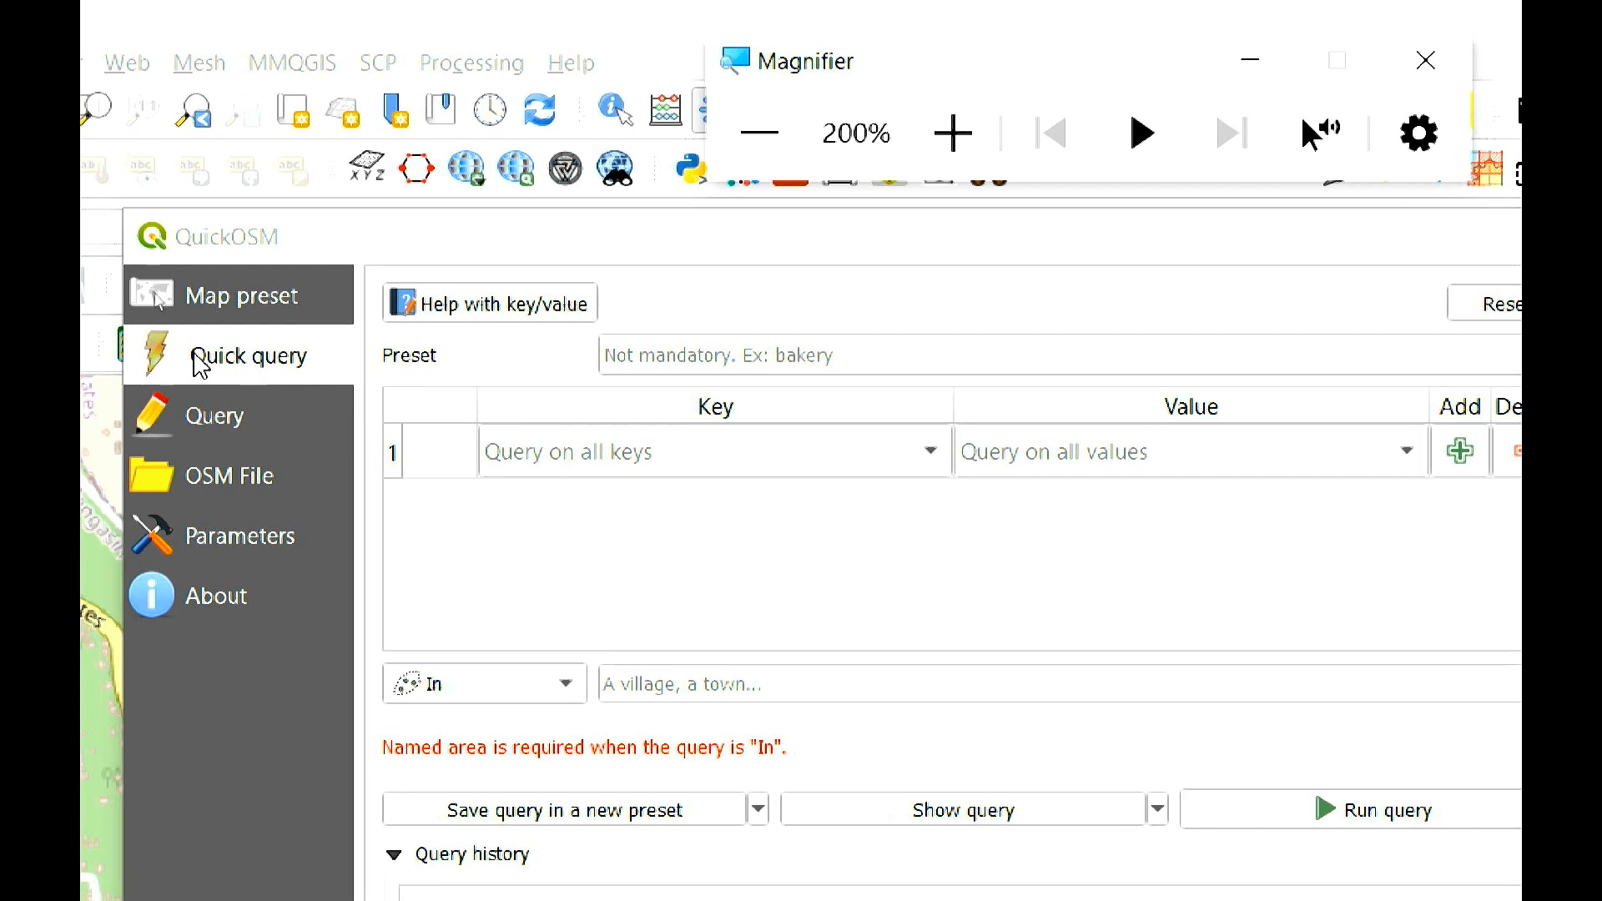
- Run a quick query that downloads all OSM objects with the key highway within the Canvas Extent
click(654, 457)
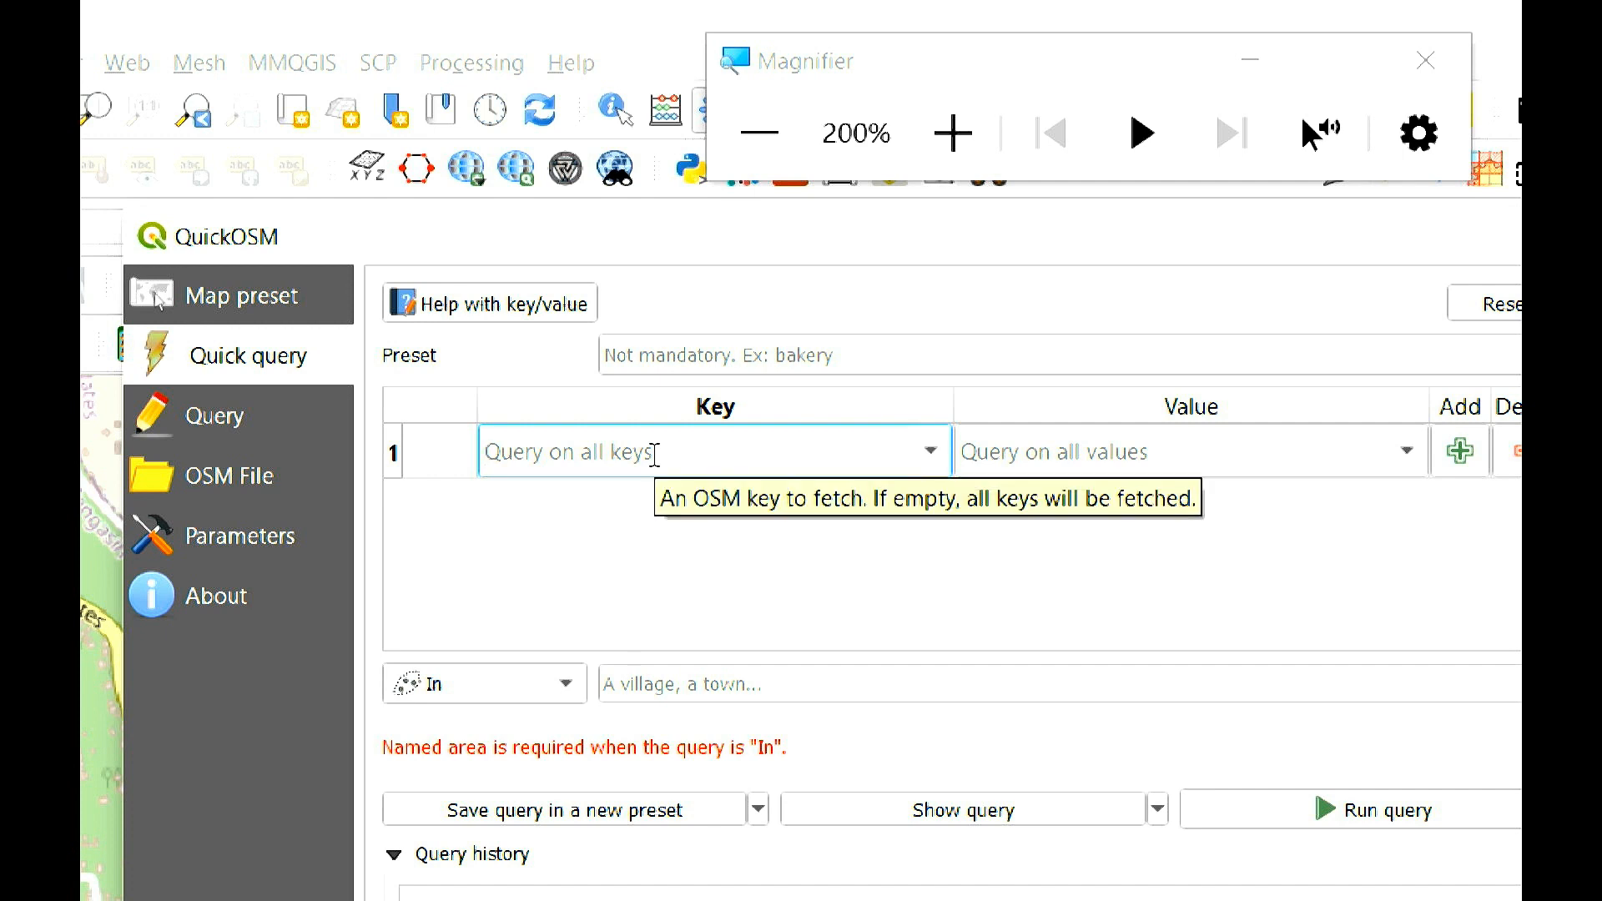
text(high)
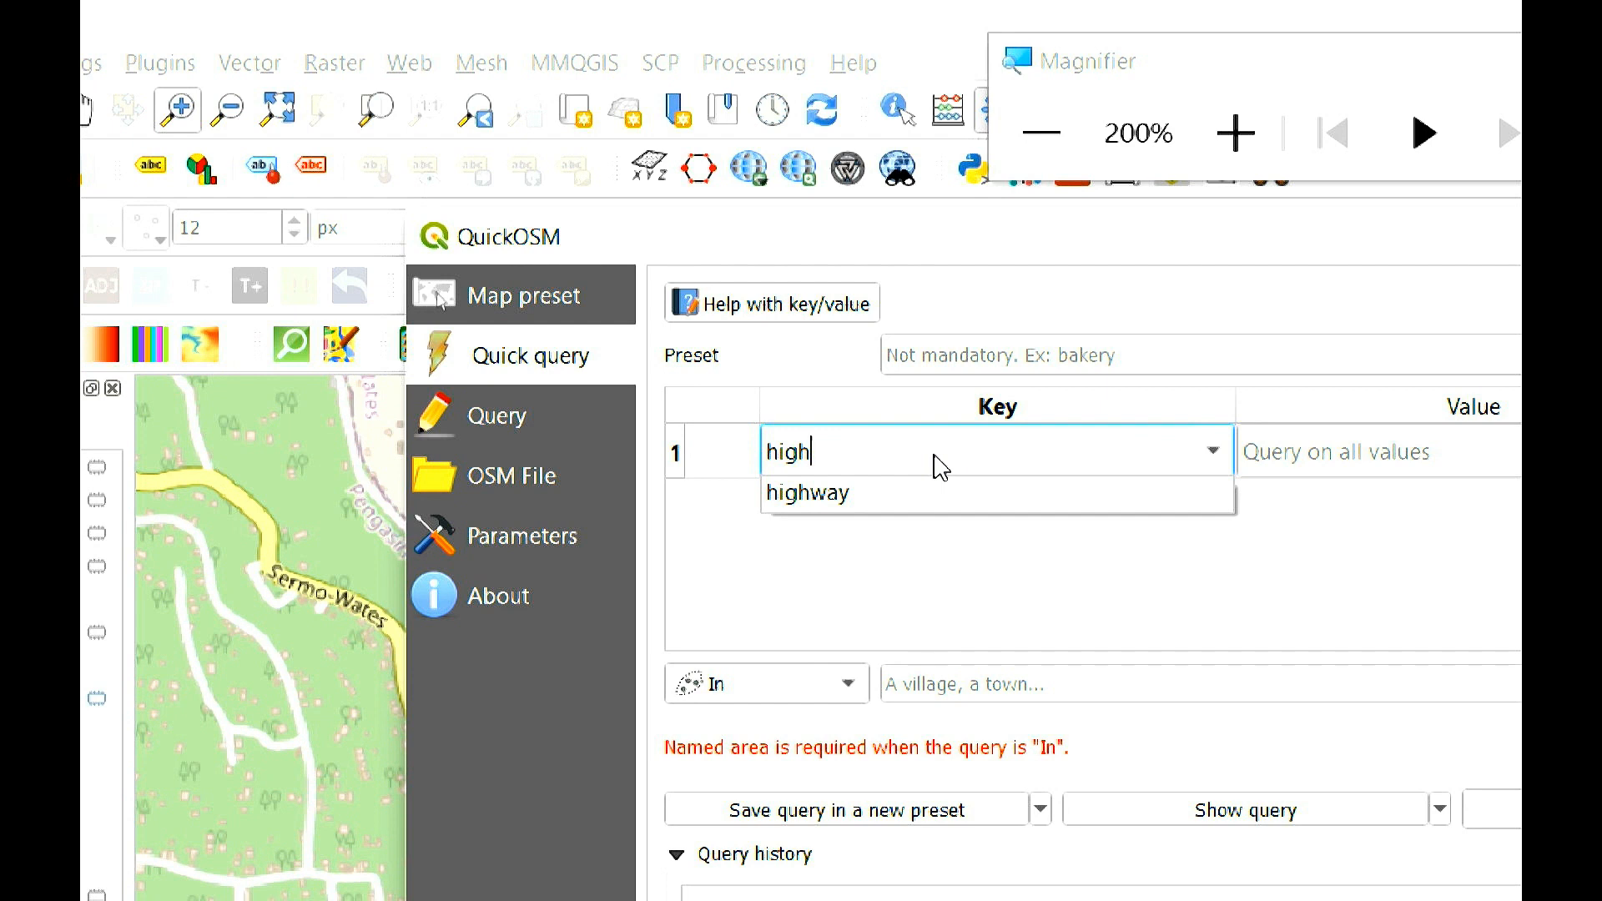
click(945, 500)
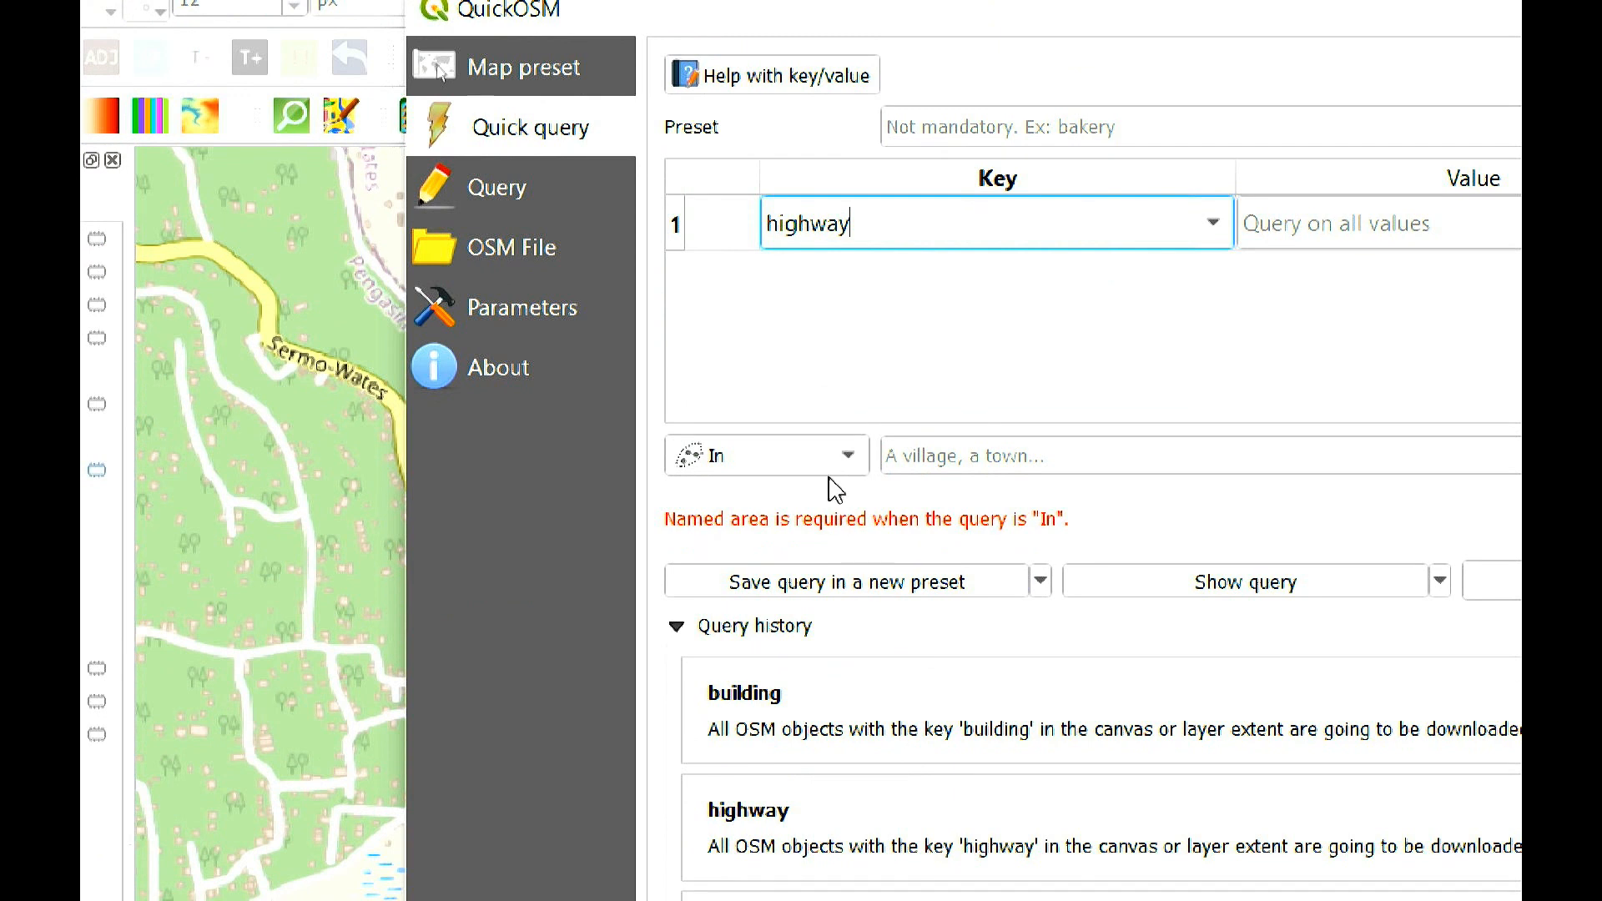
click(826, 692)
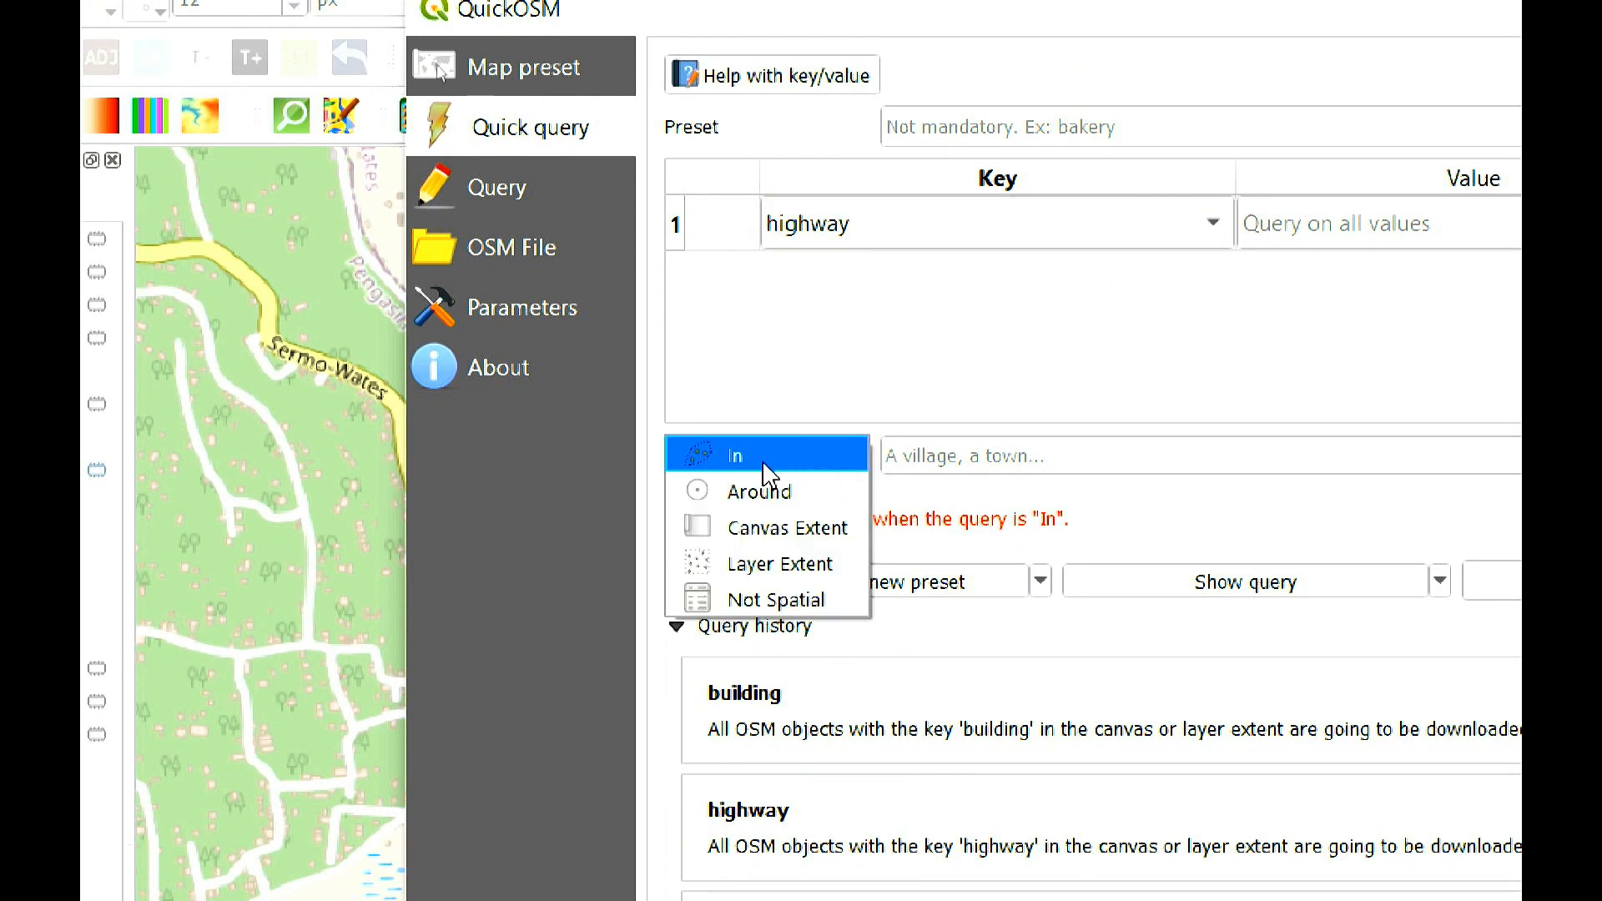
click(815, 543)
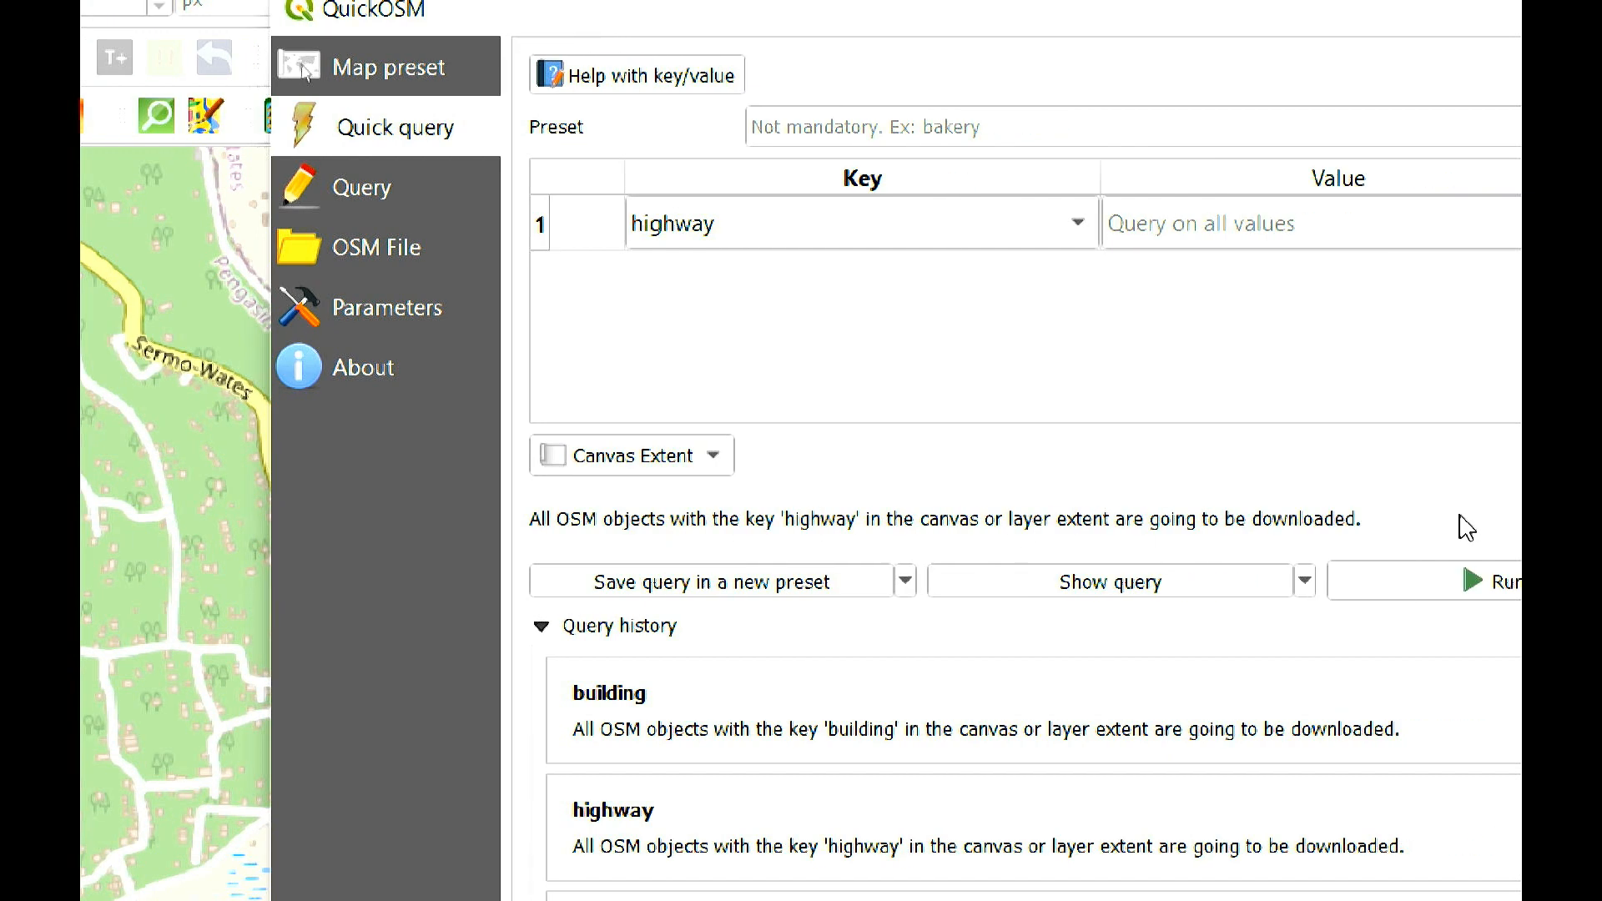
click(1351, 593)
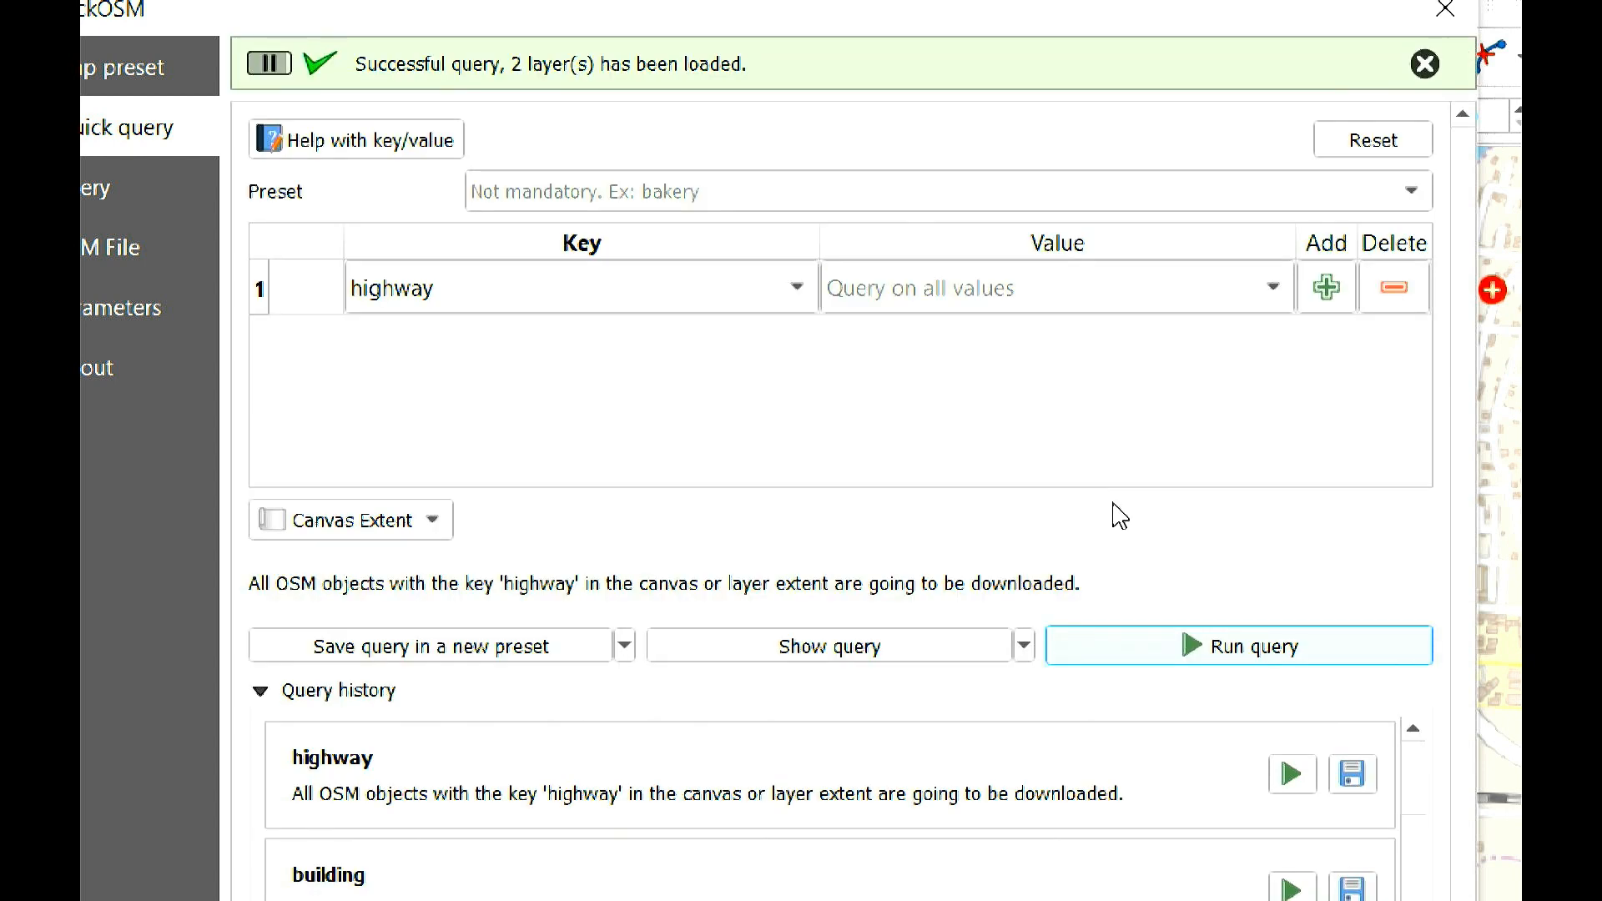
- Close QuickOSM, move the OpenStreetMap basemap below the downloaded highway layers and hide the highway point layer
click(1444, 9)
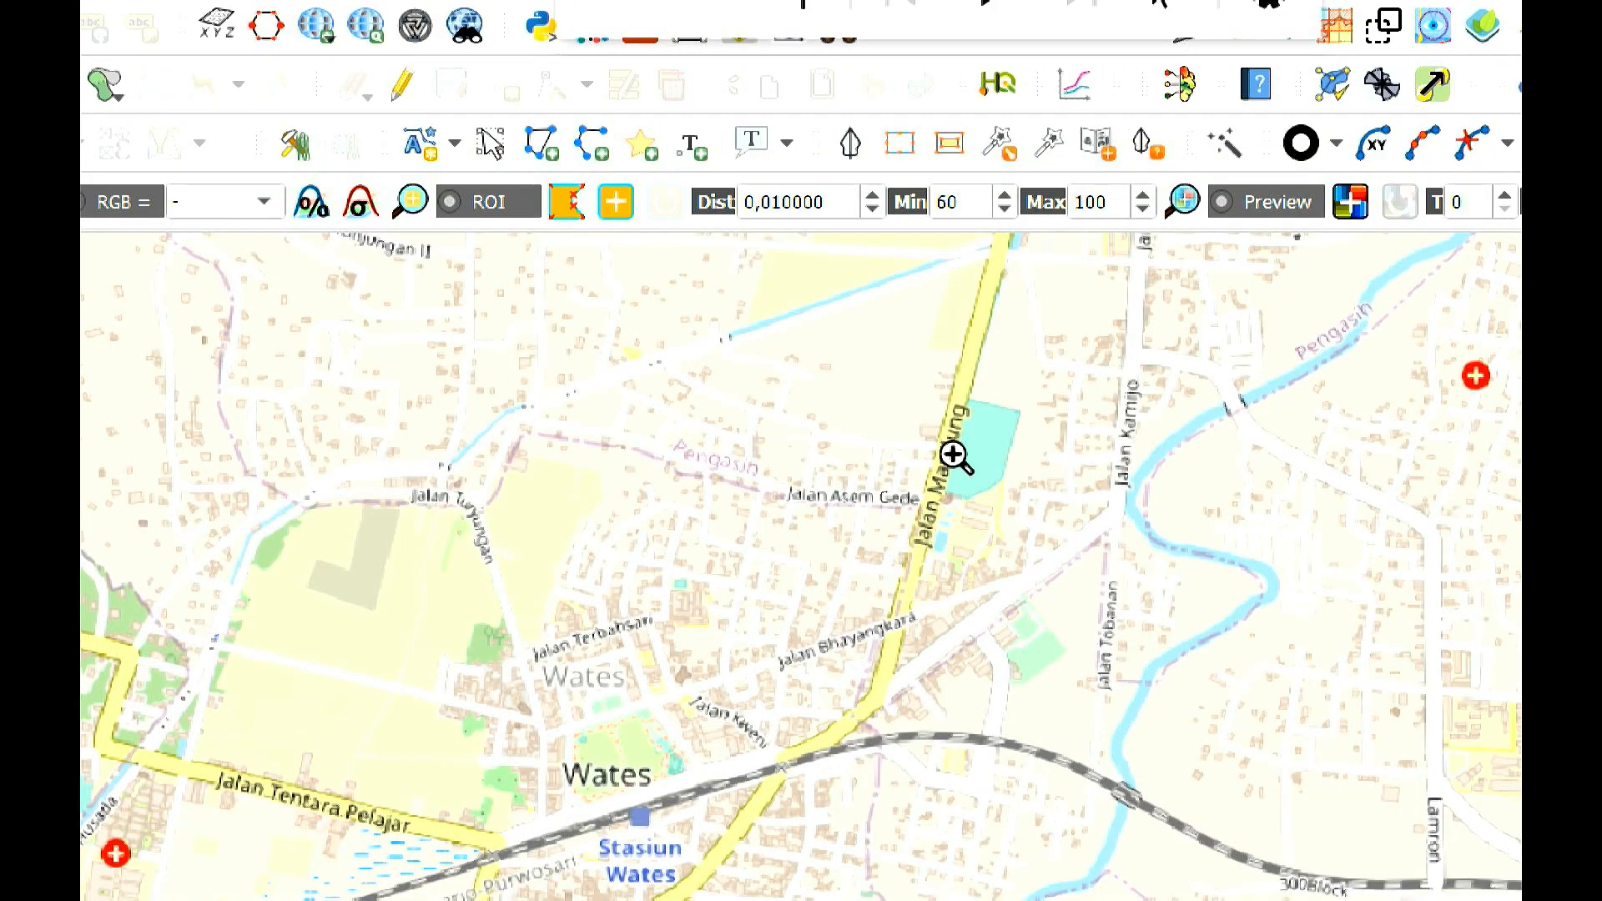
scroll(953, 457, down, 5)
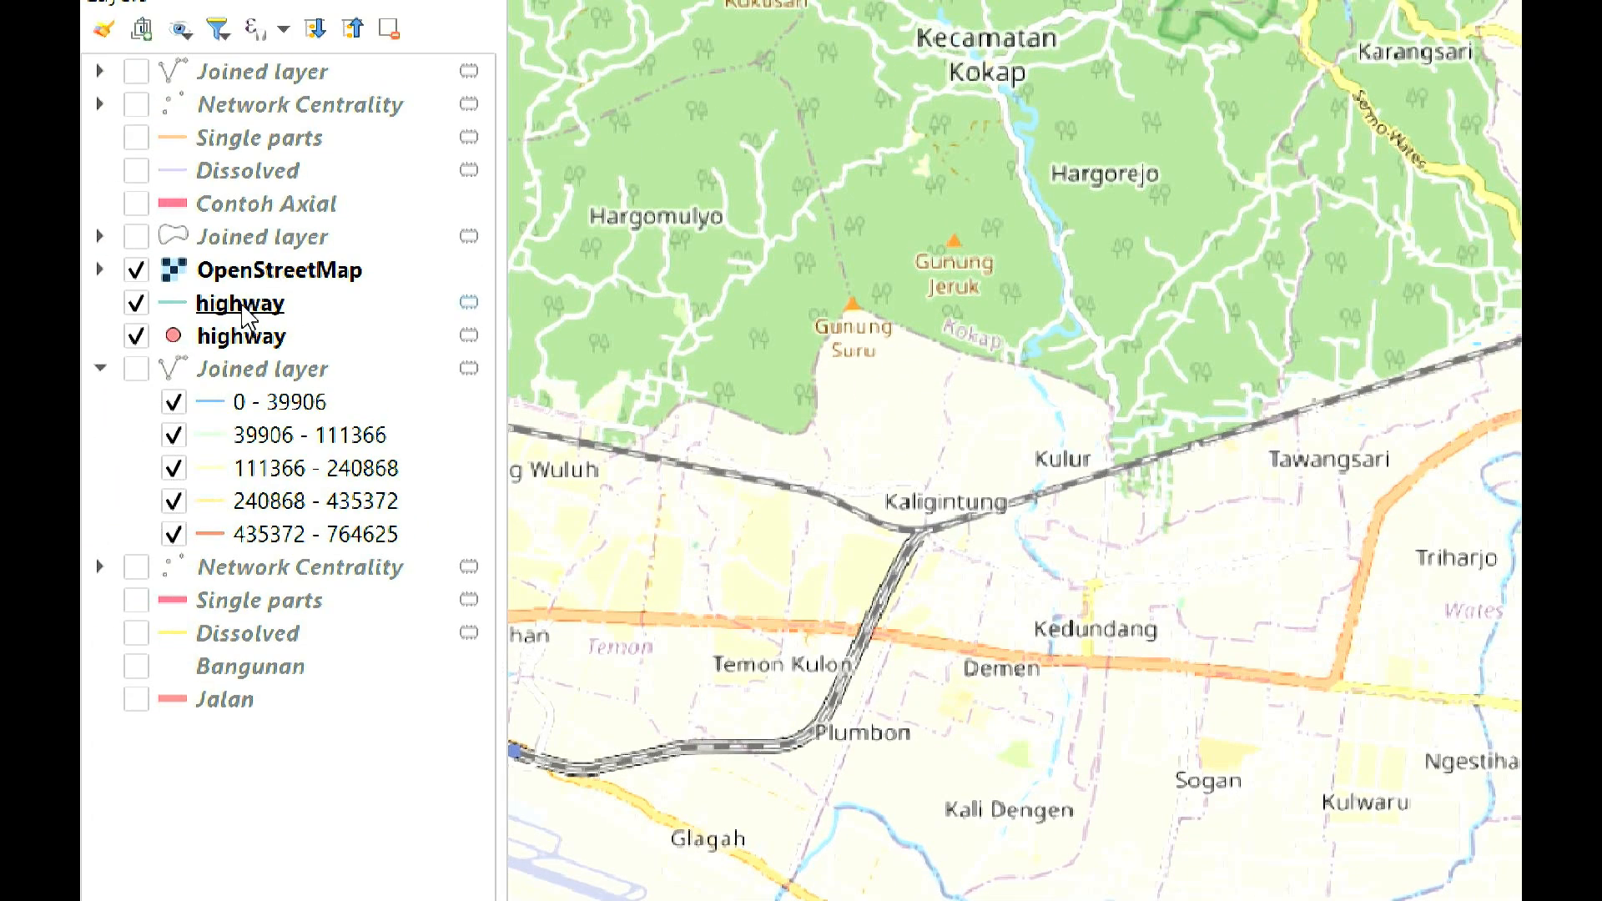
right_click(242, 218)
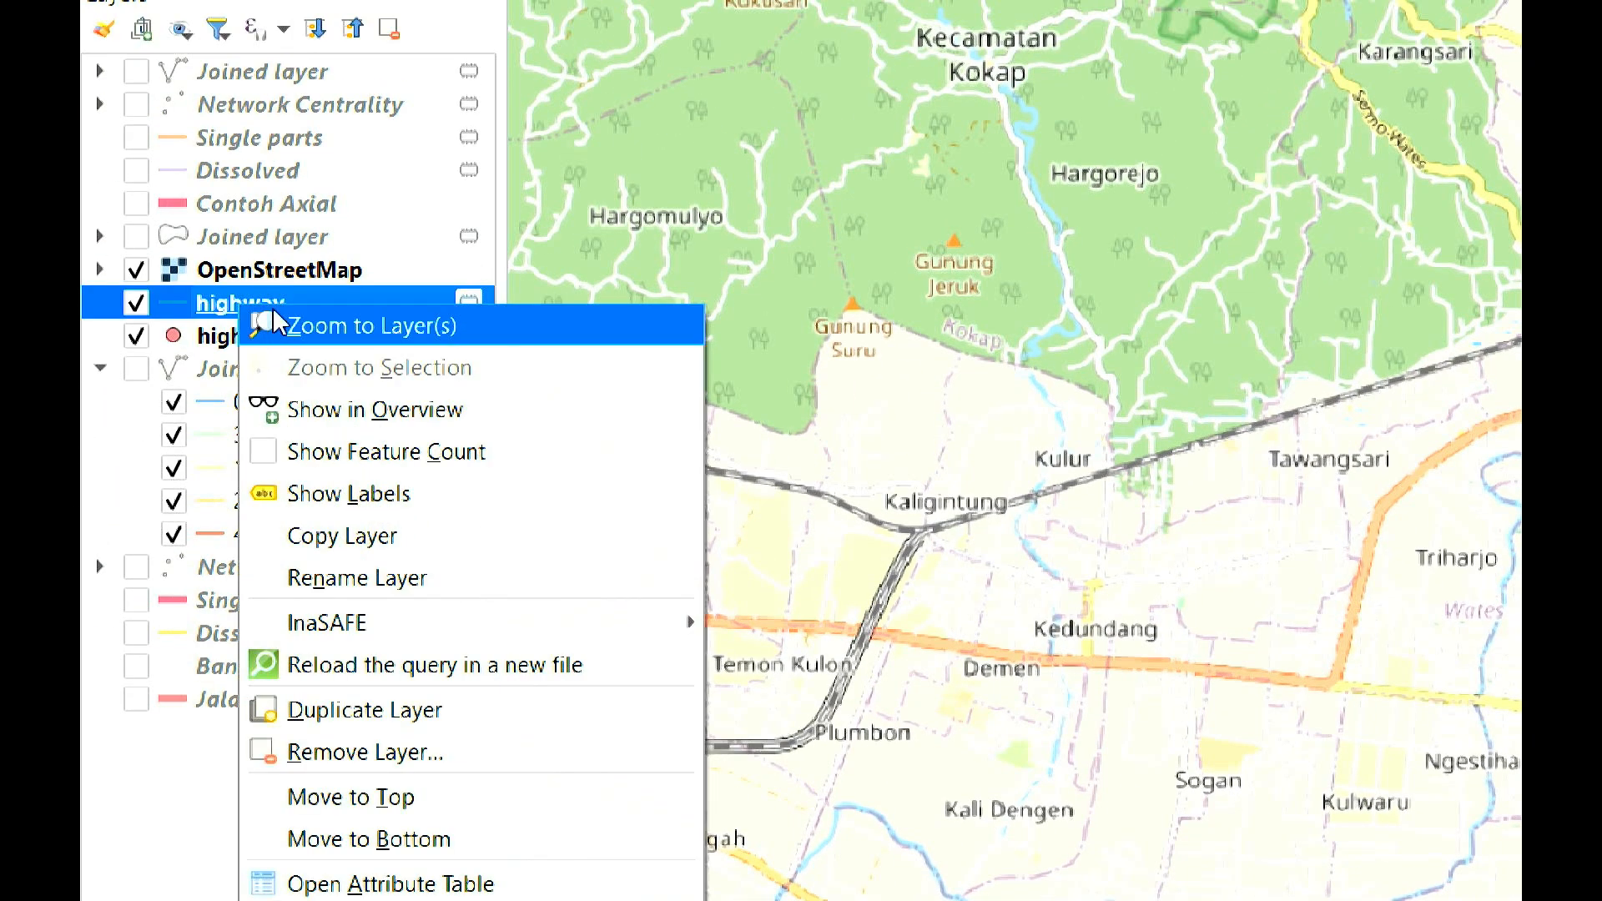
key(Escape)
drag(280, 269, 316, 367)
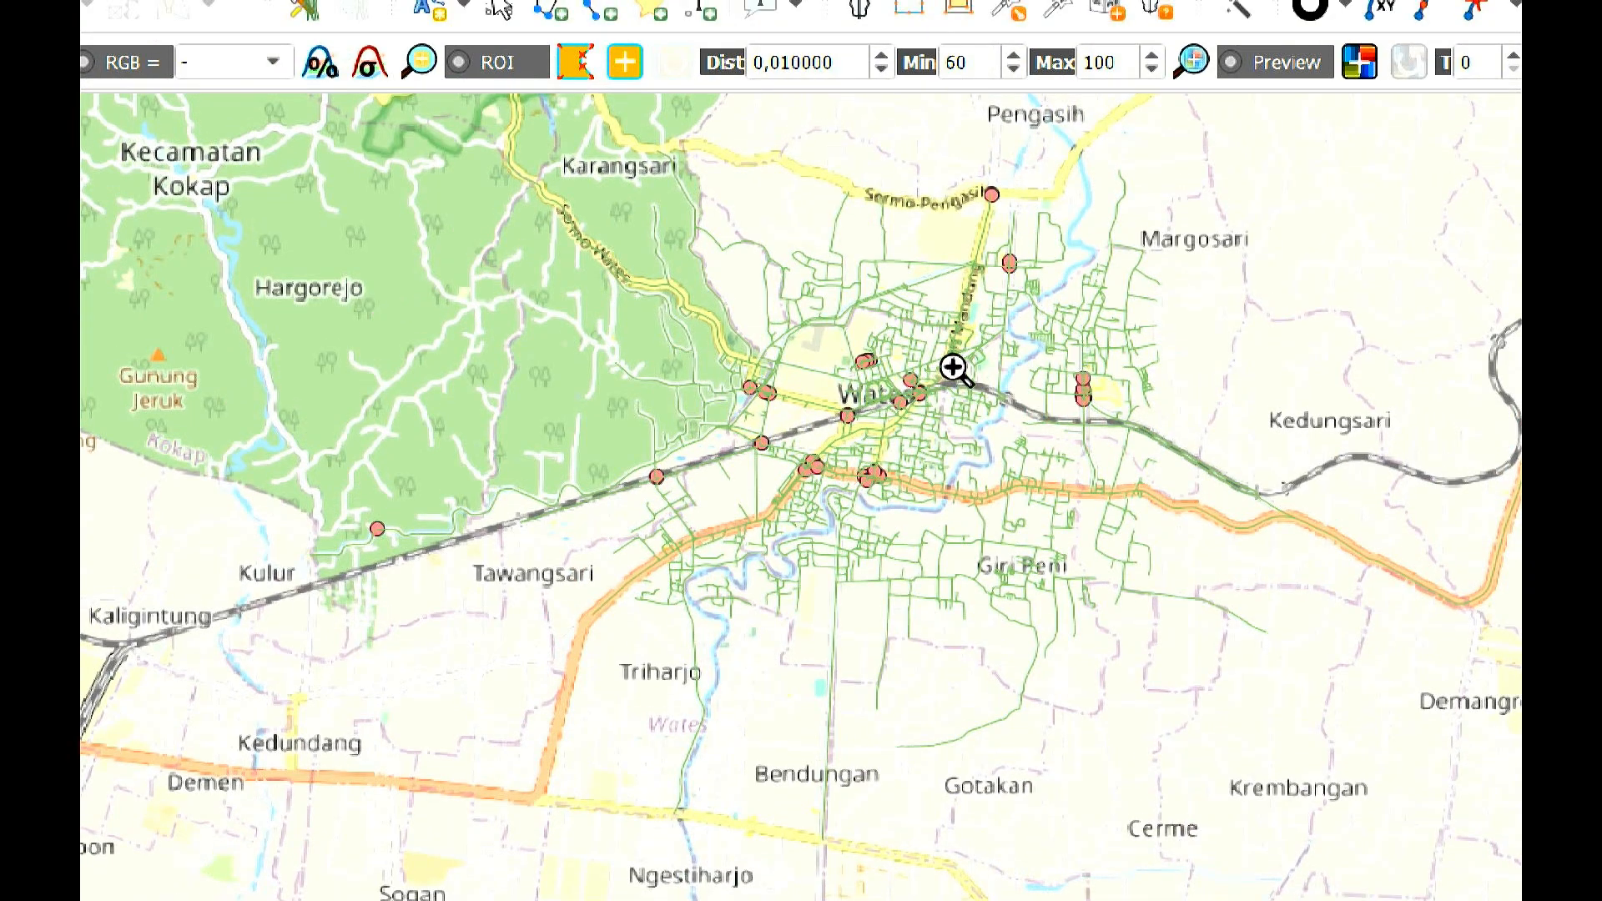
click(955, 256)
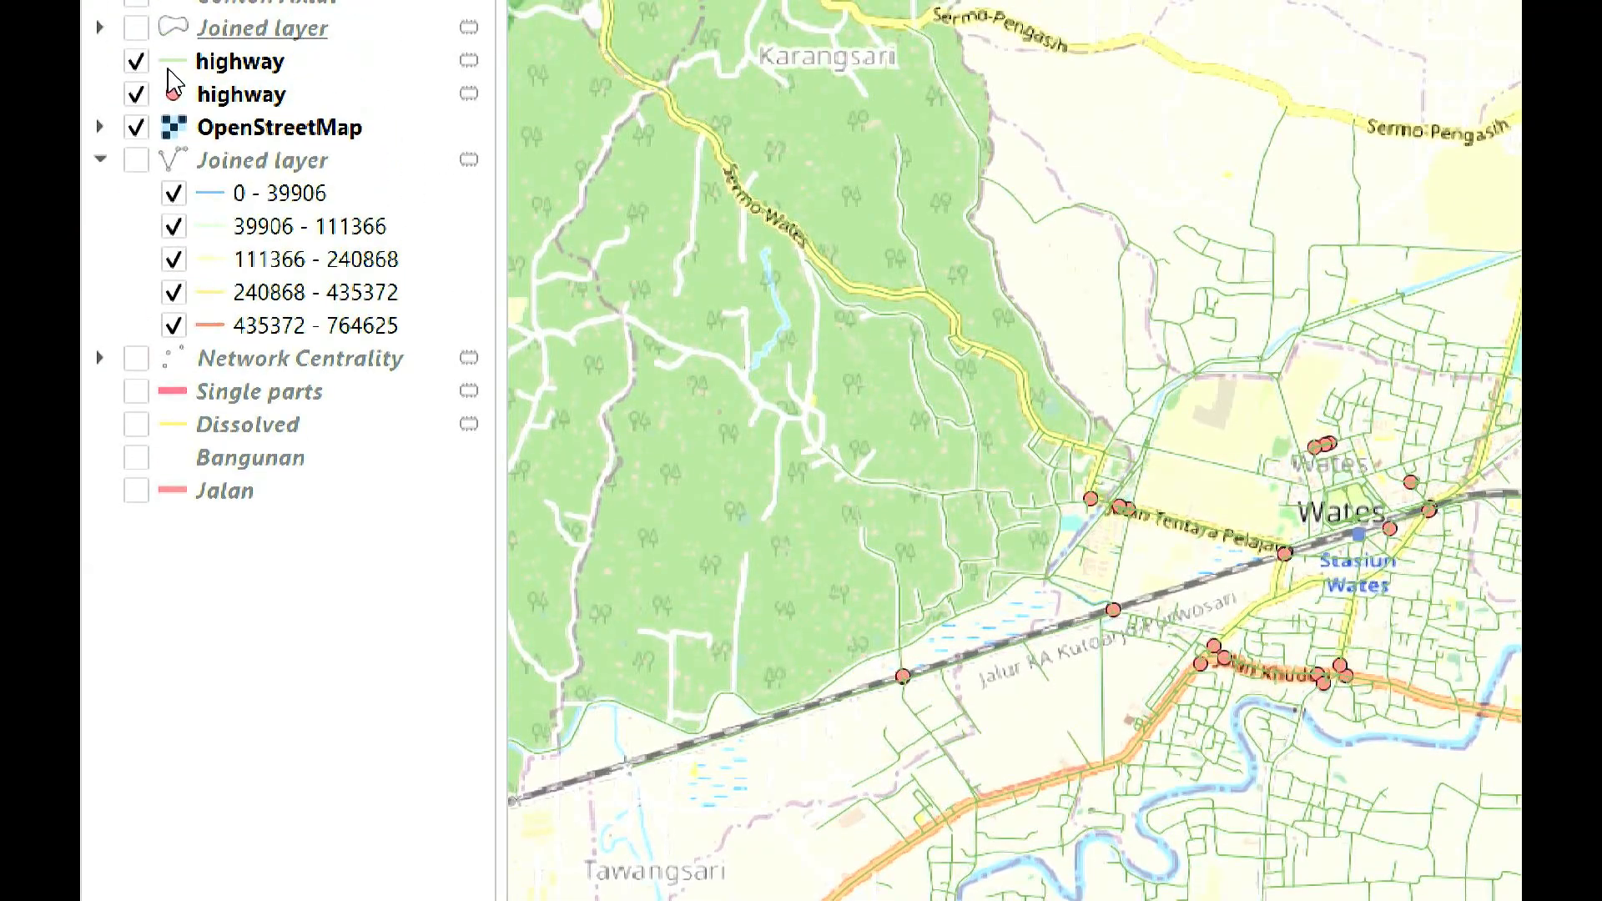
click(138, 95)
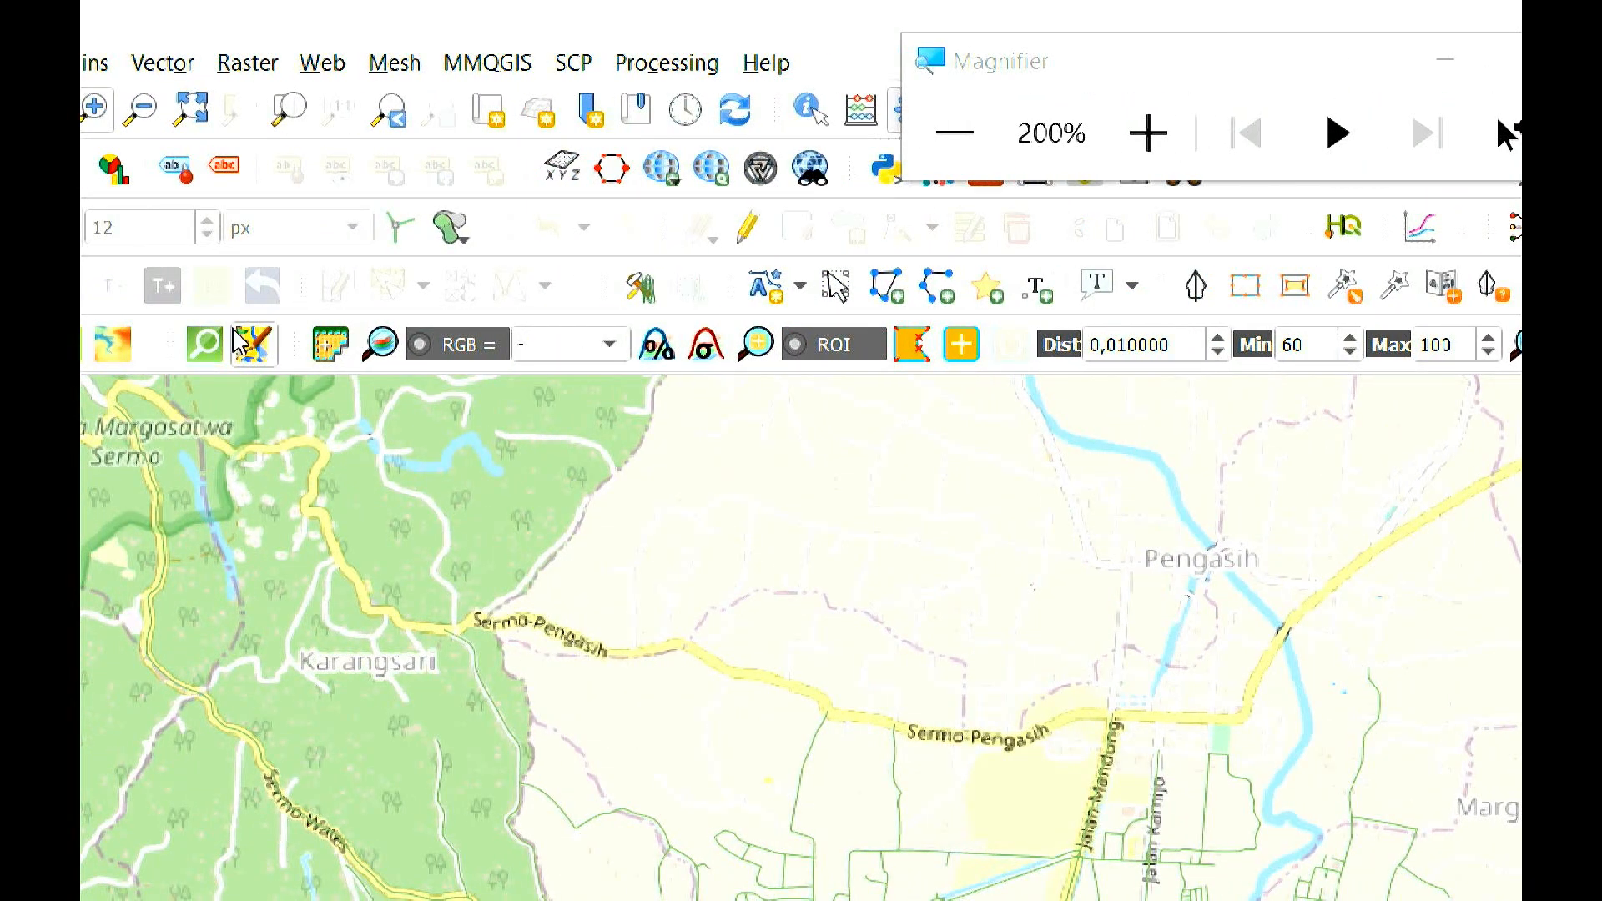
- Open a new QuickOSM quick query and set its key to building
click(219, 344)
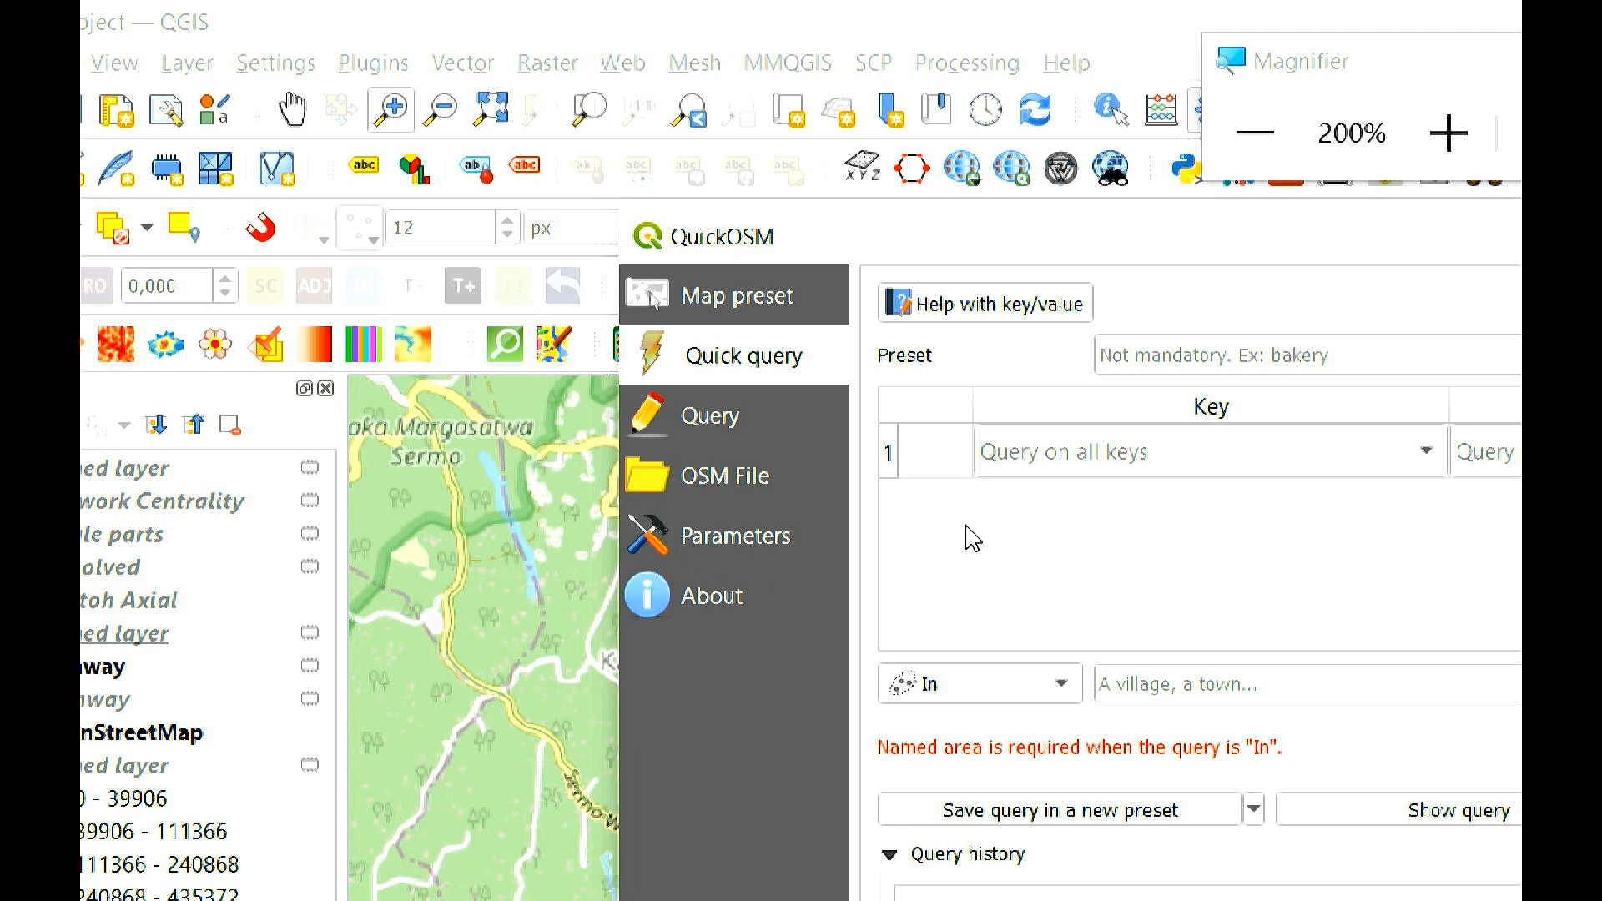
click(1300, 455)
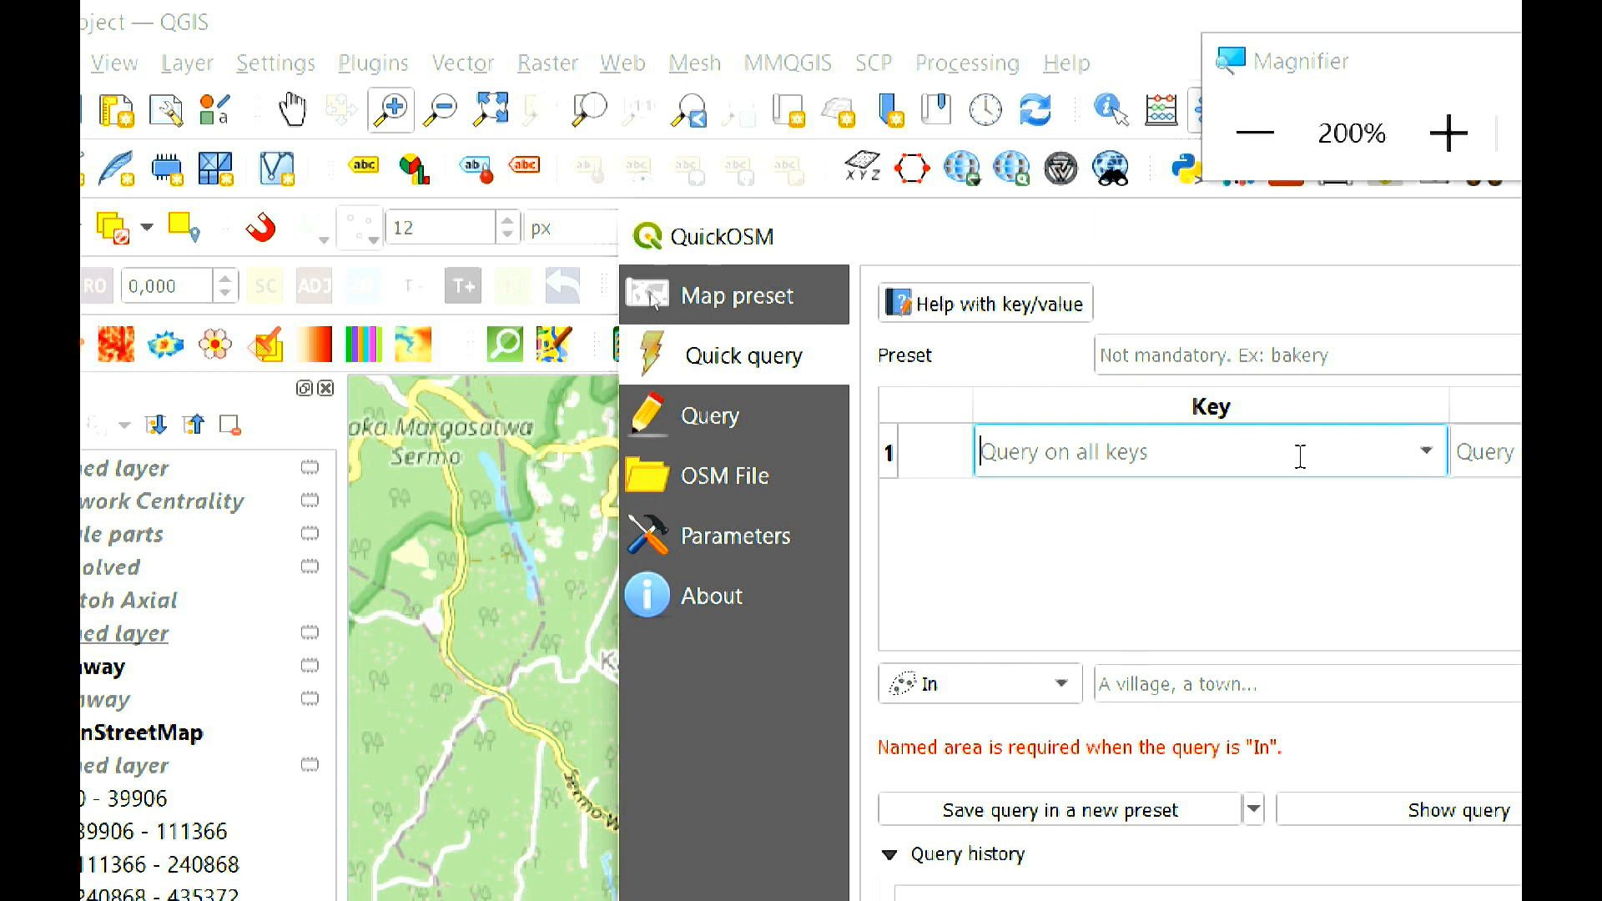
text(buil)
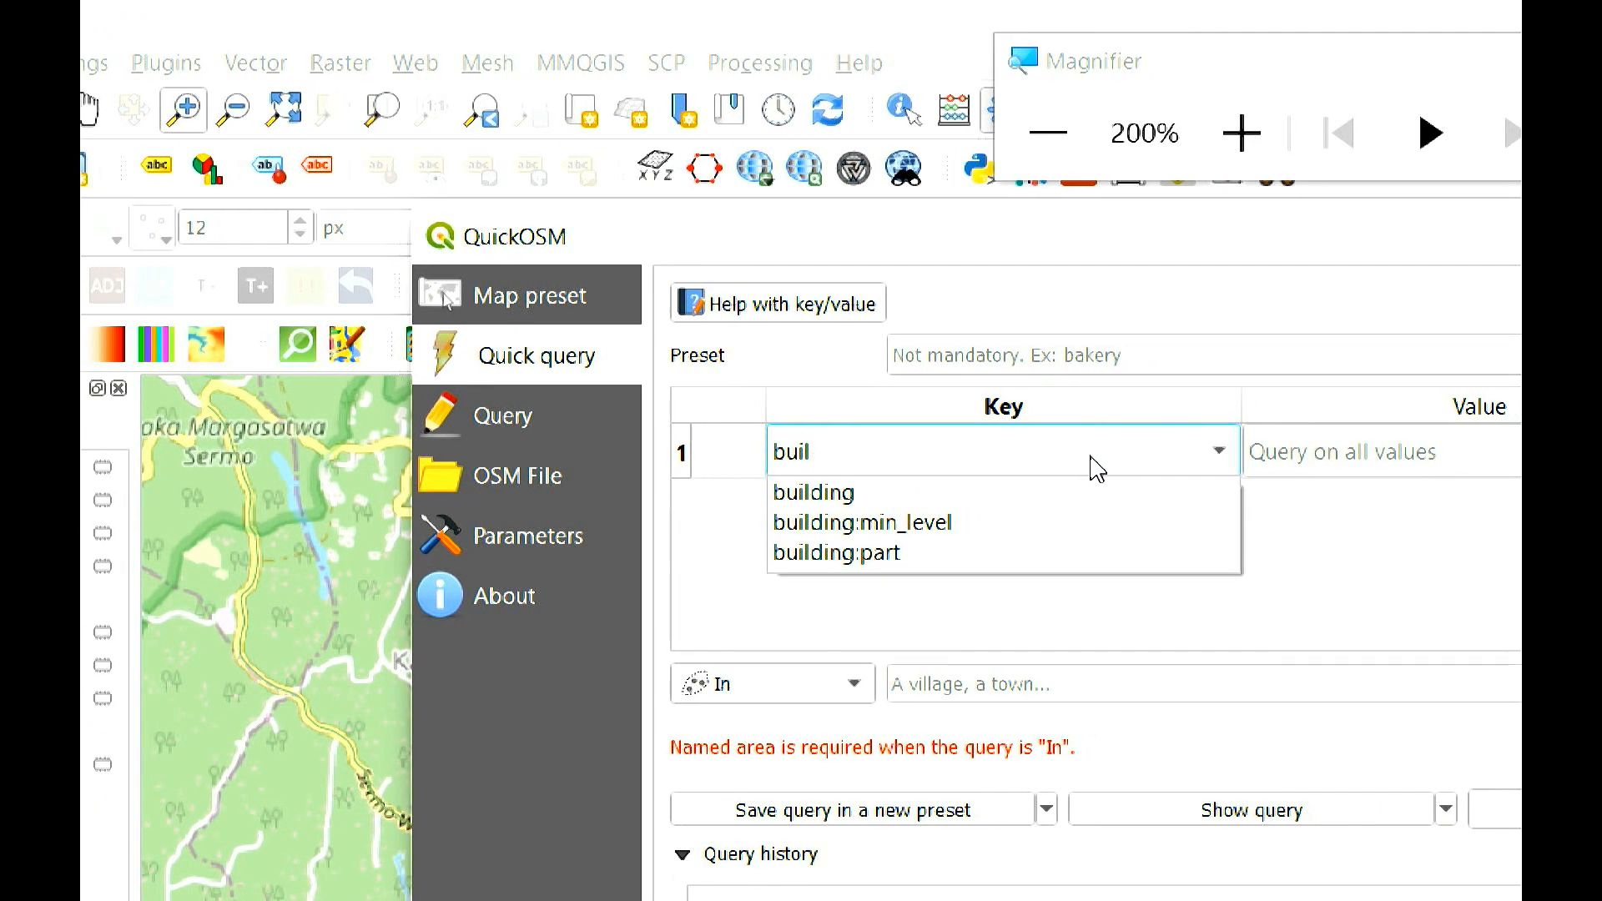
click(1075, 494)
- Try limiting the building query to the Layer Extent of the Single parts layer
click(814, 682)
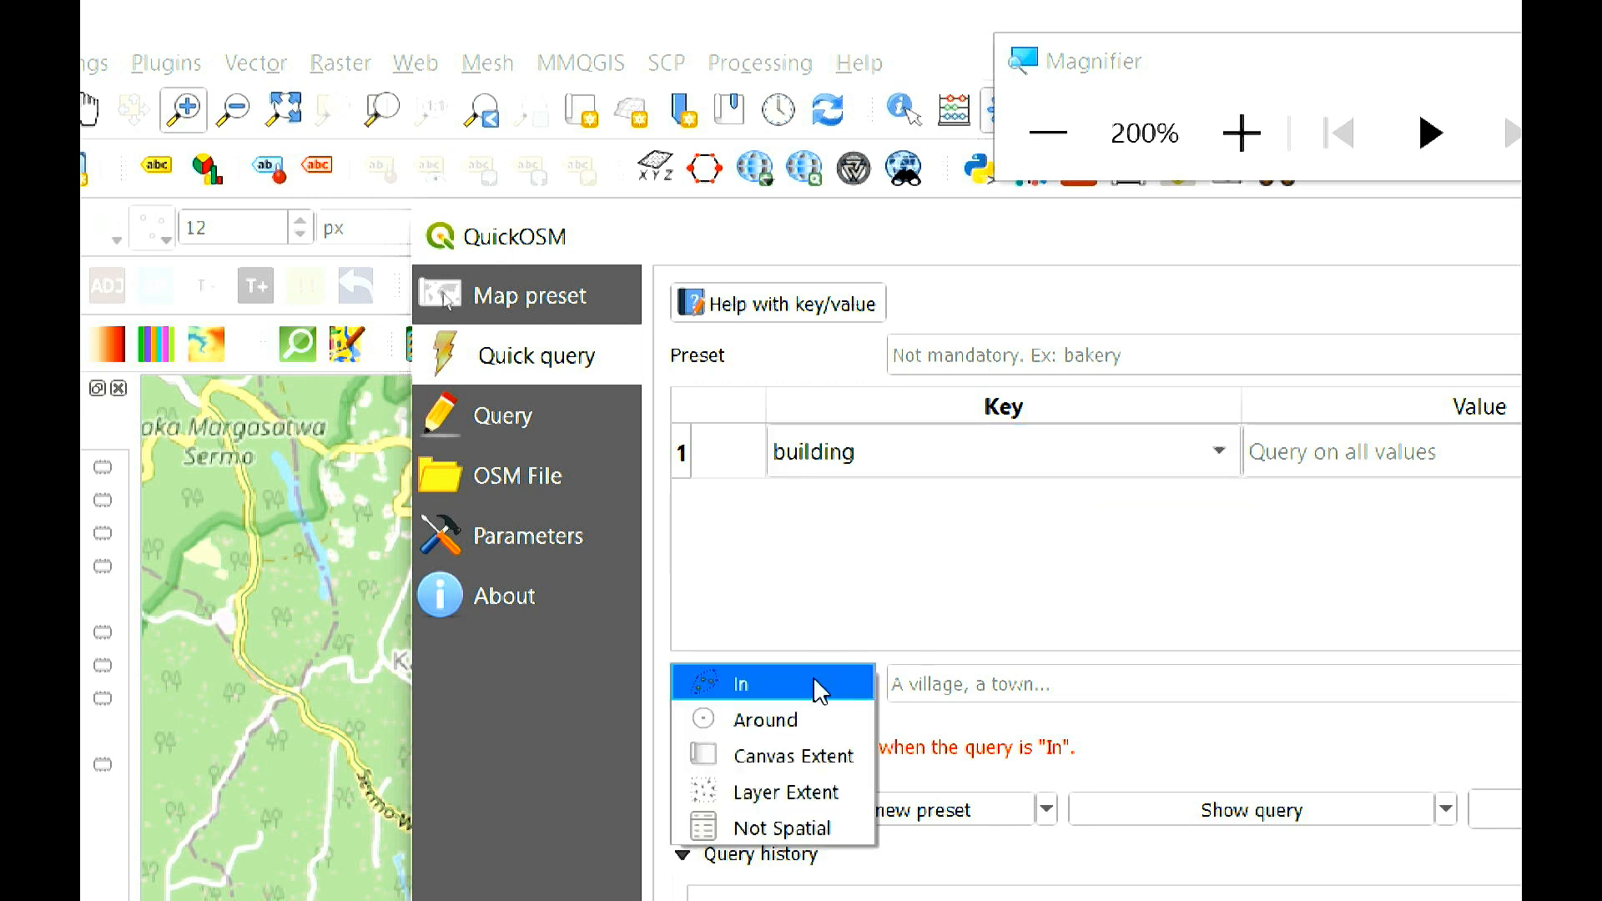
click(816, 791)
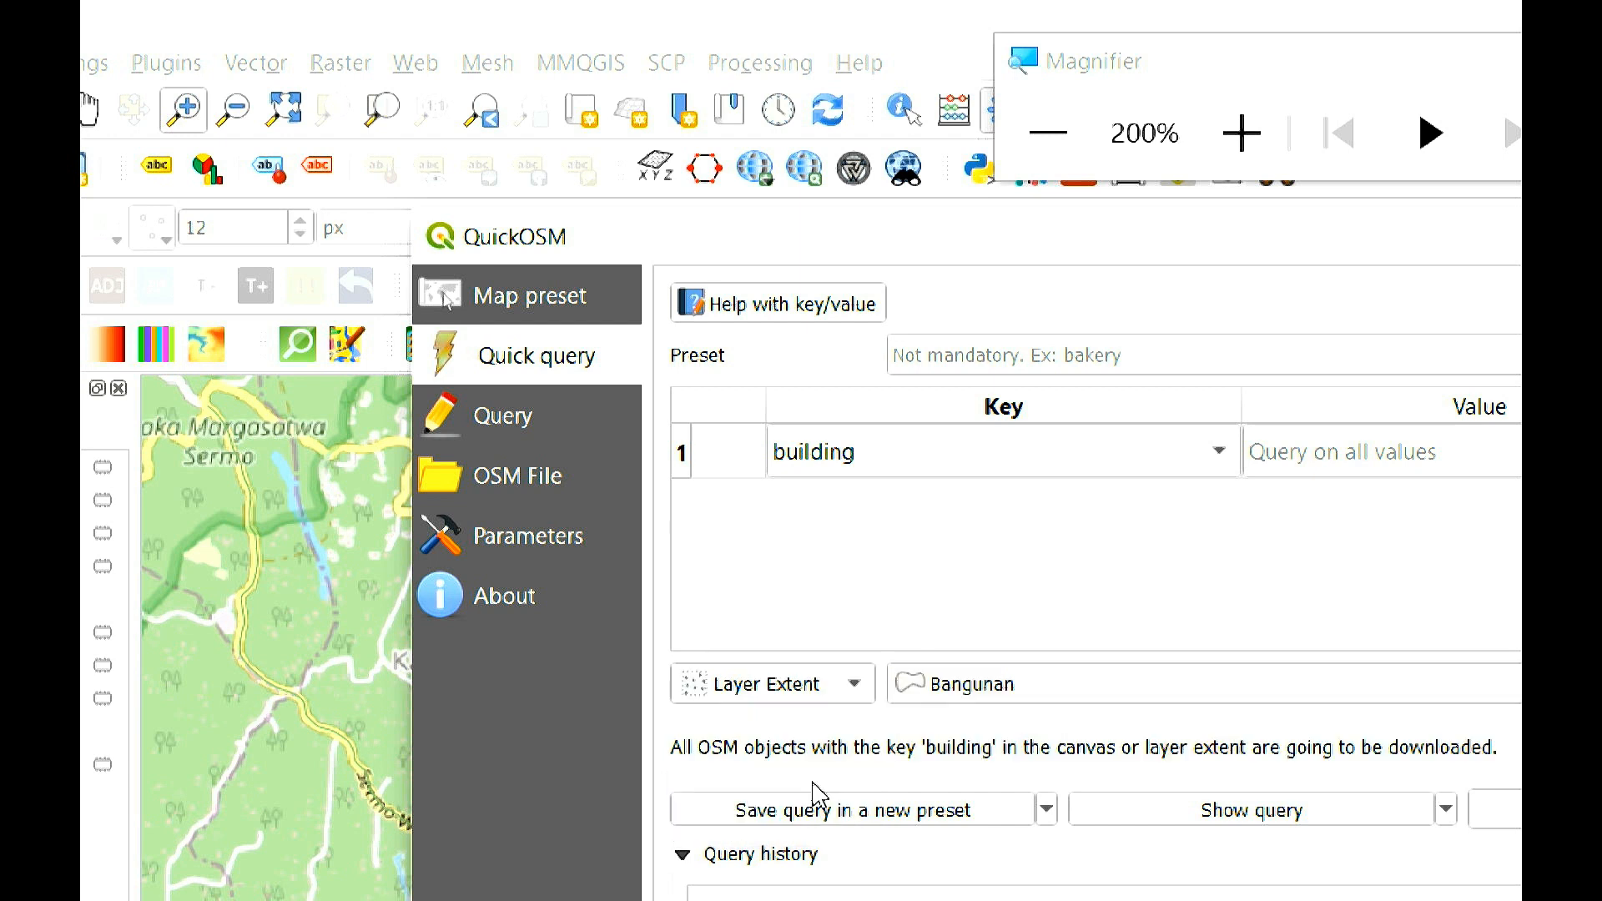
click(955, 689)
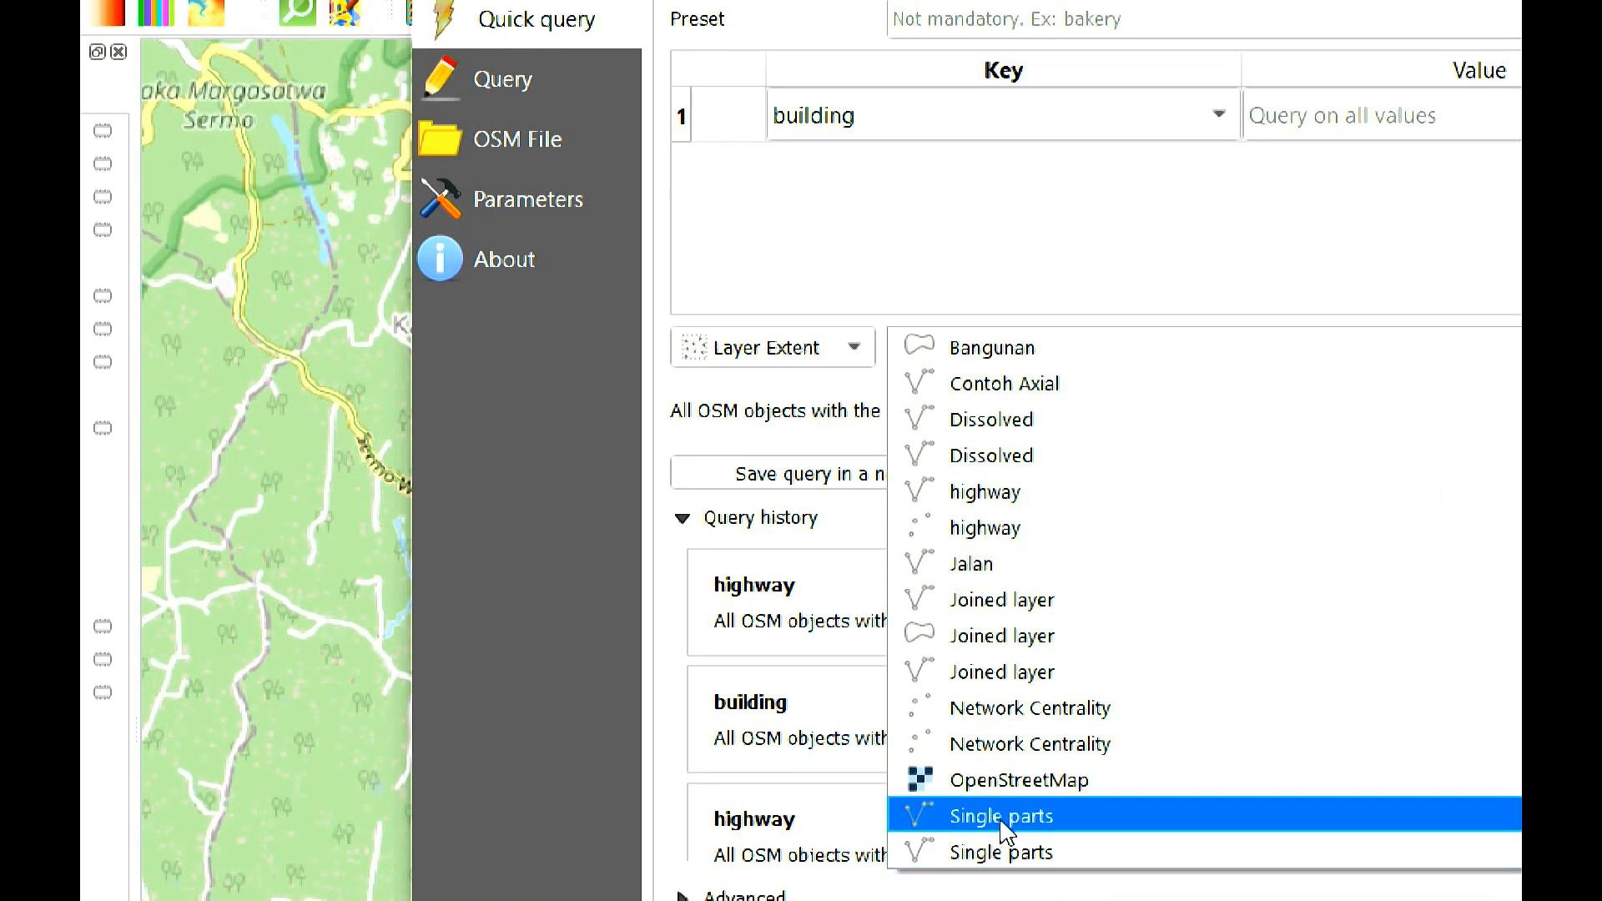
click(1001, 818)
- Run the building query within the Canvas Extent and reset the screen magnification to 100%
click(814, 354)
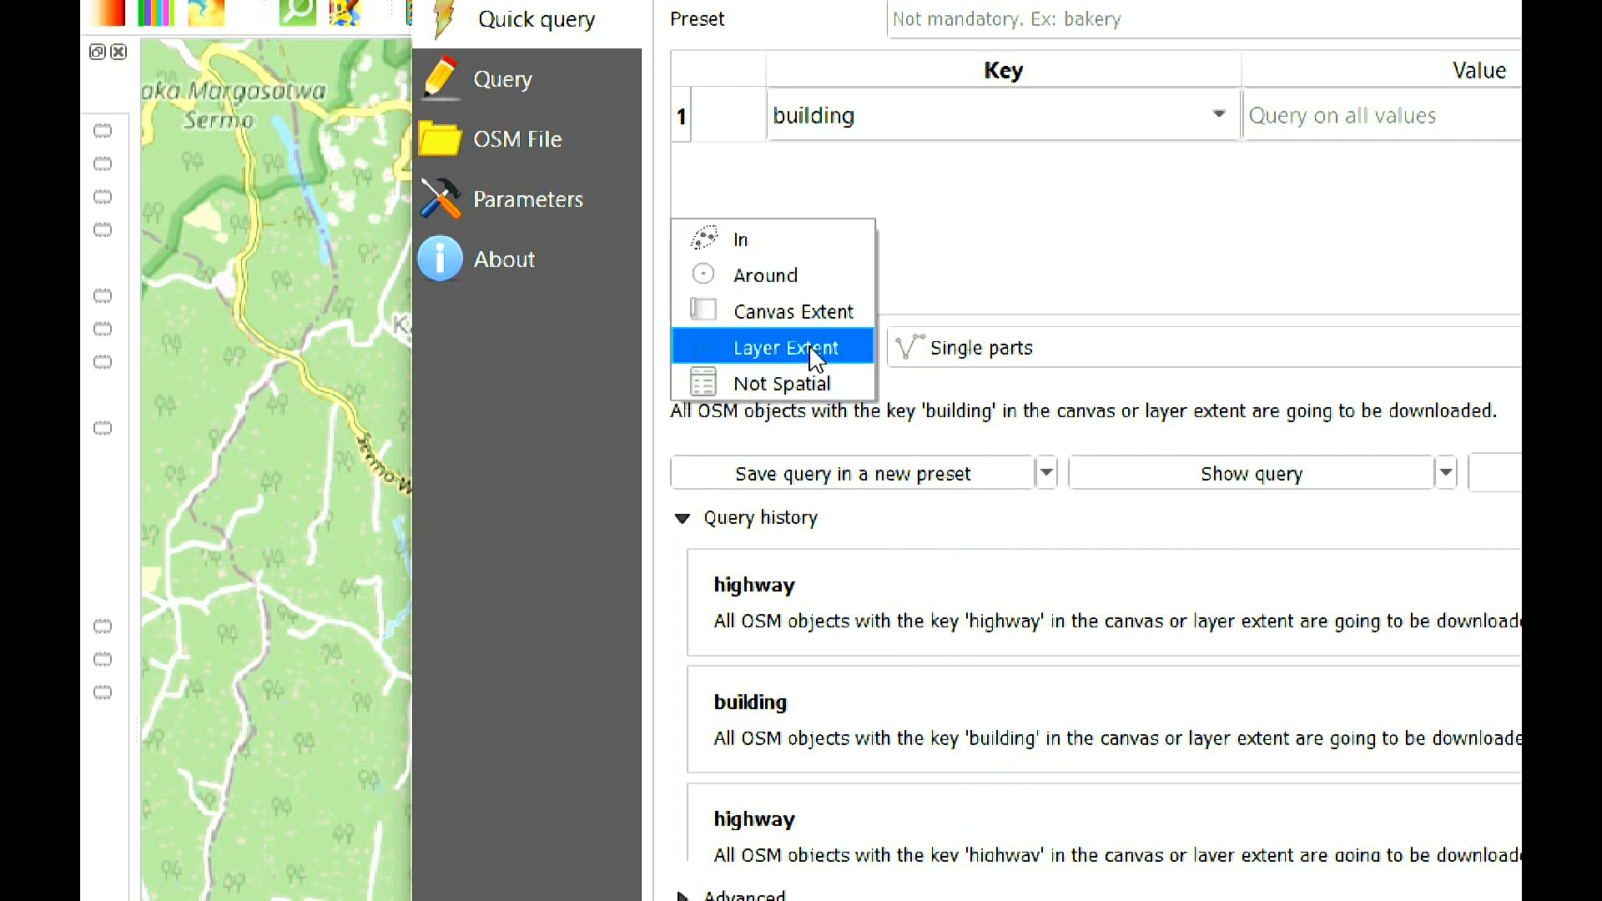
click(793, 311)
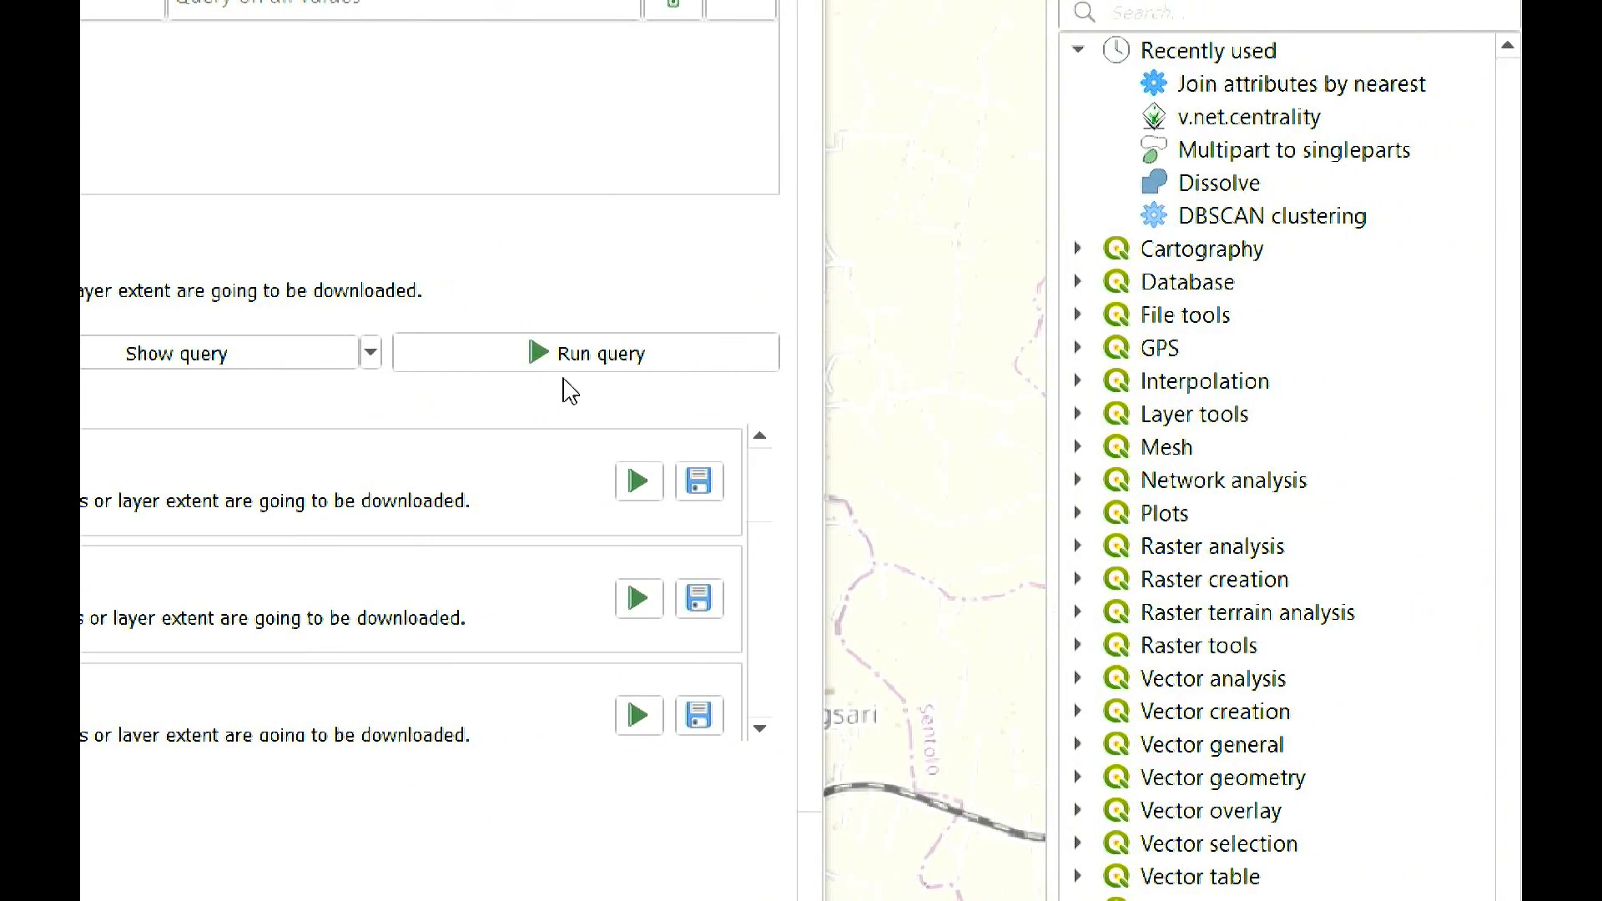
click(569, 356)
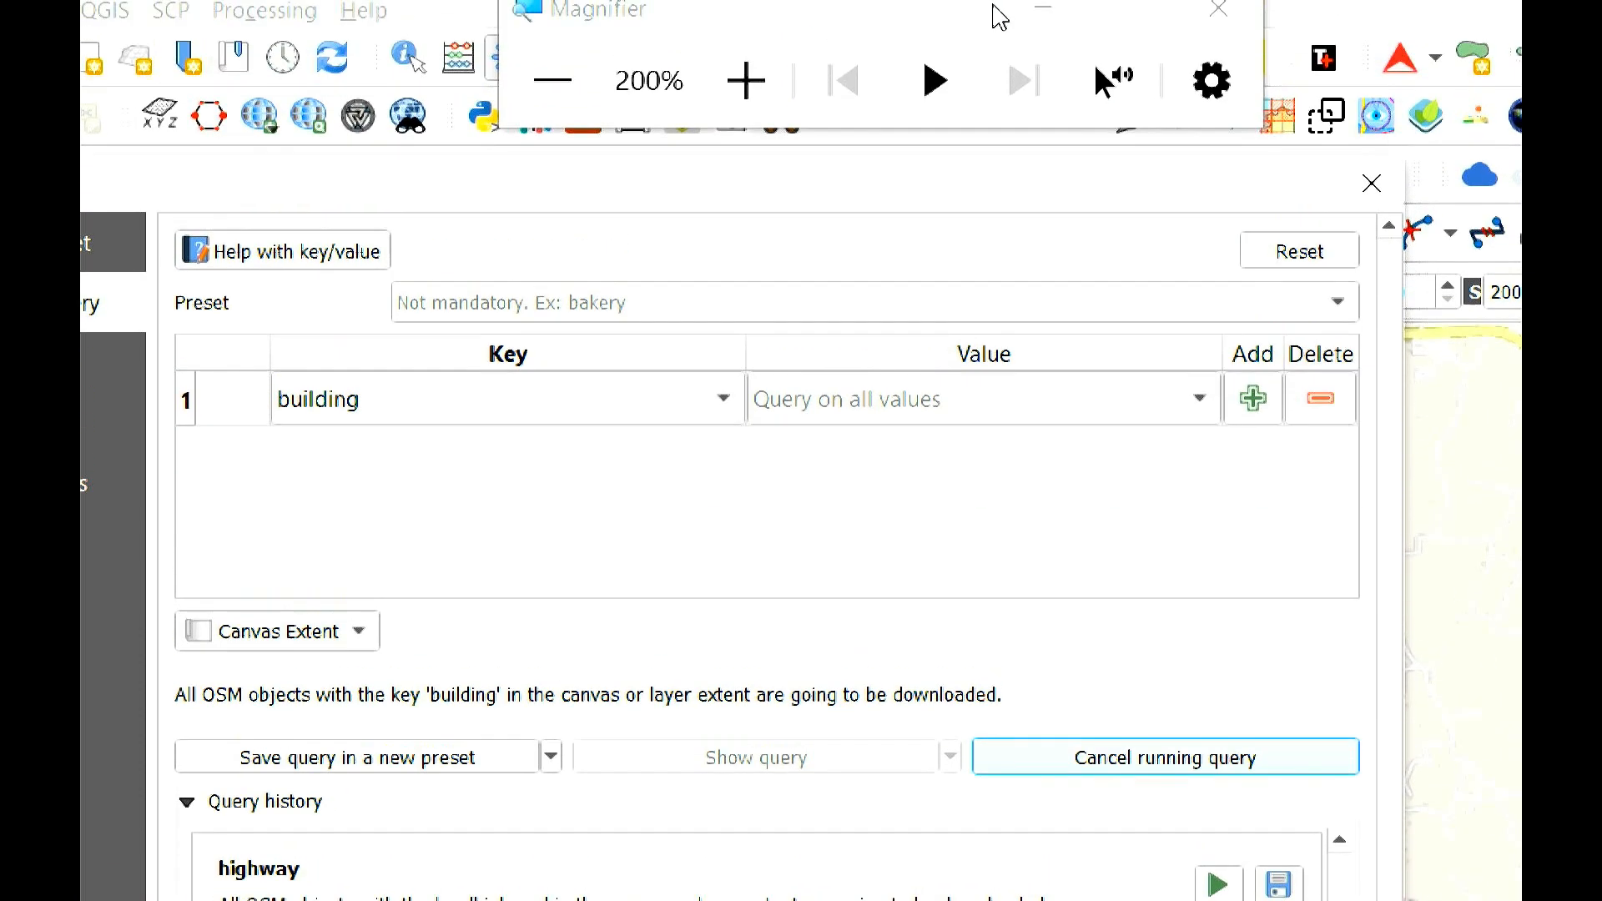
click(553, 81)
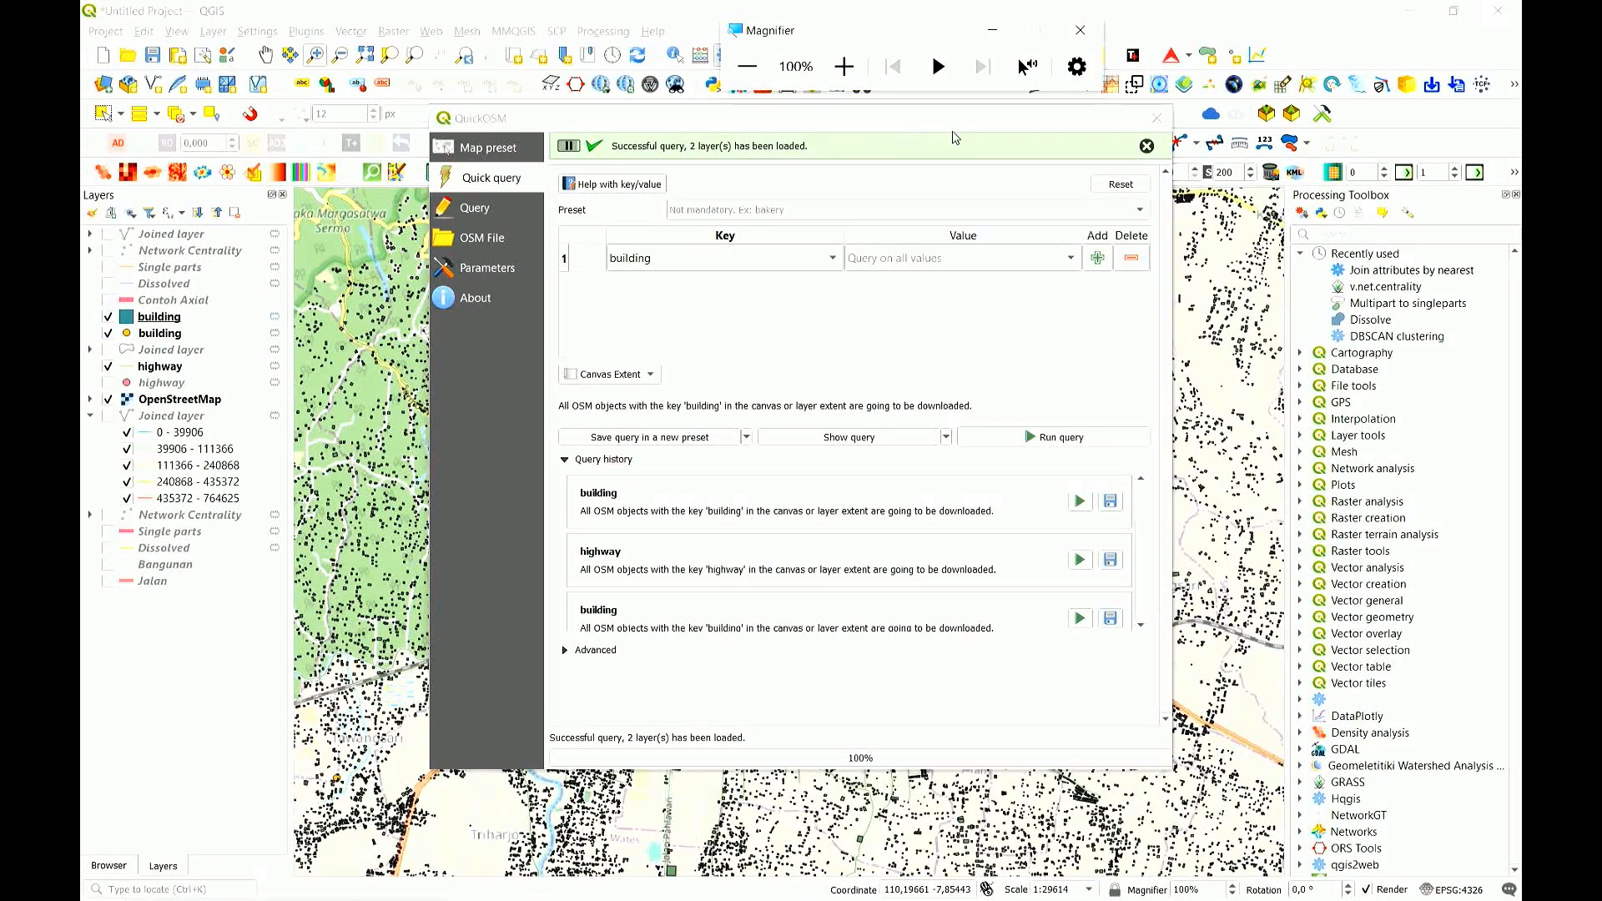
click(1156, 118)
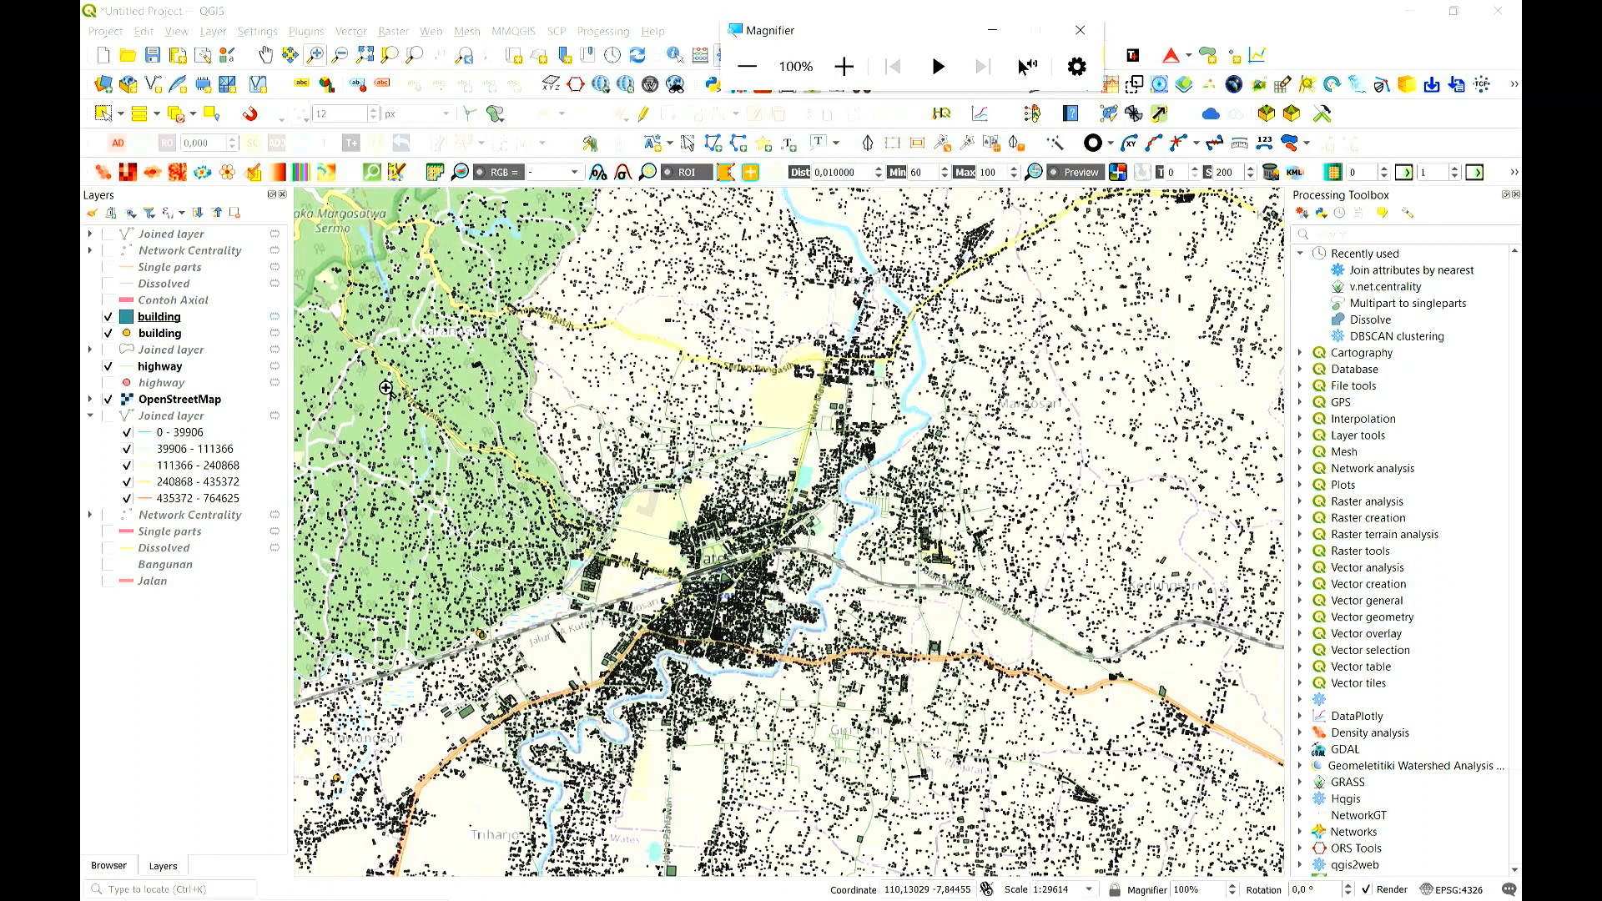
- Hide the OpenStreetMap basemap and style the downloaded building polygons with a white fill and no outline
click(108, 399)
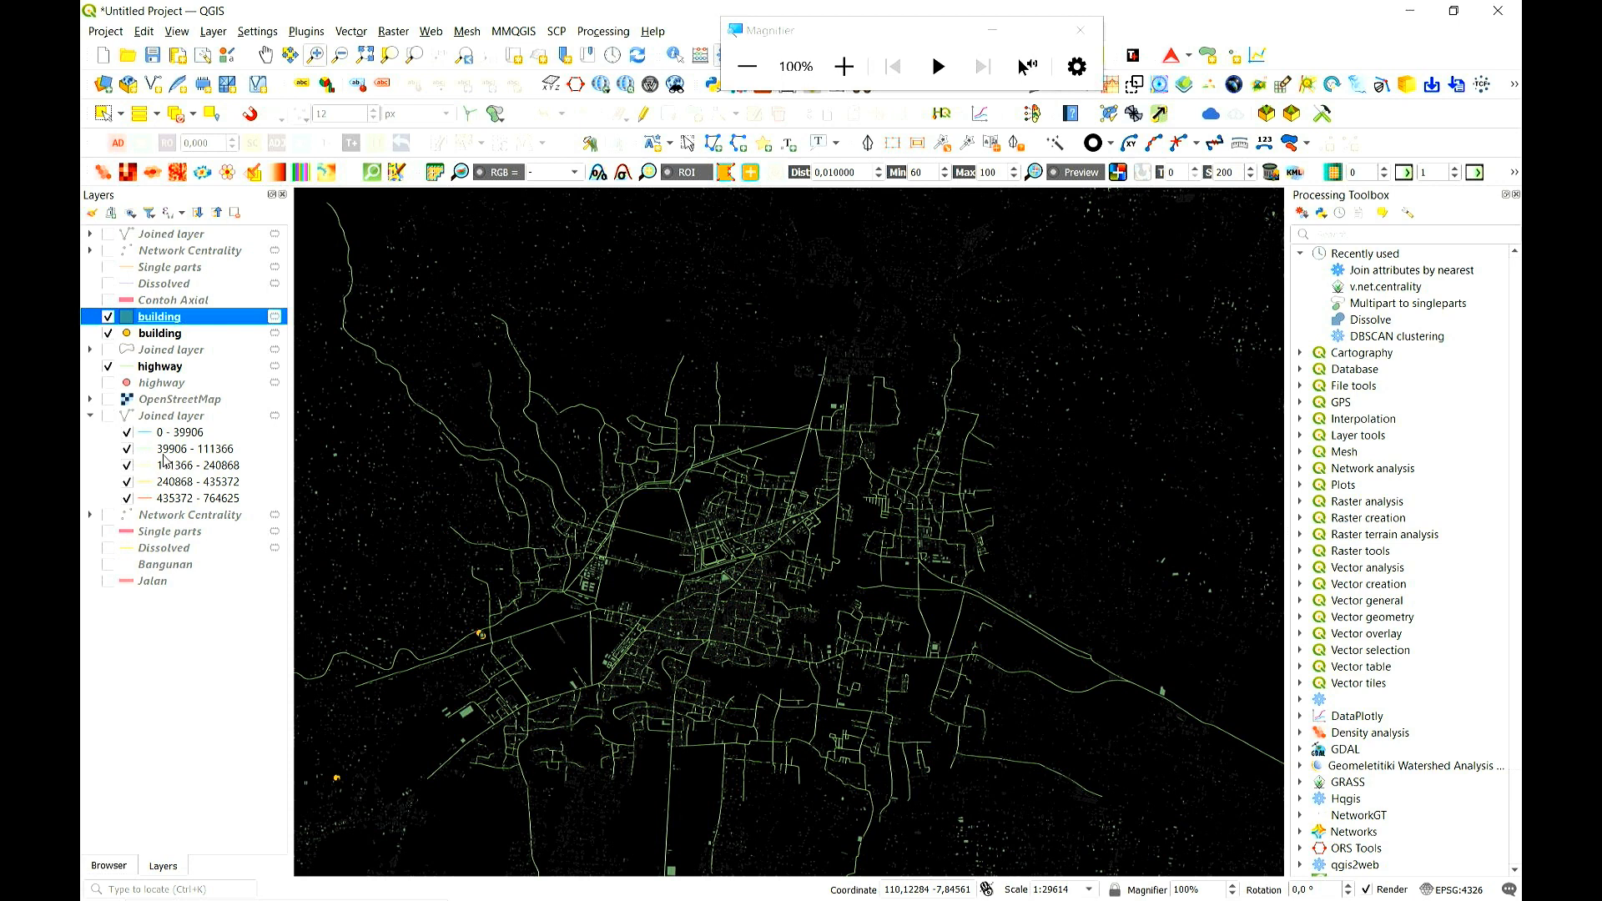
double_click(160, 321)
click(463, 159)
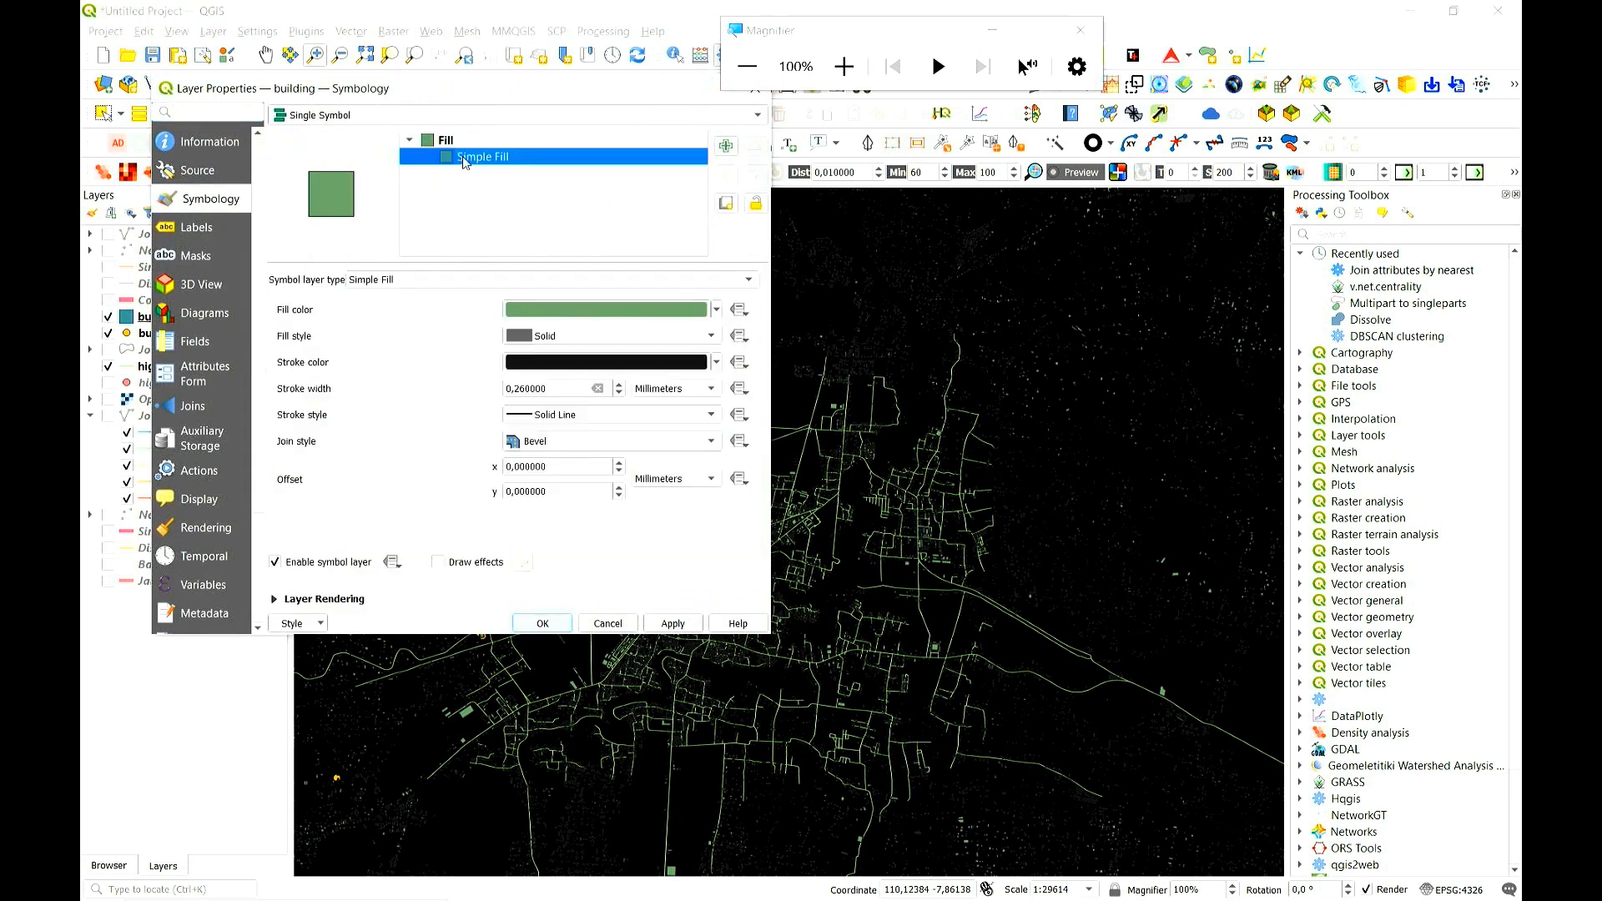
click(715, 311)
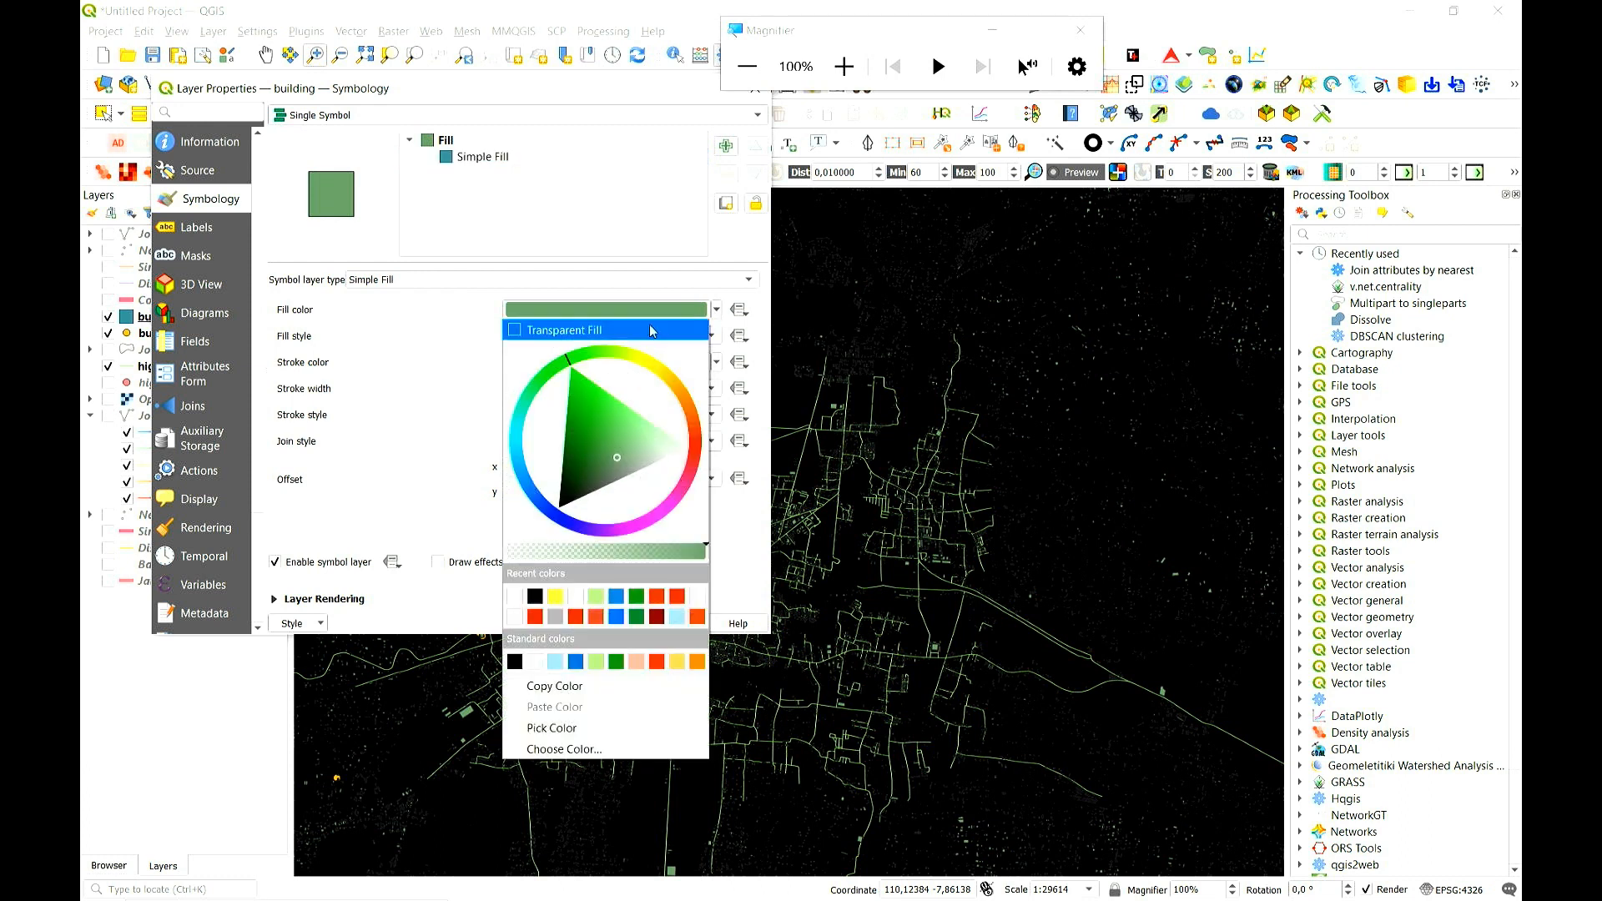
click(515, 595)
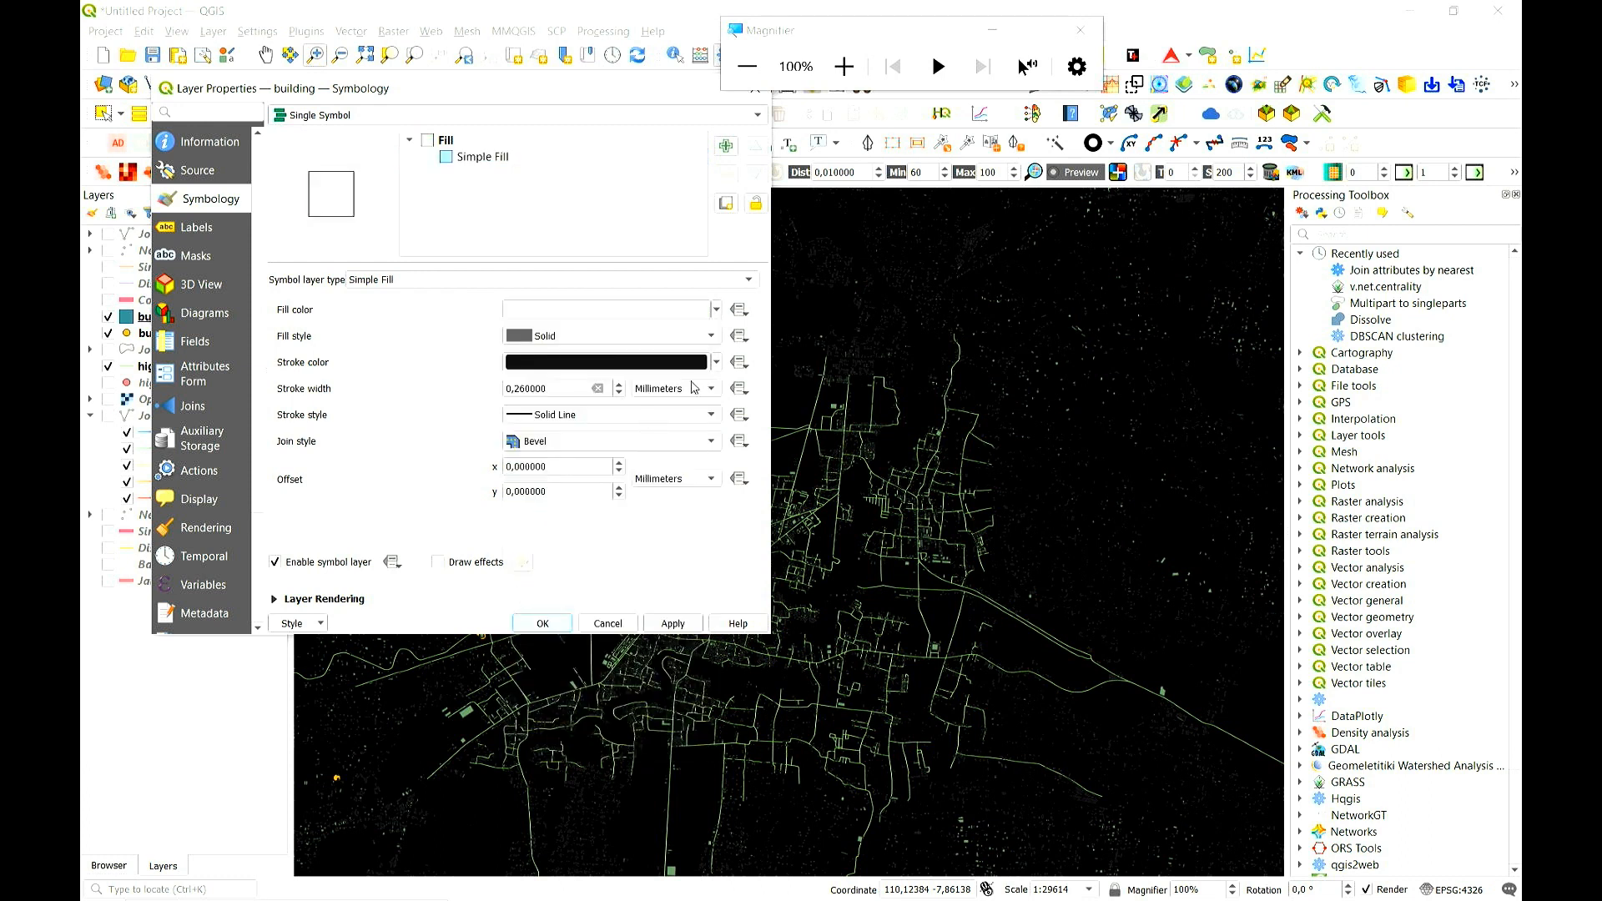
click(590, 415)
click(588, 427)
click(668, 626)
click(542, 623)
- Examine the building footprints and roads around Wates and review the saving options of the building polygon and Network Centrality layers
scroll(908, 603, up, 2)
scroll(568, 590, down, 2)
scroll(1098, 514, down, 1)
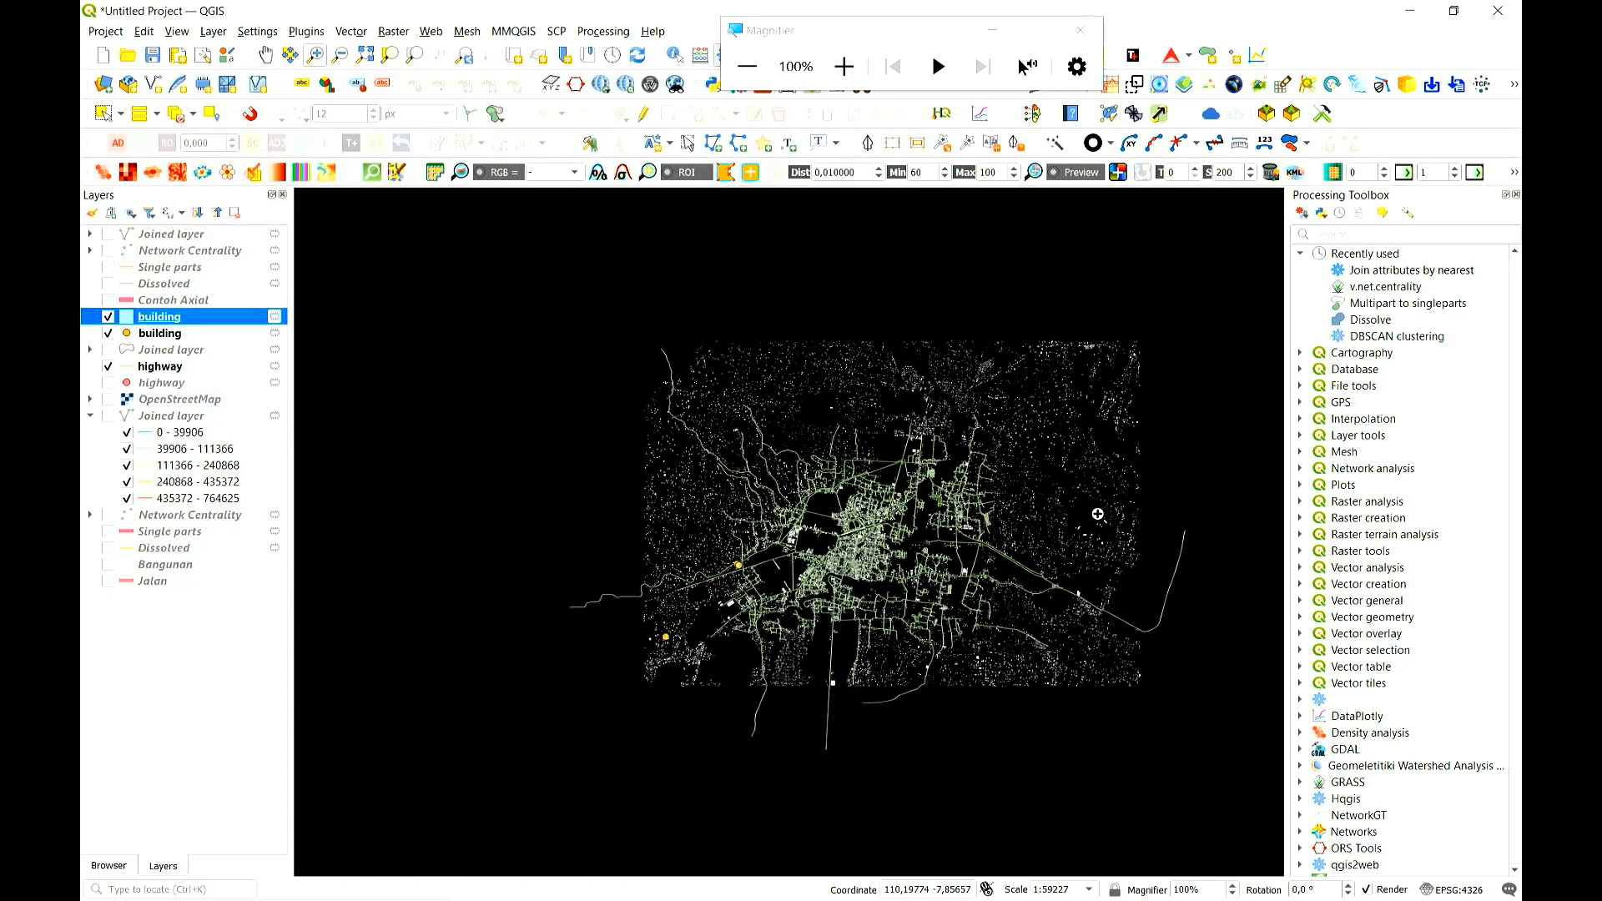
scroll(1035, 492, up, 1)
scroll(800, 317, up, 1)
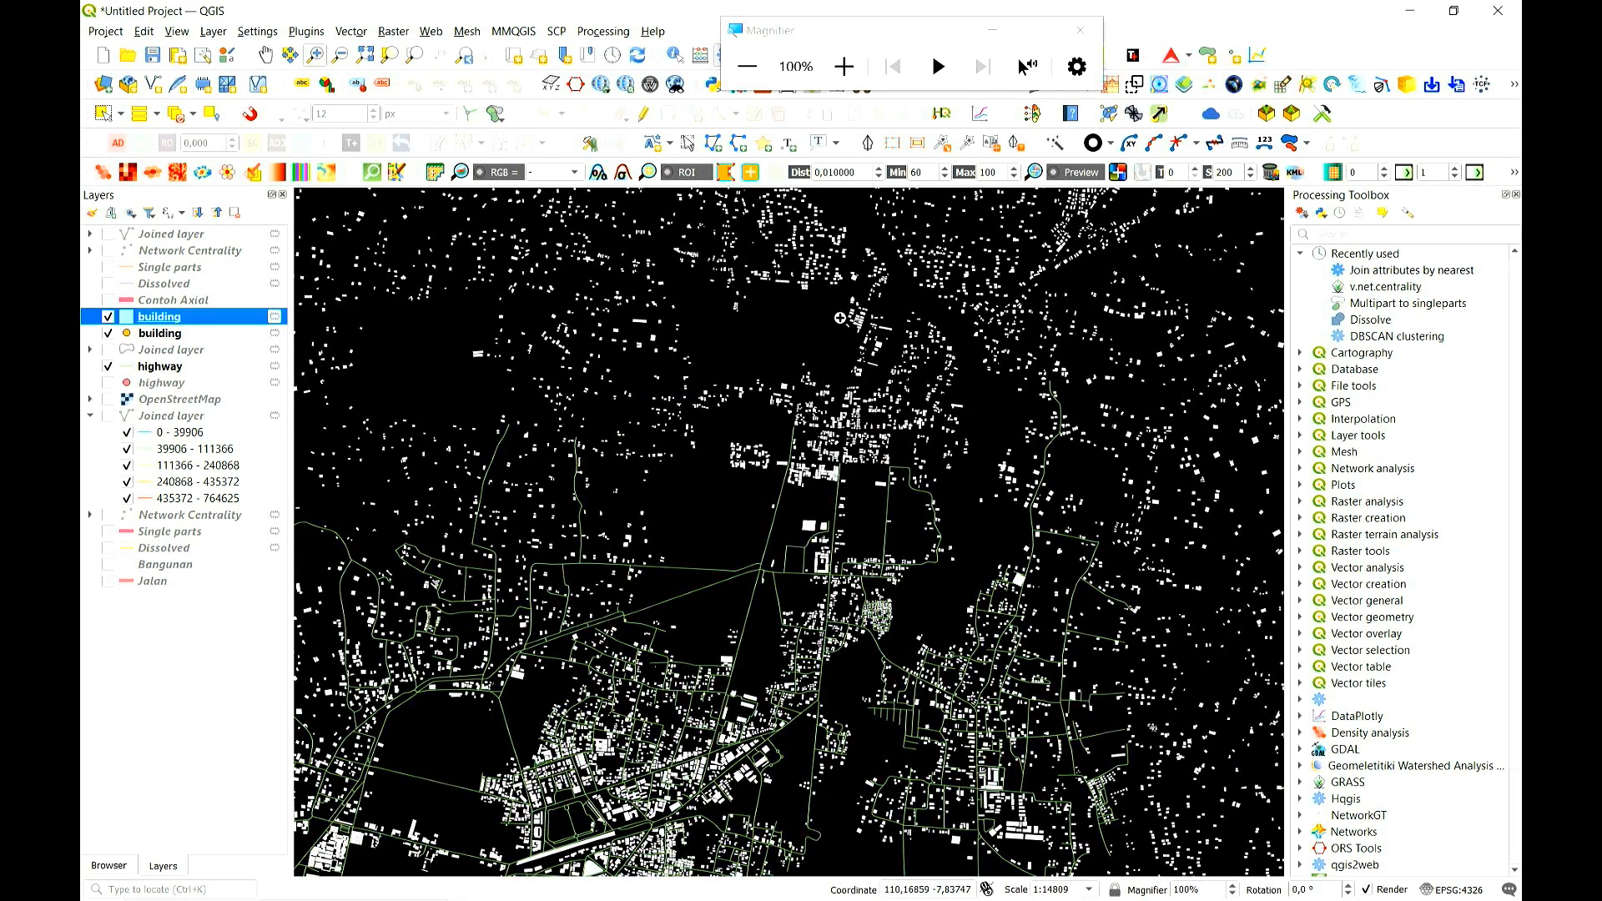
scroll(840, 318, up, 1)
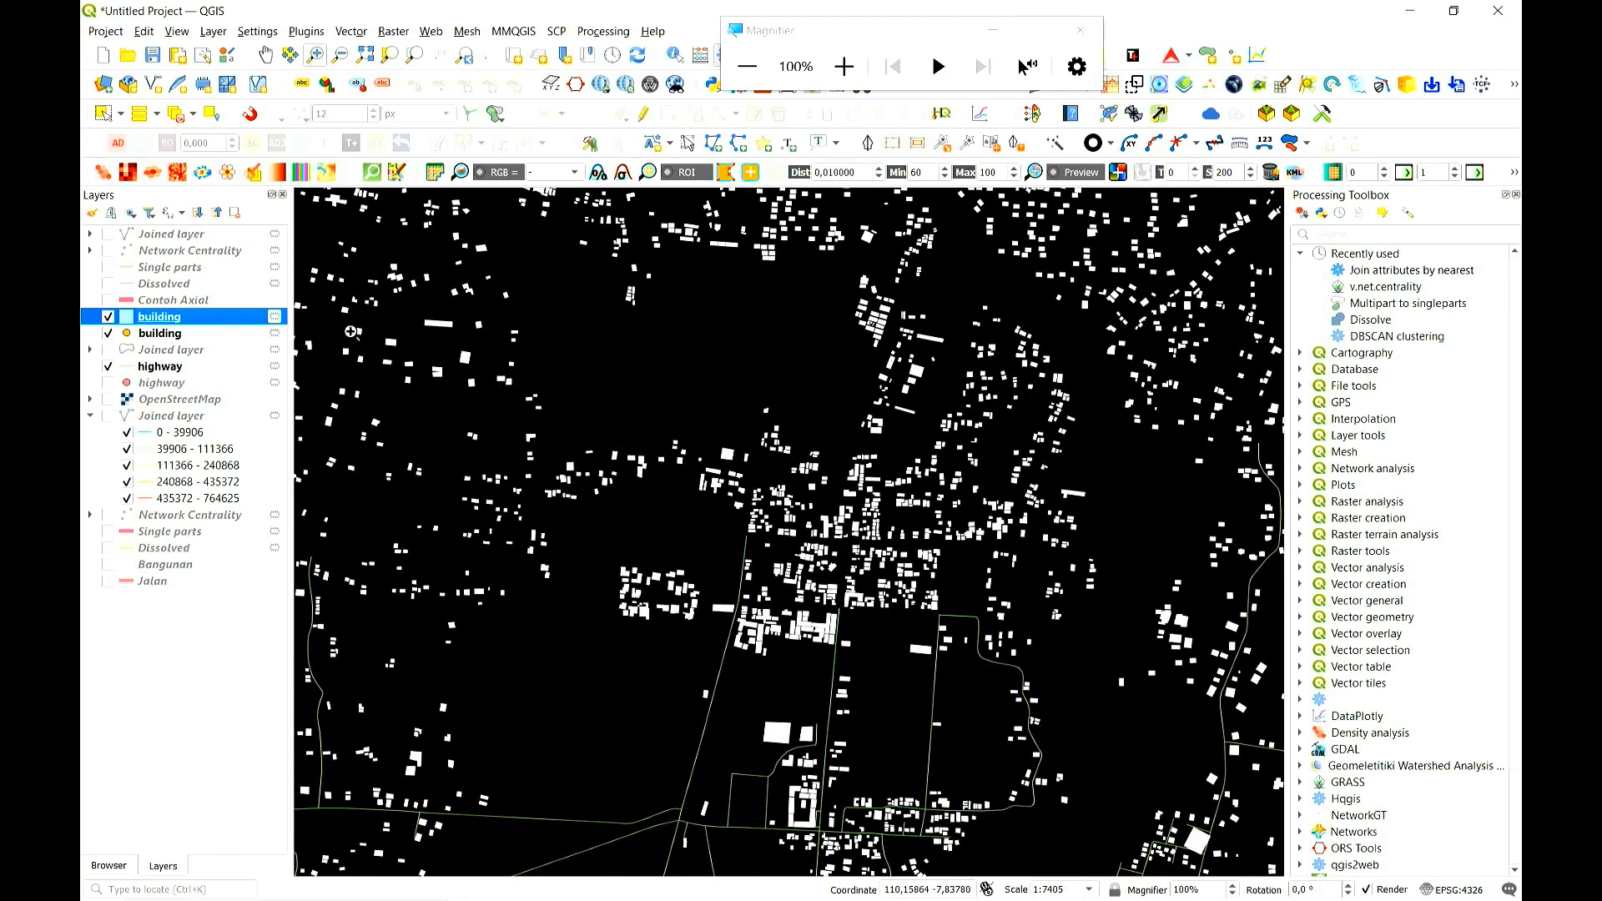
right_click(170, 318)
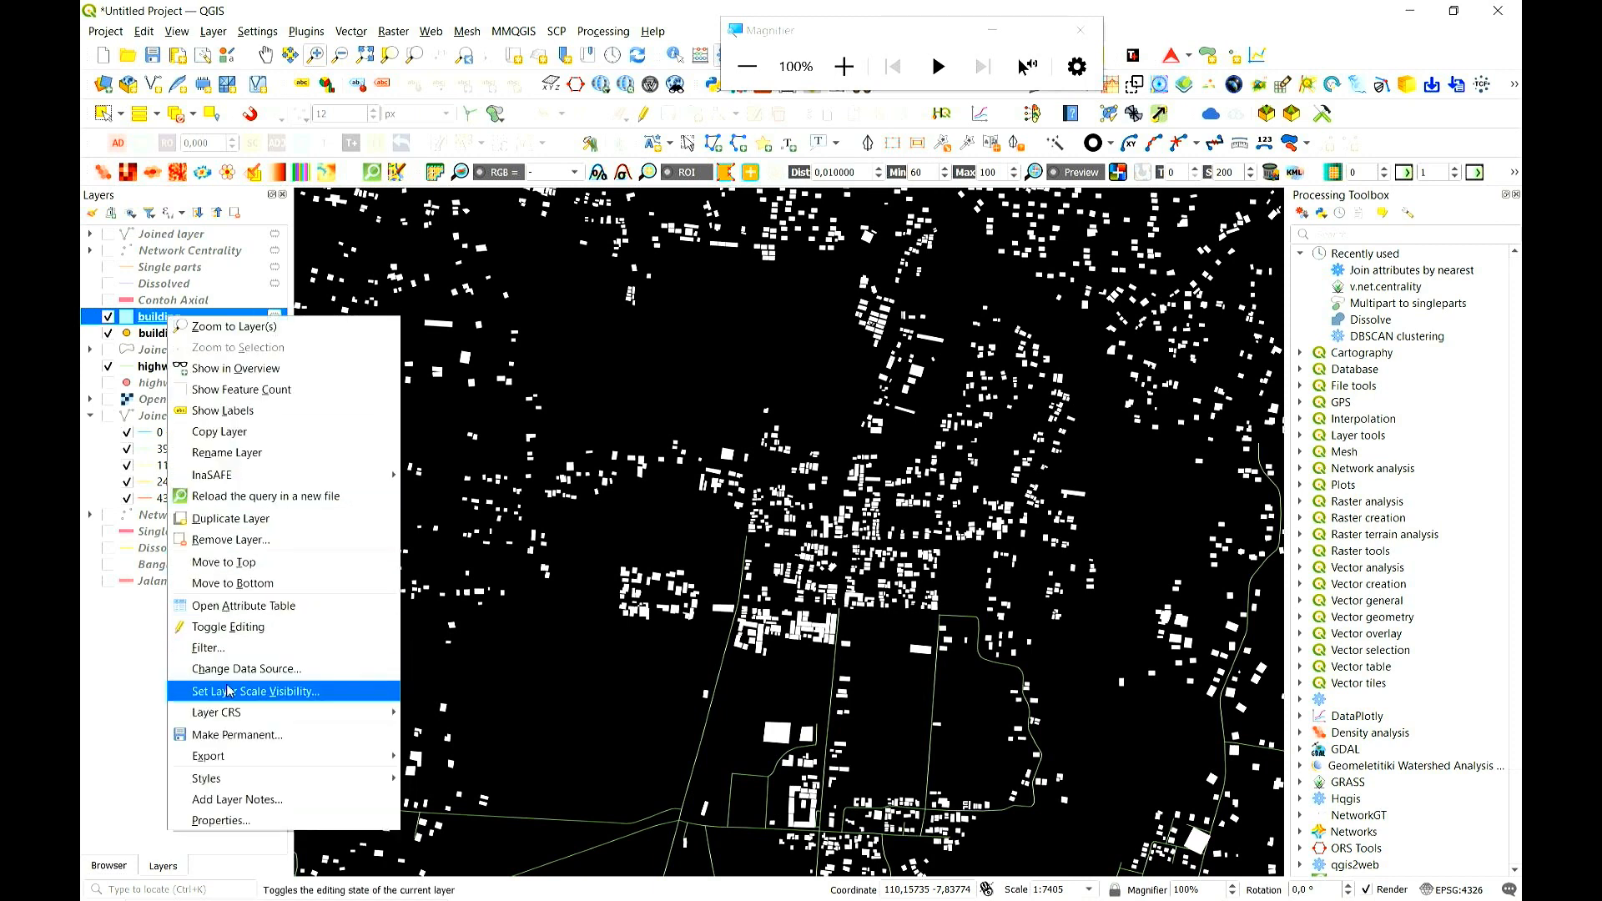
mouse_move(232, 756)
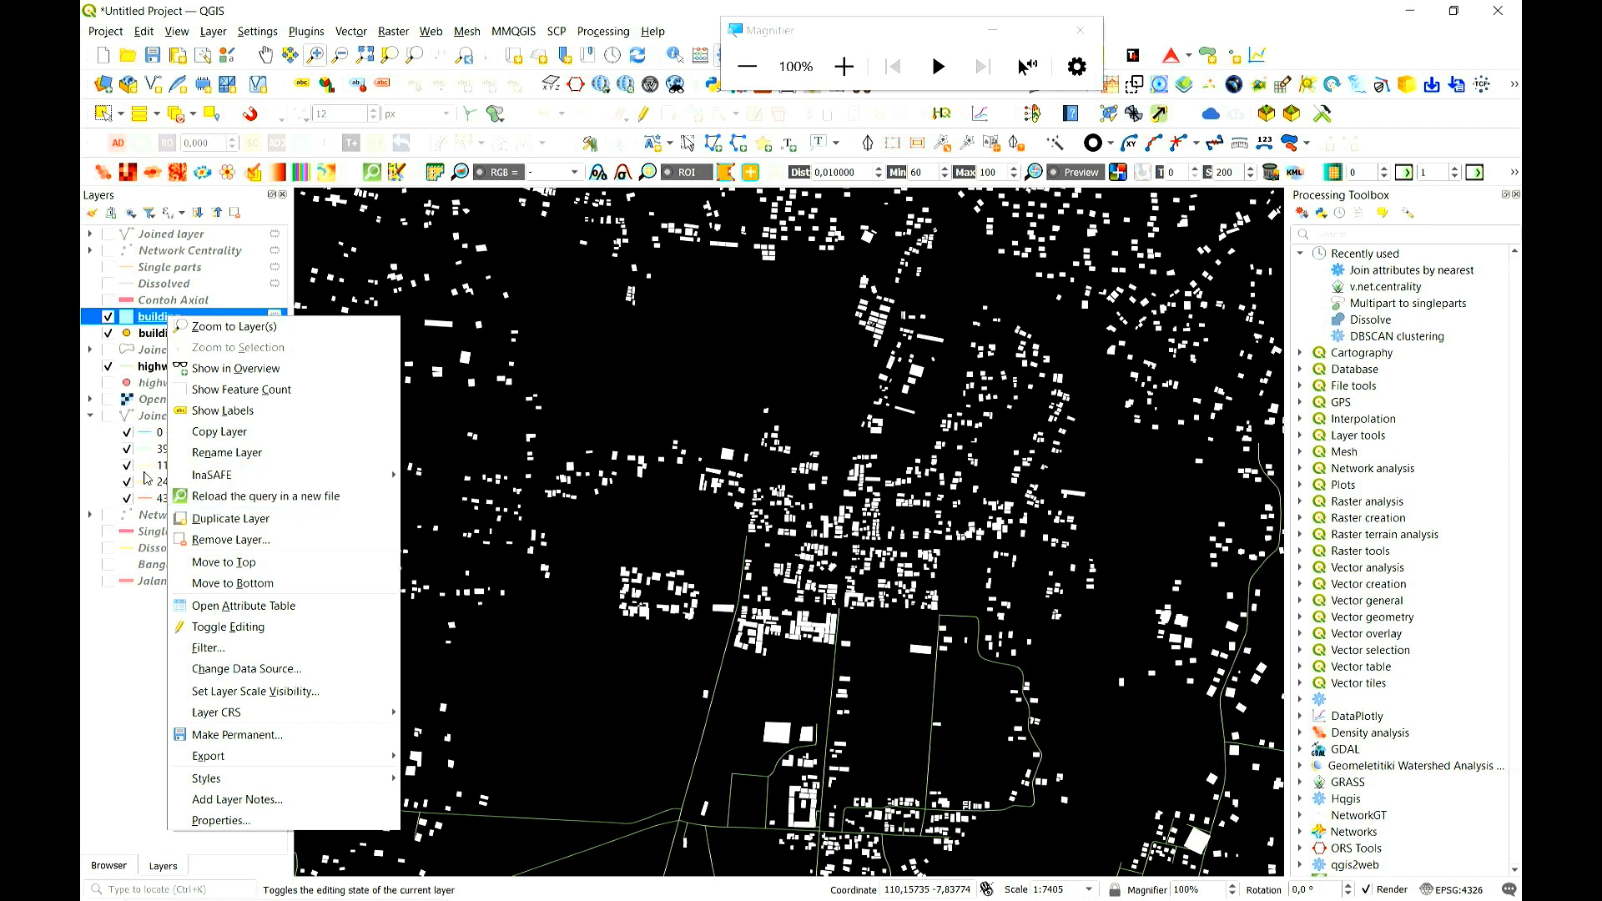
click(107, 612)
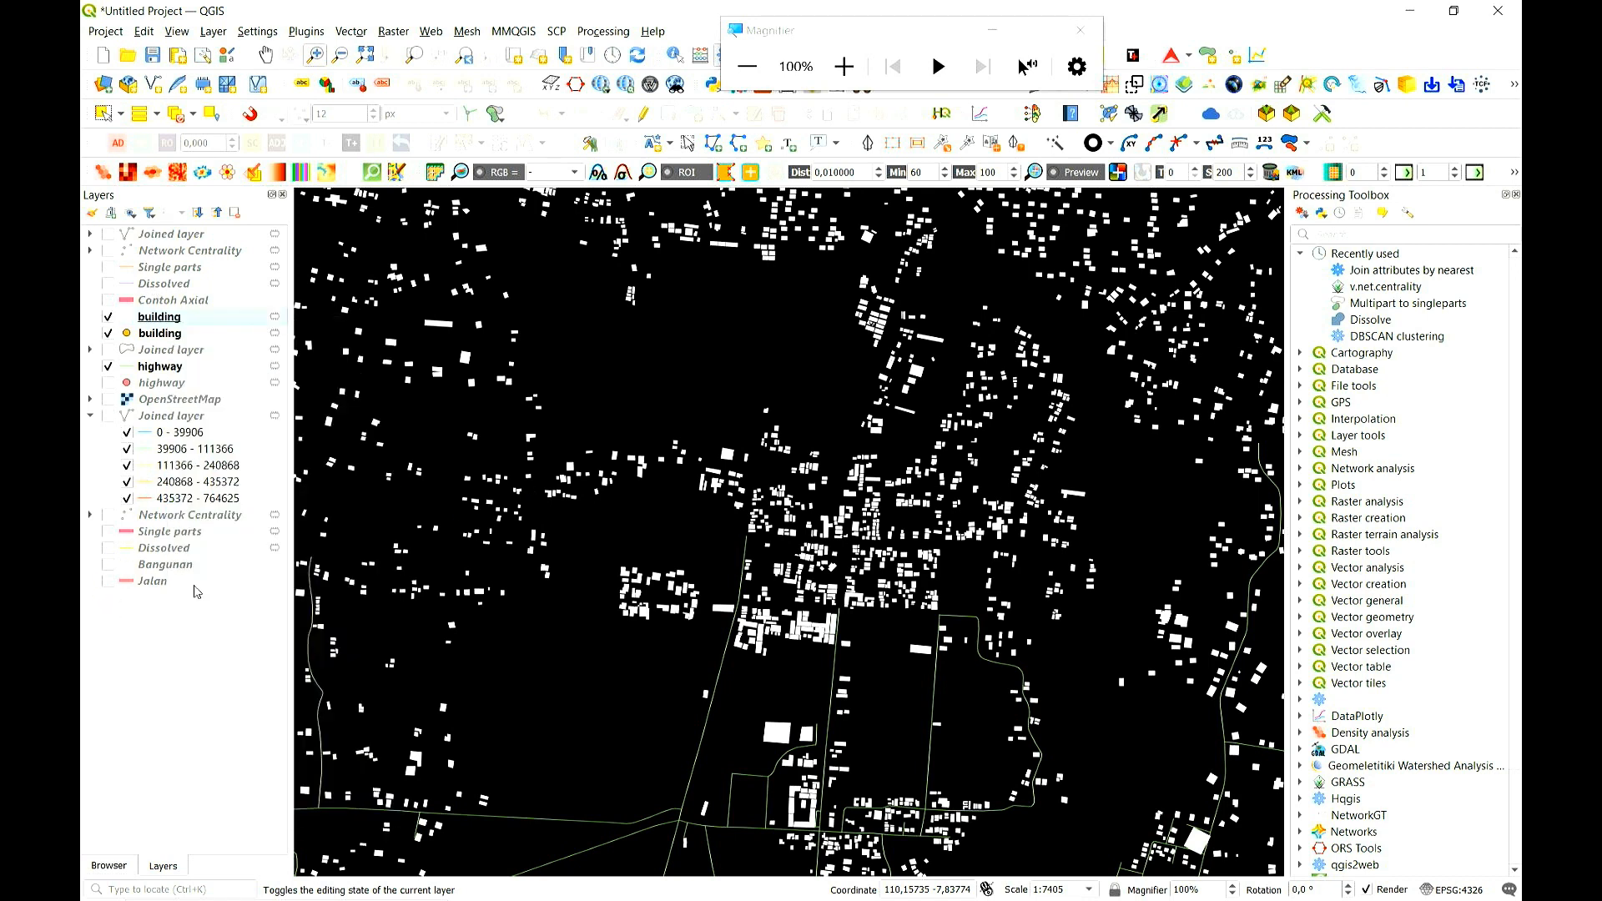
right_click(199, 250)
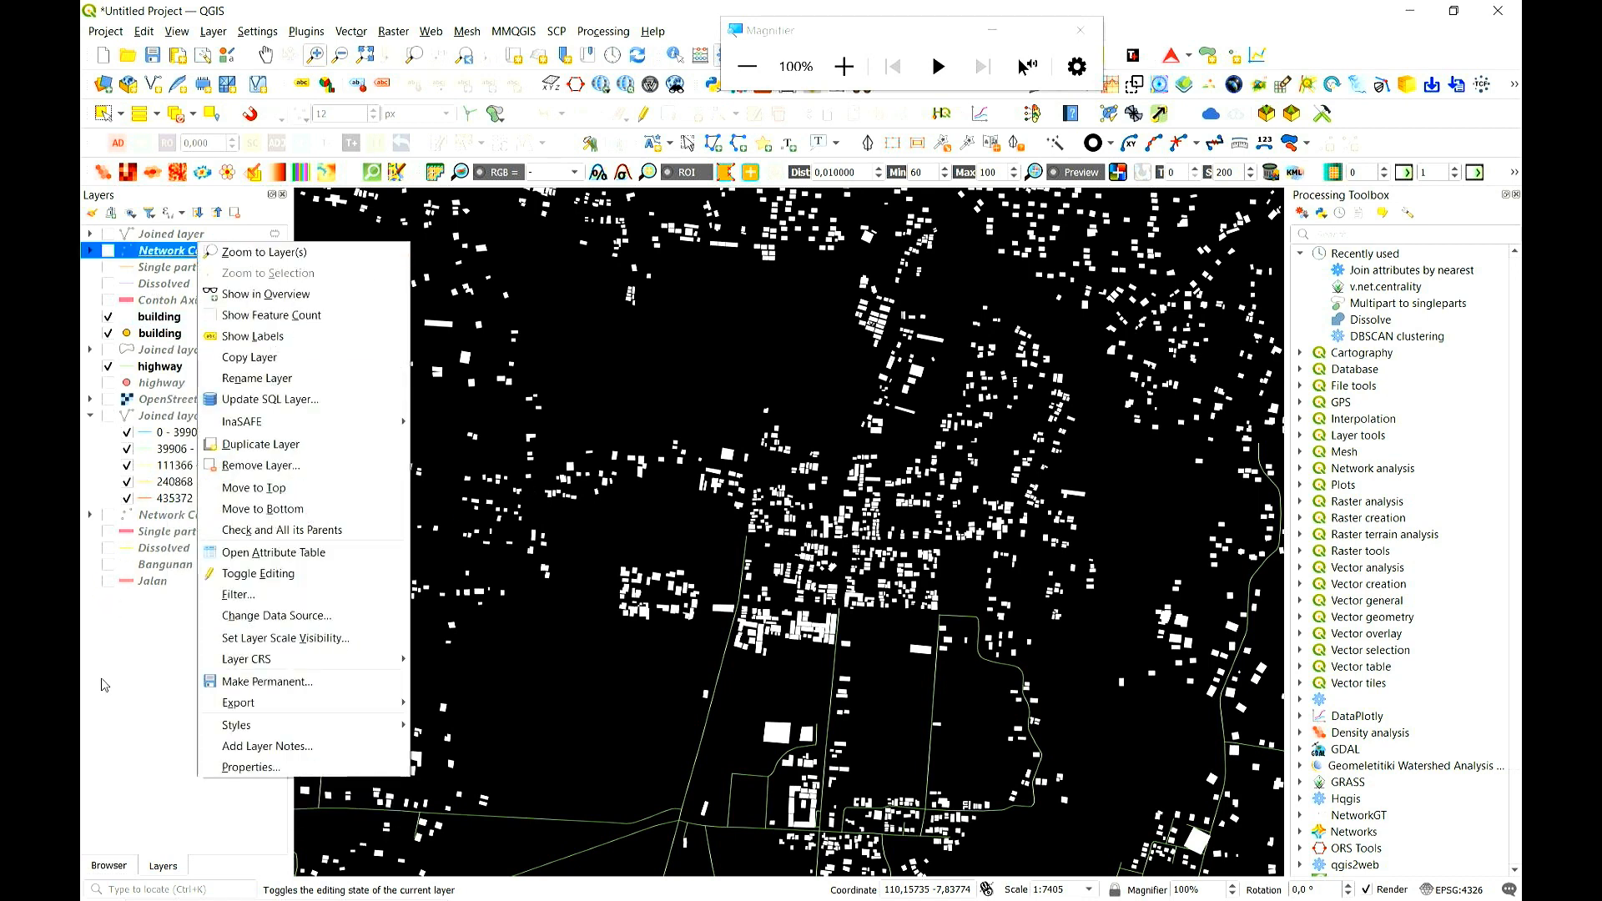
key(Escape)
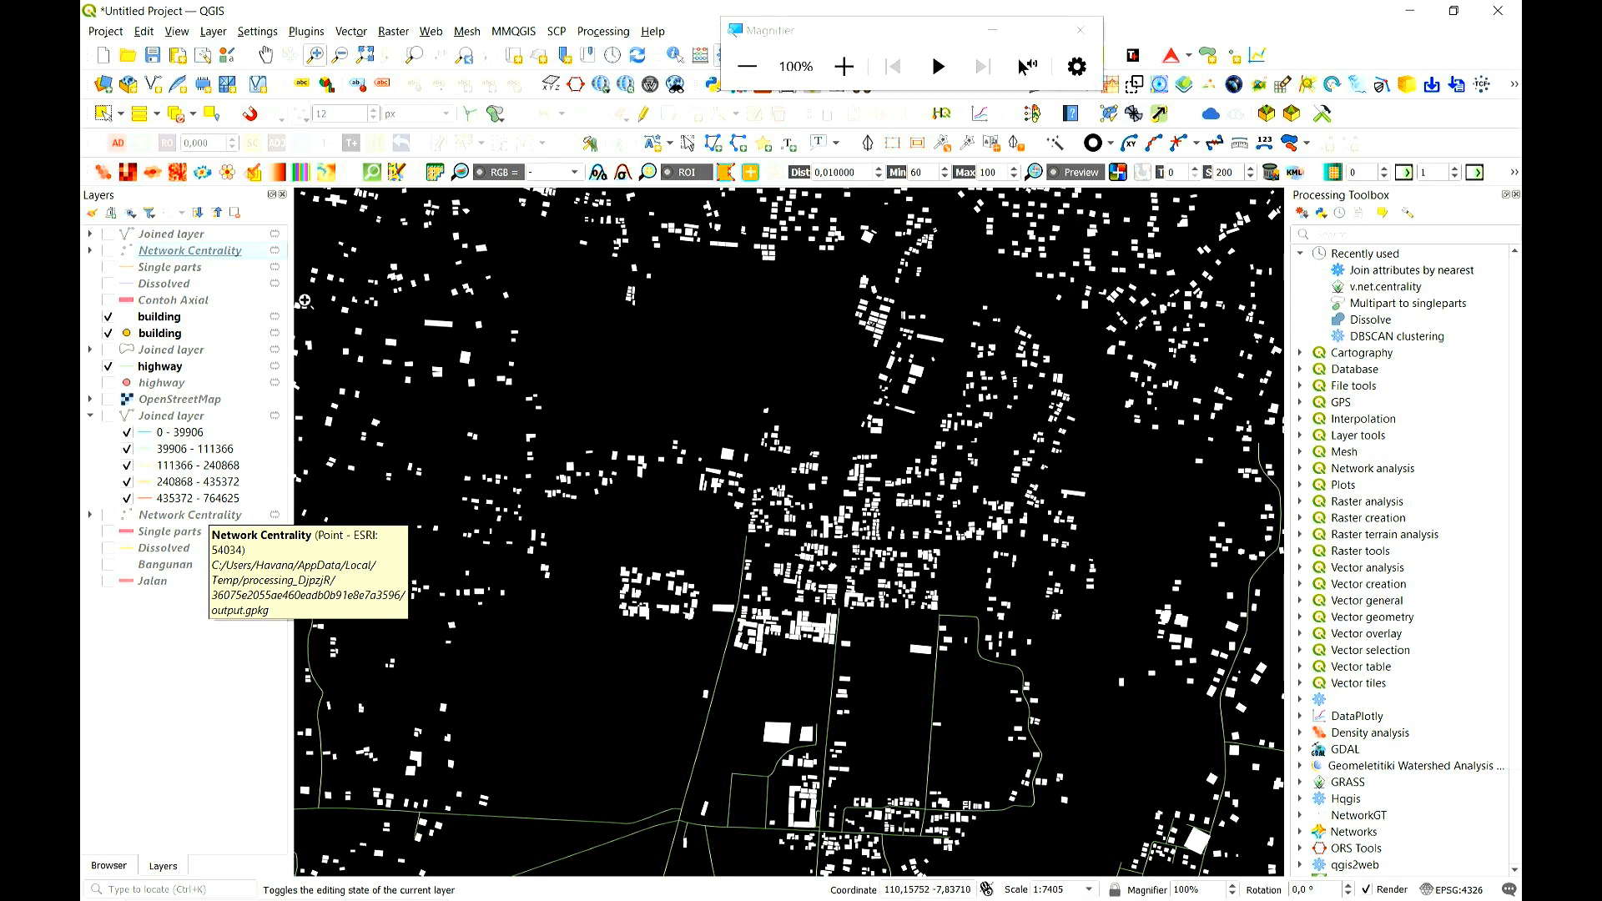
- Check the prompt for closing the project and the Make Permanent settings of the classified joined line layer, cancelling both
click(1497, 10)
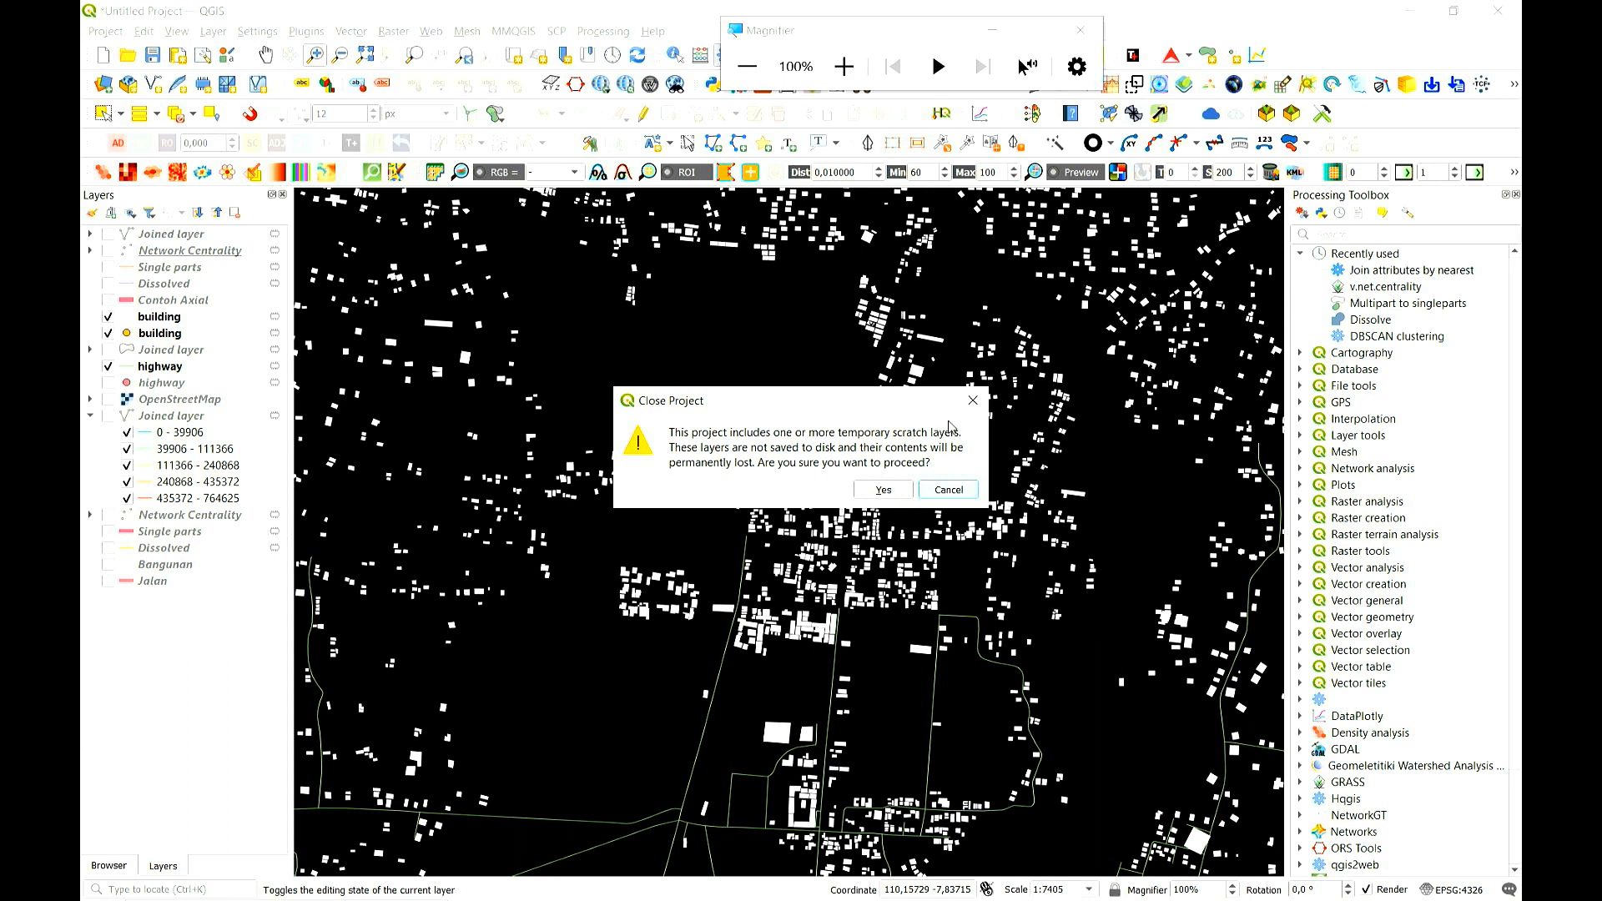
click(972, 400)
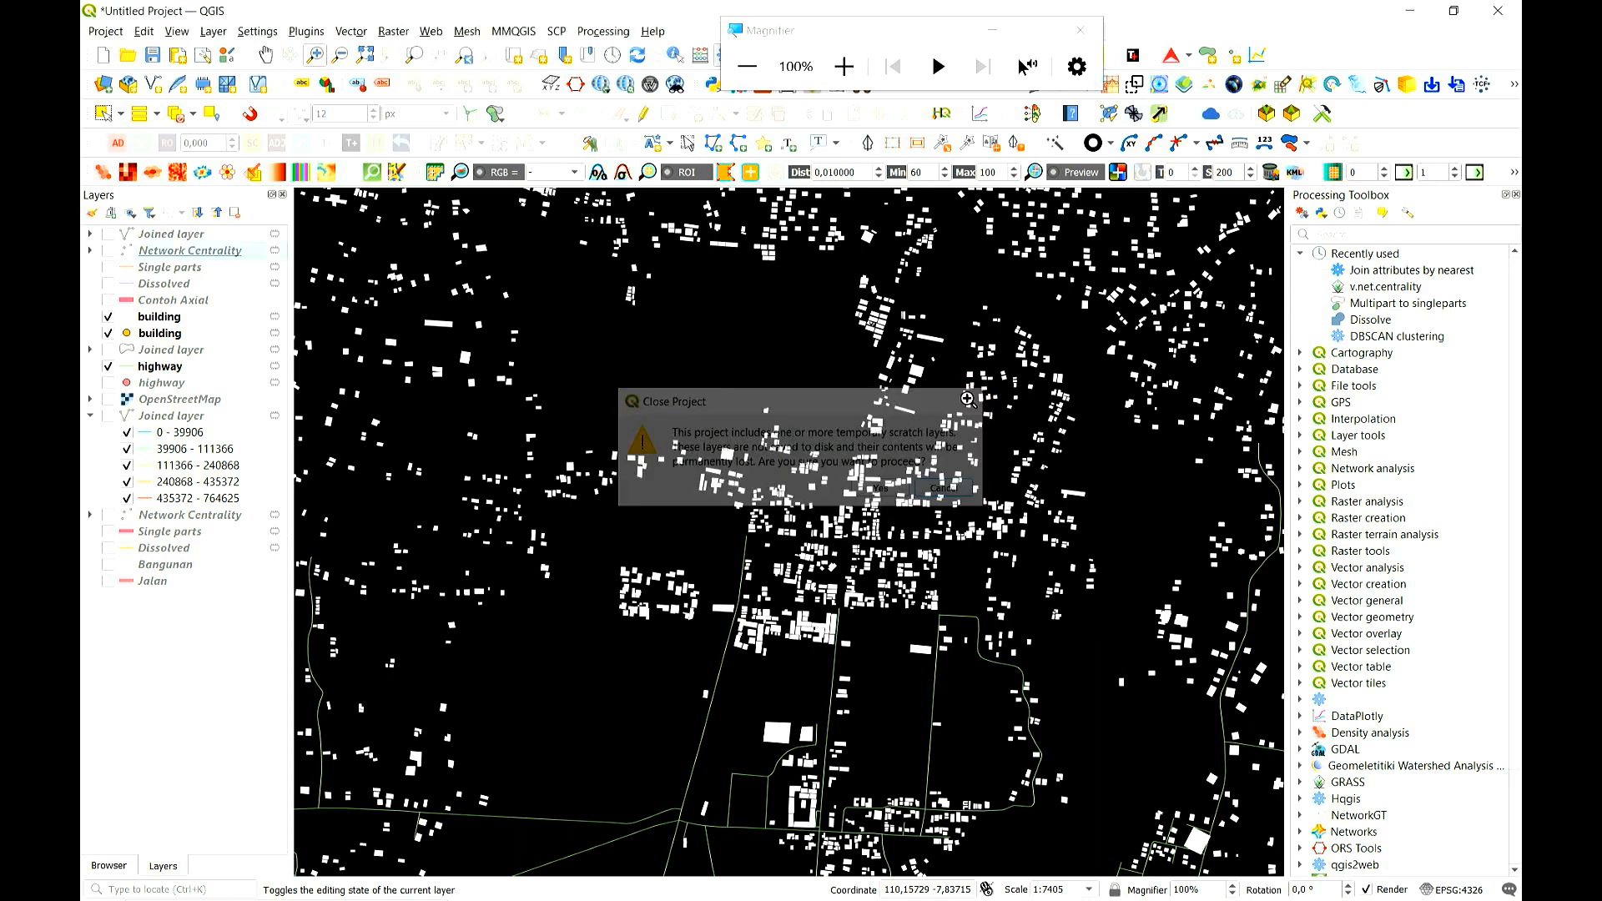
click(178, 416)
right_click(178, 416)
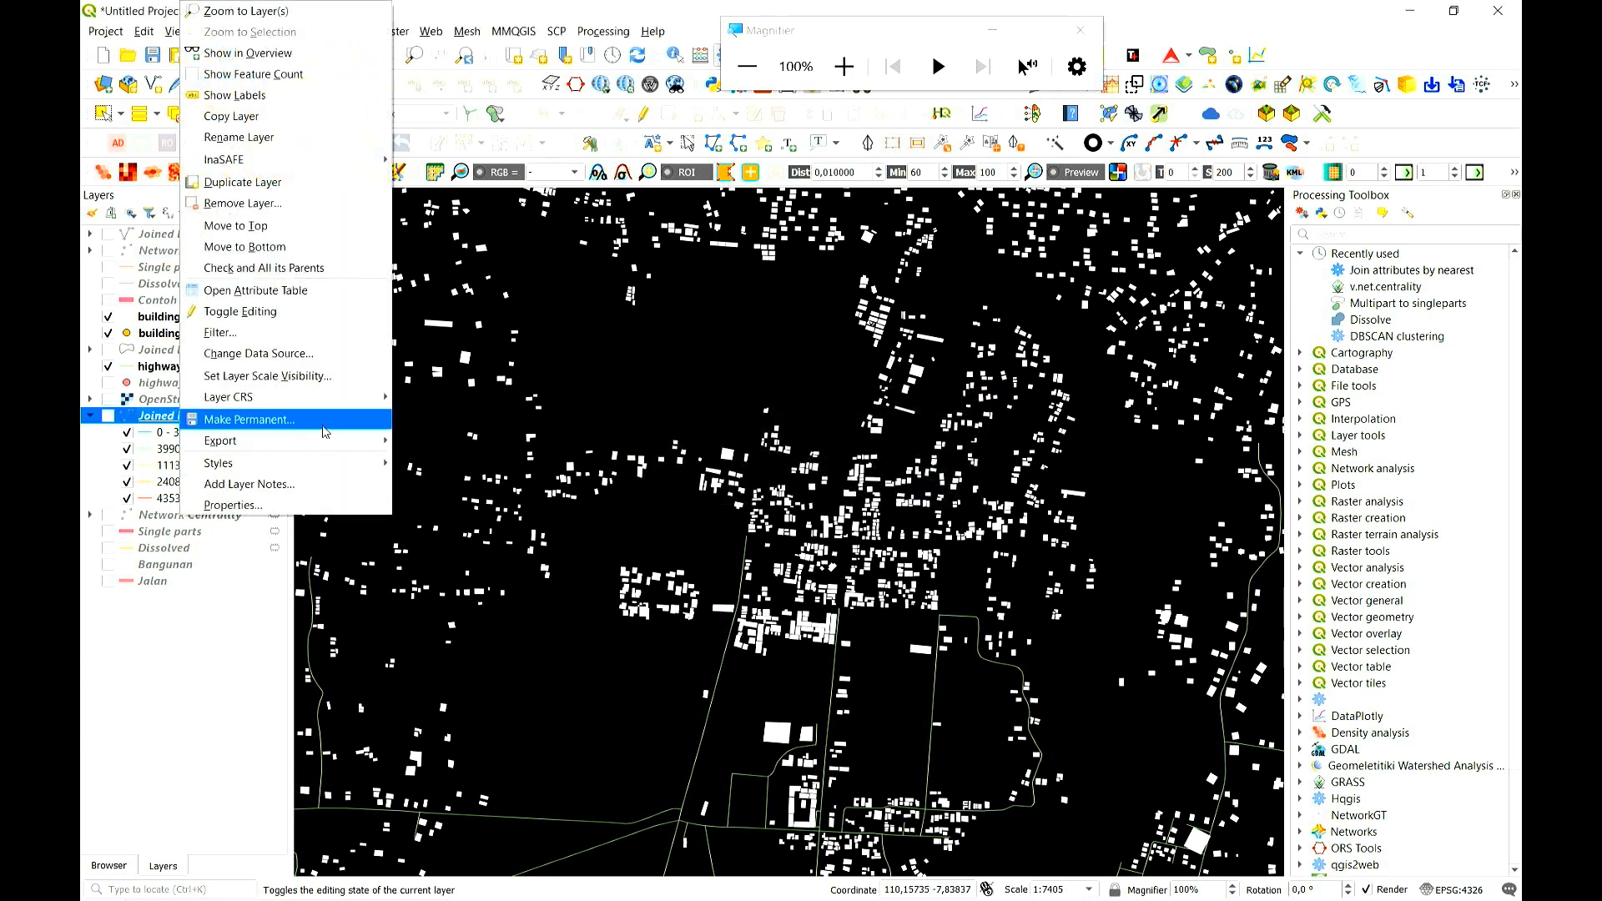
click(322, 425)
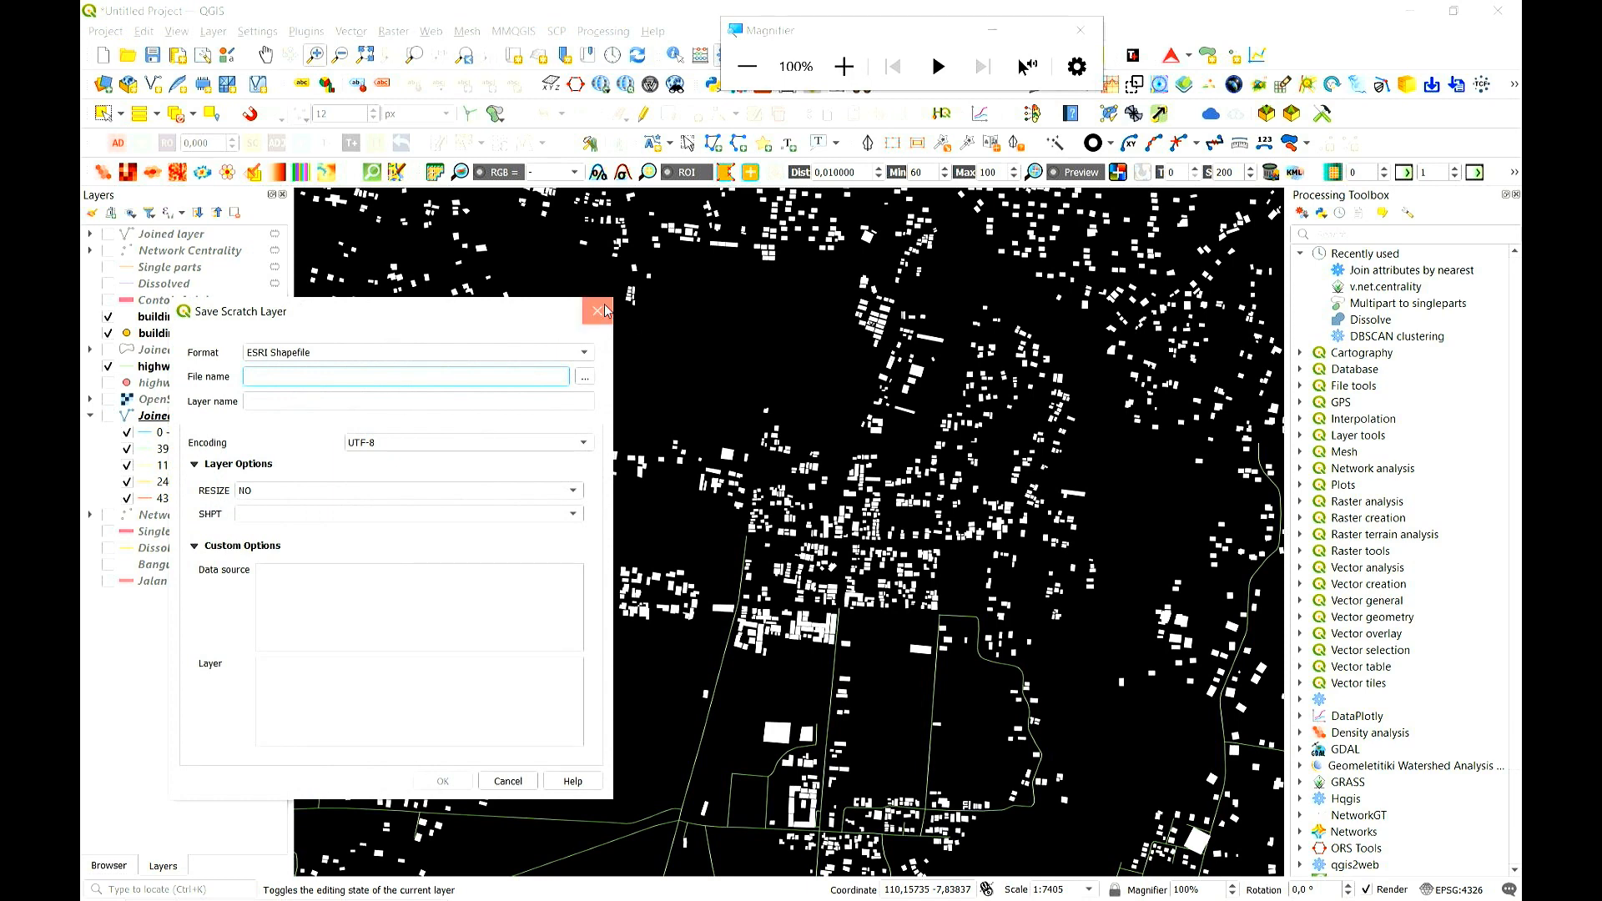
click(598, 311)
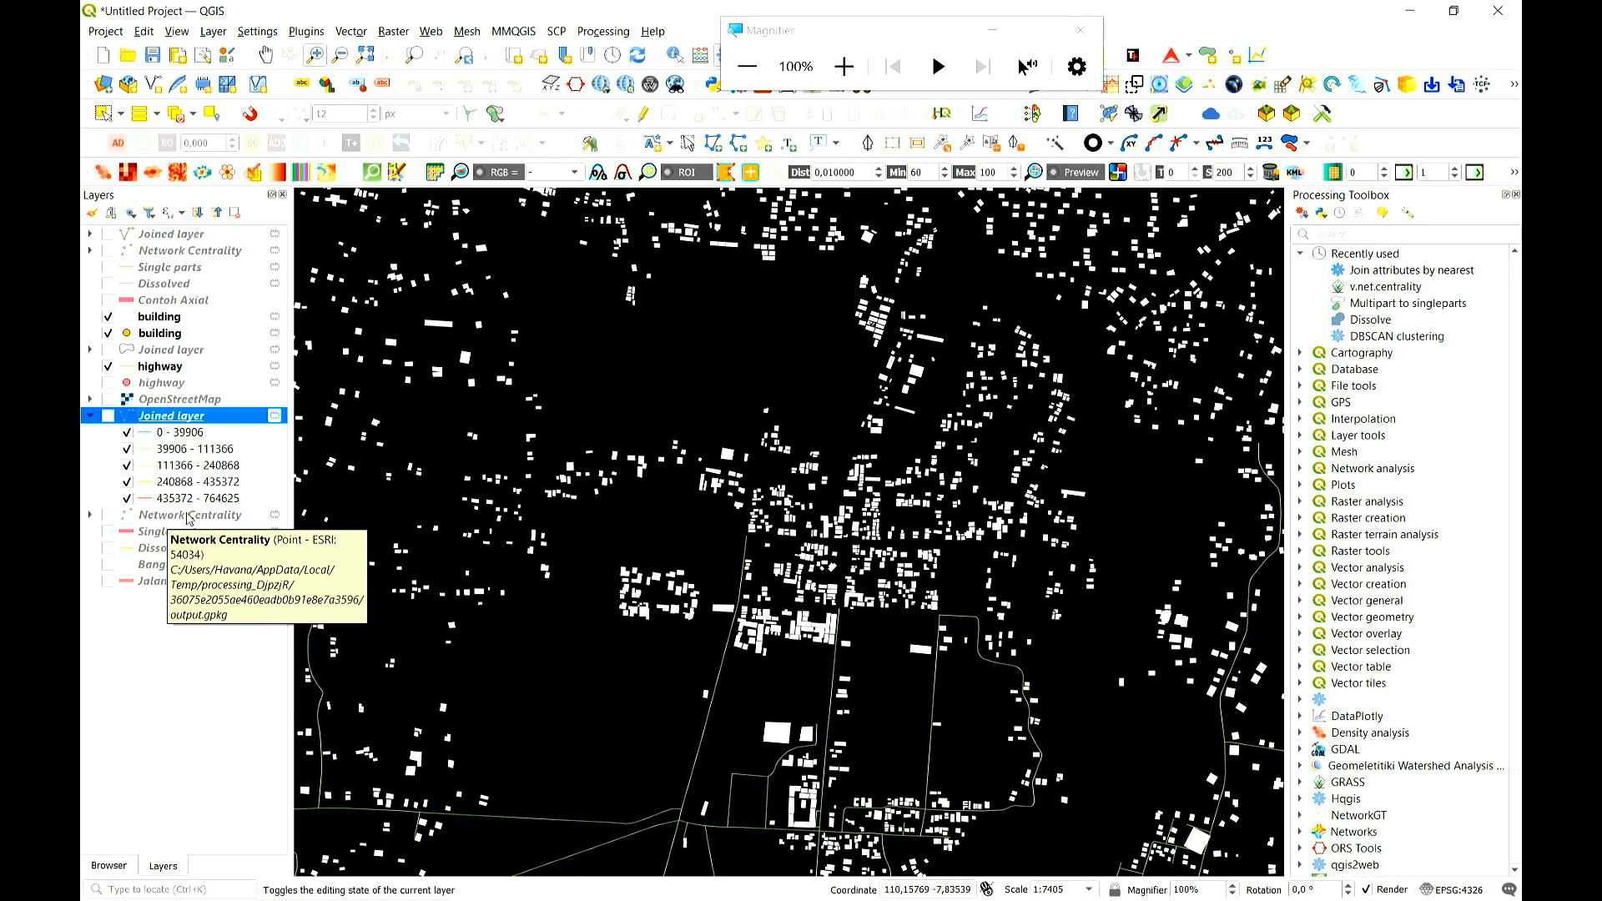
- Hide the building point layer and review the vector export settings for the building polygon layer without saving
click(159, 317)
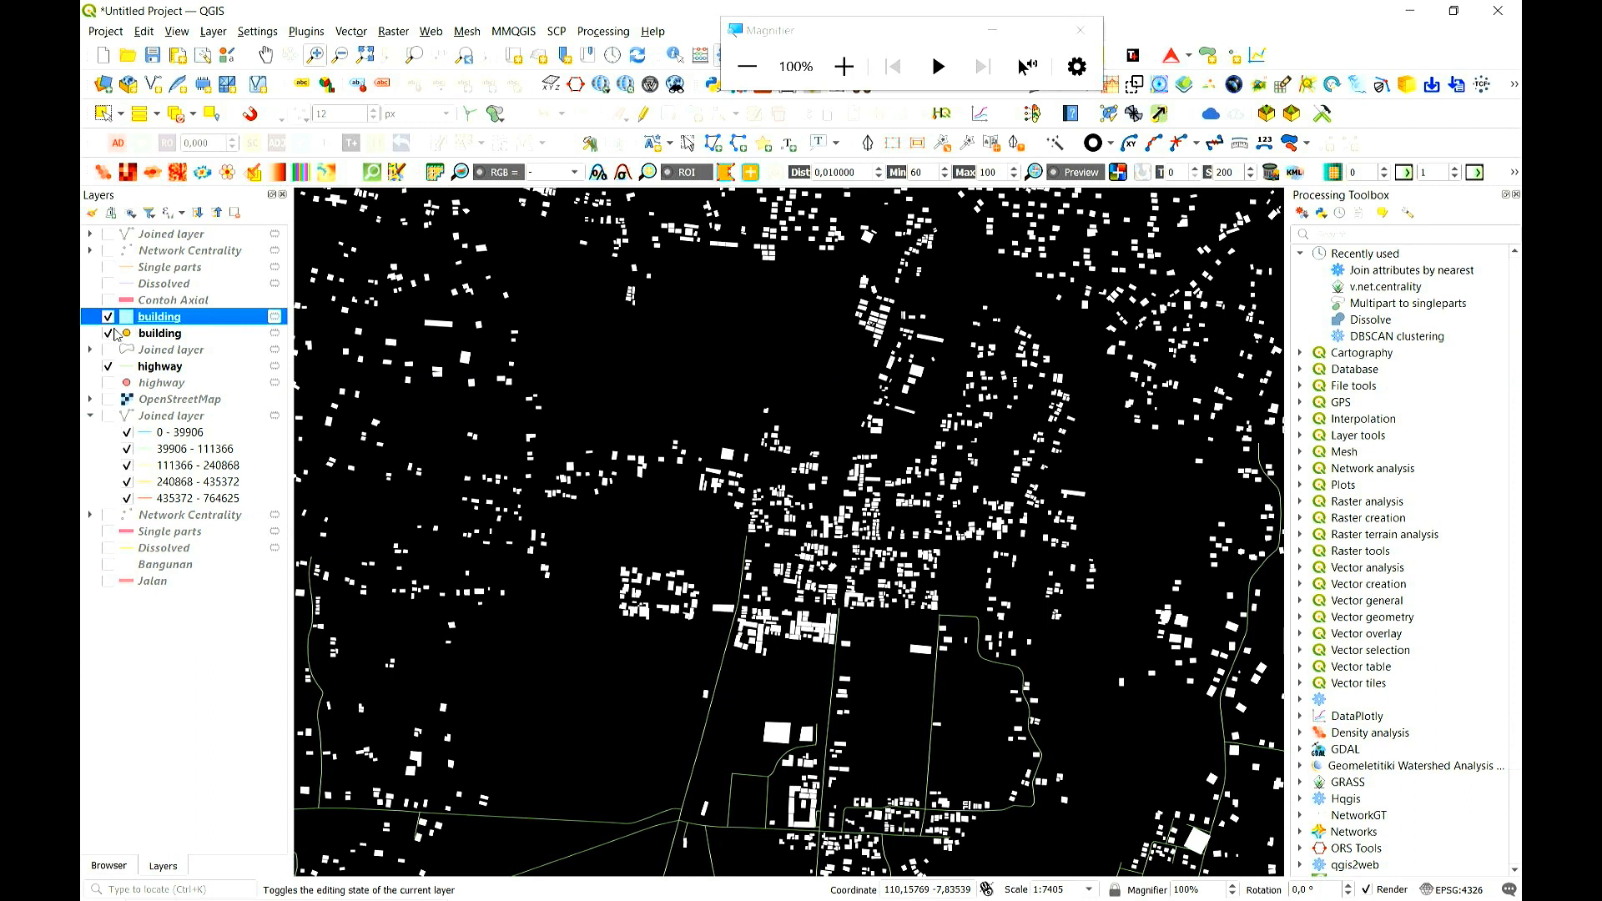
right_click(156, 320)
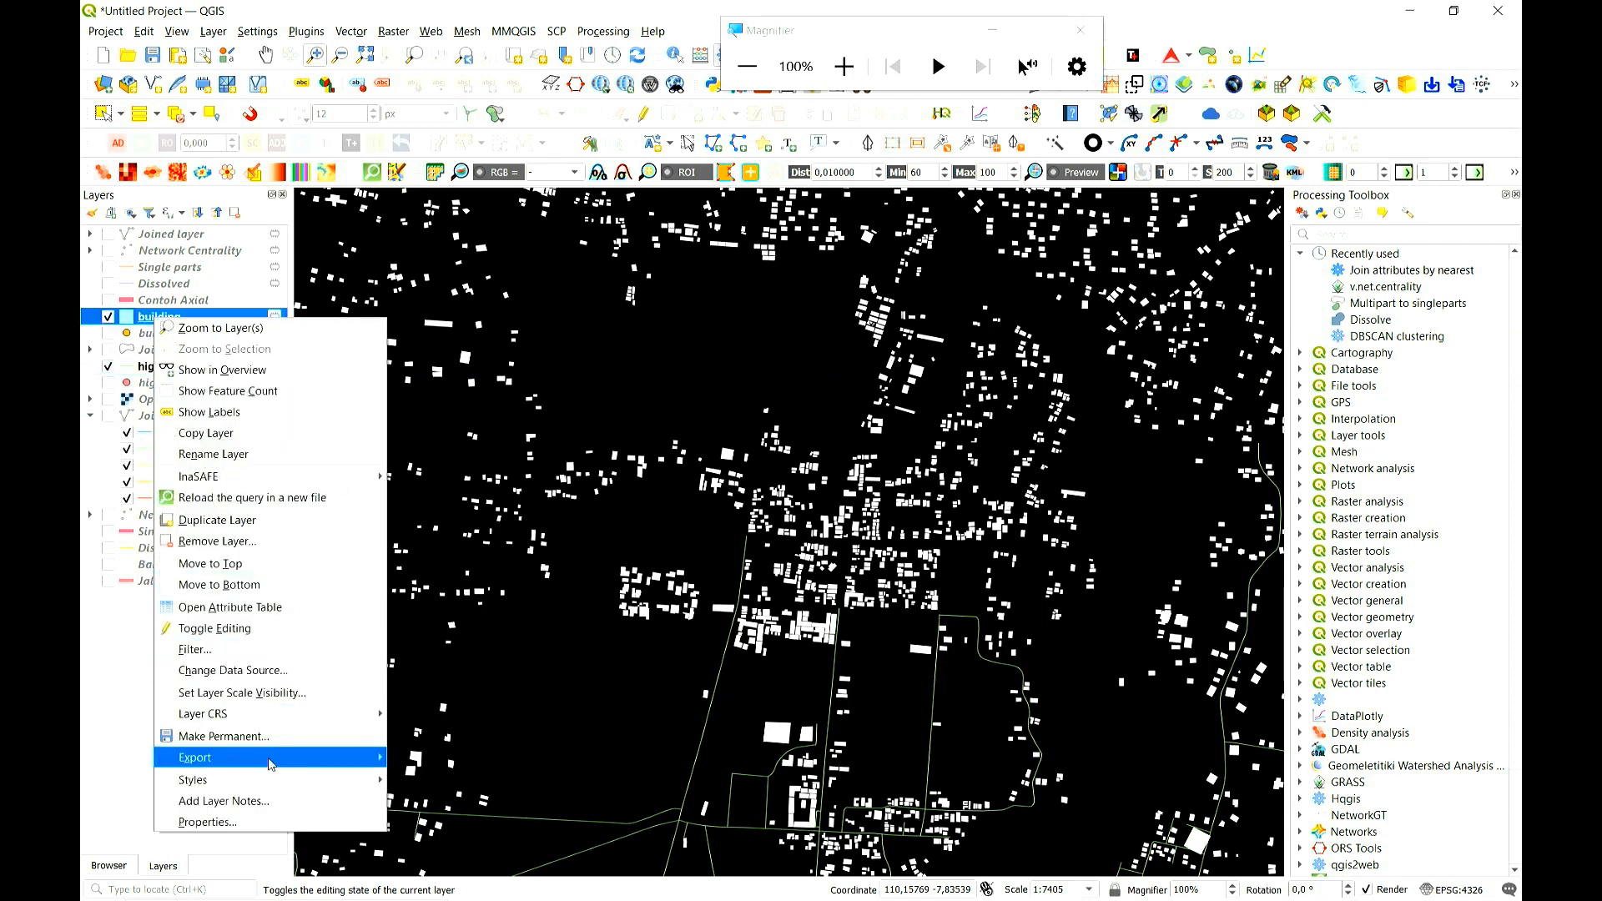
mouse_move(271, 764)
click(525, 756)
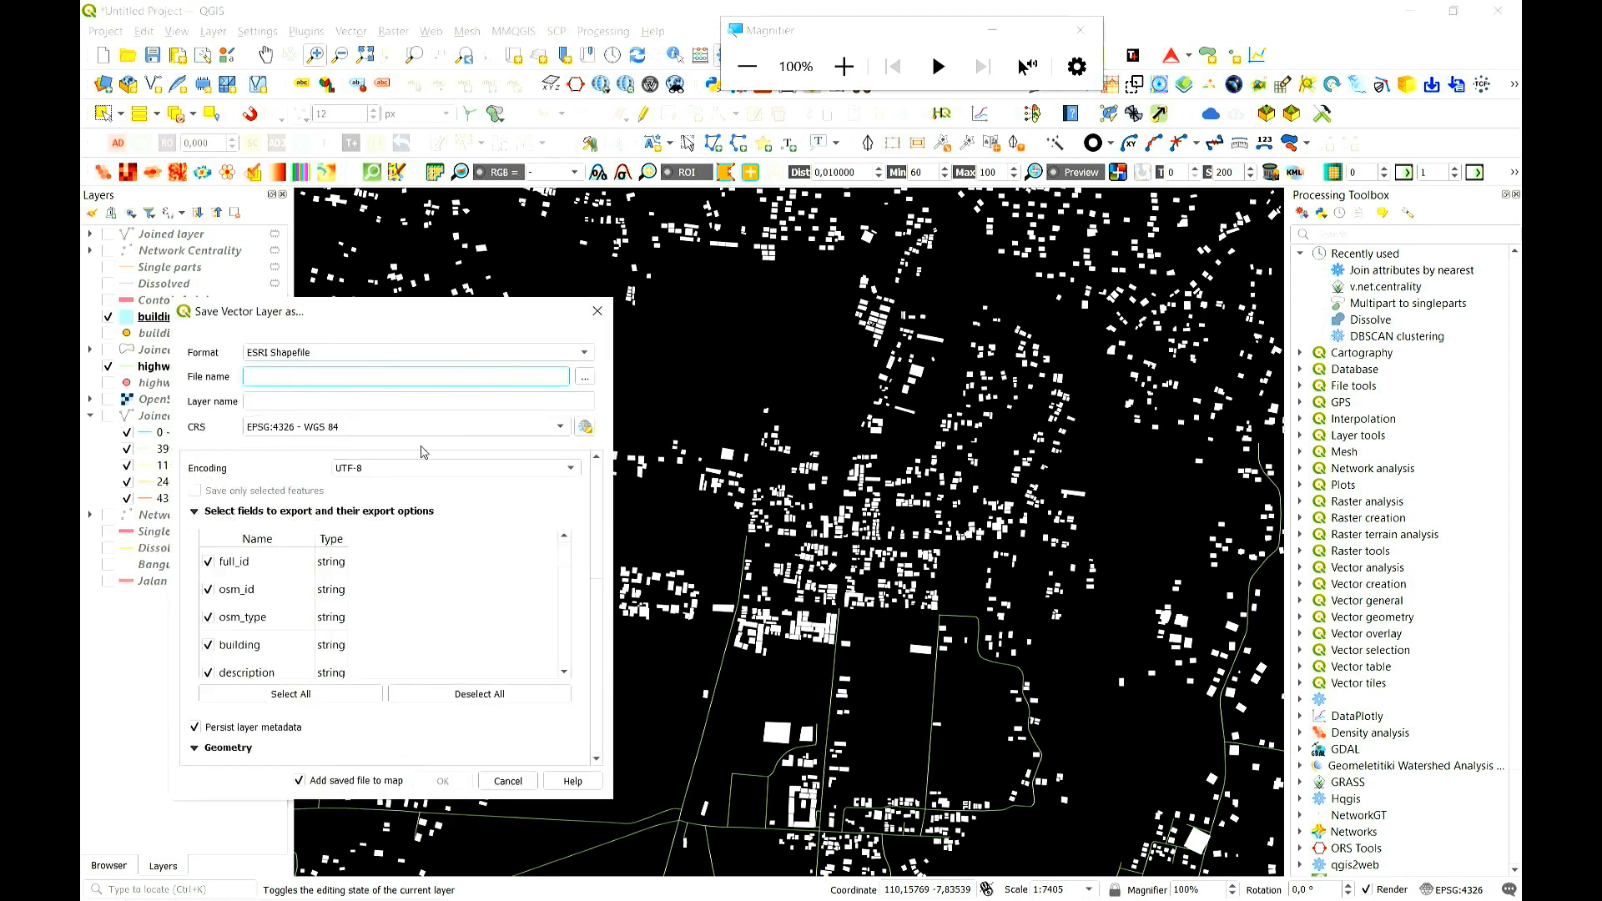
click(596, 311)
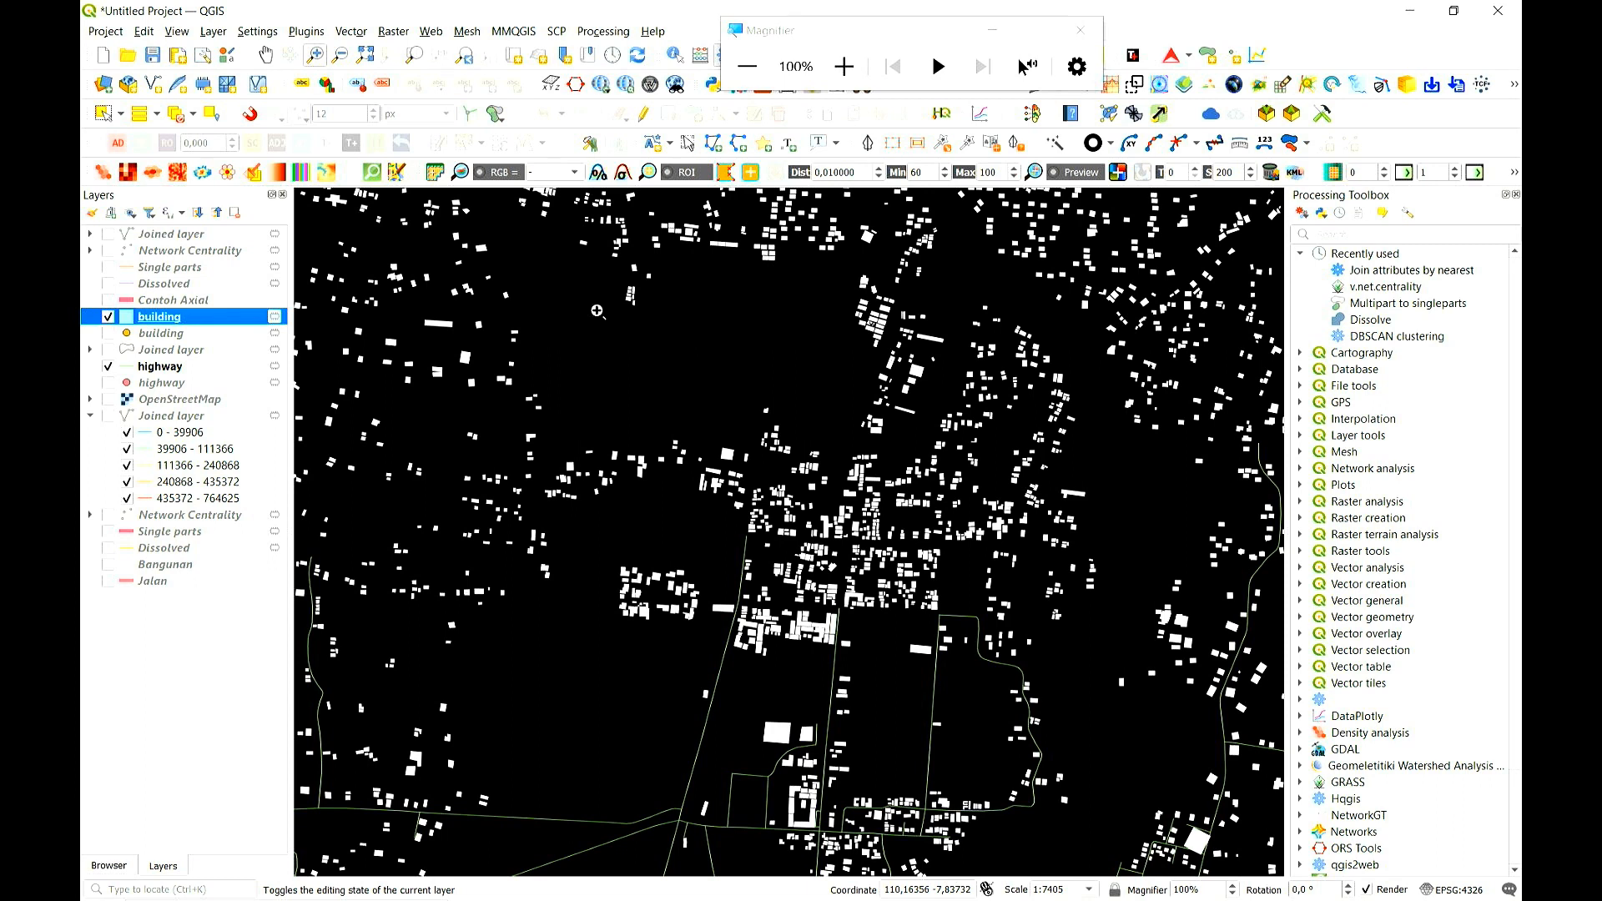